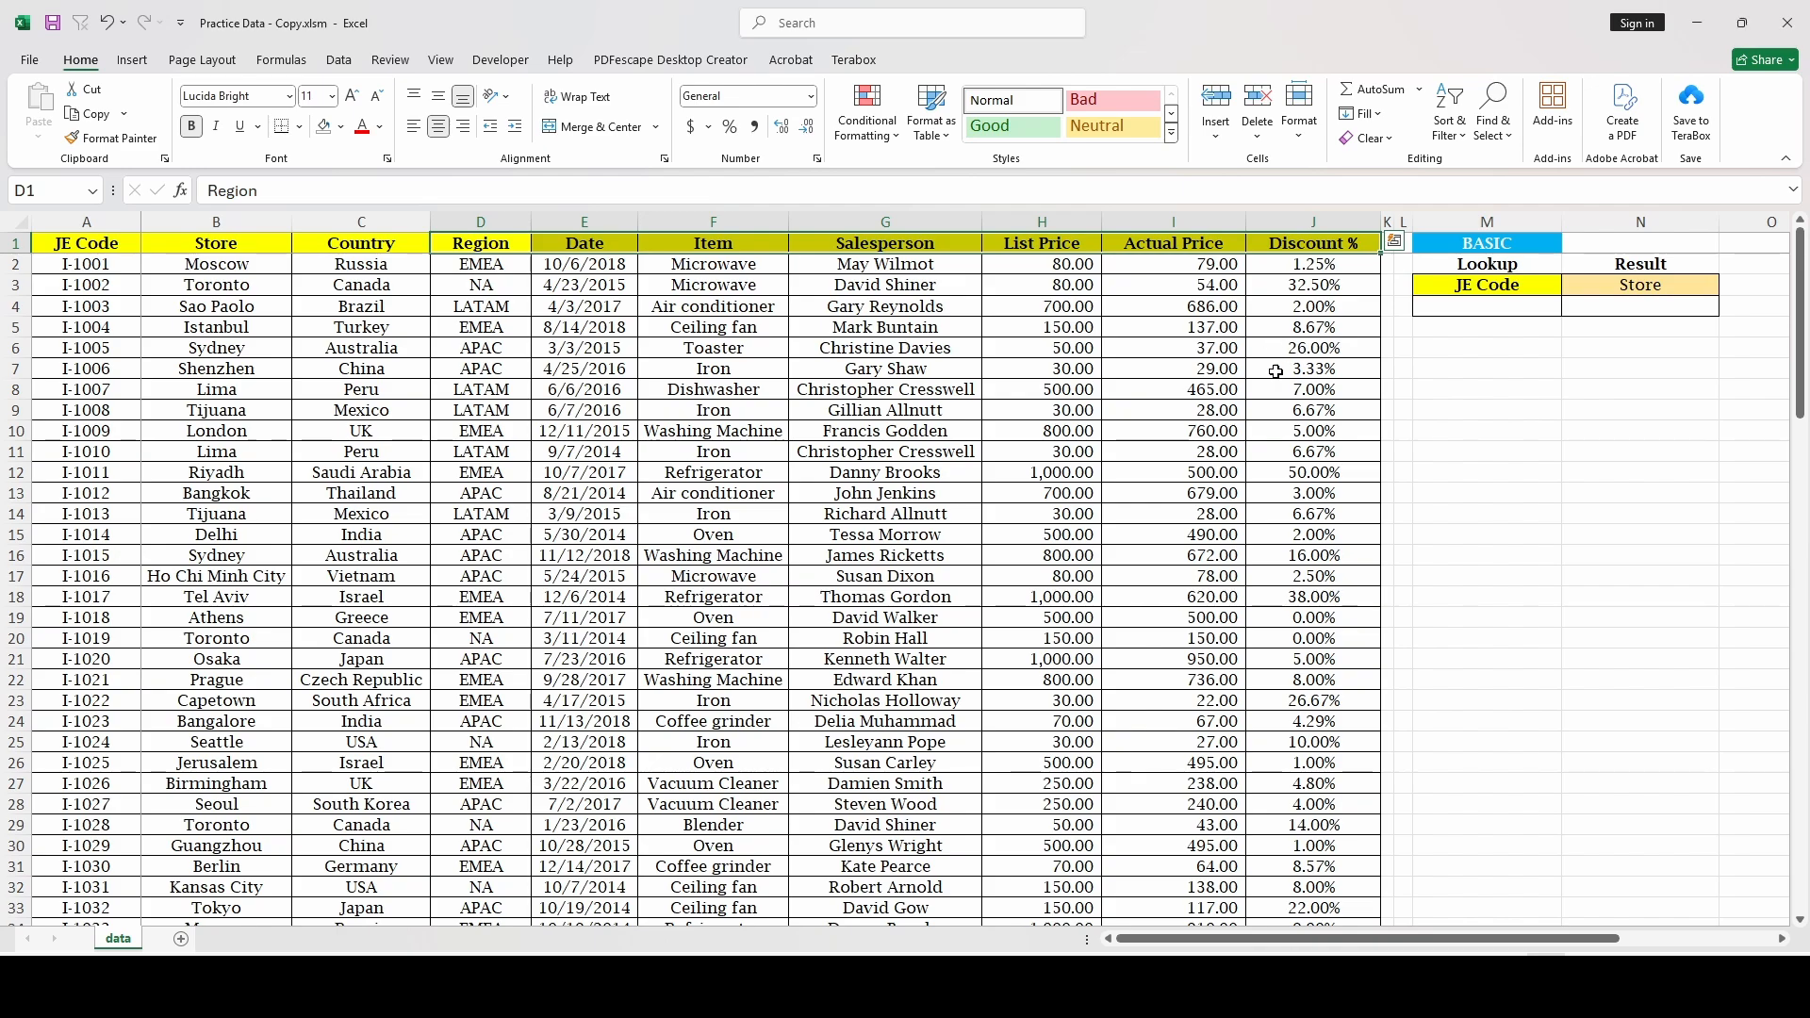
Step: Copy the JE code I-1005 from the data table into the lookup cell M4
{"action": "left_click", "coordinate": [1529, 345]}
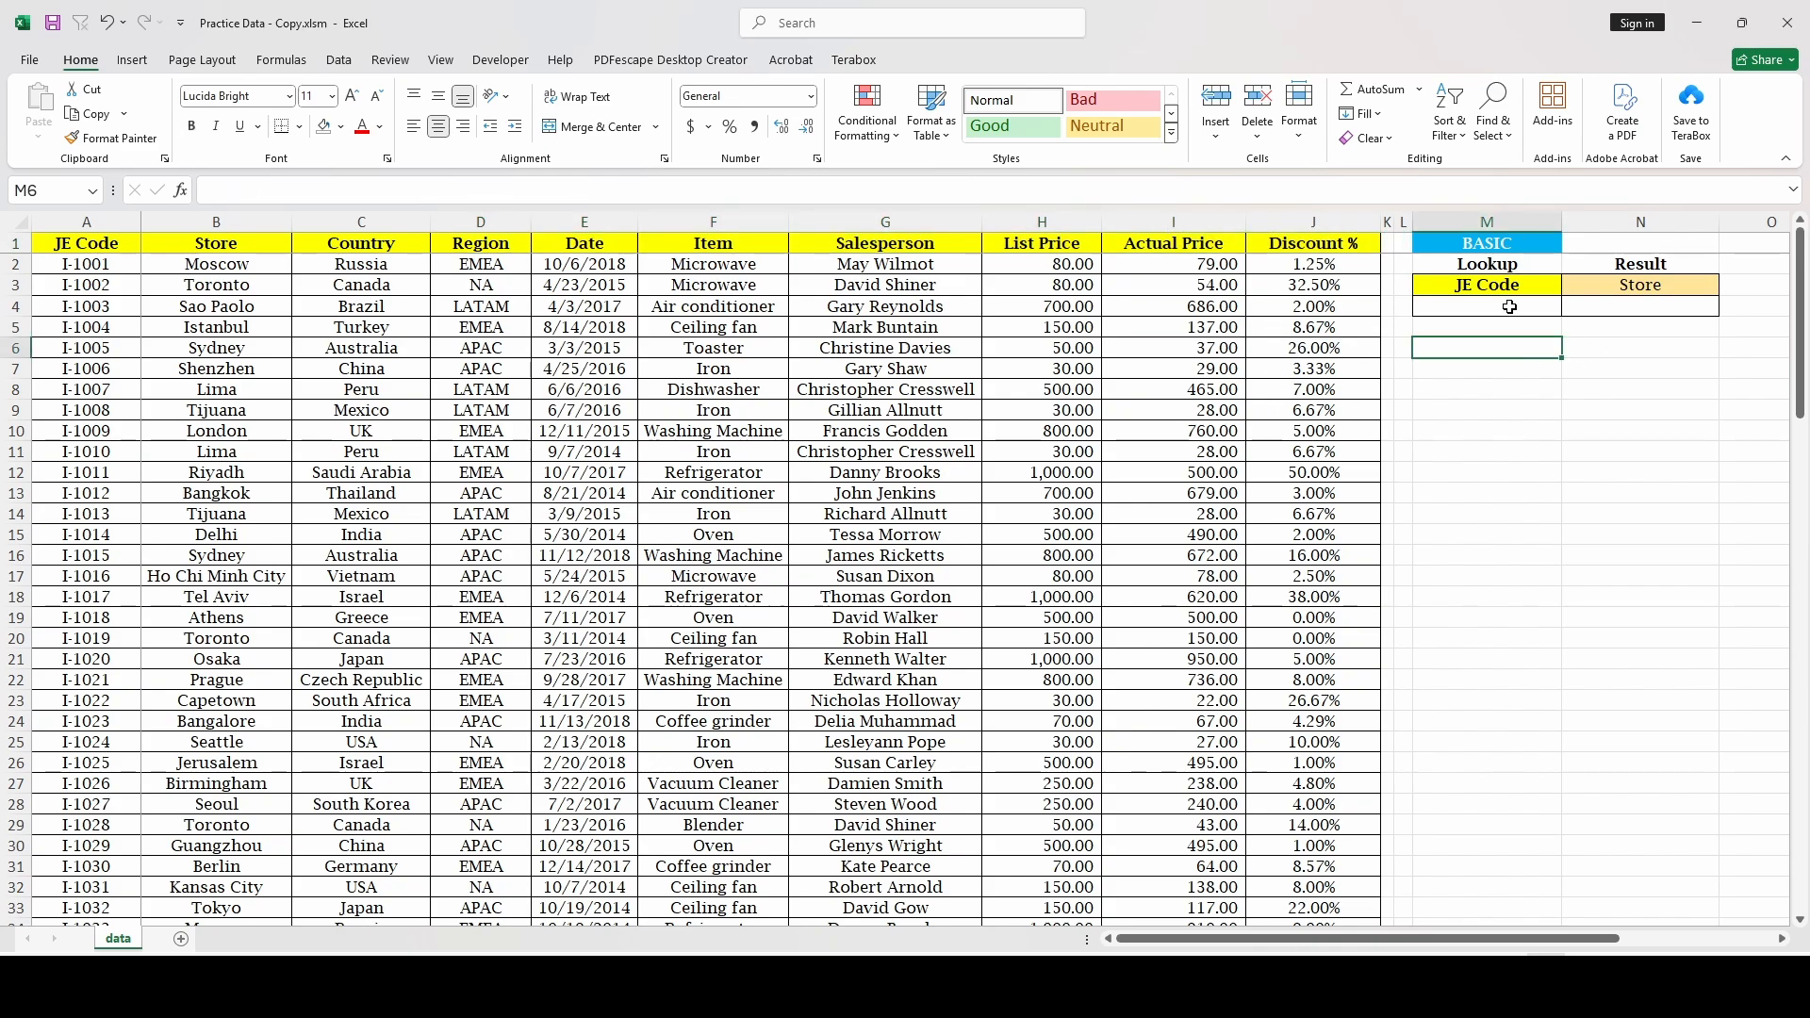
{"action": "left_click", "coordinate": [1509, 306]}
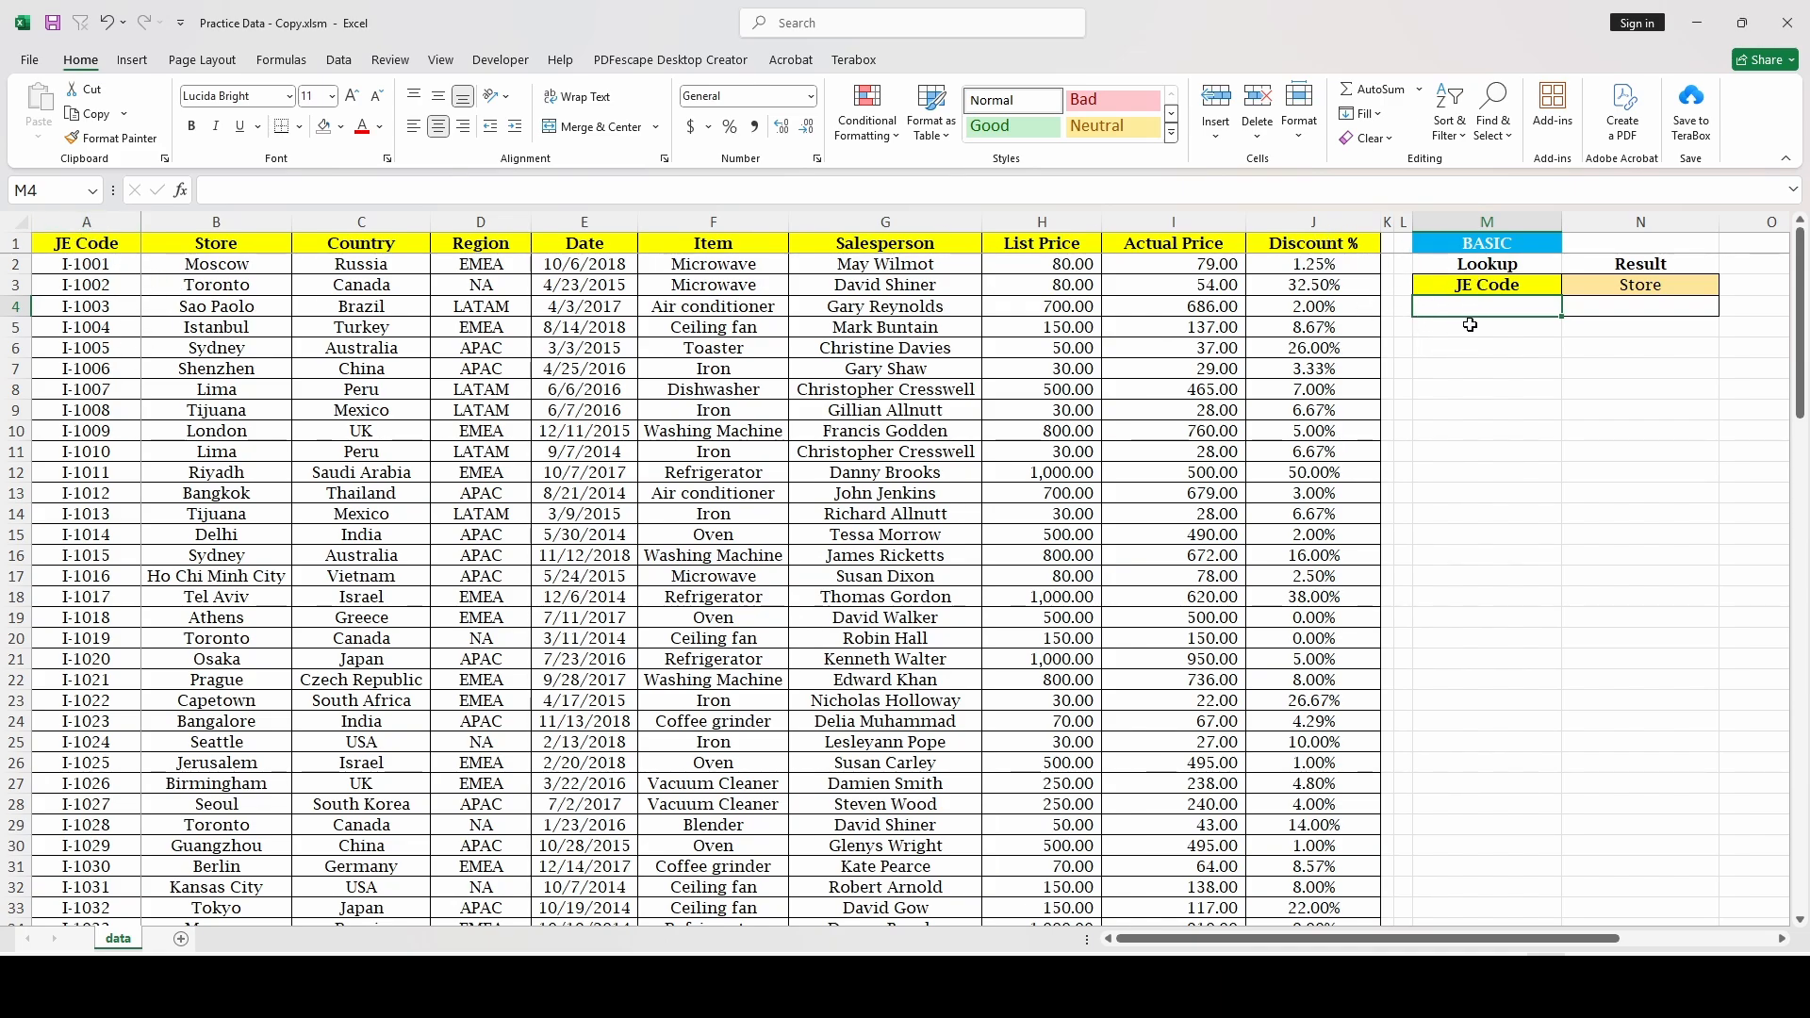
{"action": "left_click", "coordinate": [86, 223]}
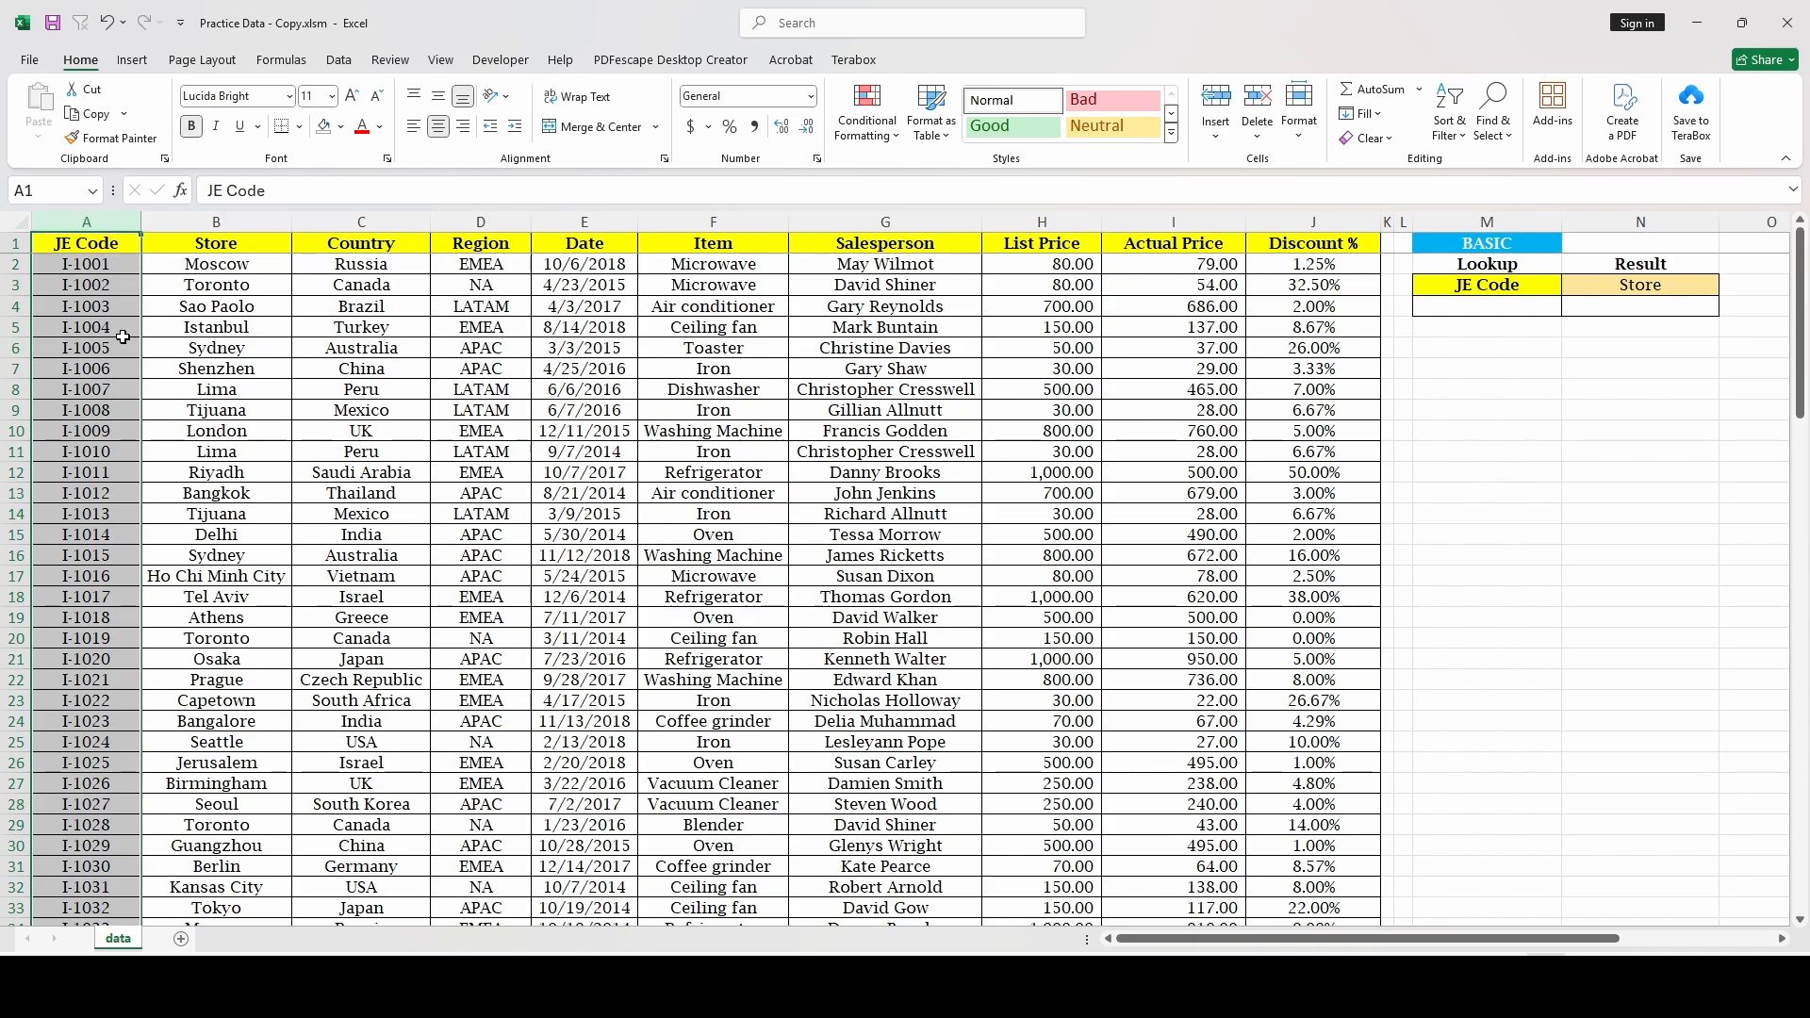
{"action": "left_click", "coordinate": [95, 347]}
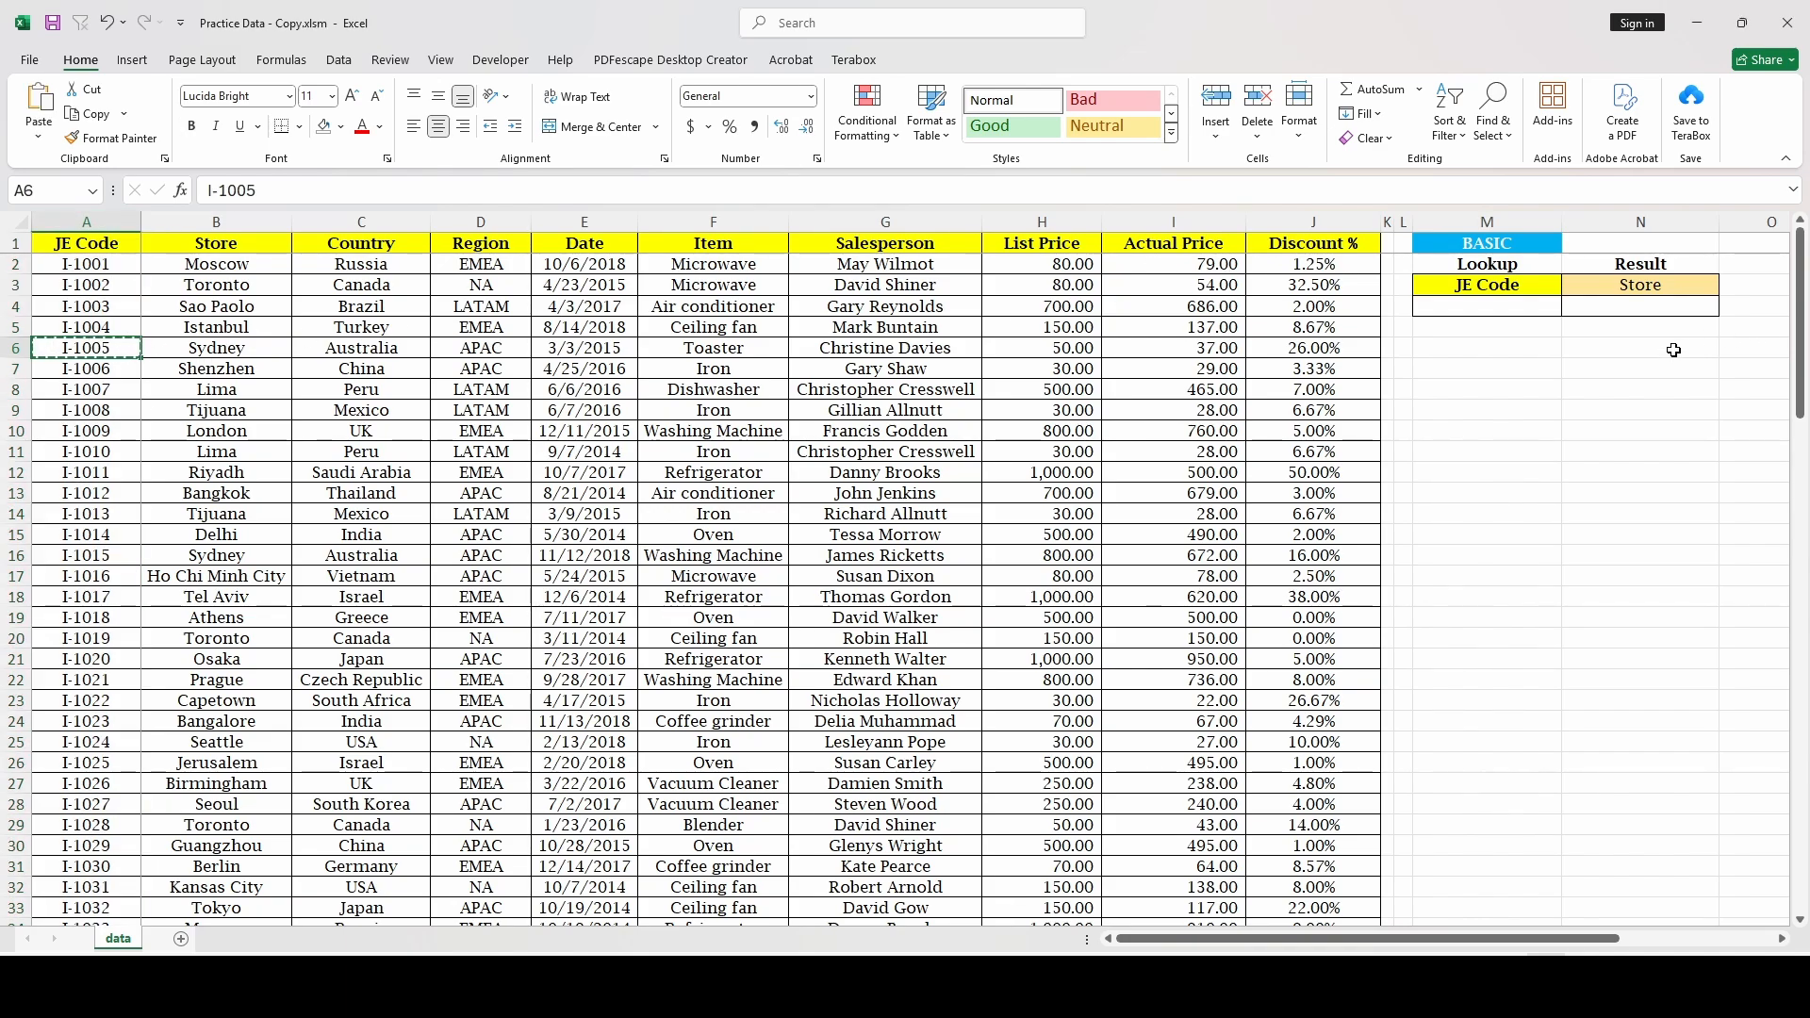
{"action": "left_click", "coordinate": [1548, 311]}
{"action": "type", "text": "I-1005"}
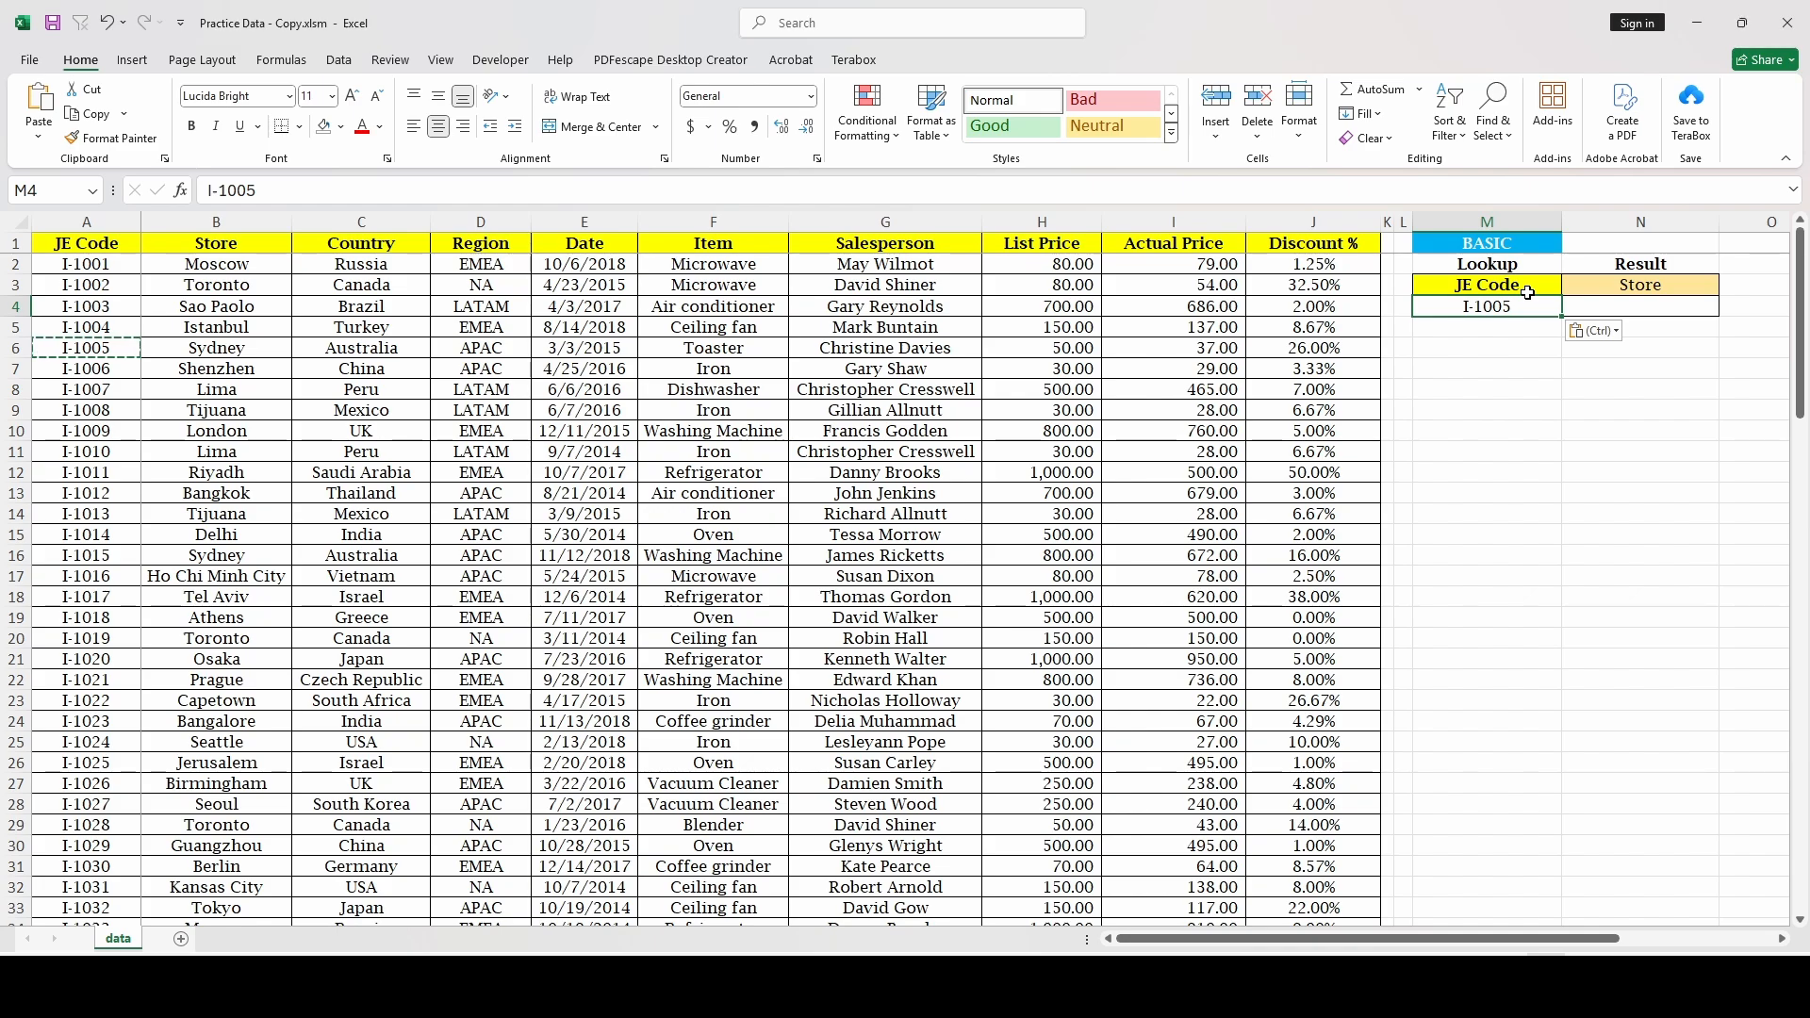
Step: Start a VLOOKUP formula in N4 with M4 as the lookup value and columns A:J as the table array
{"action": "left_click", "coordinate": [1621, 304]}
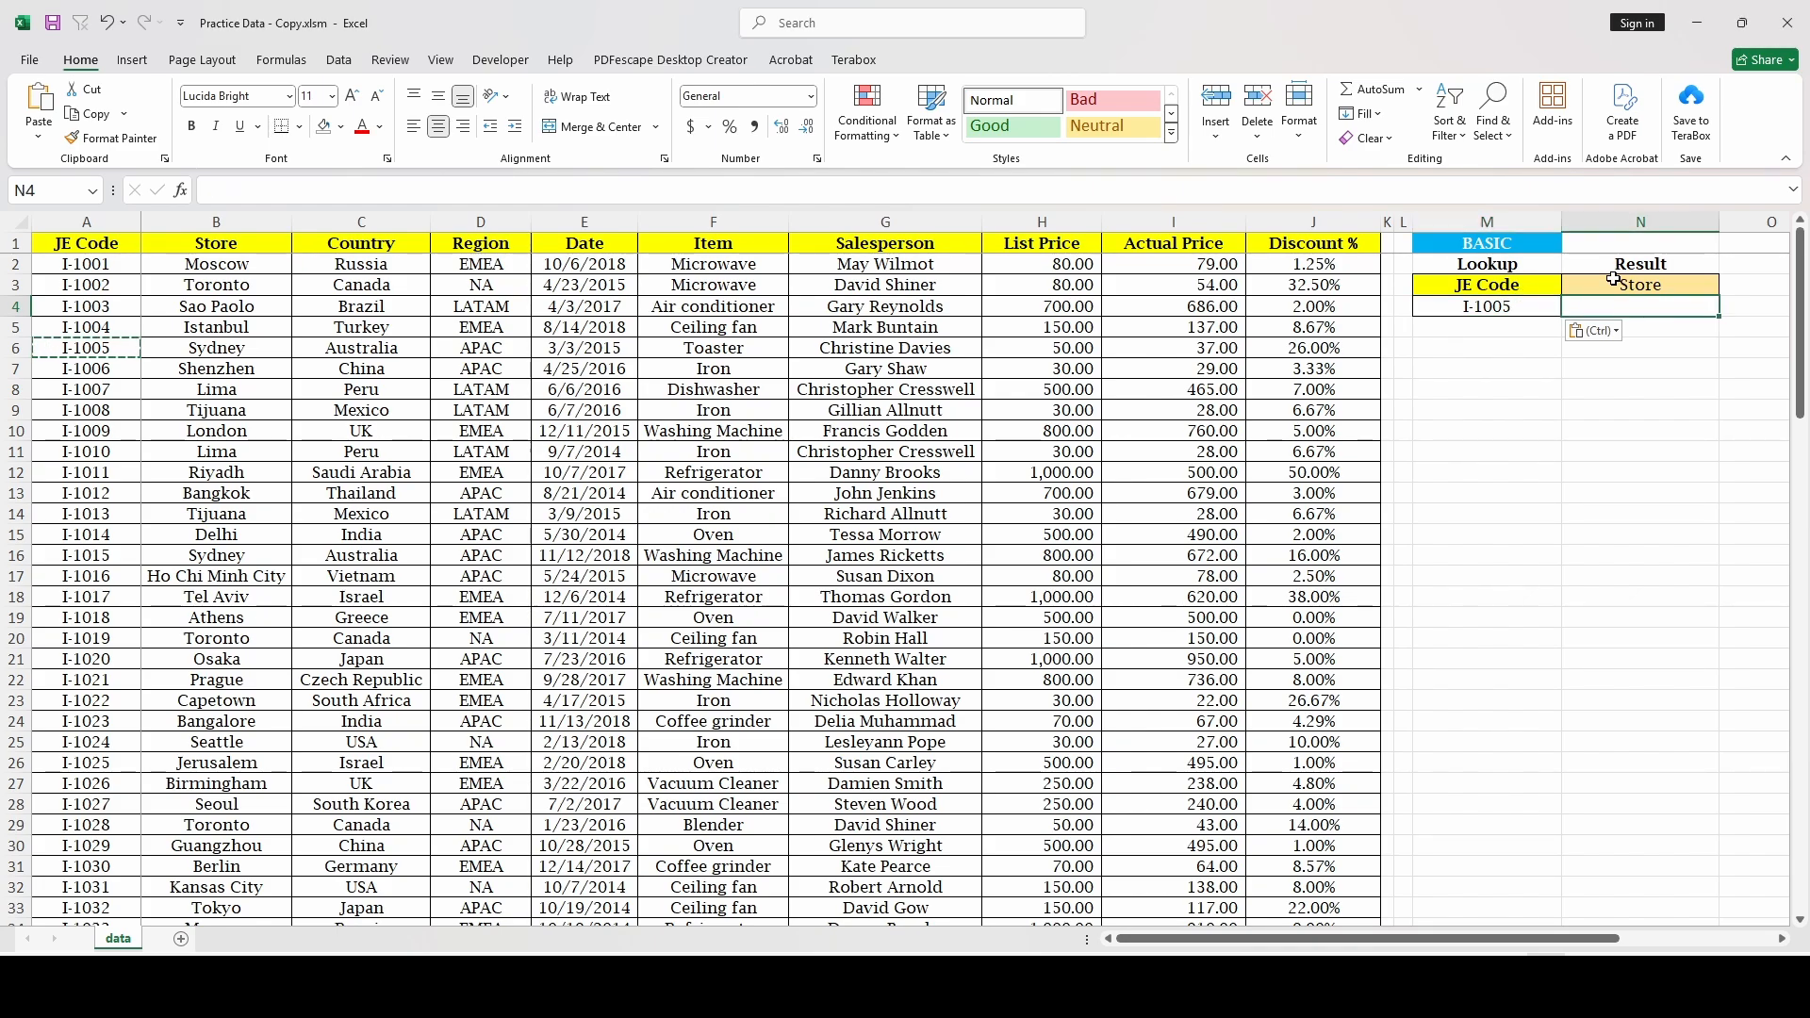
{"action": "left_click", "coordinate": [224, 219]}
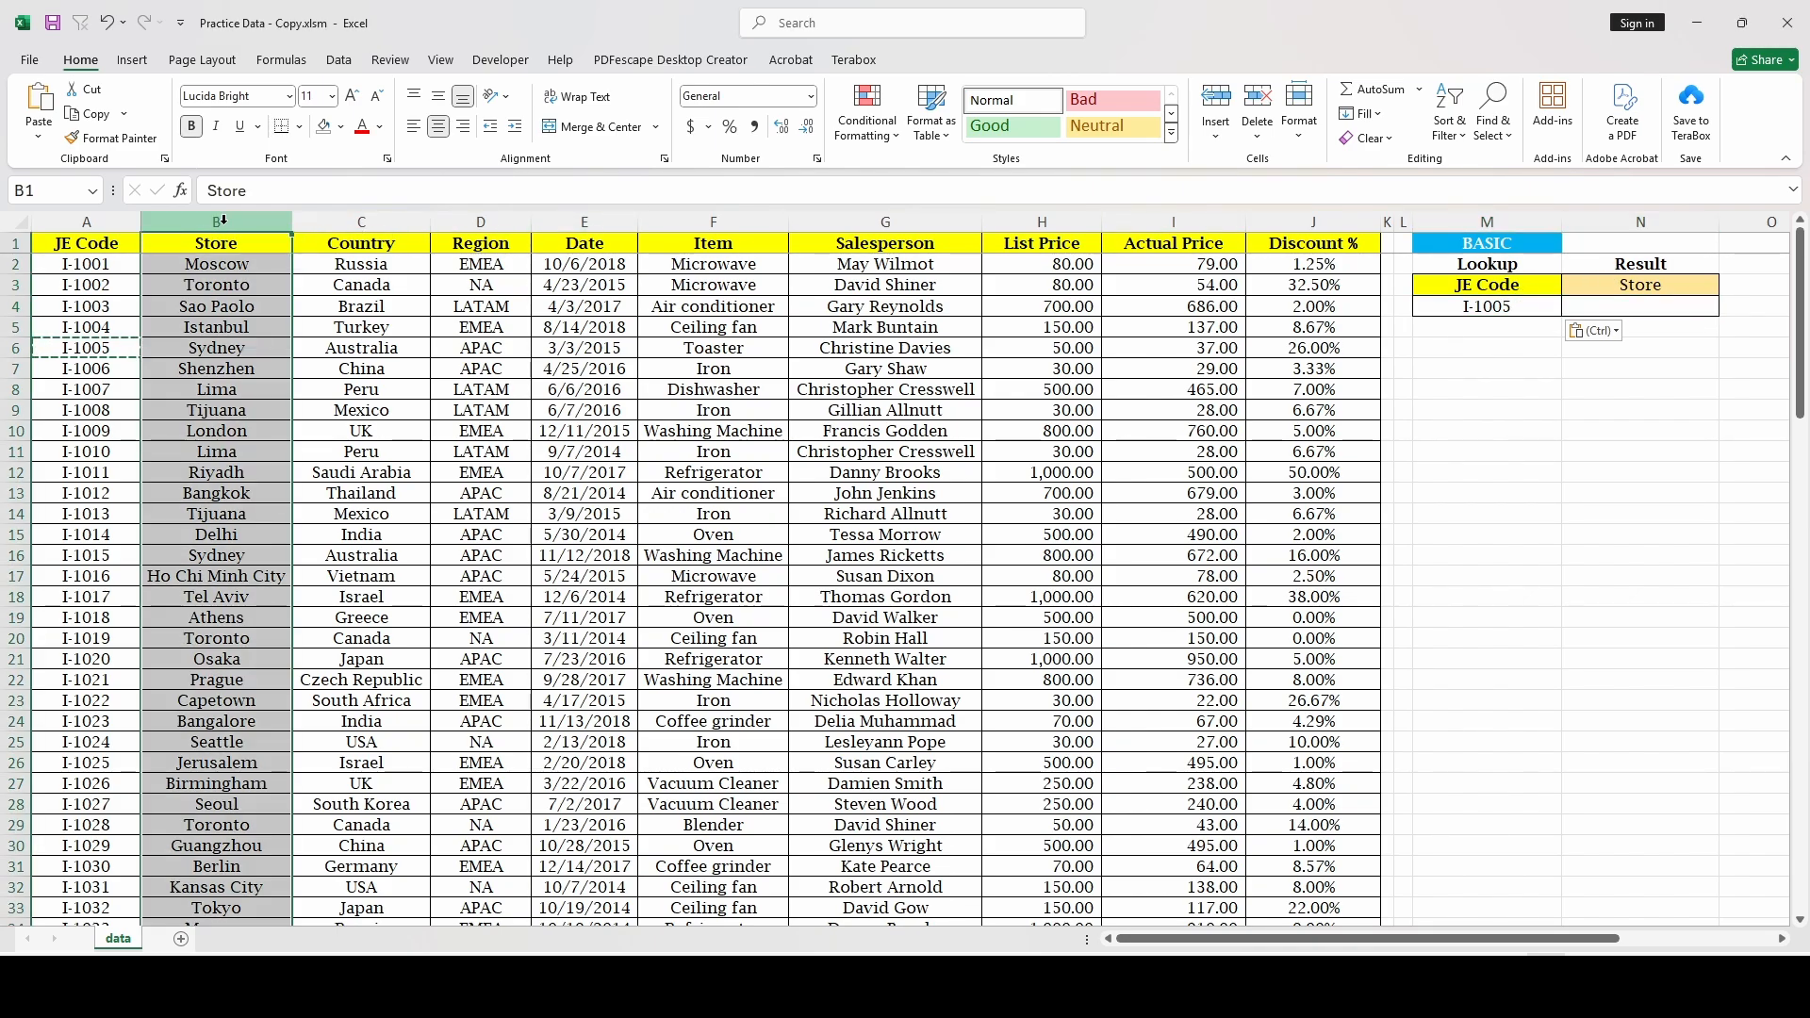
{"action": "key", "text": "Escape"}
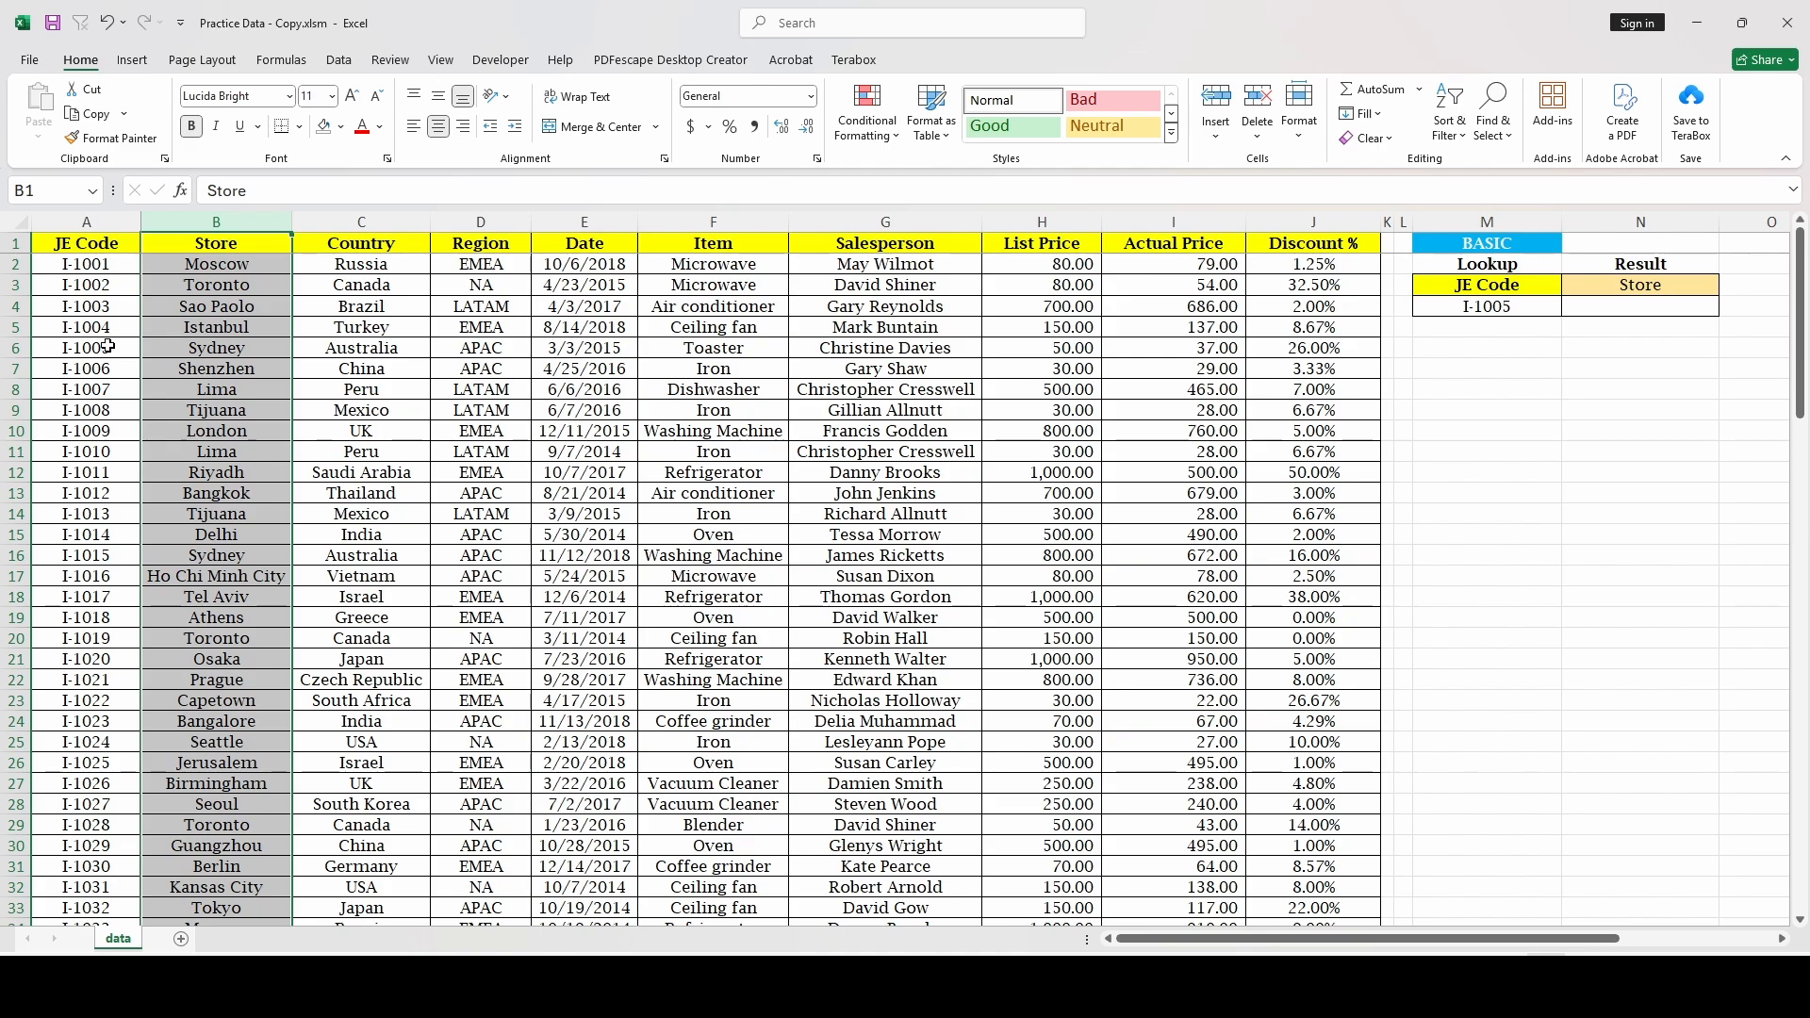
{"action": "left_click", "coordinate": [1612, 310]}
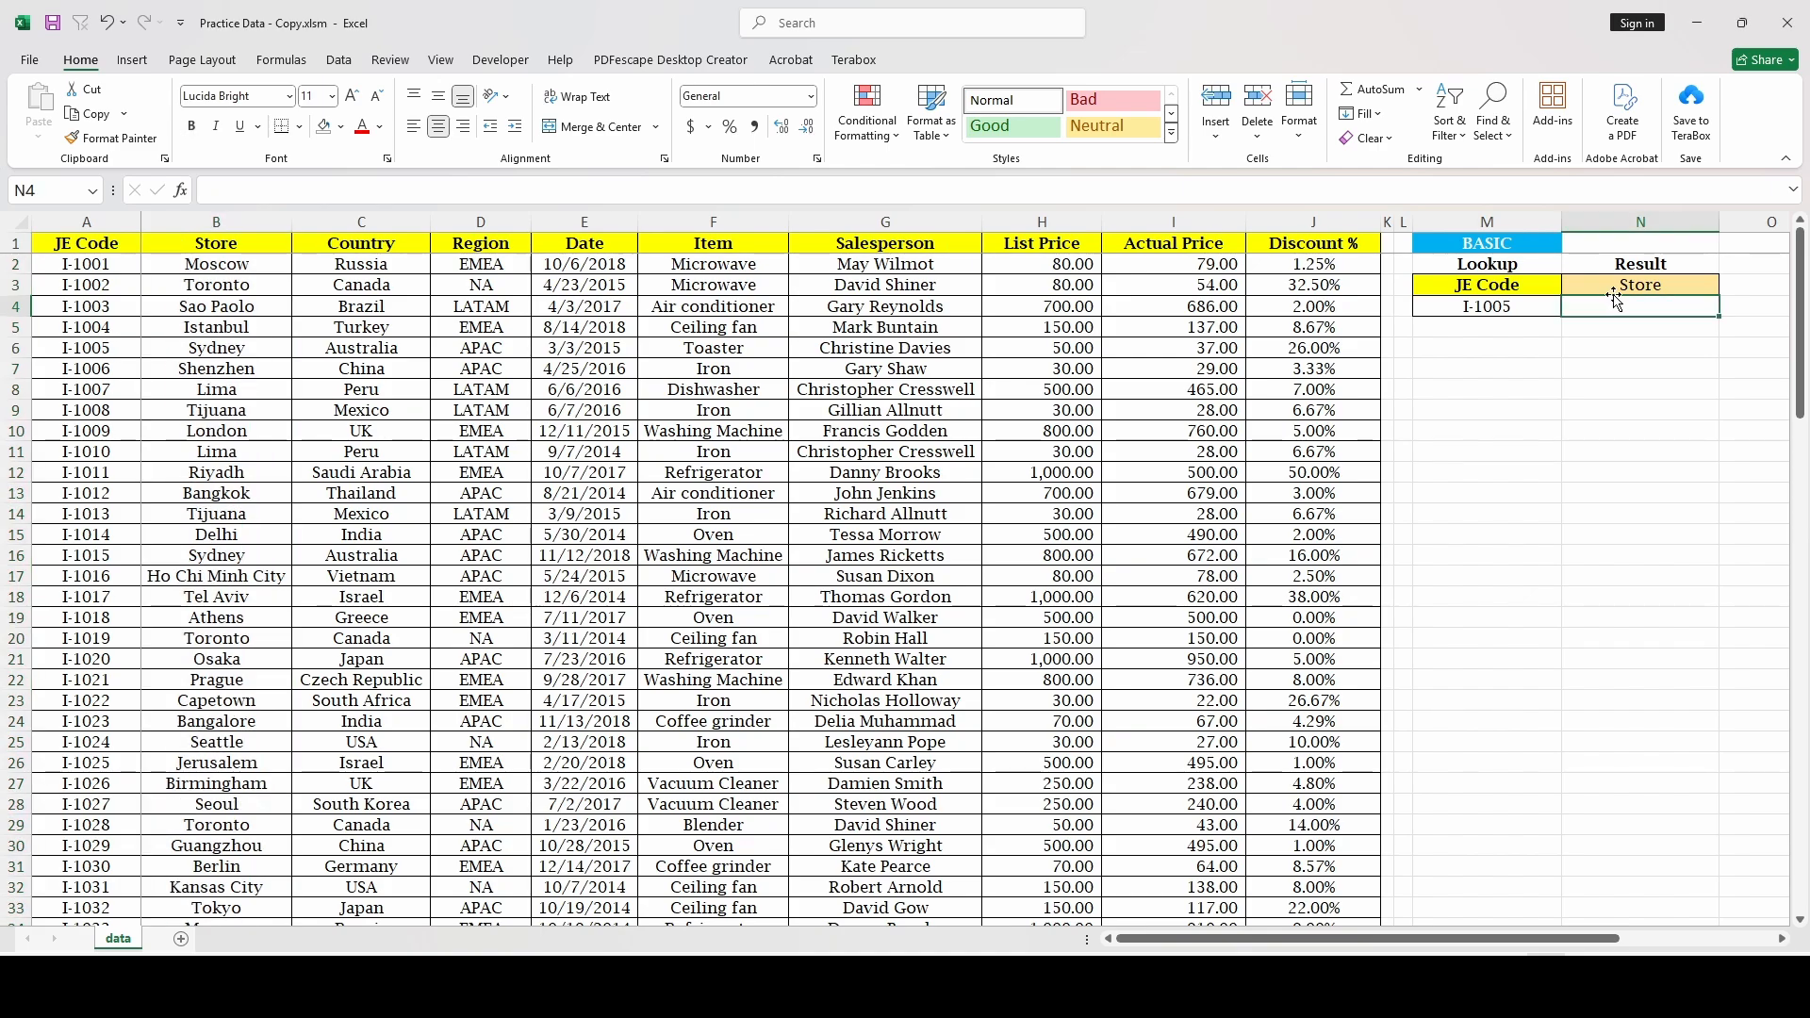
{"action": "type", "text": "="}
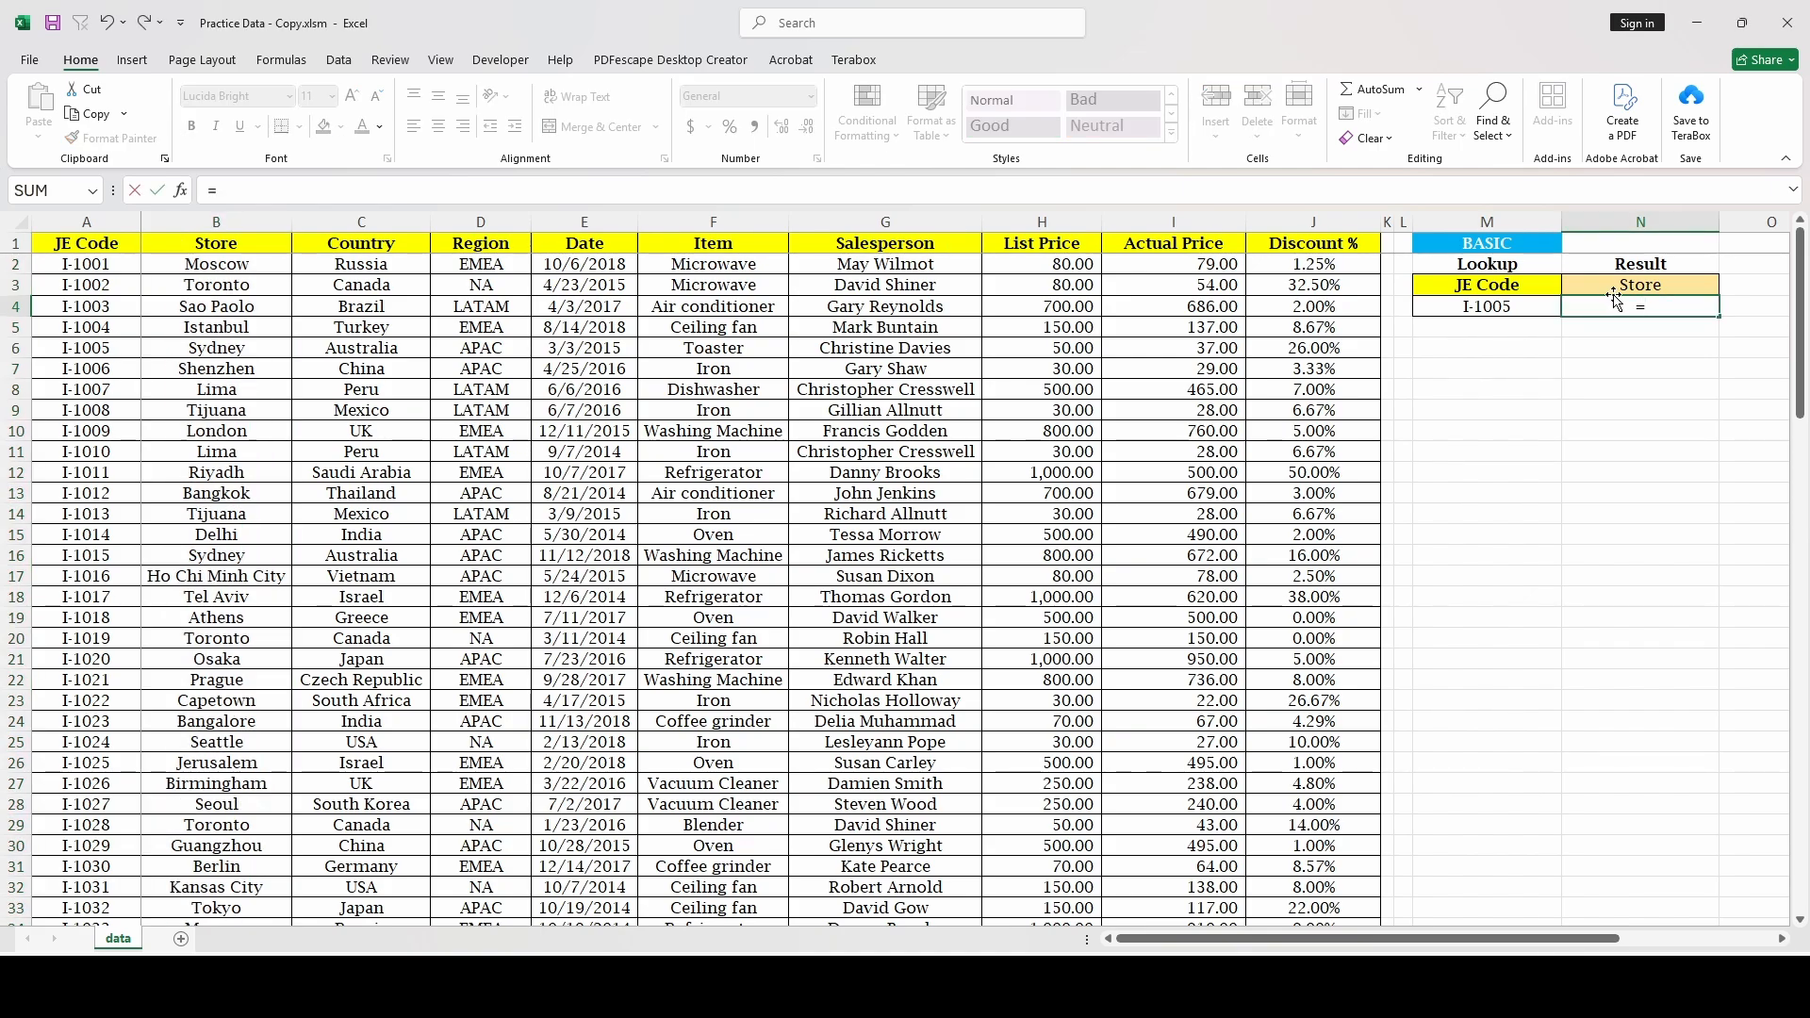
{"action": "type", "text": "VLOOKUP("}
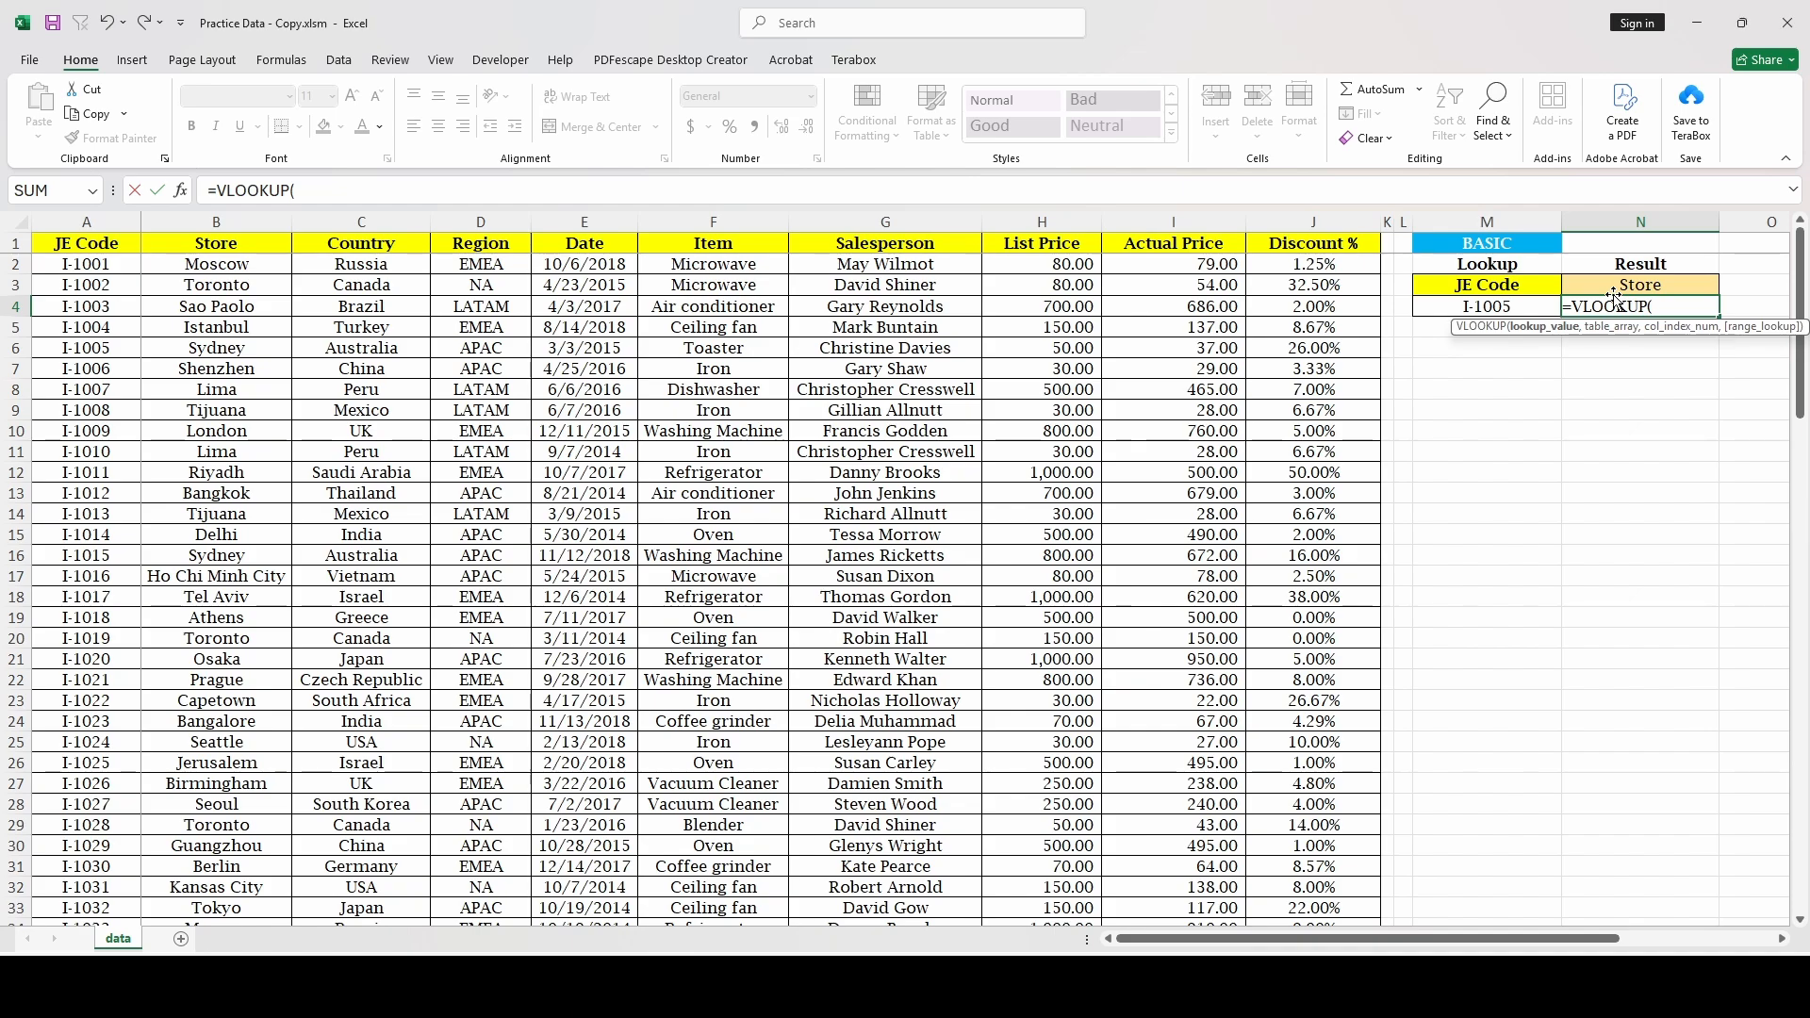
{"action": "left_click", "coordinate": [1498, 306]}
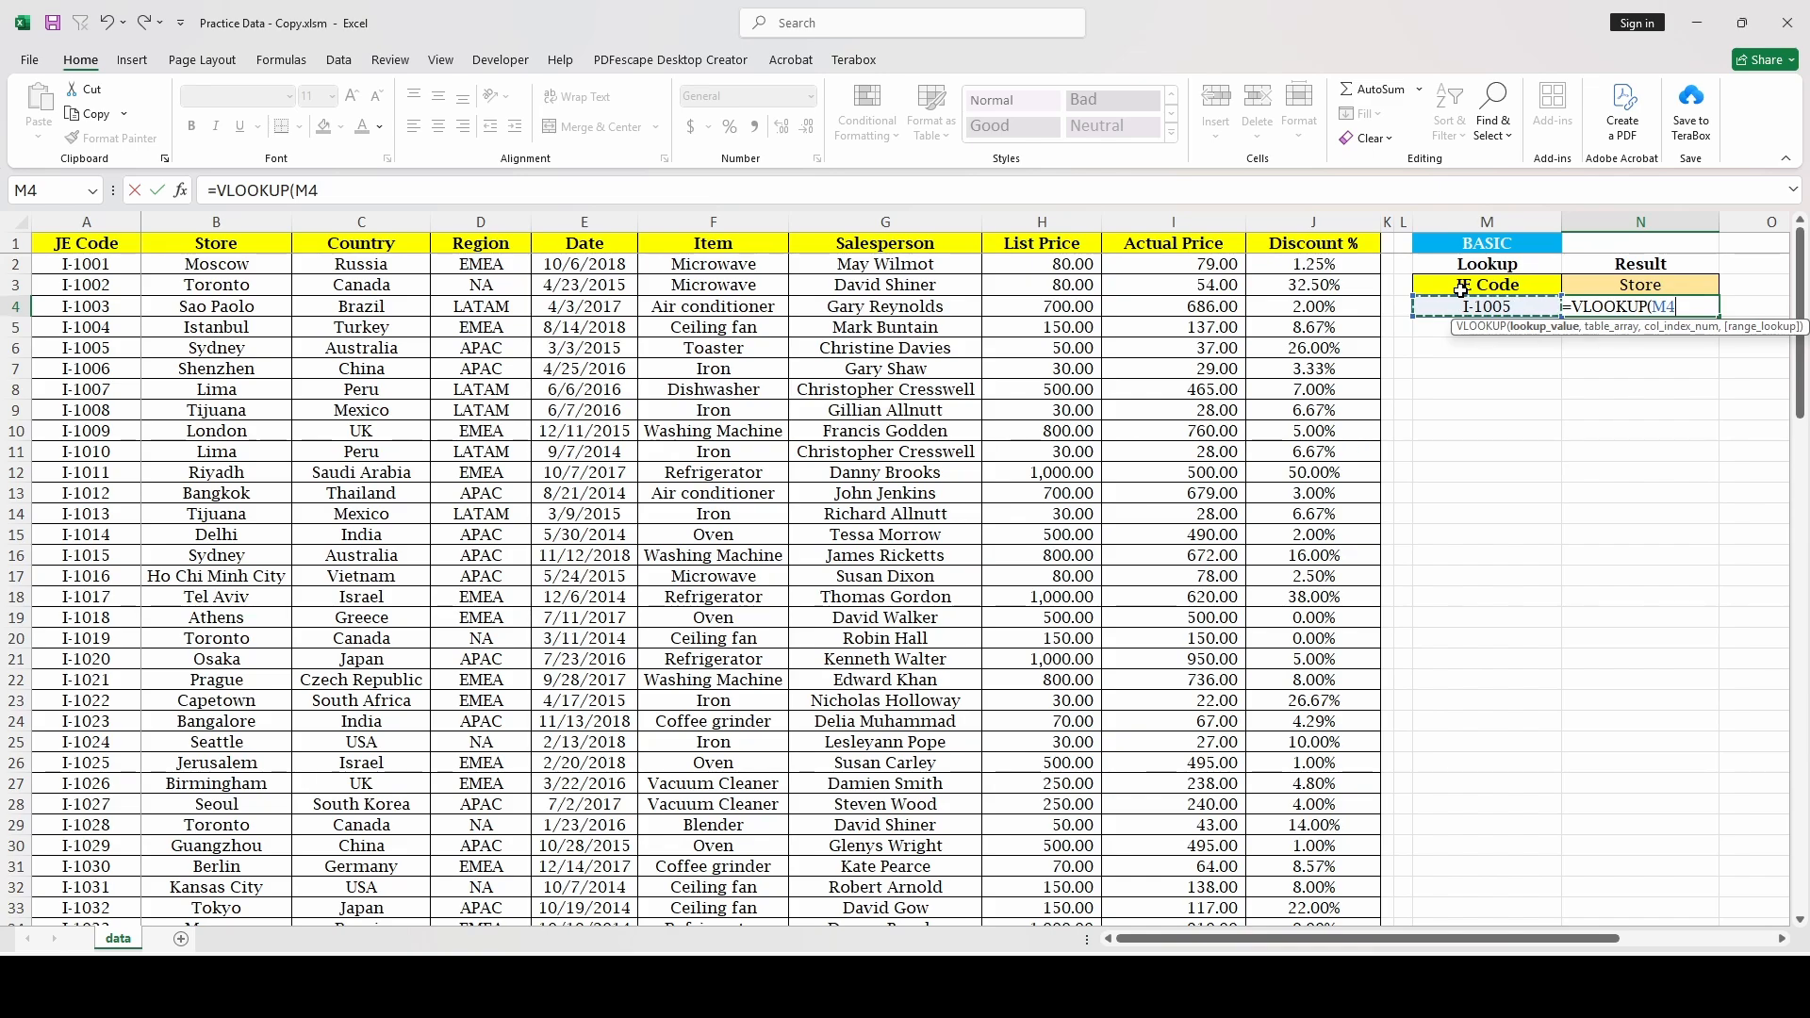
{"action": "type", "text": ","}
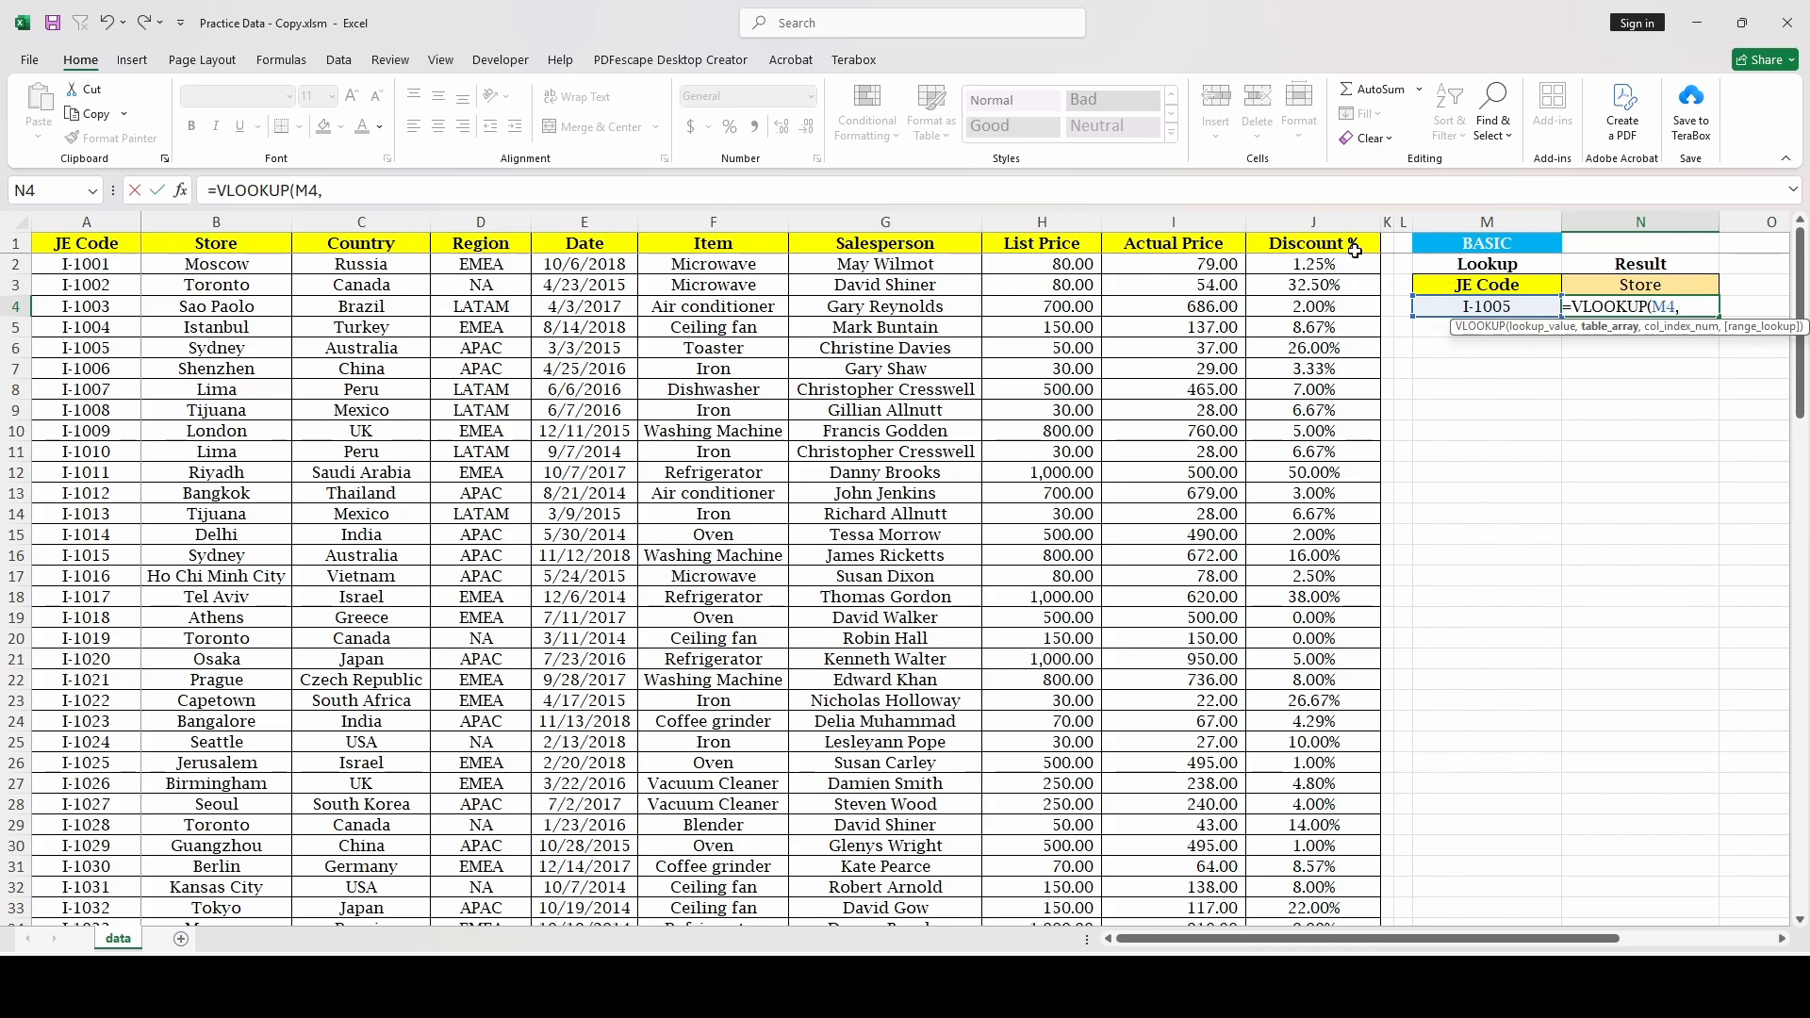
{"action": "left_click", "coordinate": [105, 219]}
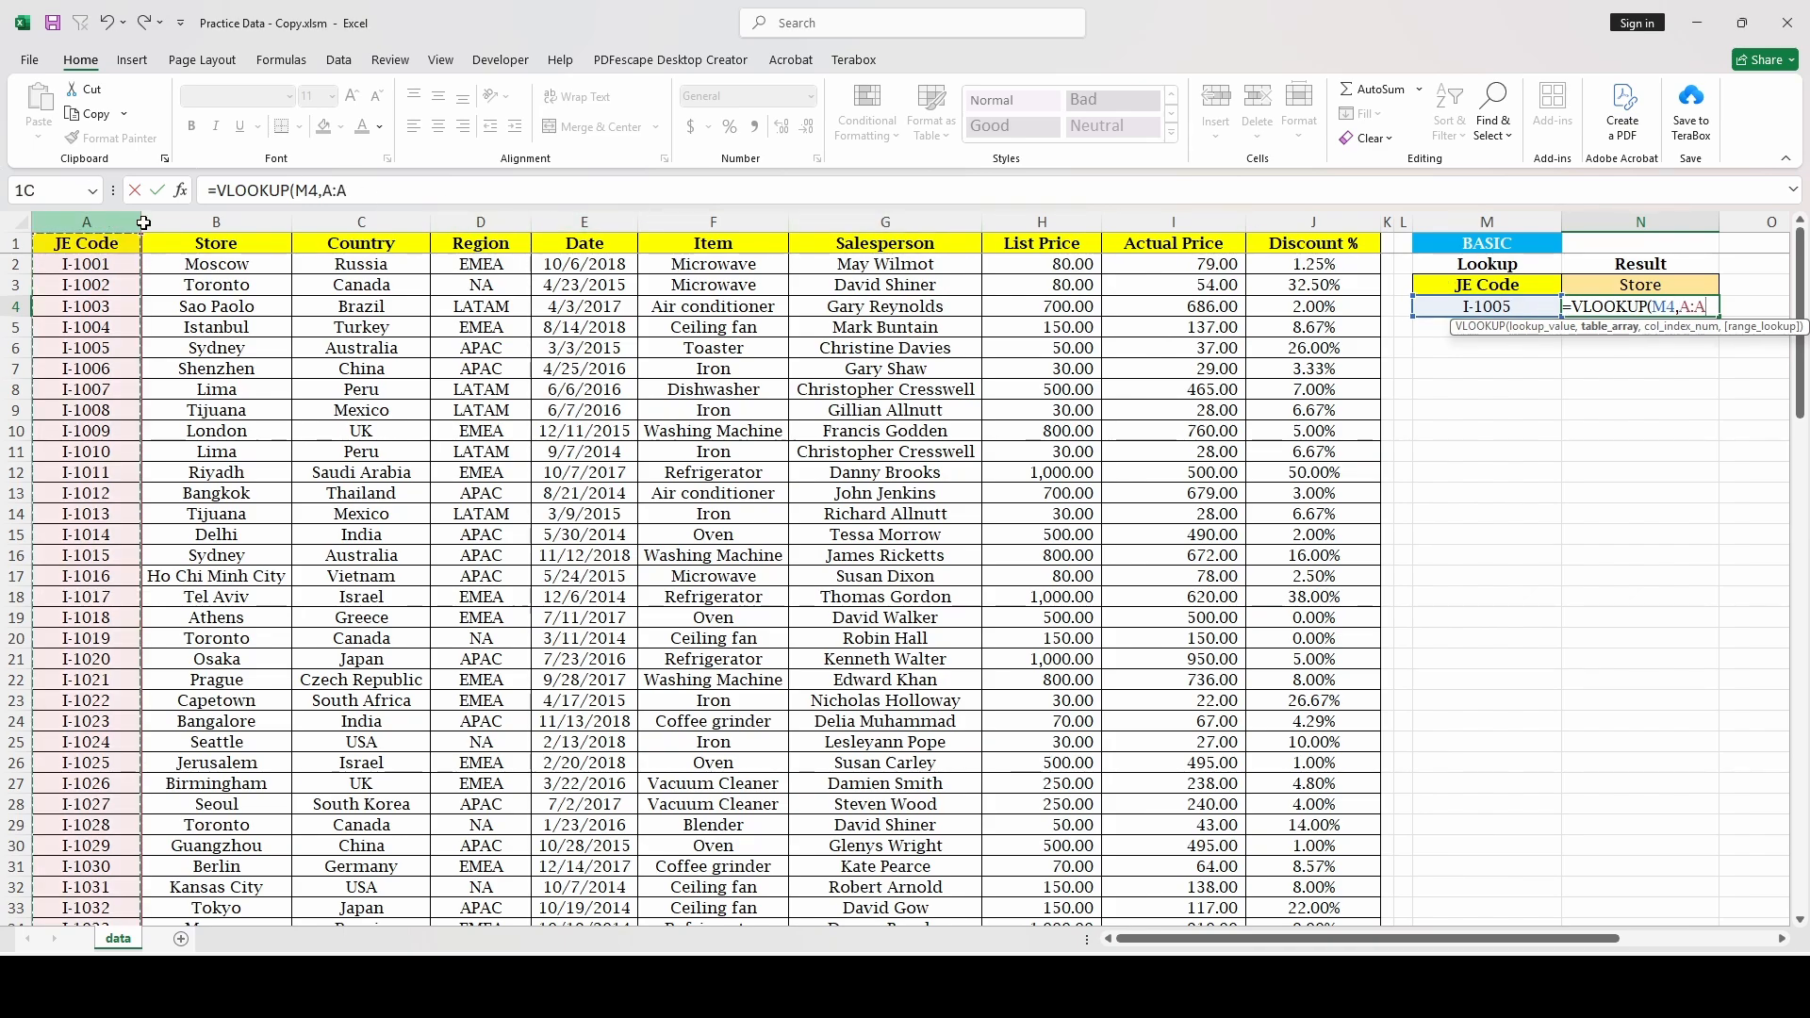
{"action": "left_click_drag", "start_coordinate": [143, 222], "coordinate": [1369, 220]}
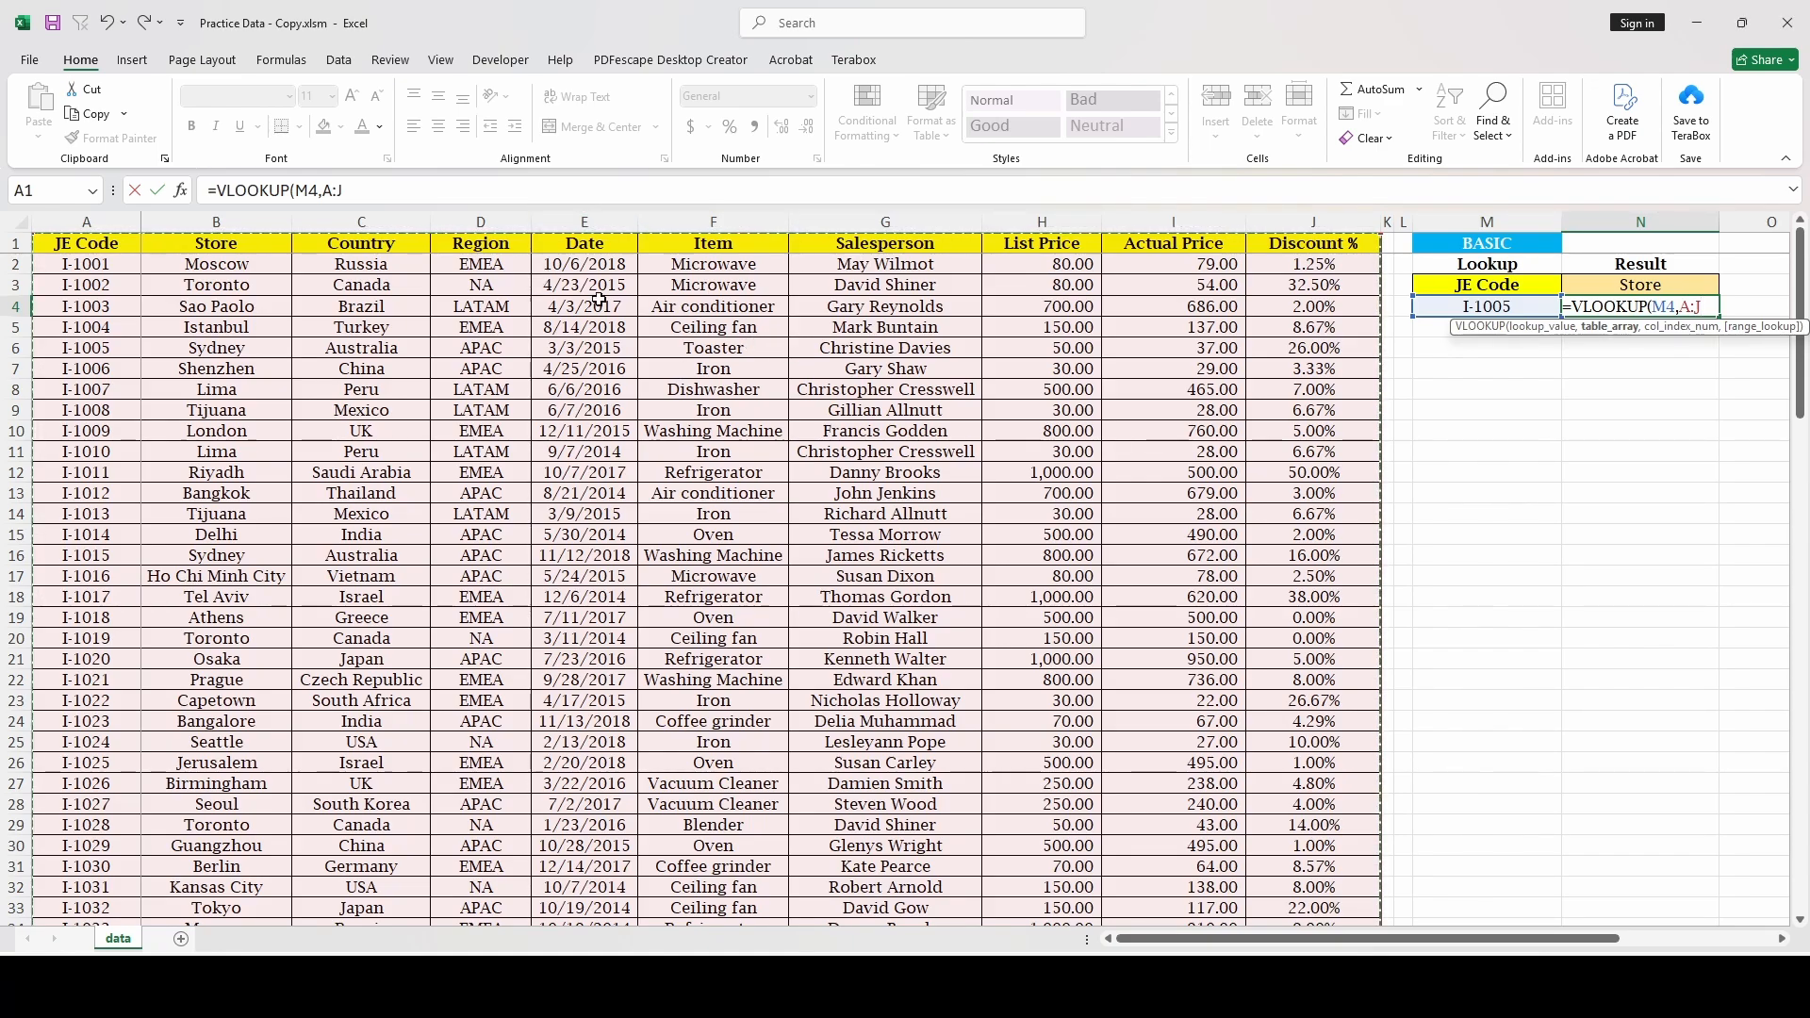
Step: Complete the VLOOKUP in N4 with column index 2 and FALSE for an exact match
{"action": "type", "text": ",2"}
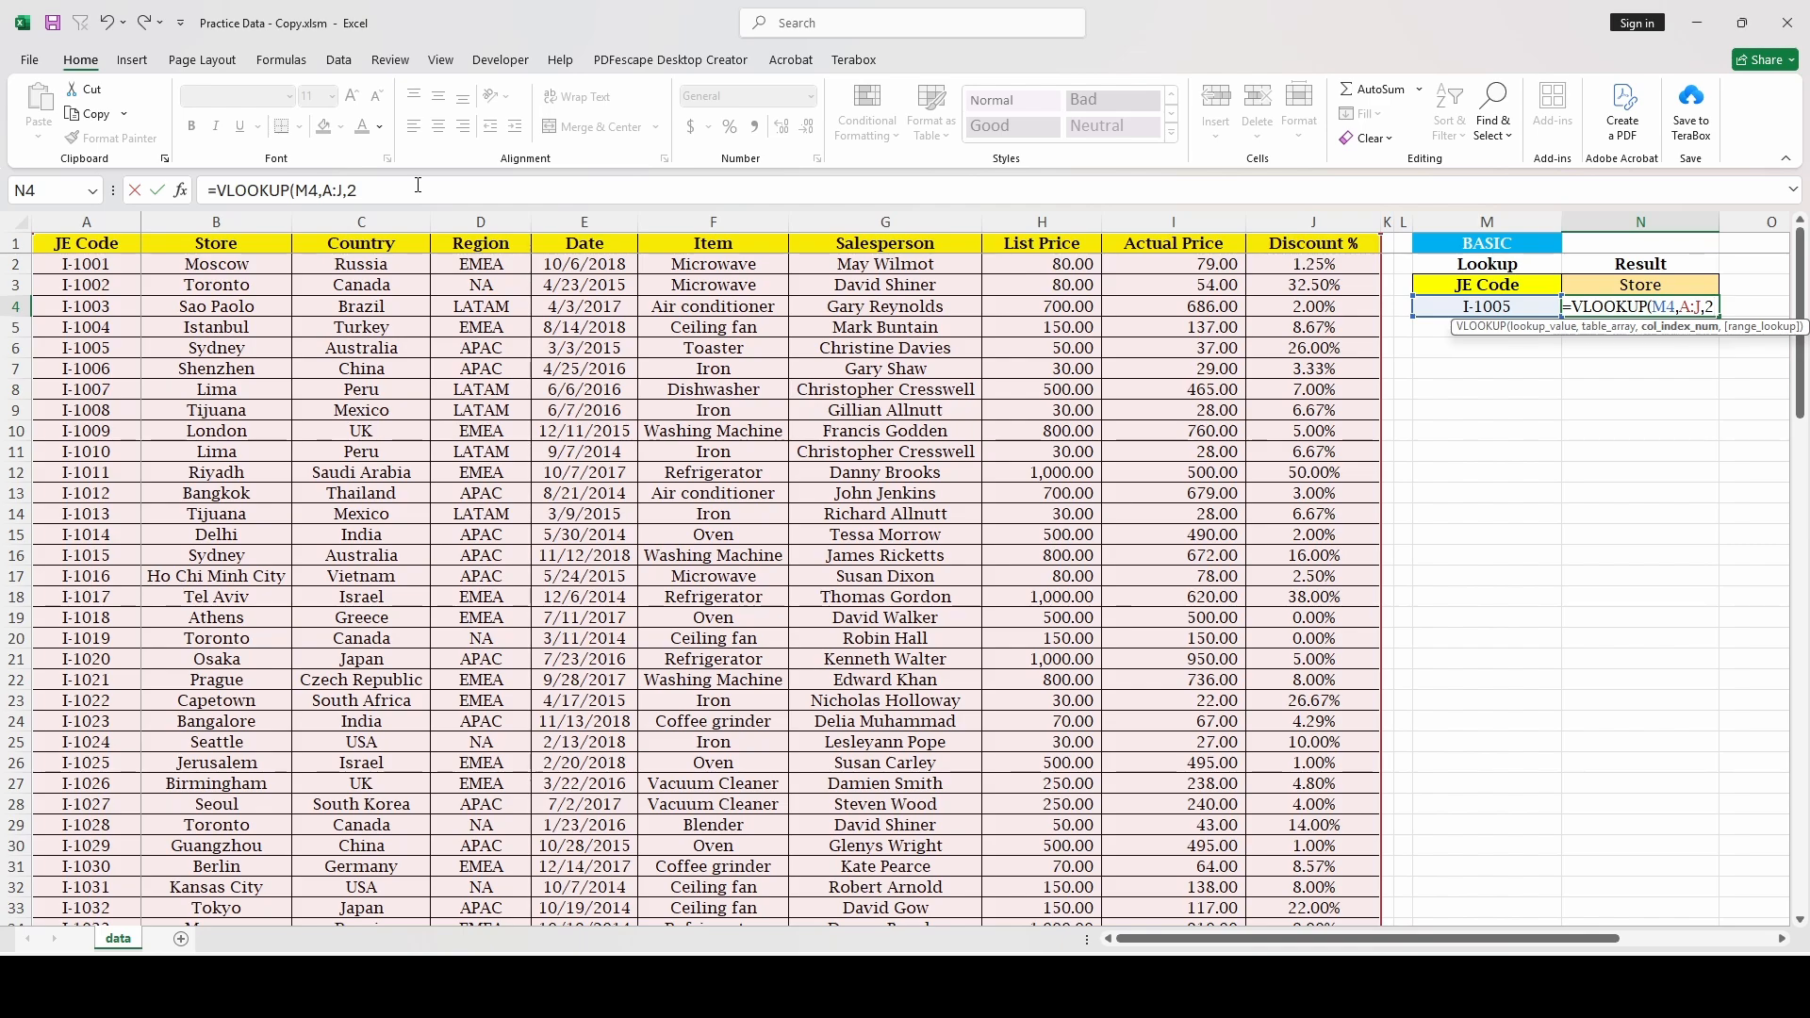
{"action": "type", "text": ","}
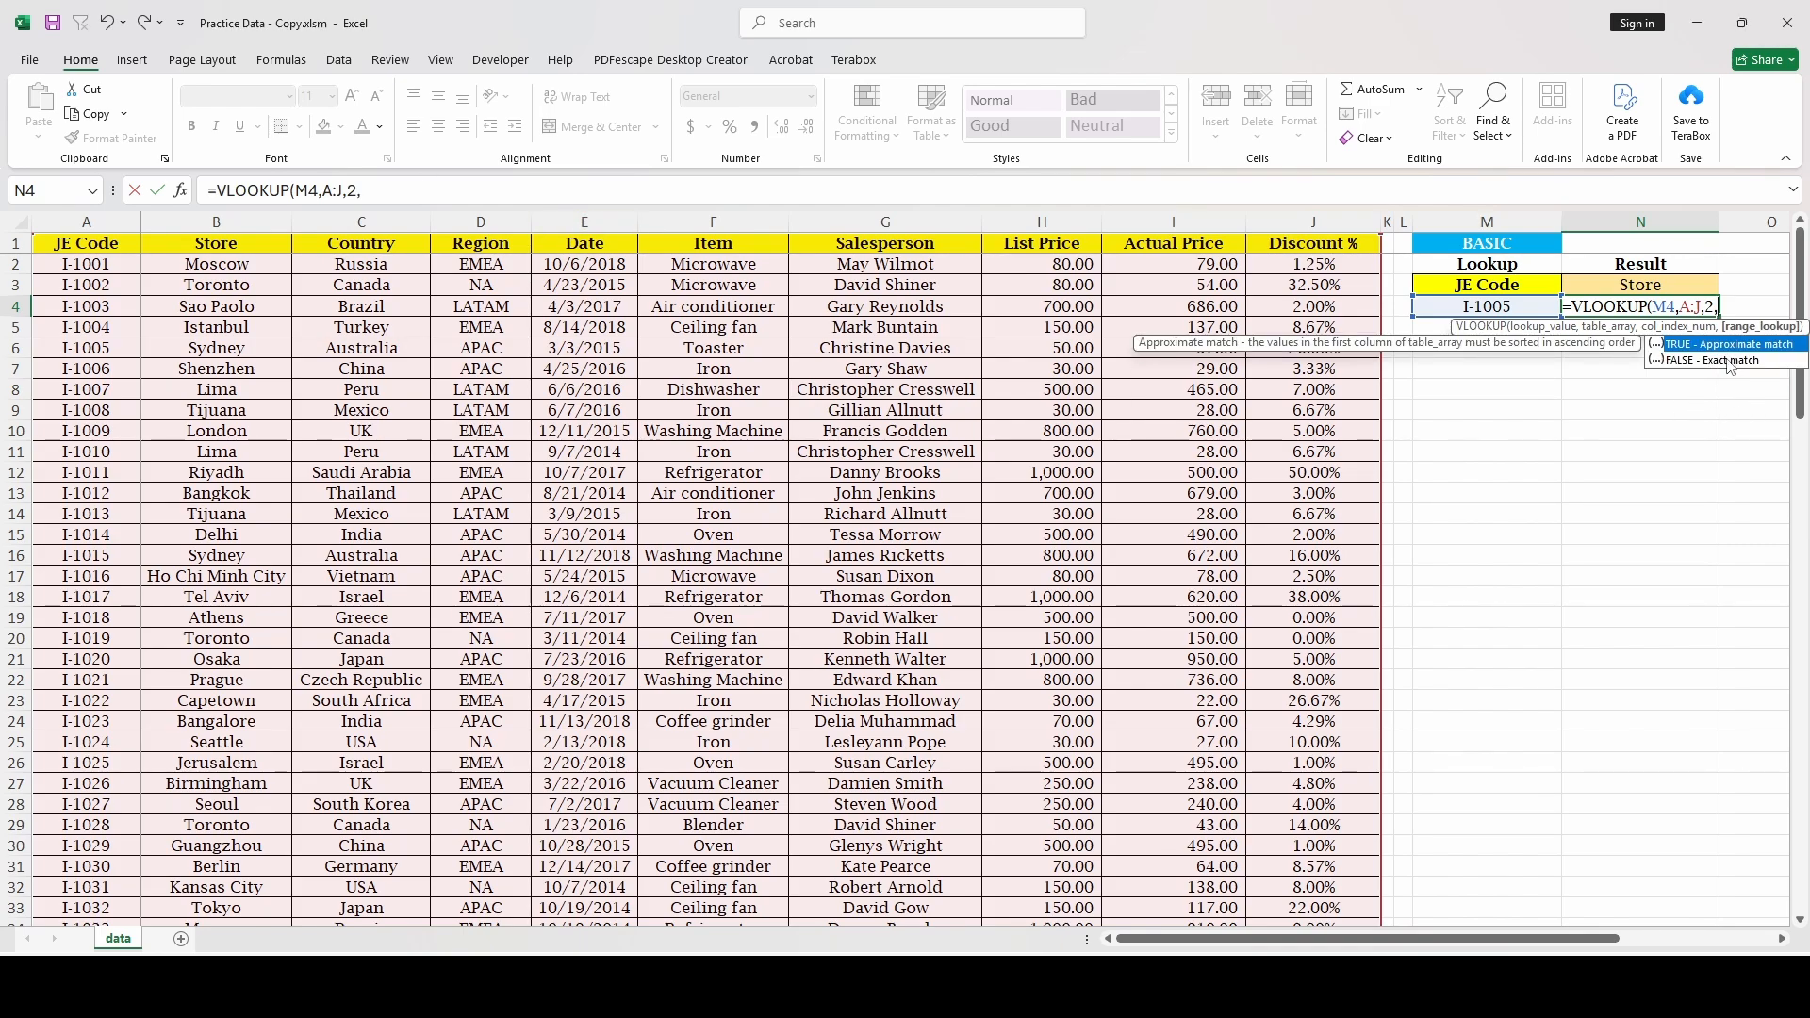
{"action": "type", "text": "false"}
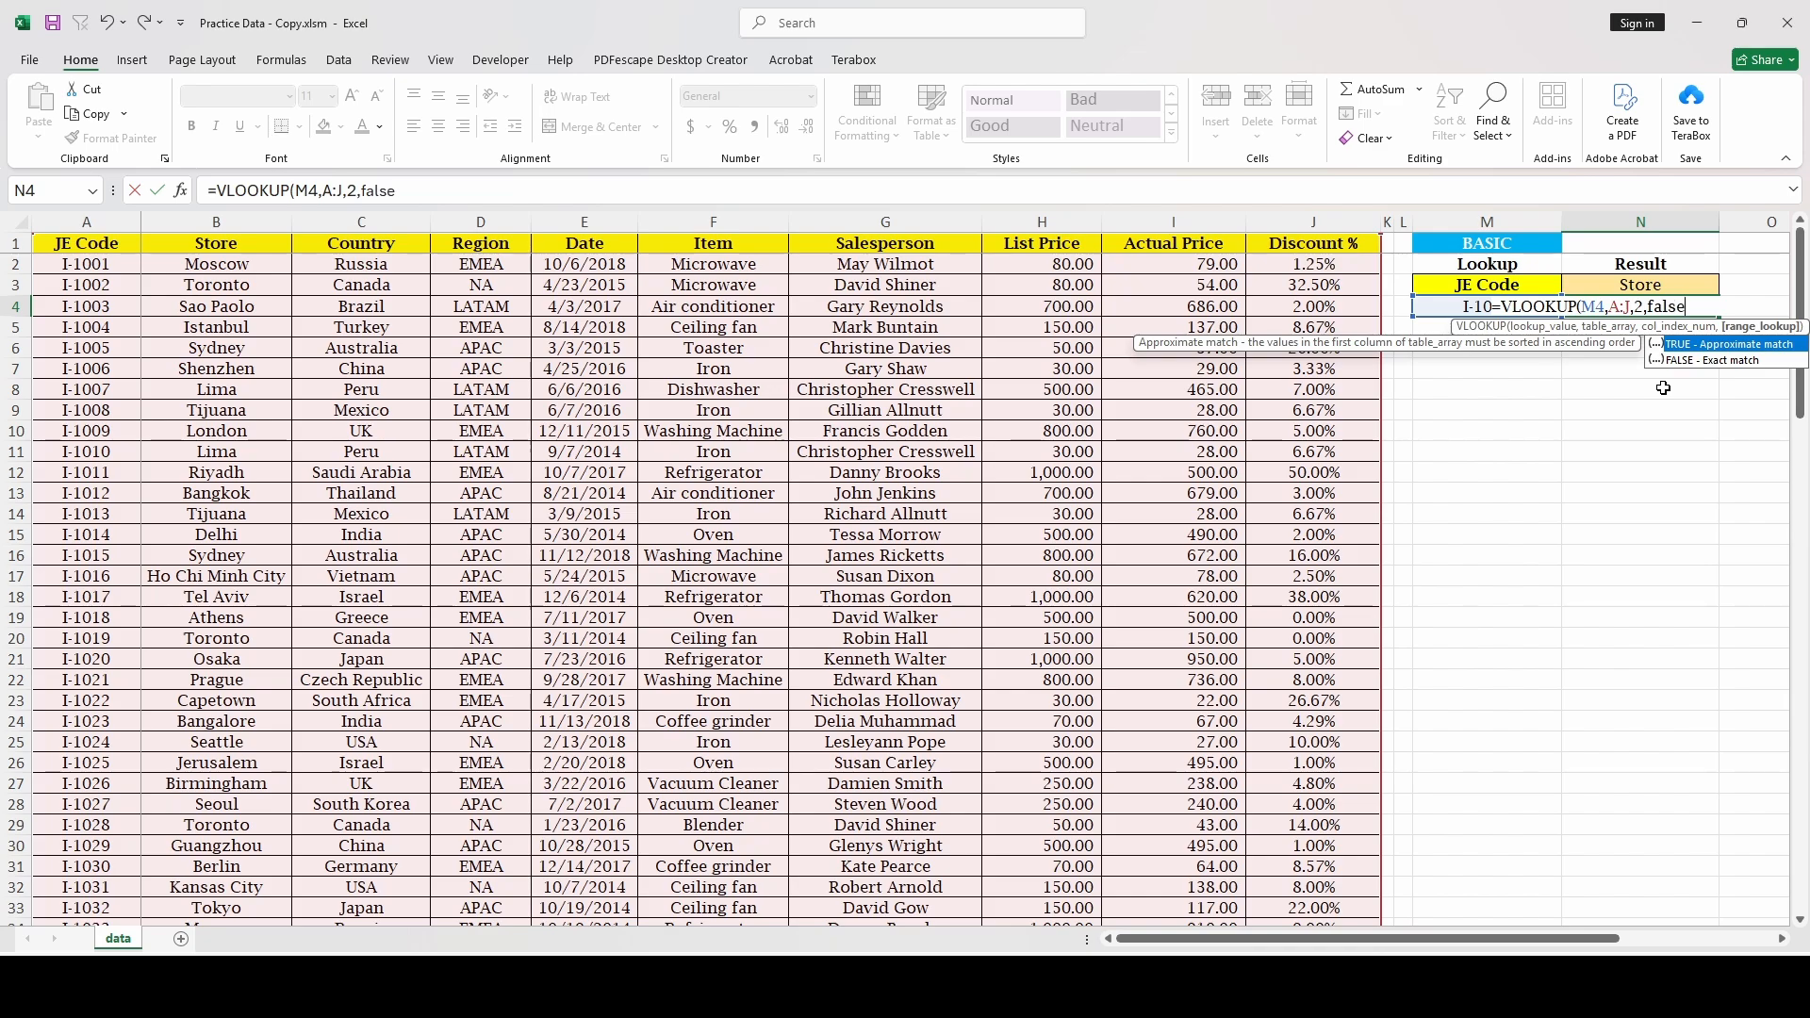
{"action": "type", "text": ")"}
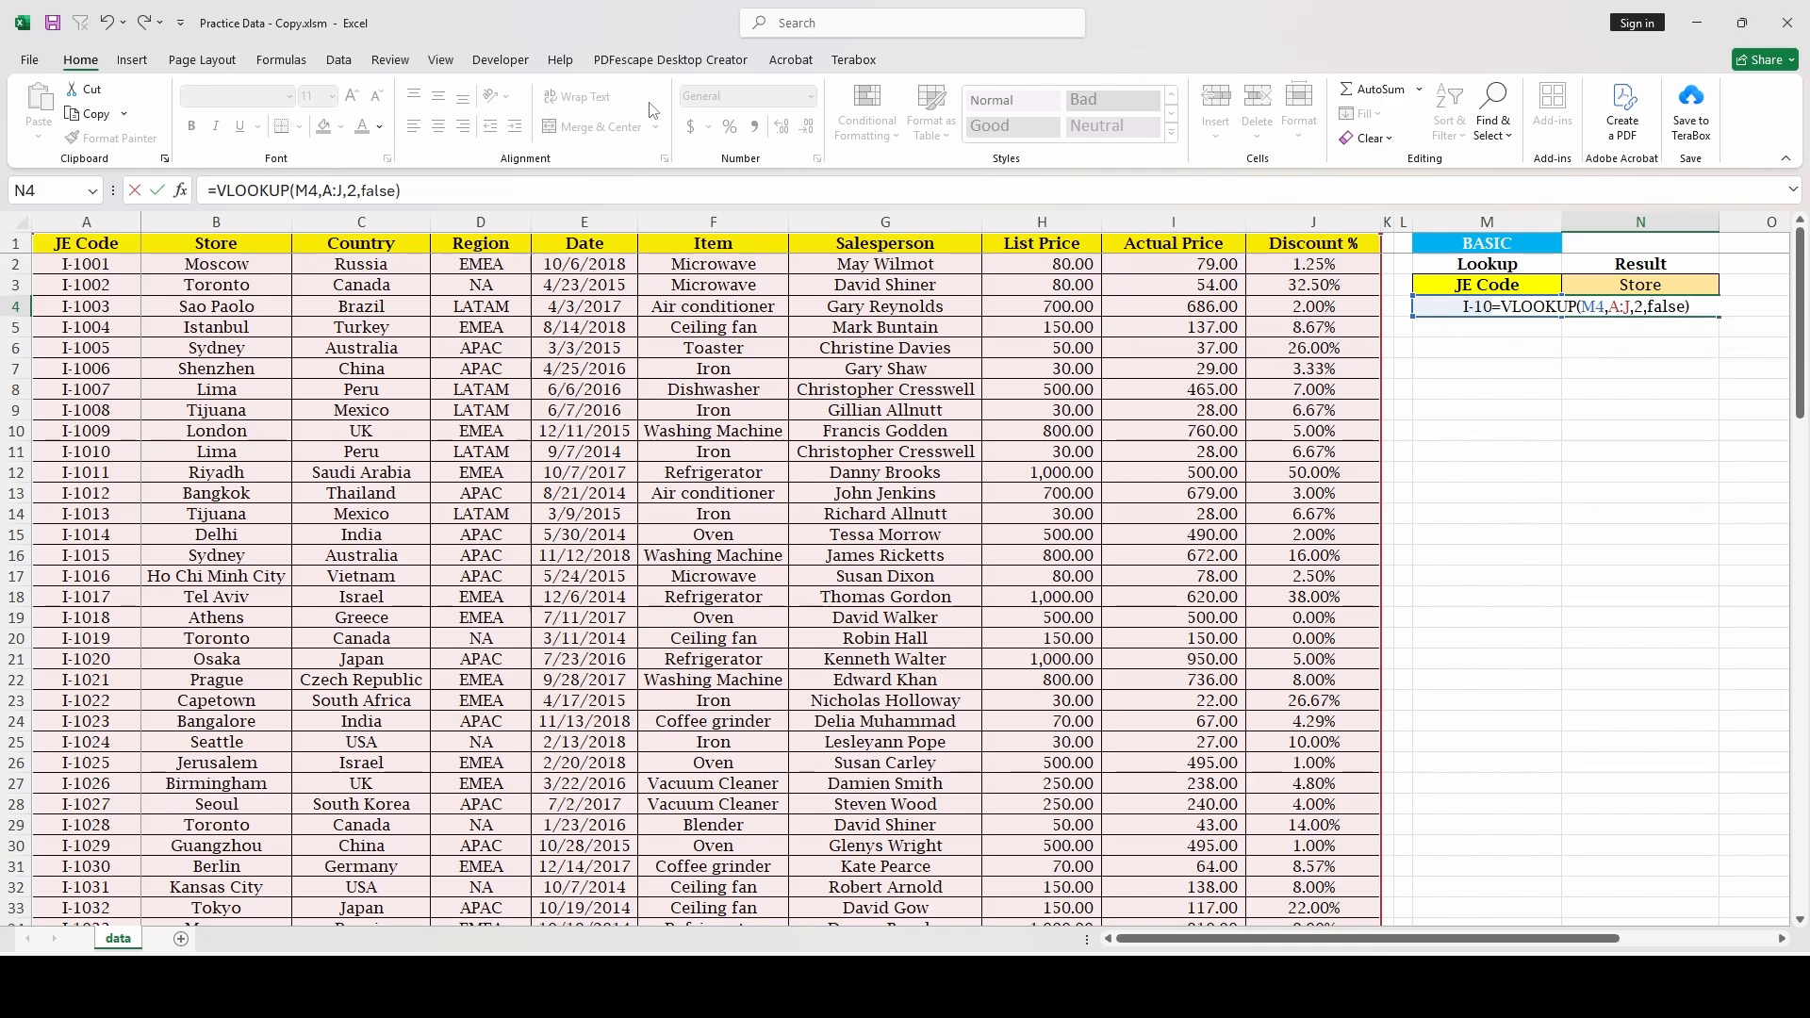
{"action": "left_click", "coordinate": [252, 190]}
{"action": "key", "text": "Return"}
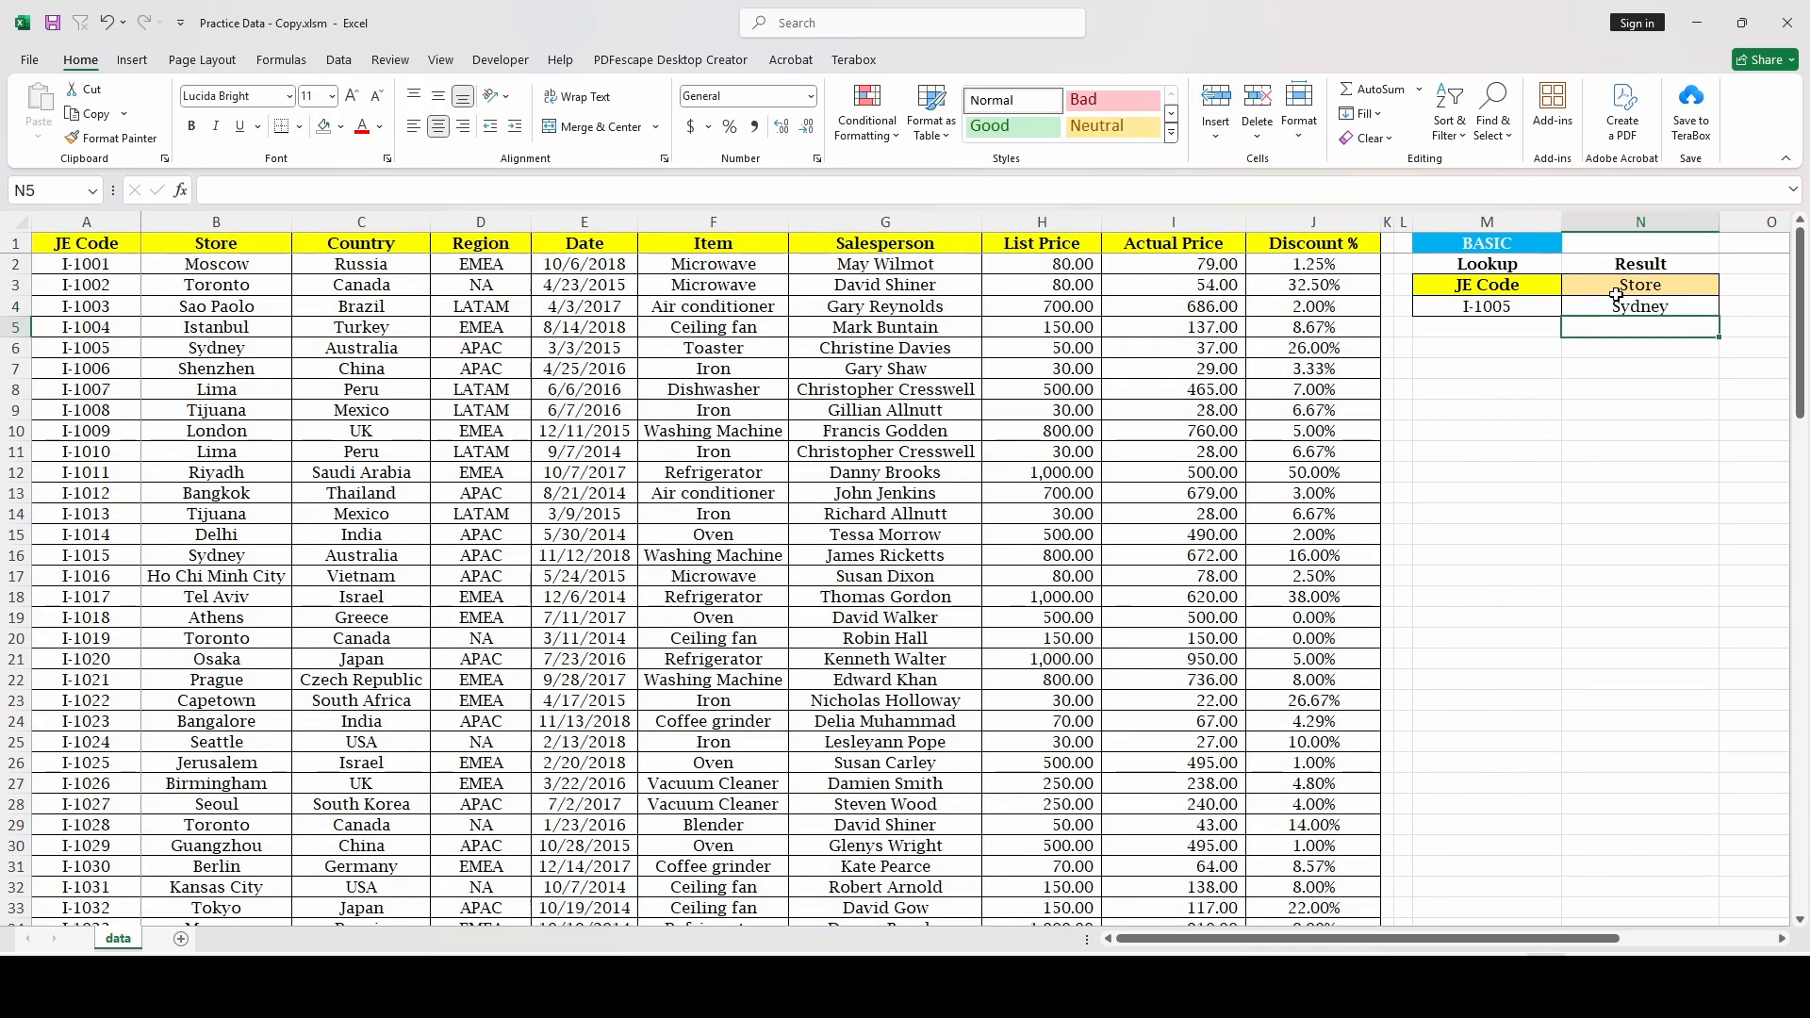
Step: Highlight the matching store for I-1005 in cell B6 with a yellow fill
{"action": "left_click", "coordinate": [1619, 305]}
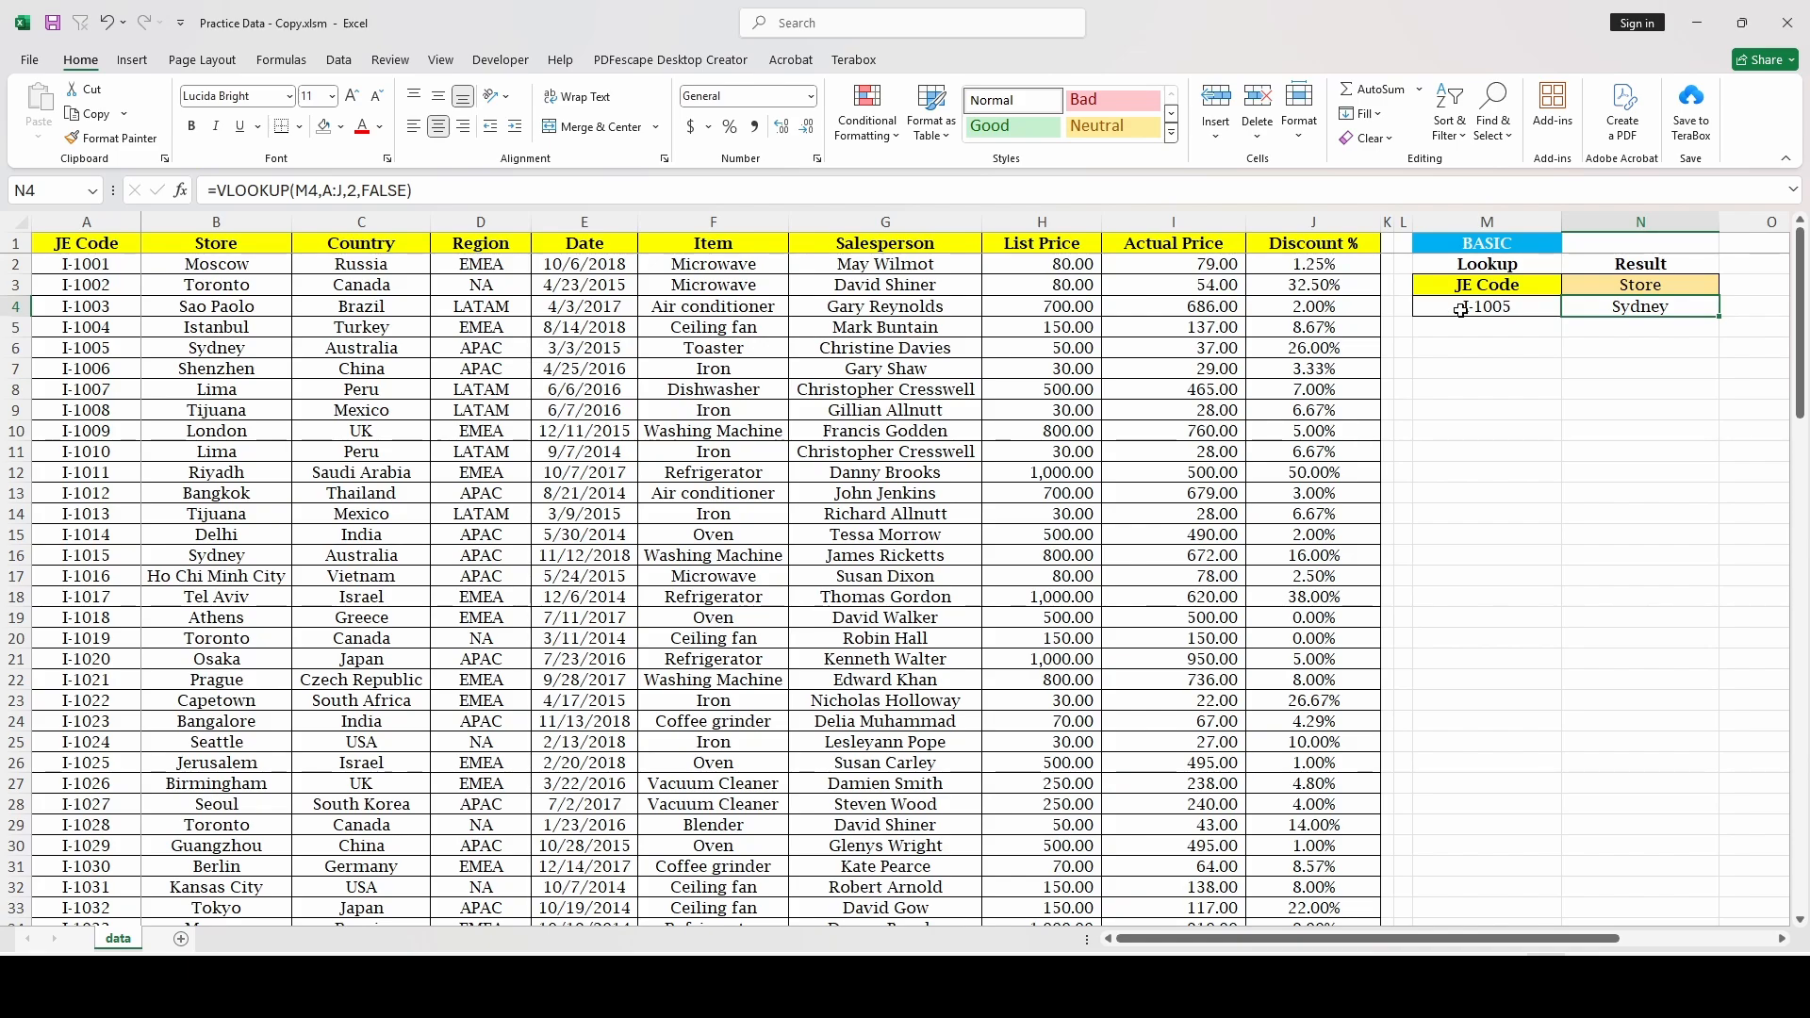
{"action": "left_click", "coordinate": [216, 347]}
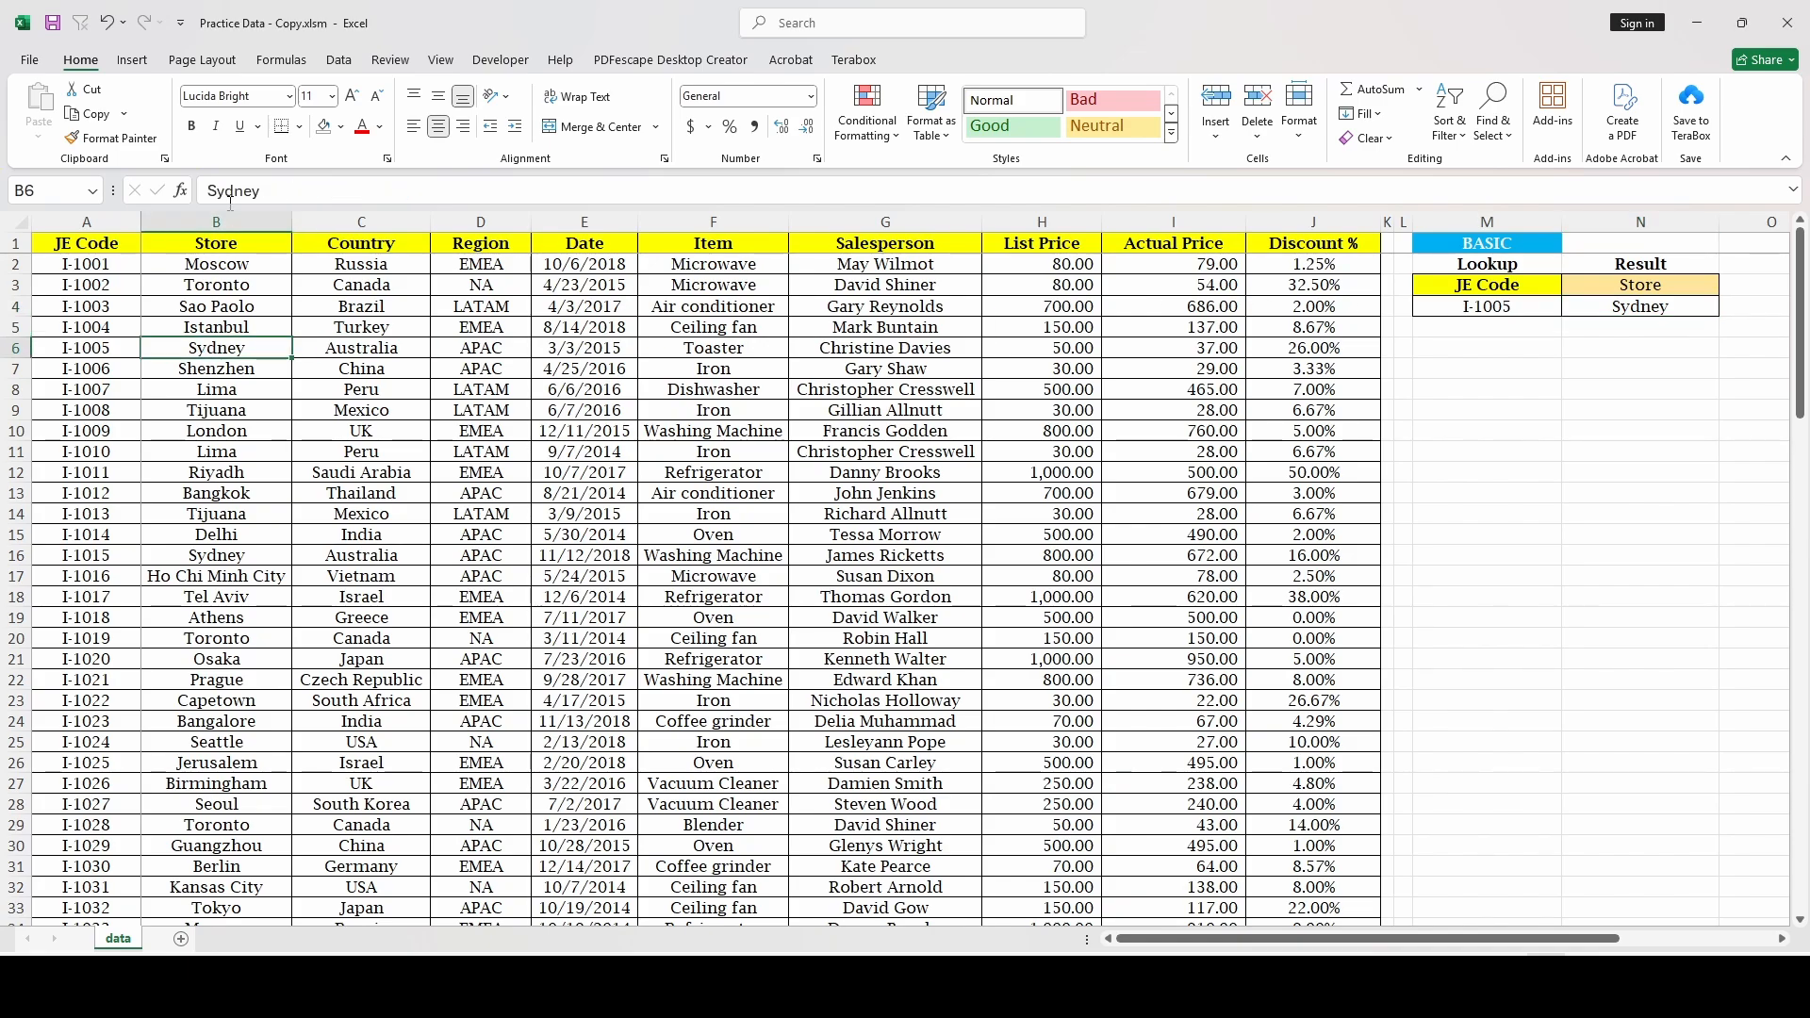
{"action": "left_click", "coordinate": [341, 127]}
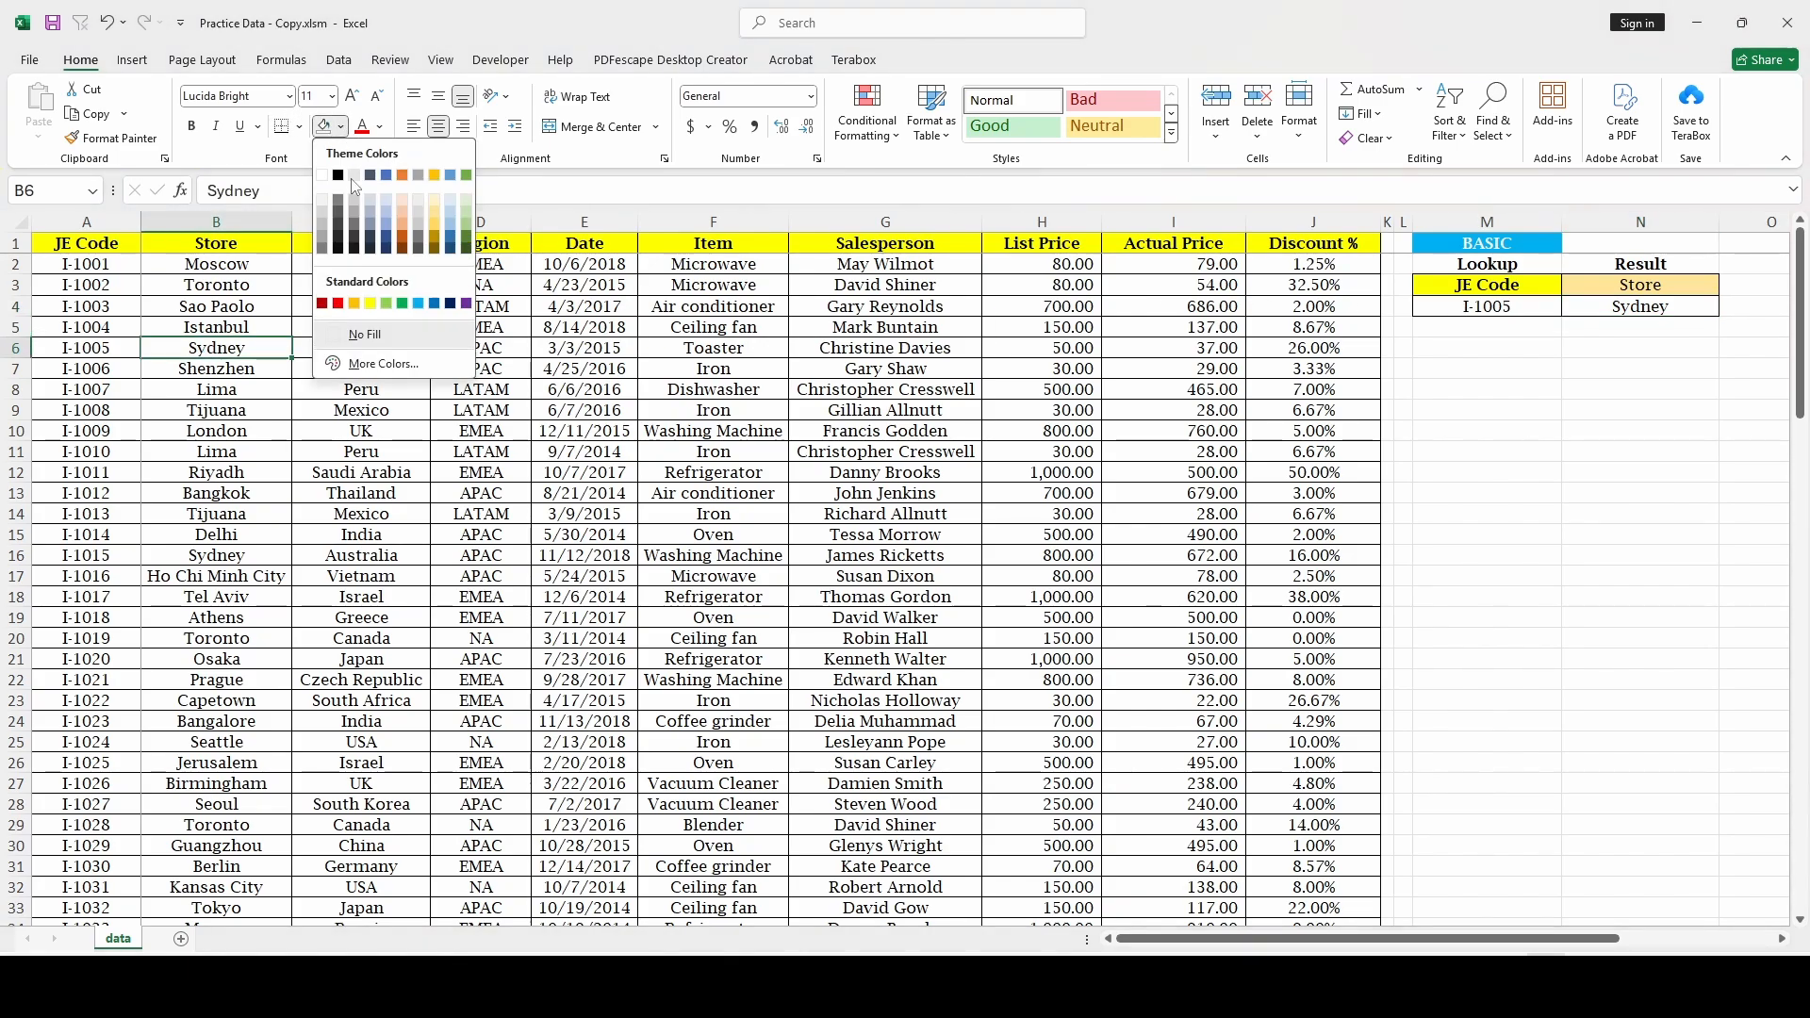
{"action": "left_click", "coordinate": [371, 302]}
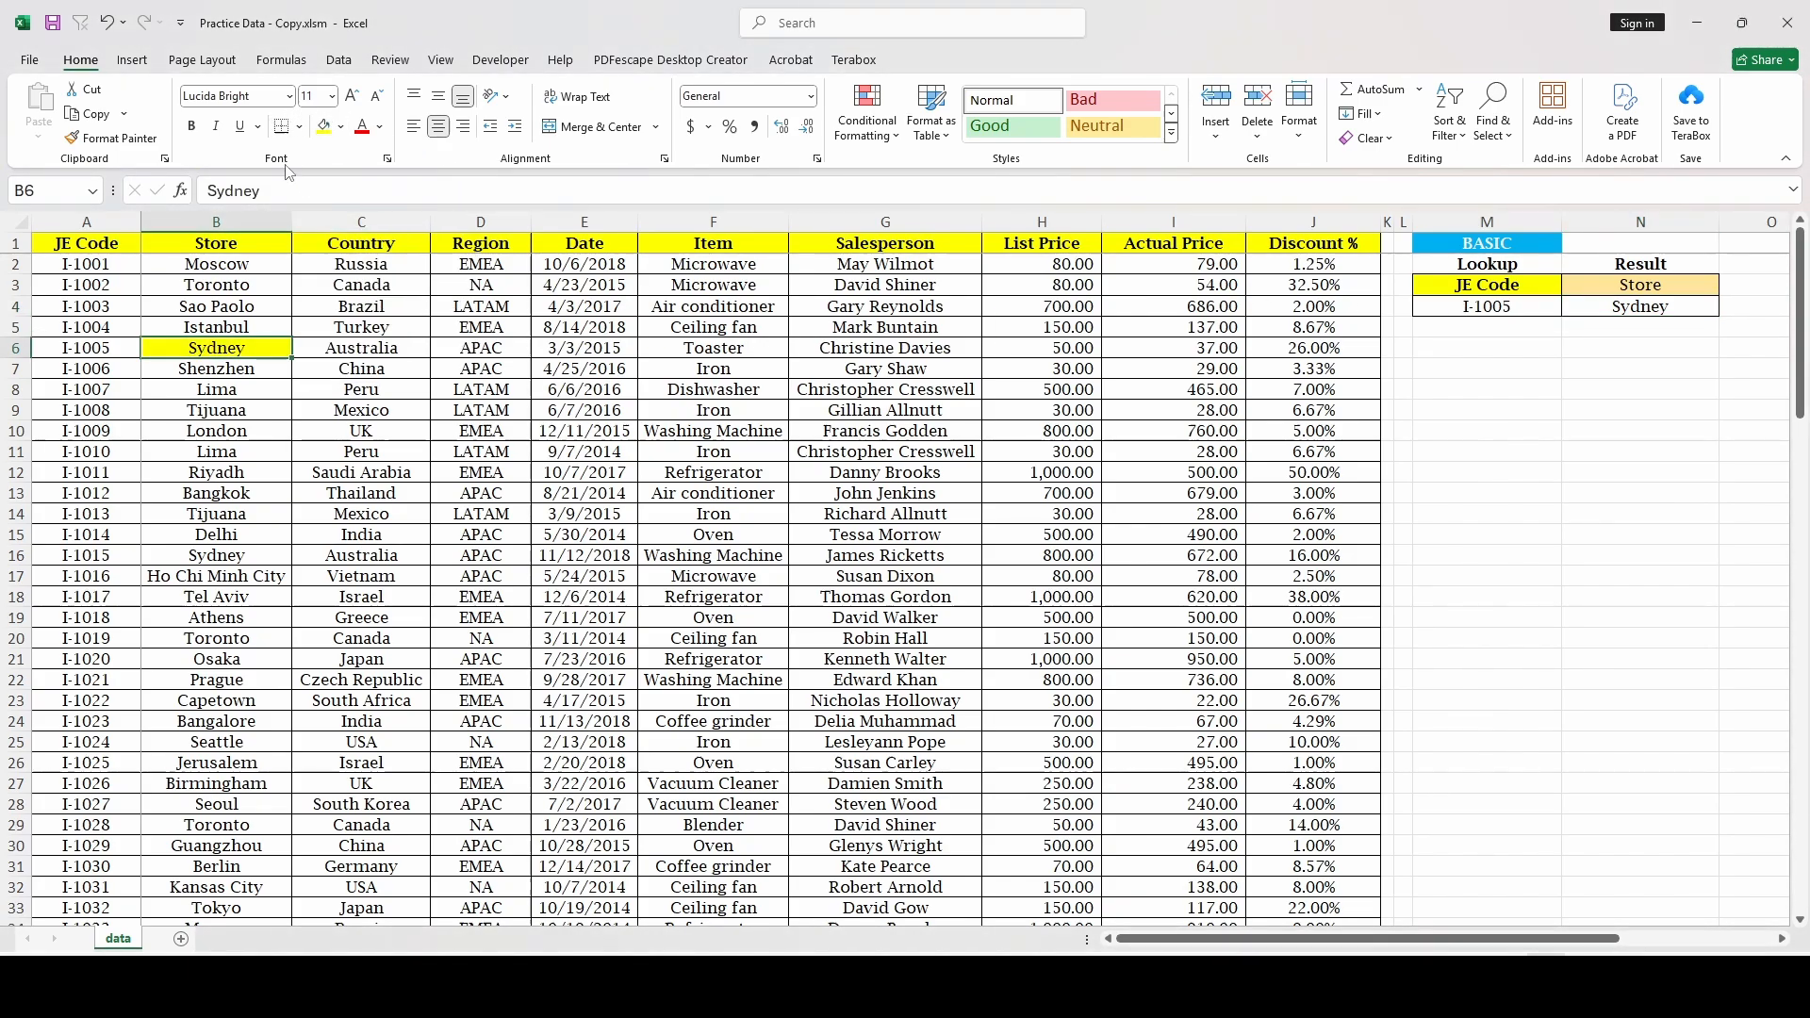
Step: Copy JE code I-1008 into lookup cell M4 and fill its matching store in B9 with yellow
{"action": "left_click", "coordinate": [115, 408]}
{"action": "key", "text": "ctrl+c"}
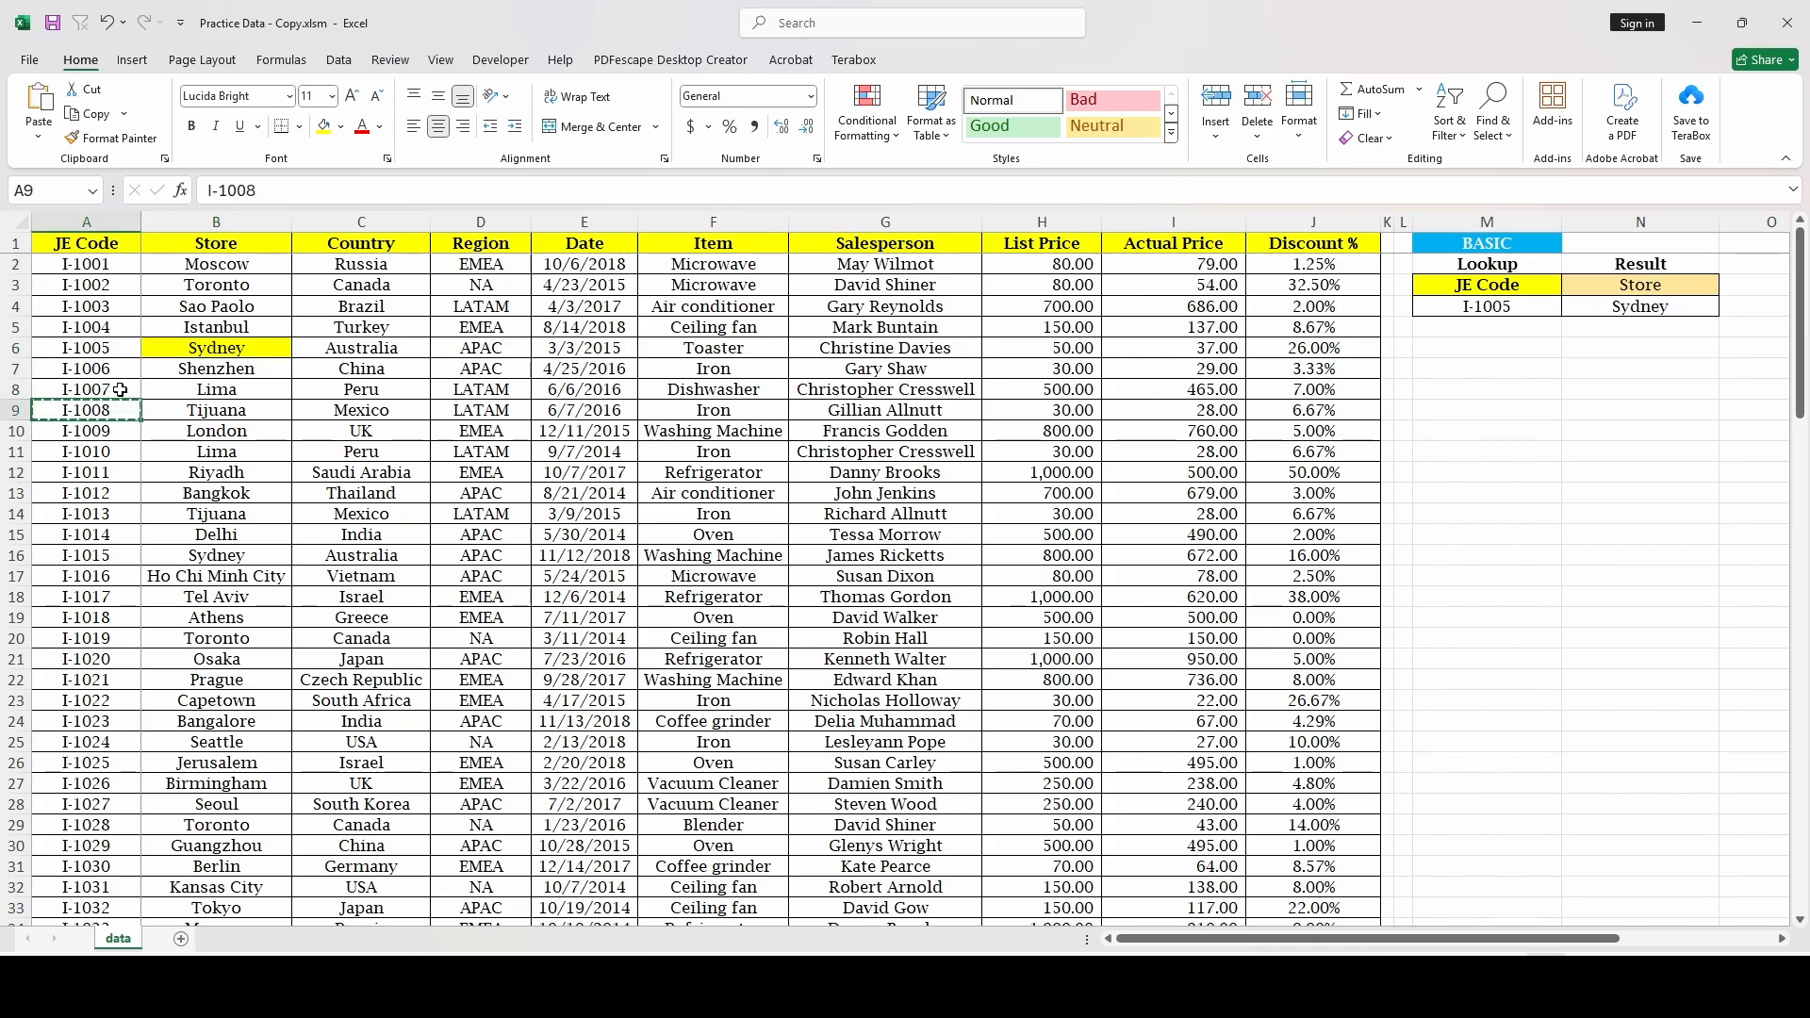
{"action": "left_click", "coordinate": [1459, 304]}
{"action": "key", "text": "ctrl+v"}
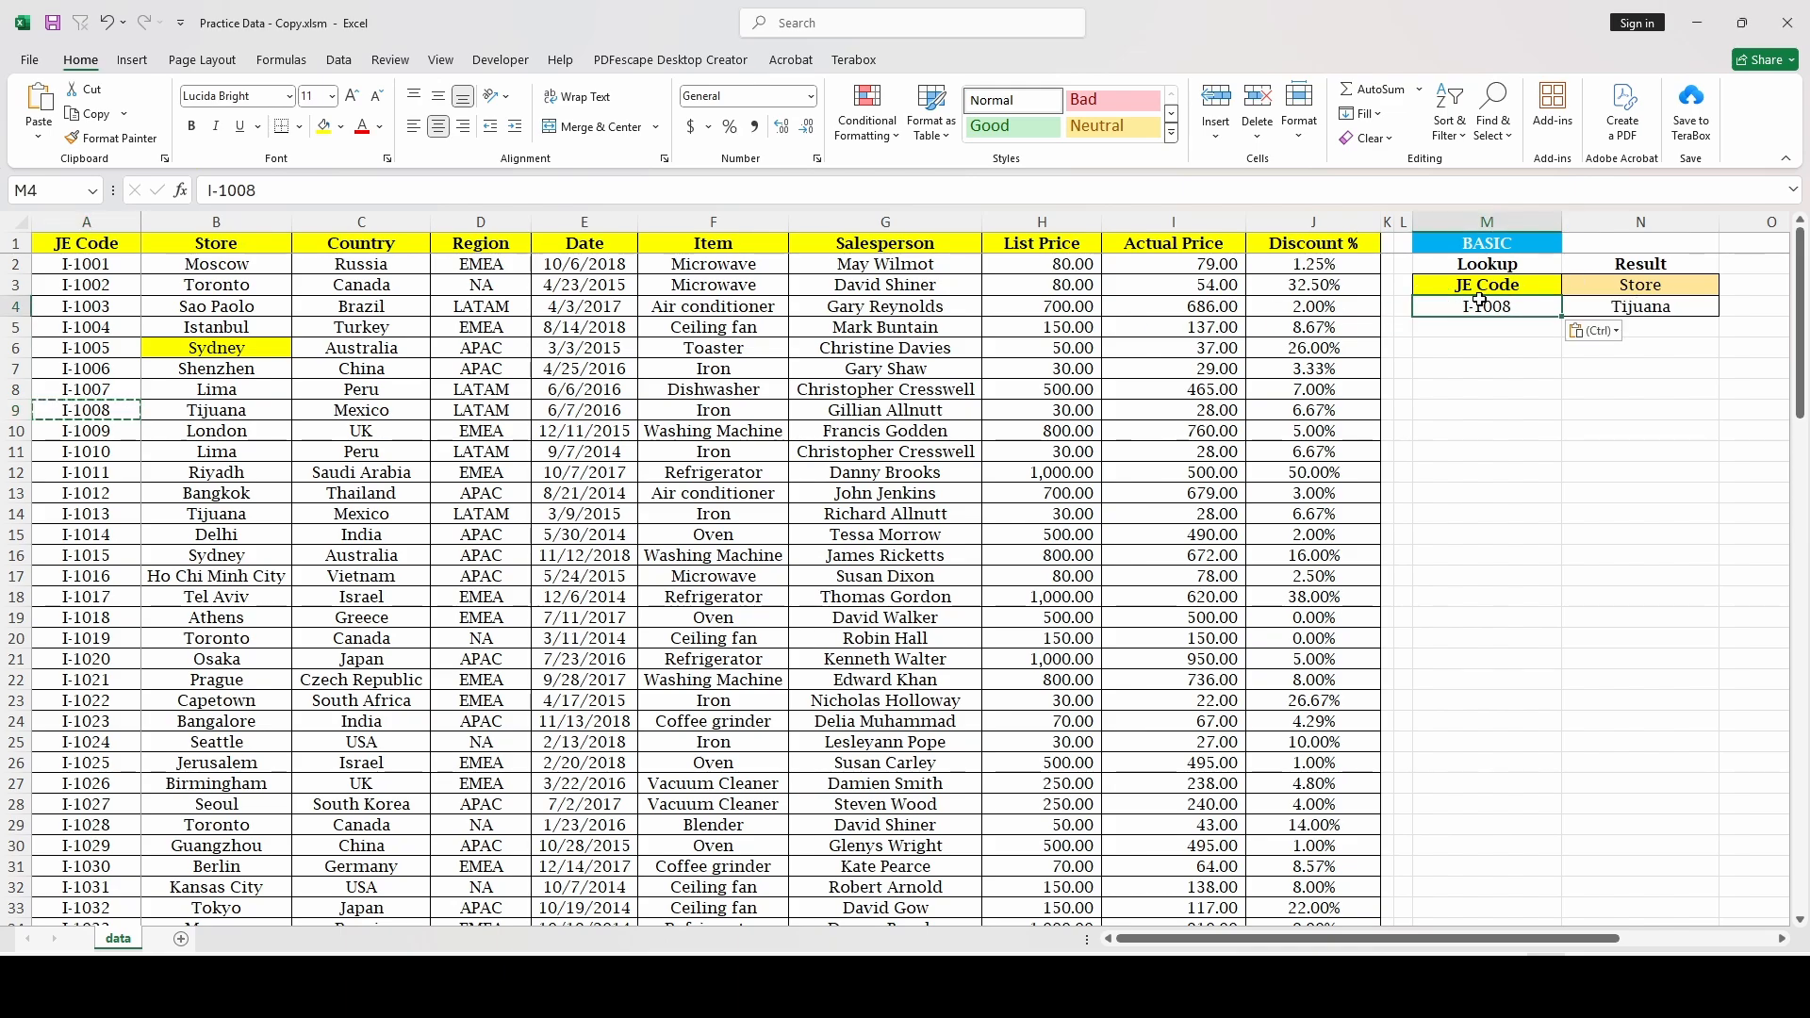
{"action": "left_click", "coordinate": [242, 416]}
{"action": "left_click", "coordinate": [324, 127]}
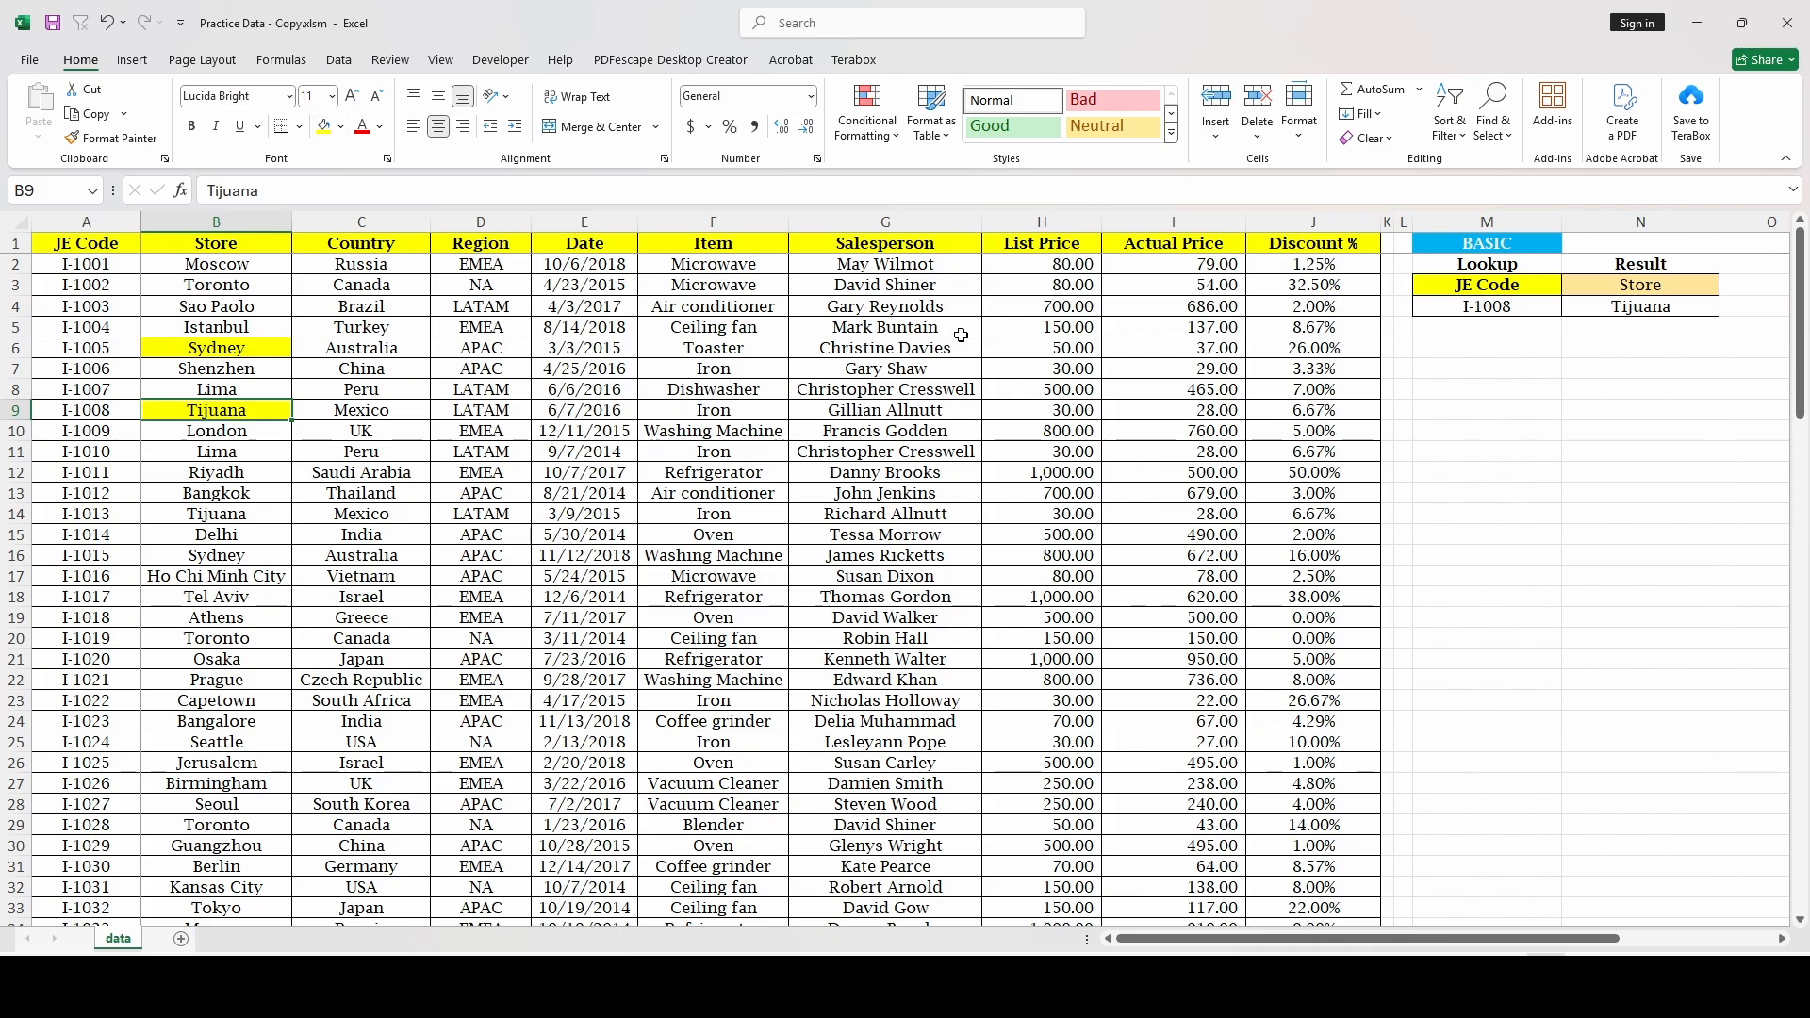
Step: Replace the result header in N3 with the Country header copied from C1, keeping N3's own formatting
{"action": "left_click", "coordinate": [1614, 302]}
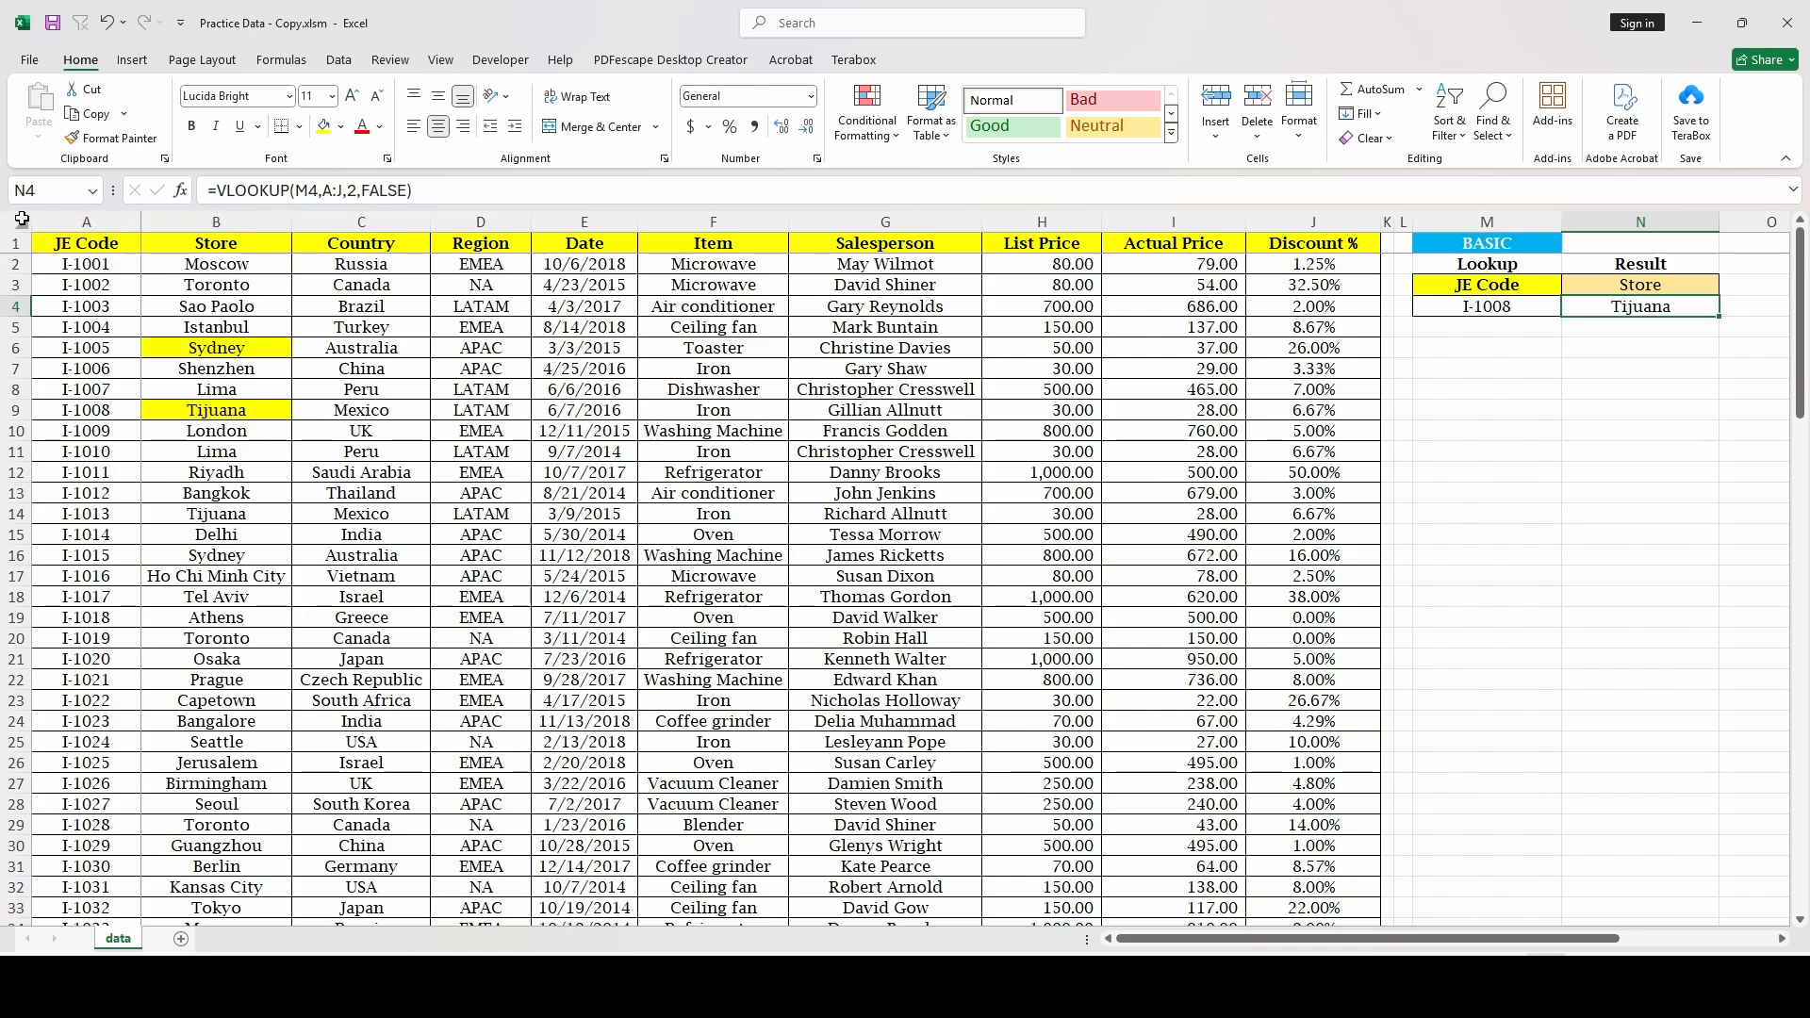
{"action": "left_click", "coordinate": [87, 222]}
{"action": "left_click", "coordinate": [216, 221]}
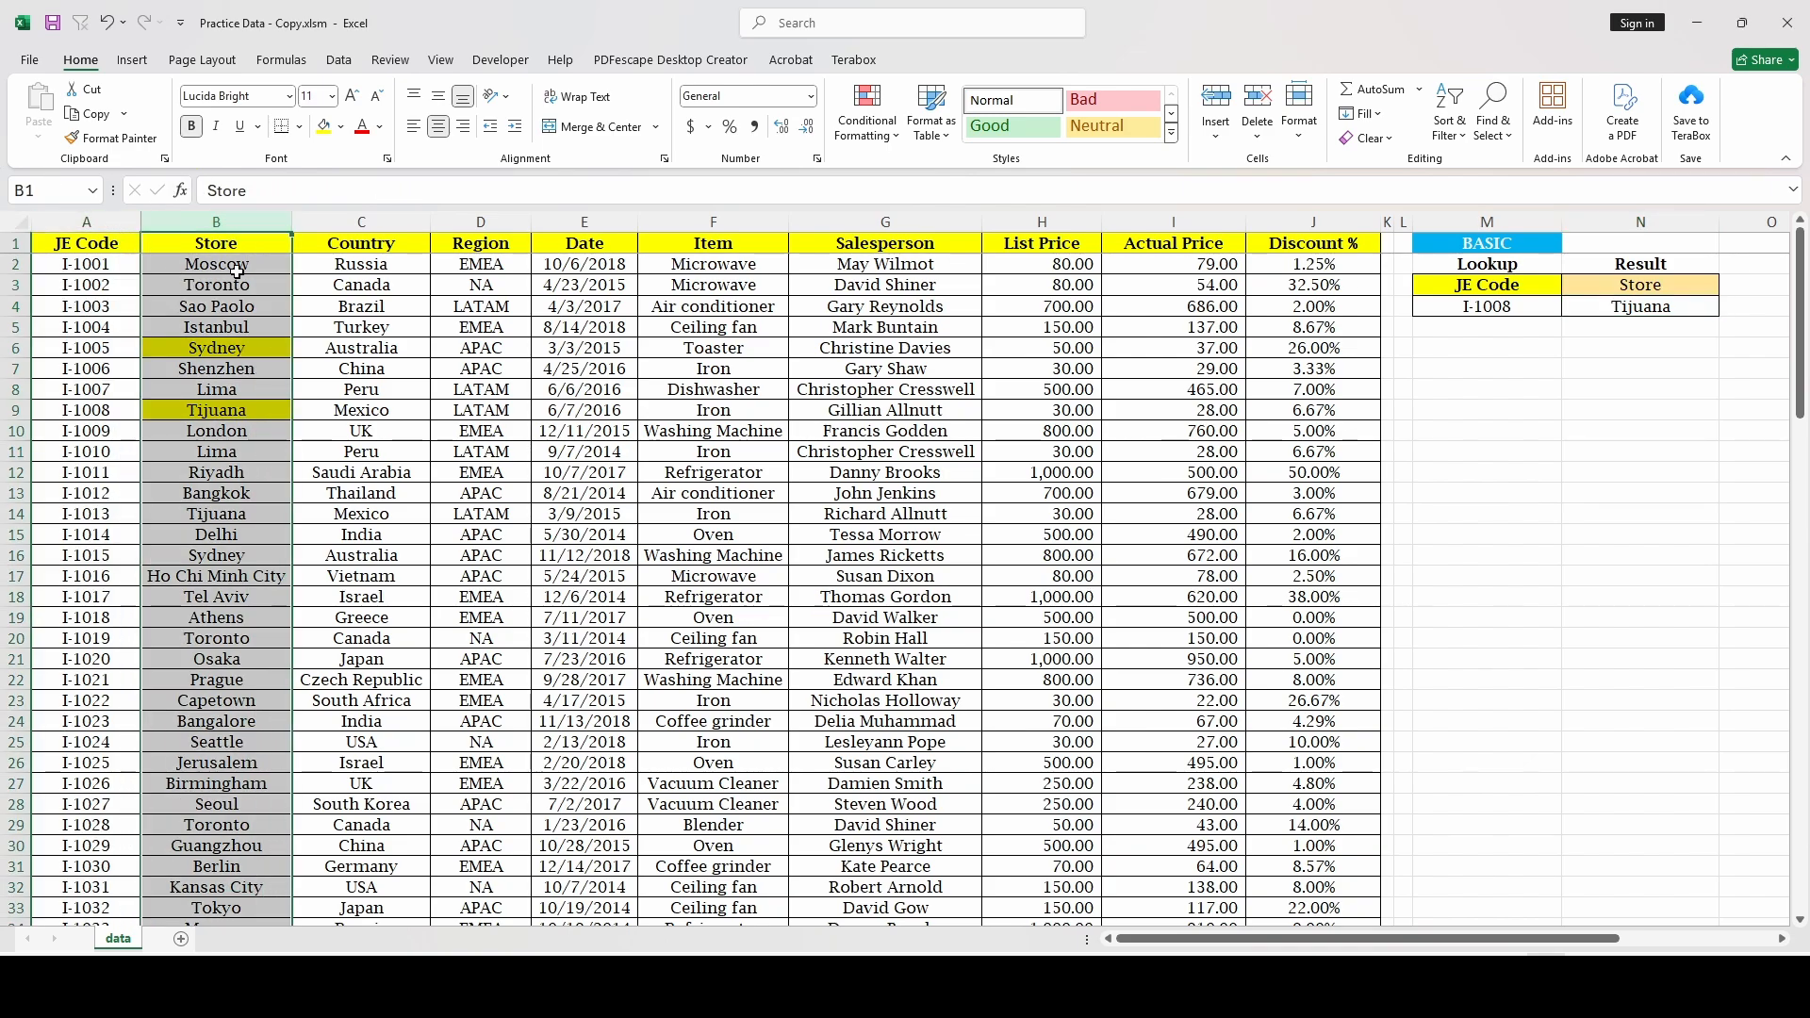
{"action": "left_click", "coordinate": [1632, 317]}
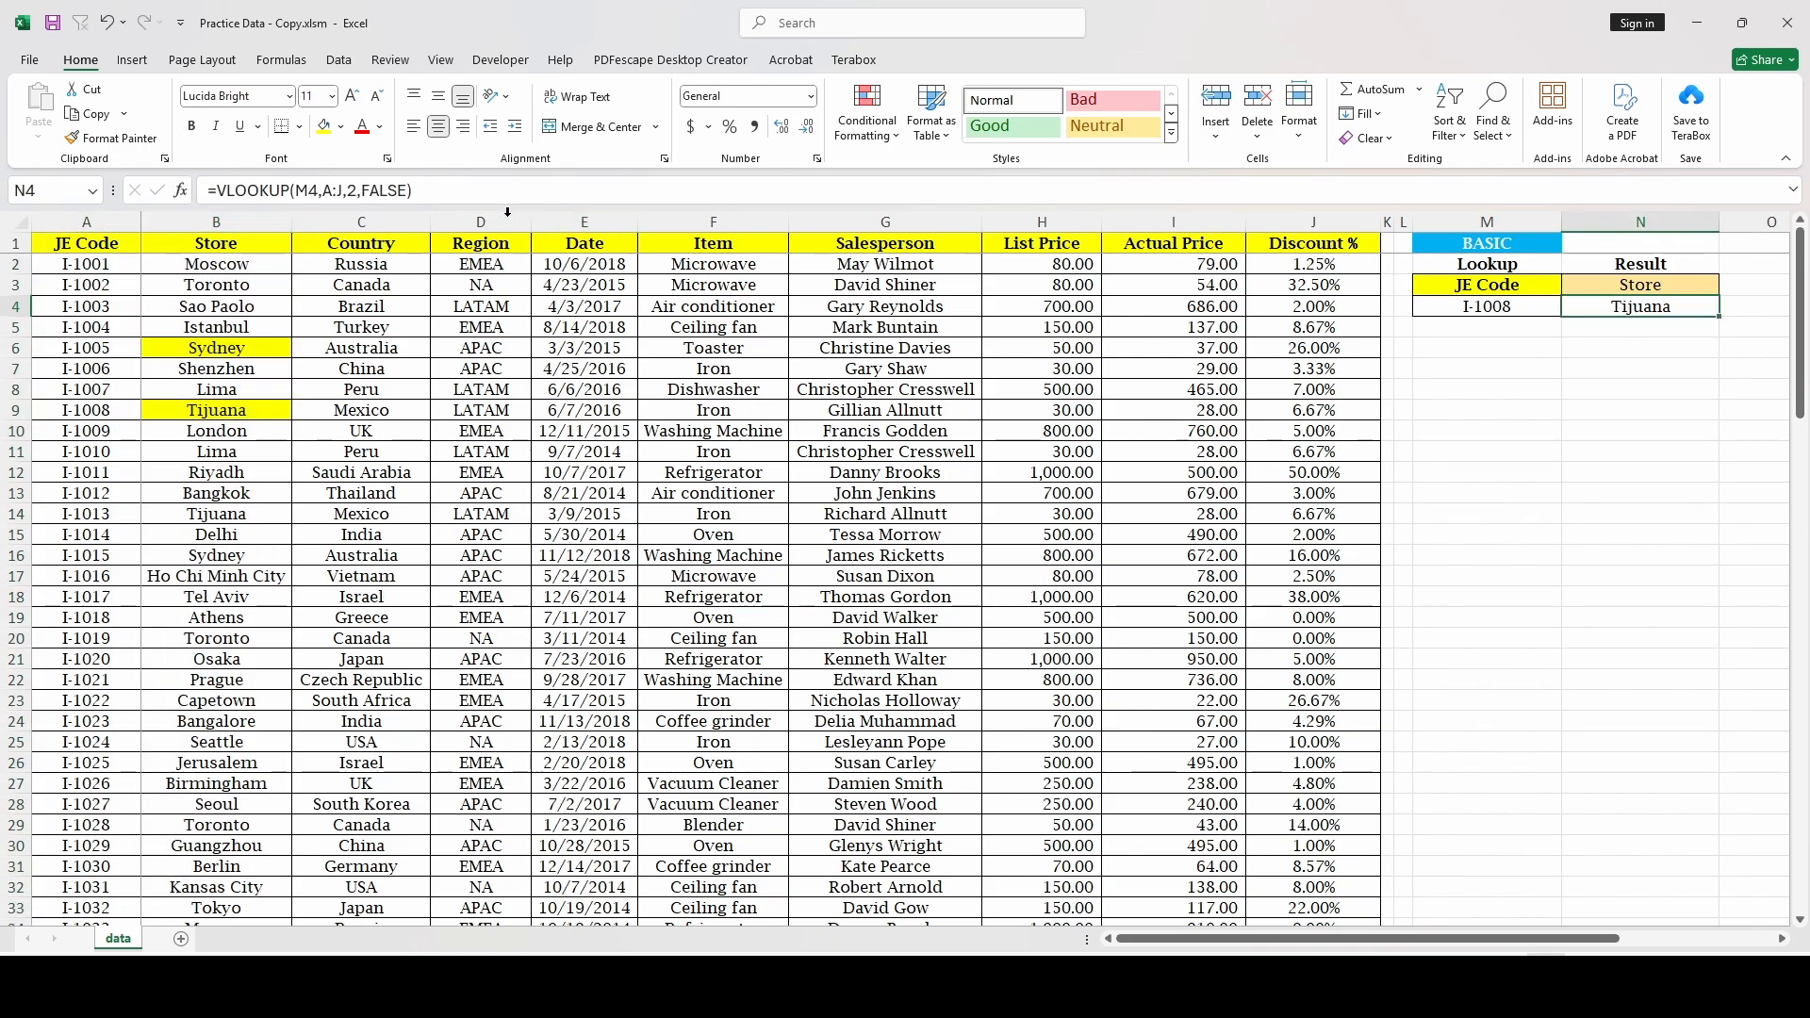
{"action": "left_click", "coordinate": [361, 222]}
{"action": "left_click", "coordinate": [1673, 283]}
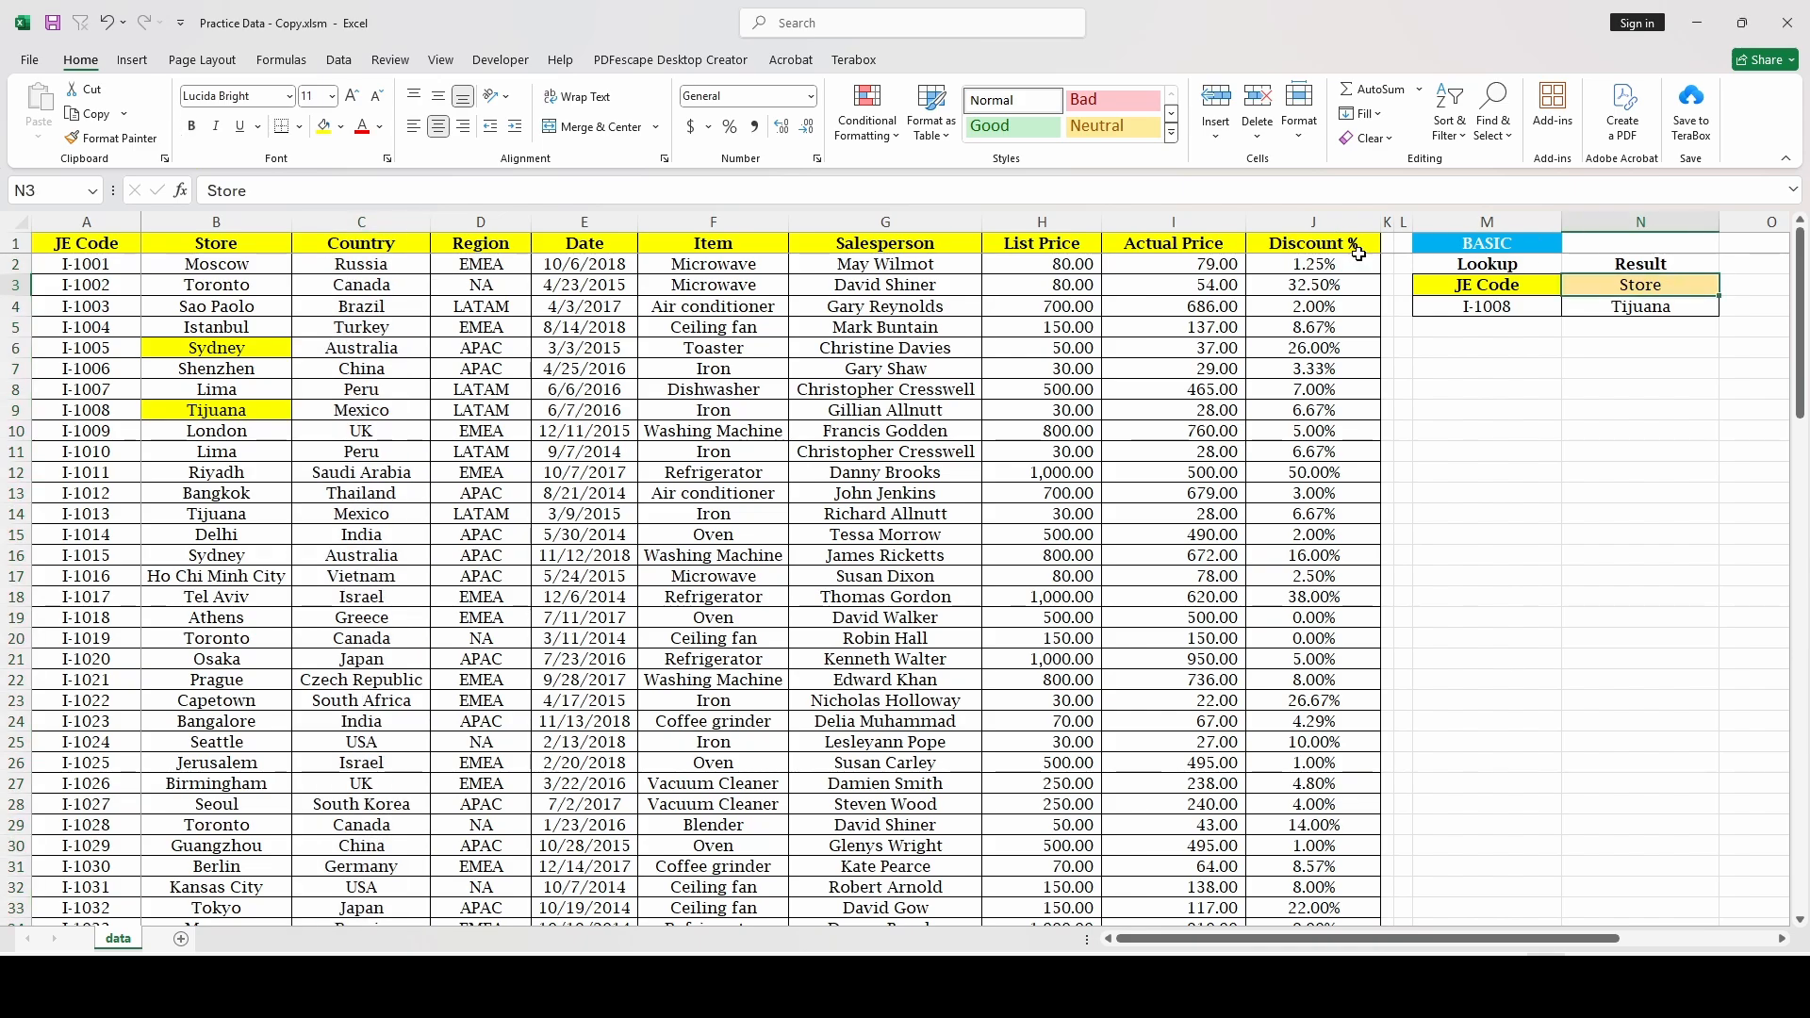
{"action": "left_click", "coordinate": [368, 247]}
{"action": "key", "text": "ctrl+c"}
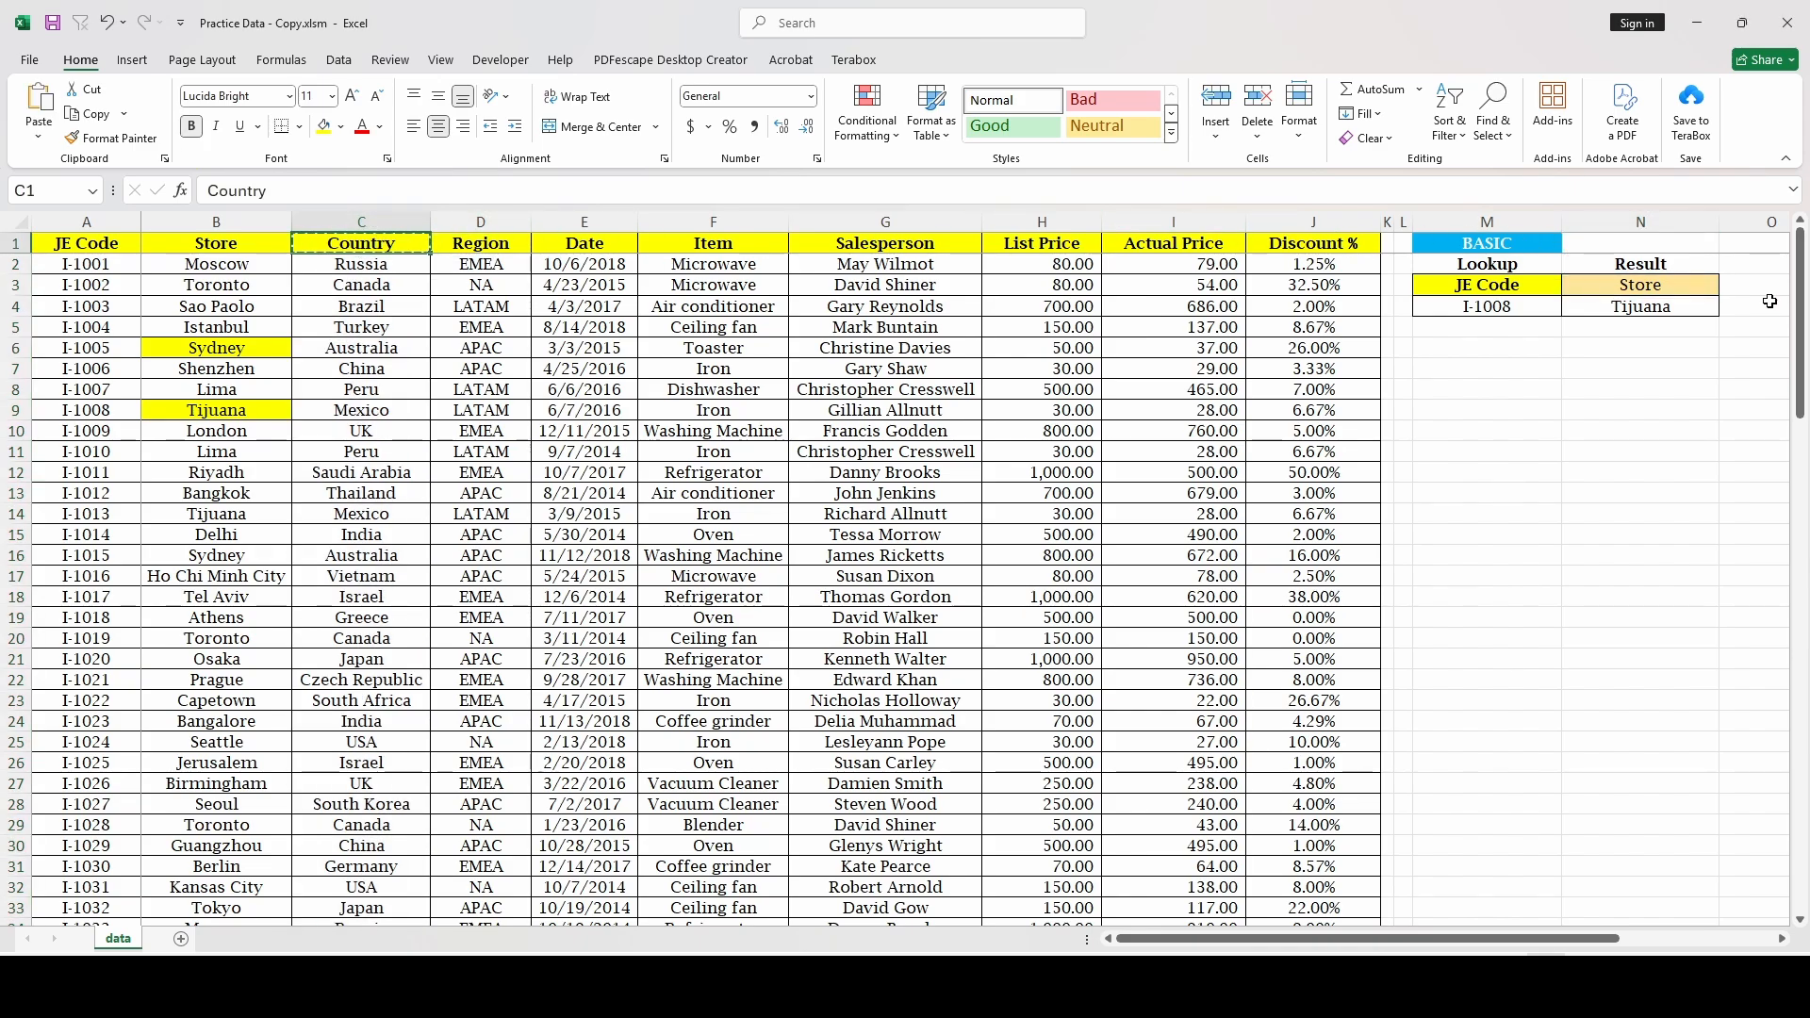
{"action": "left_click", "coordinate": [1656, 278]}
{"action": "right_click", "coordinate": [1657, 279]}
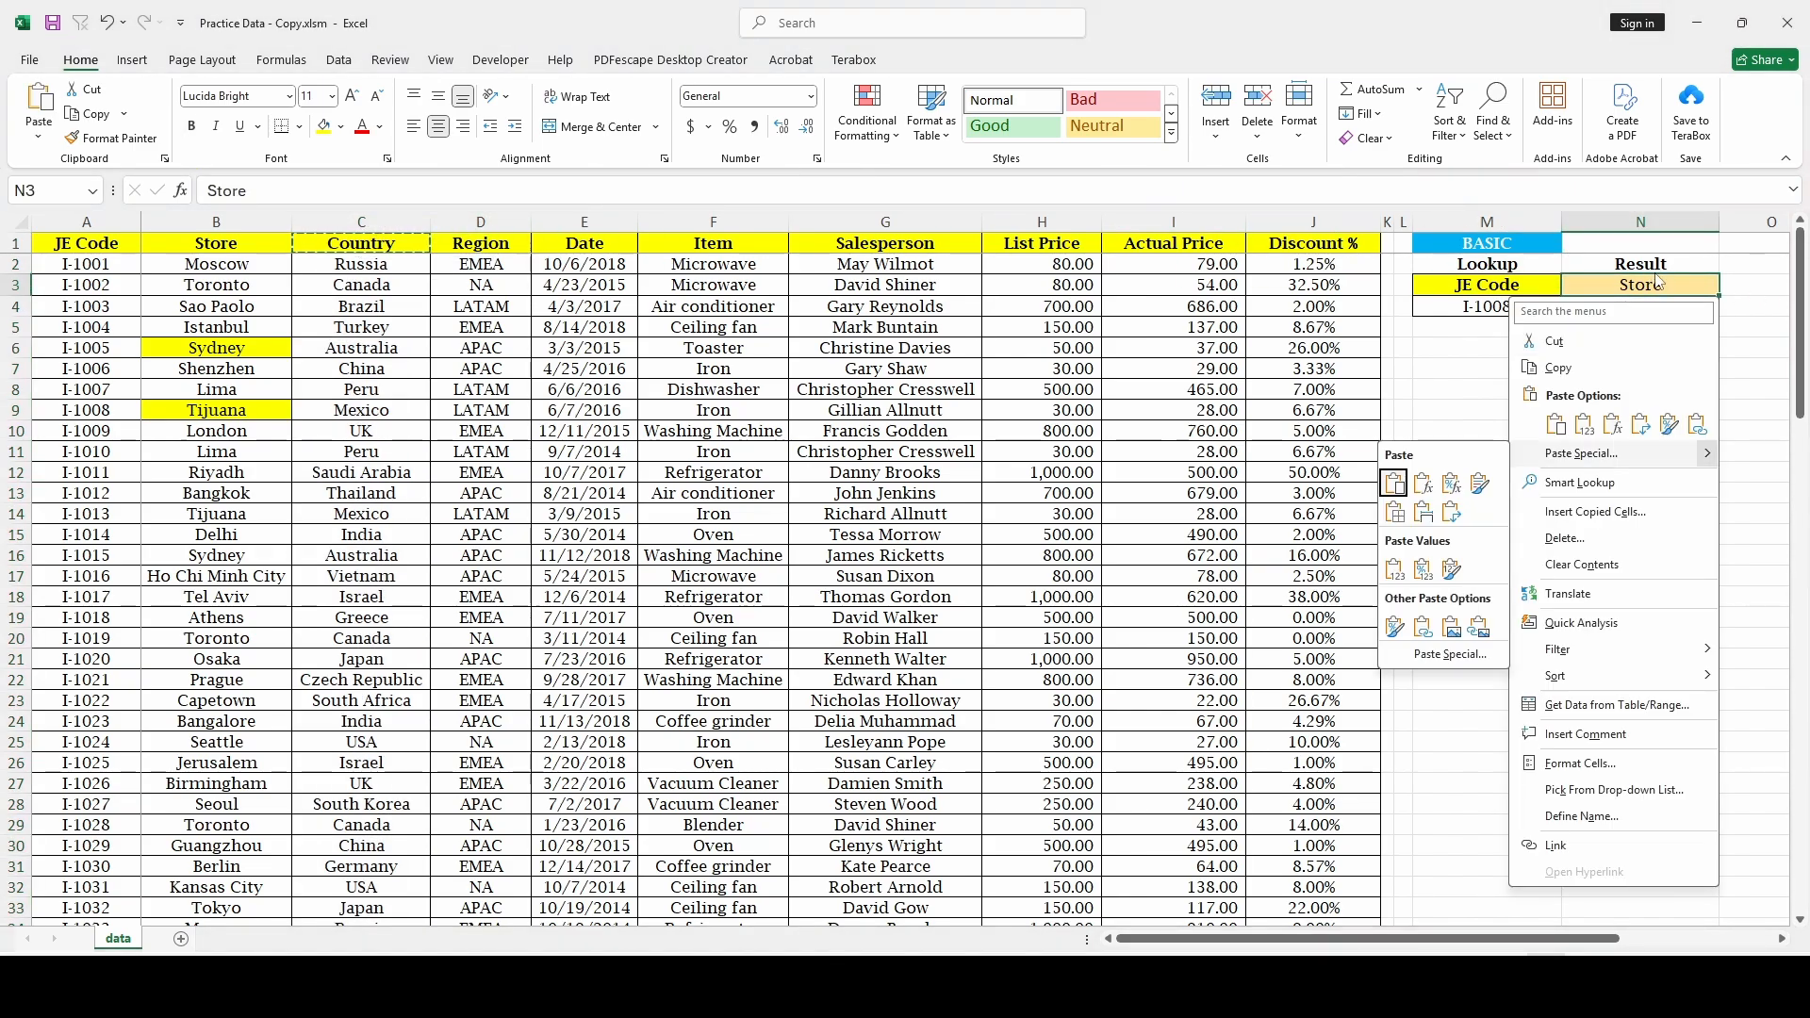
{"action": "left_click", "coordinate": [1414, 384]}
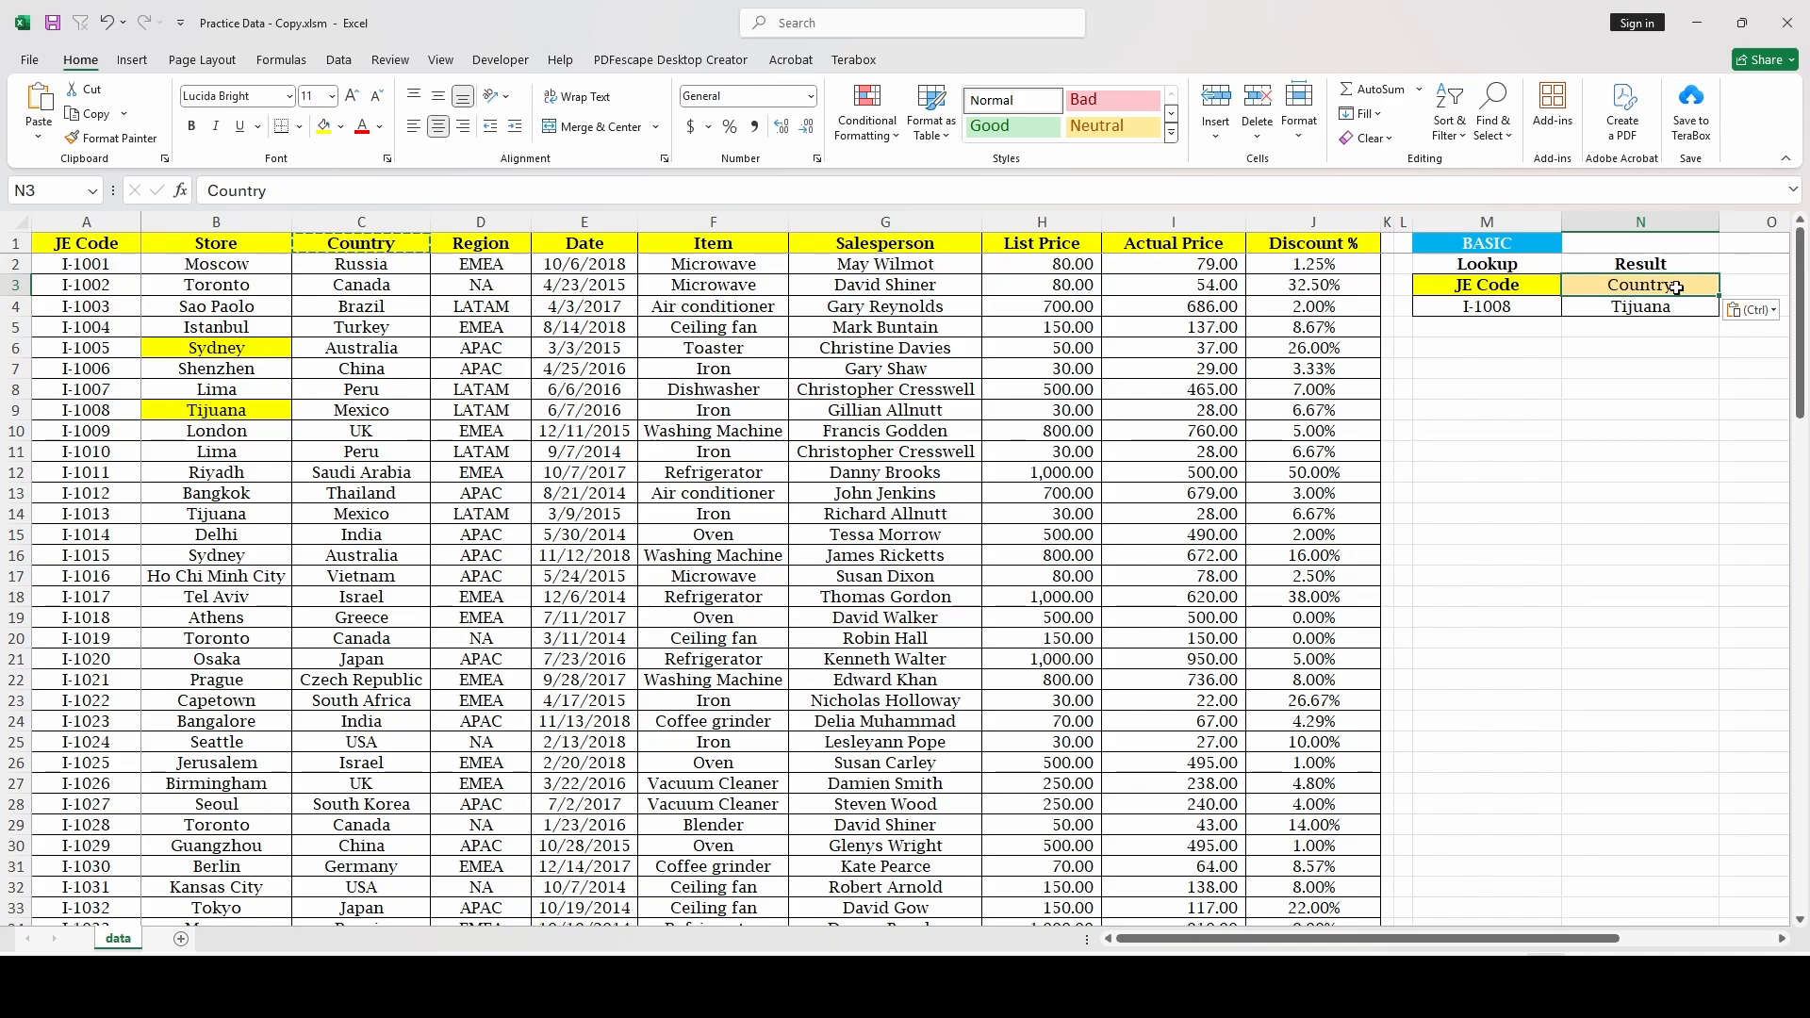
{"action": "left_click", "coordinate": [1600, 314]}
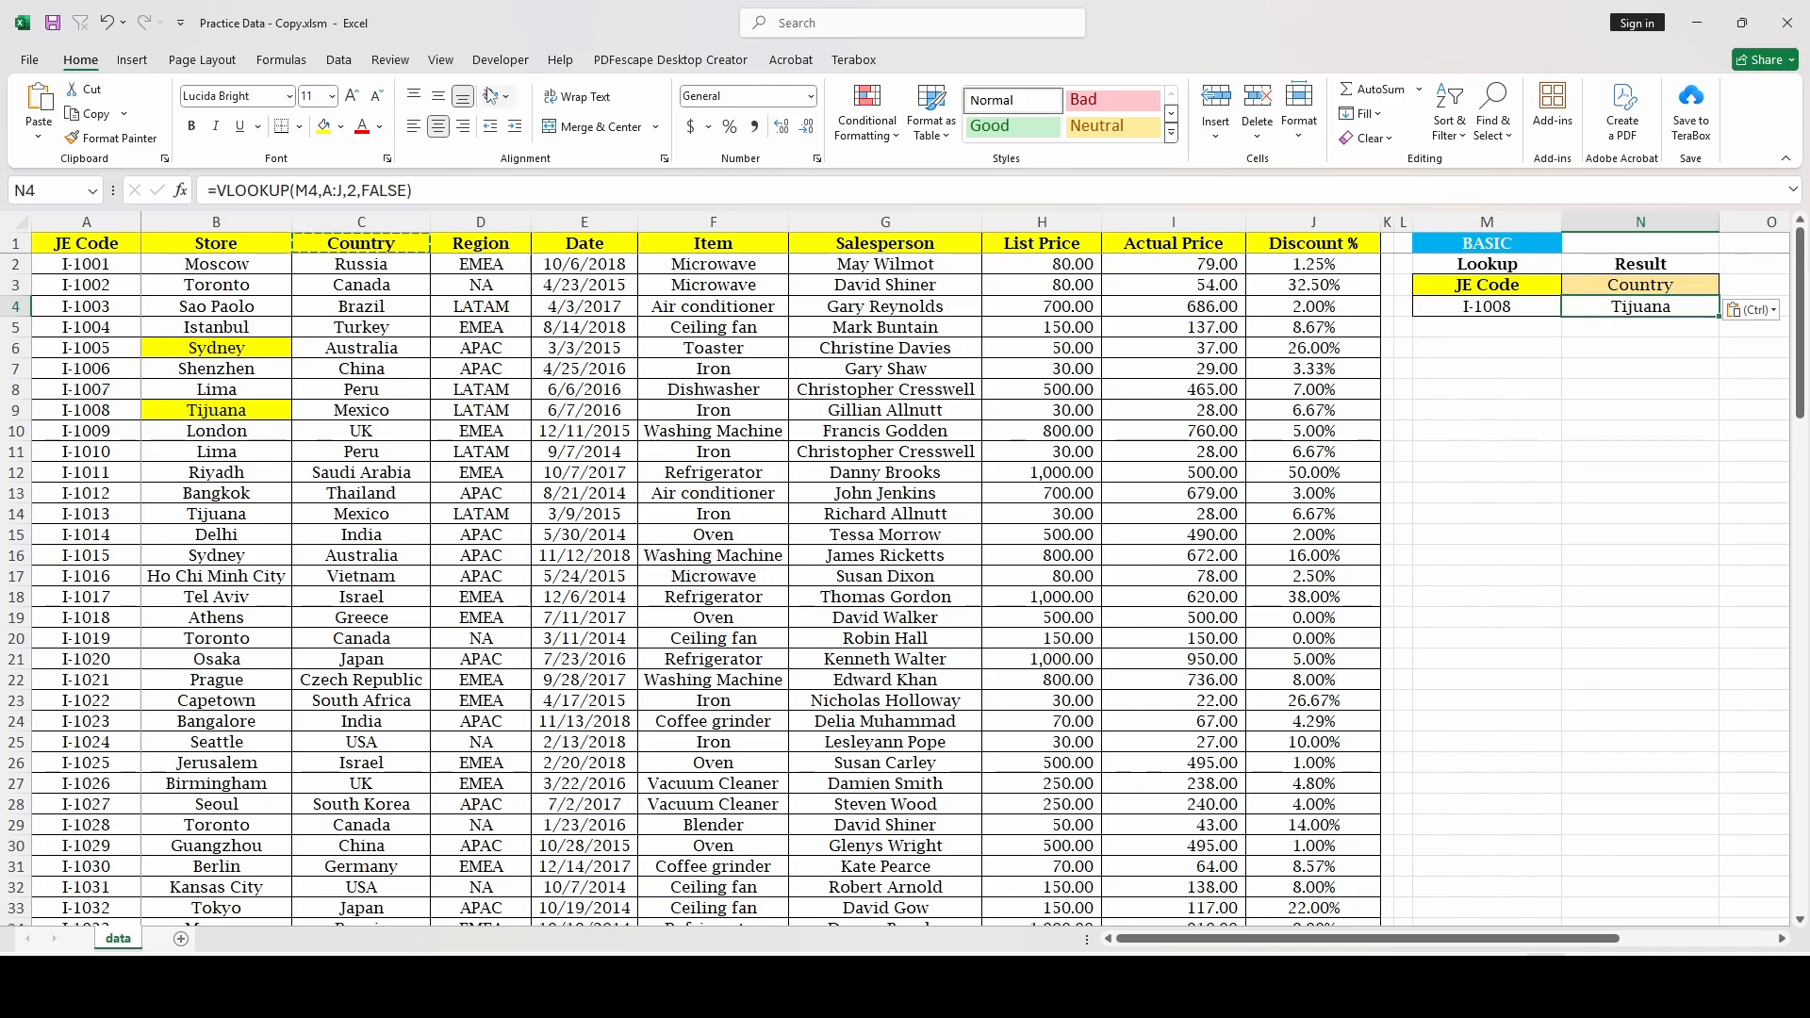
Step: Change the column index in N4's VLOOKUP formula to 3 to return the country
{"action": "left_click", "coordinate": [357, 190]}
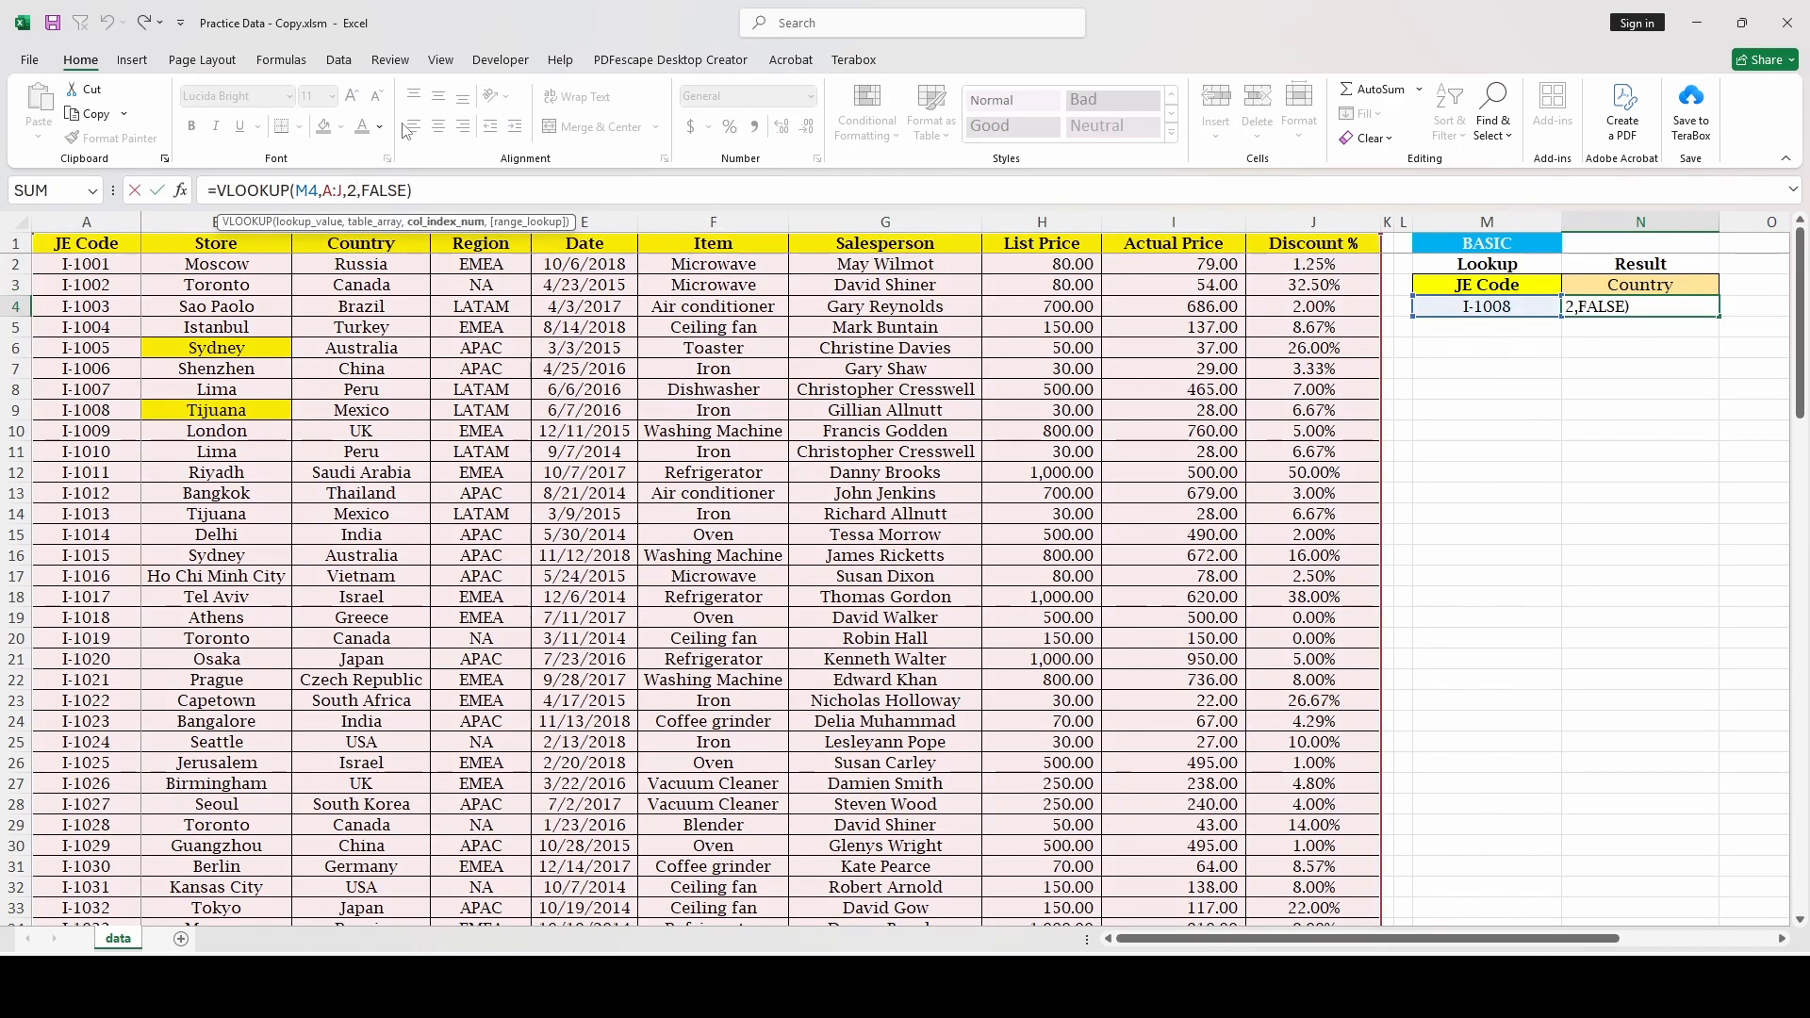
{"action": "key", "text": "BackSpace"}
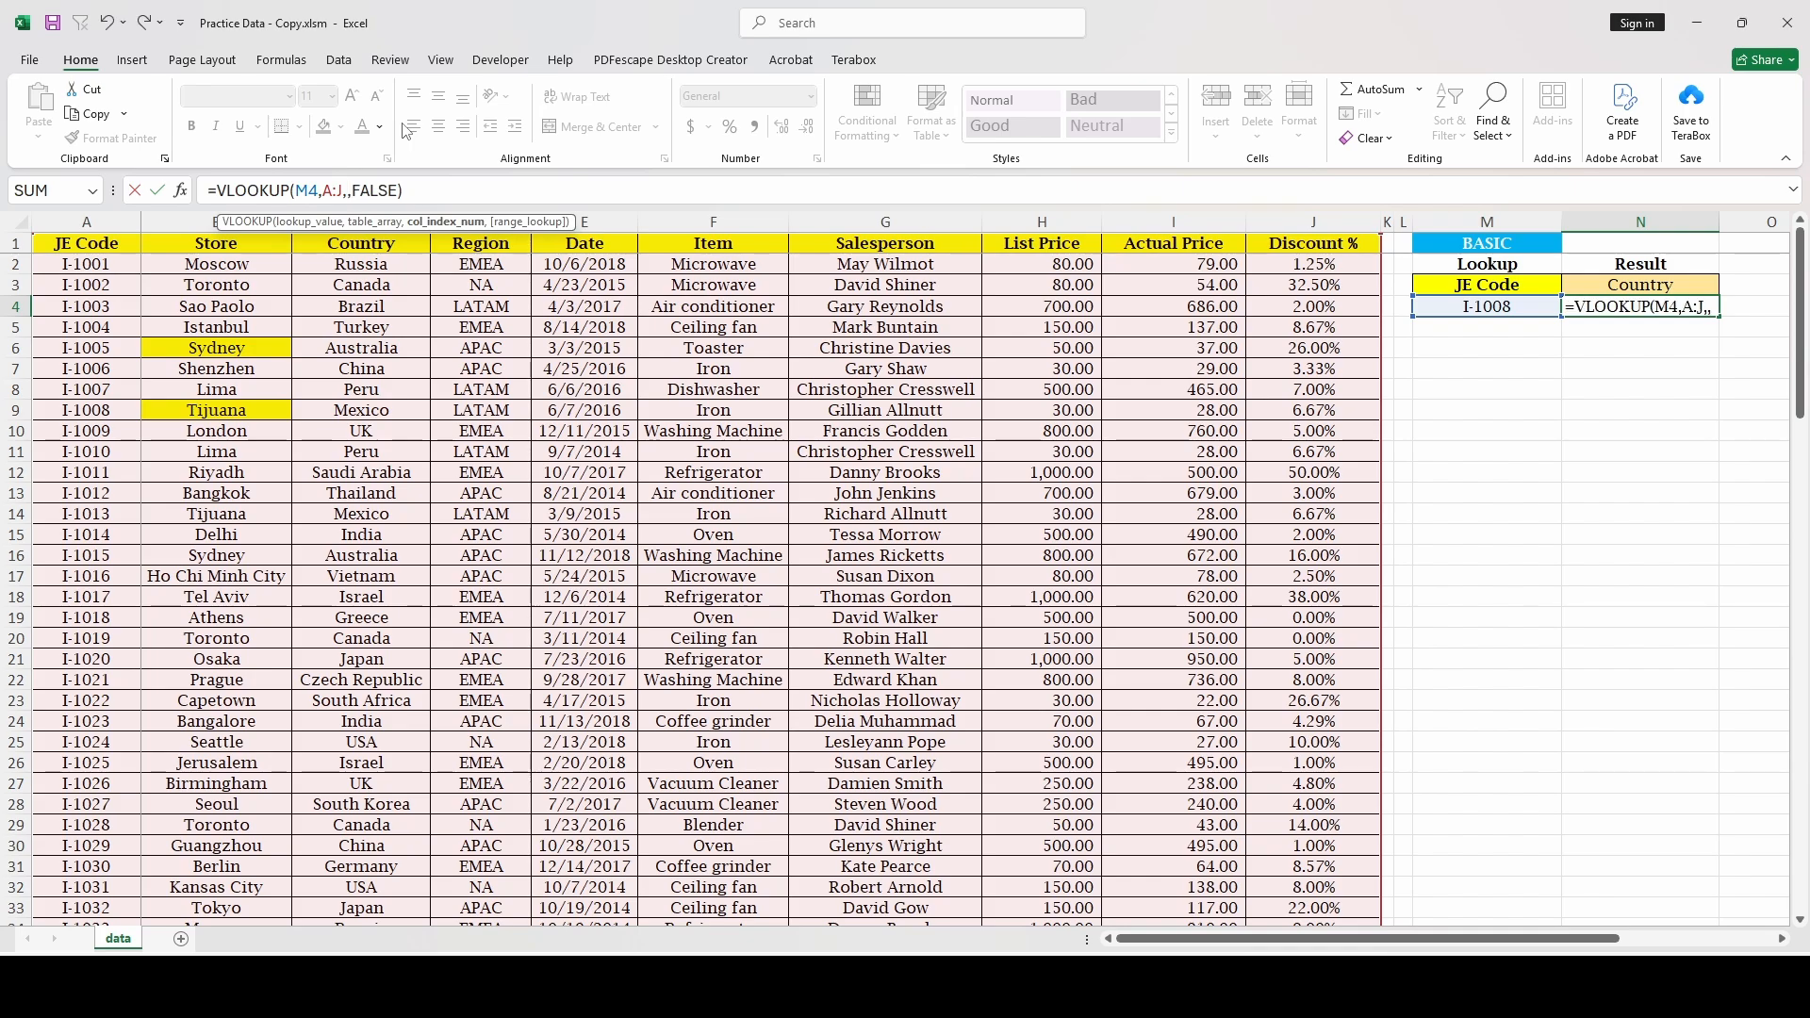
{"action": "type", "text": "3"}
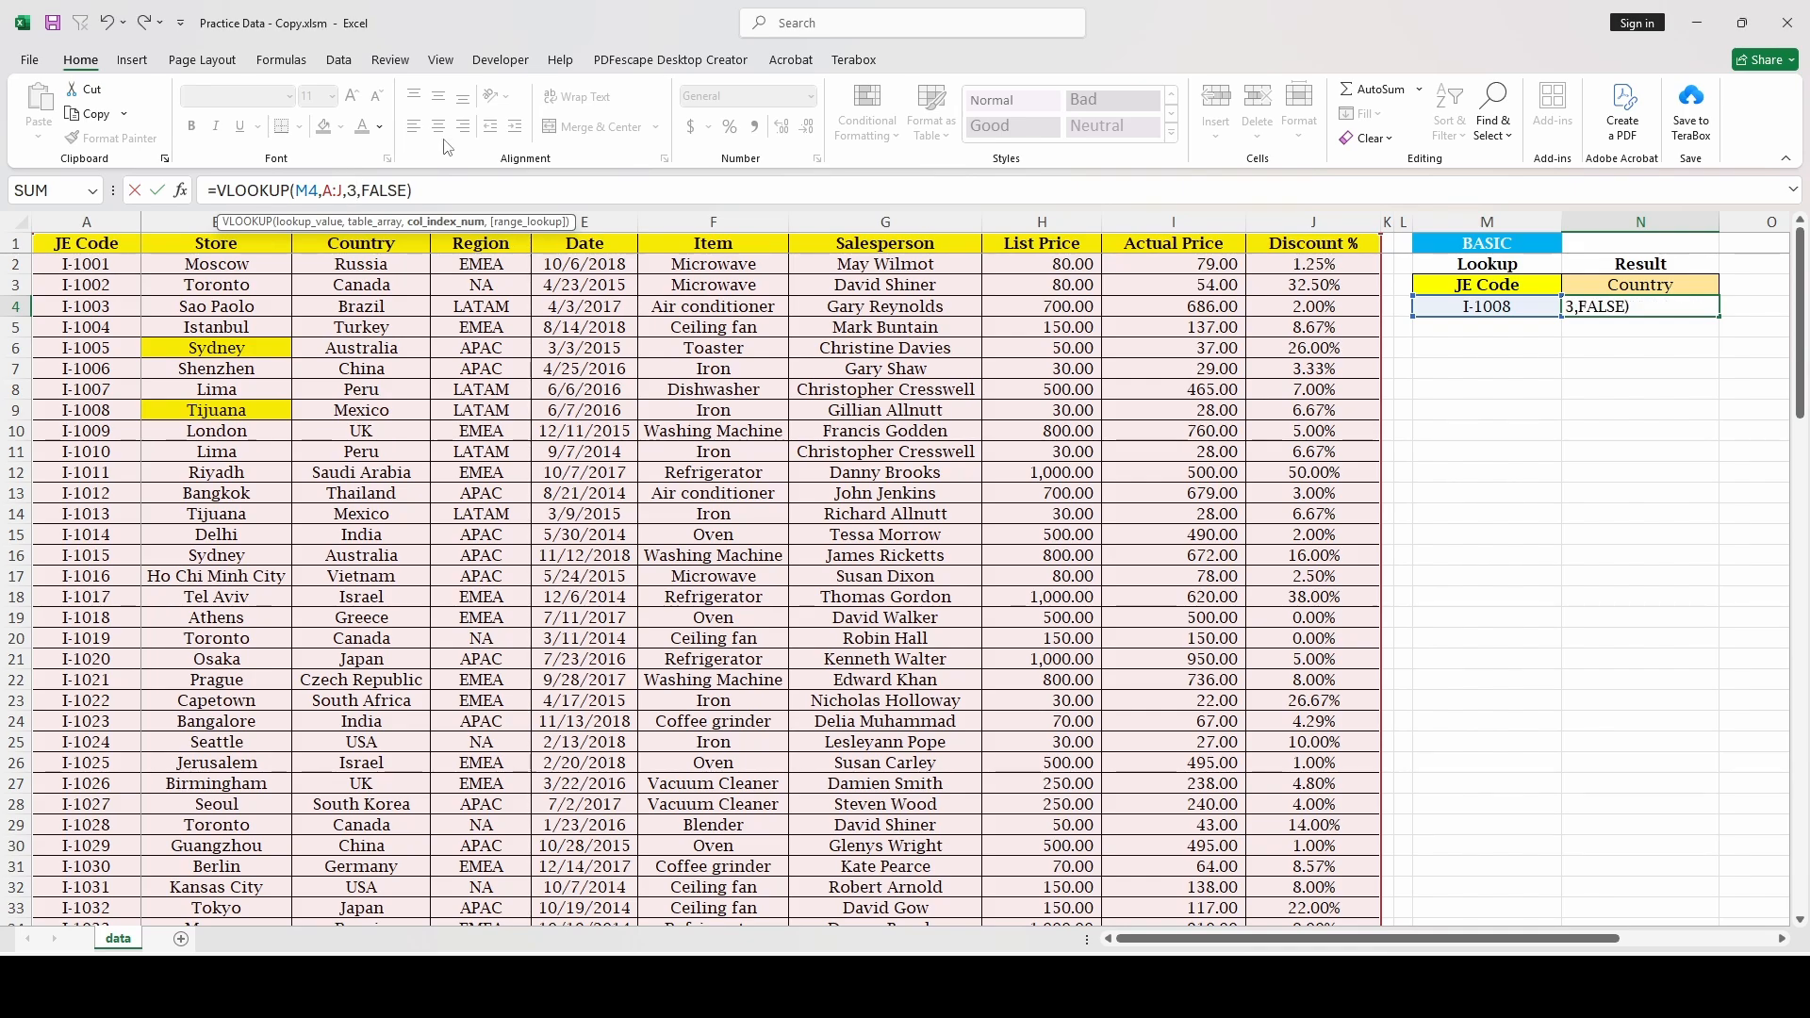
{"action": "key", "text": "Return"}
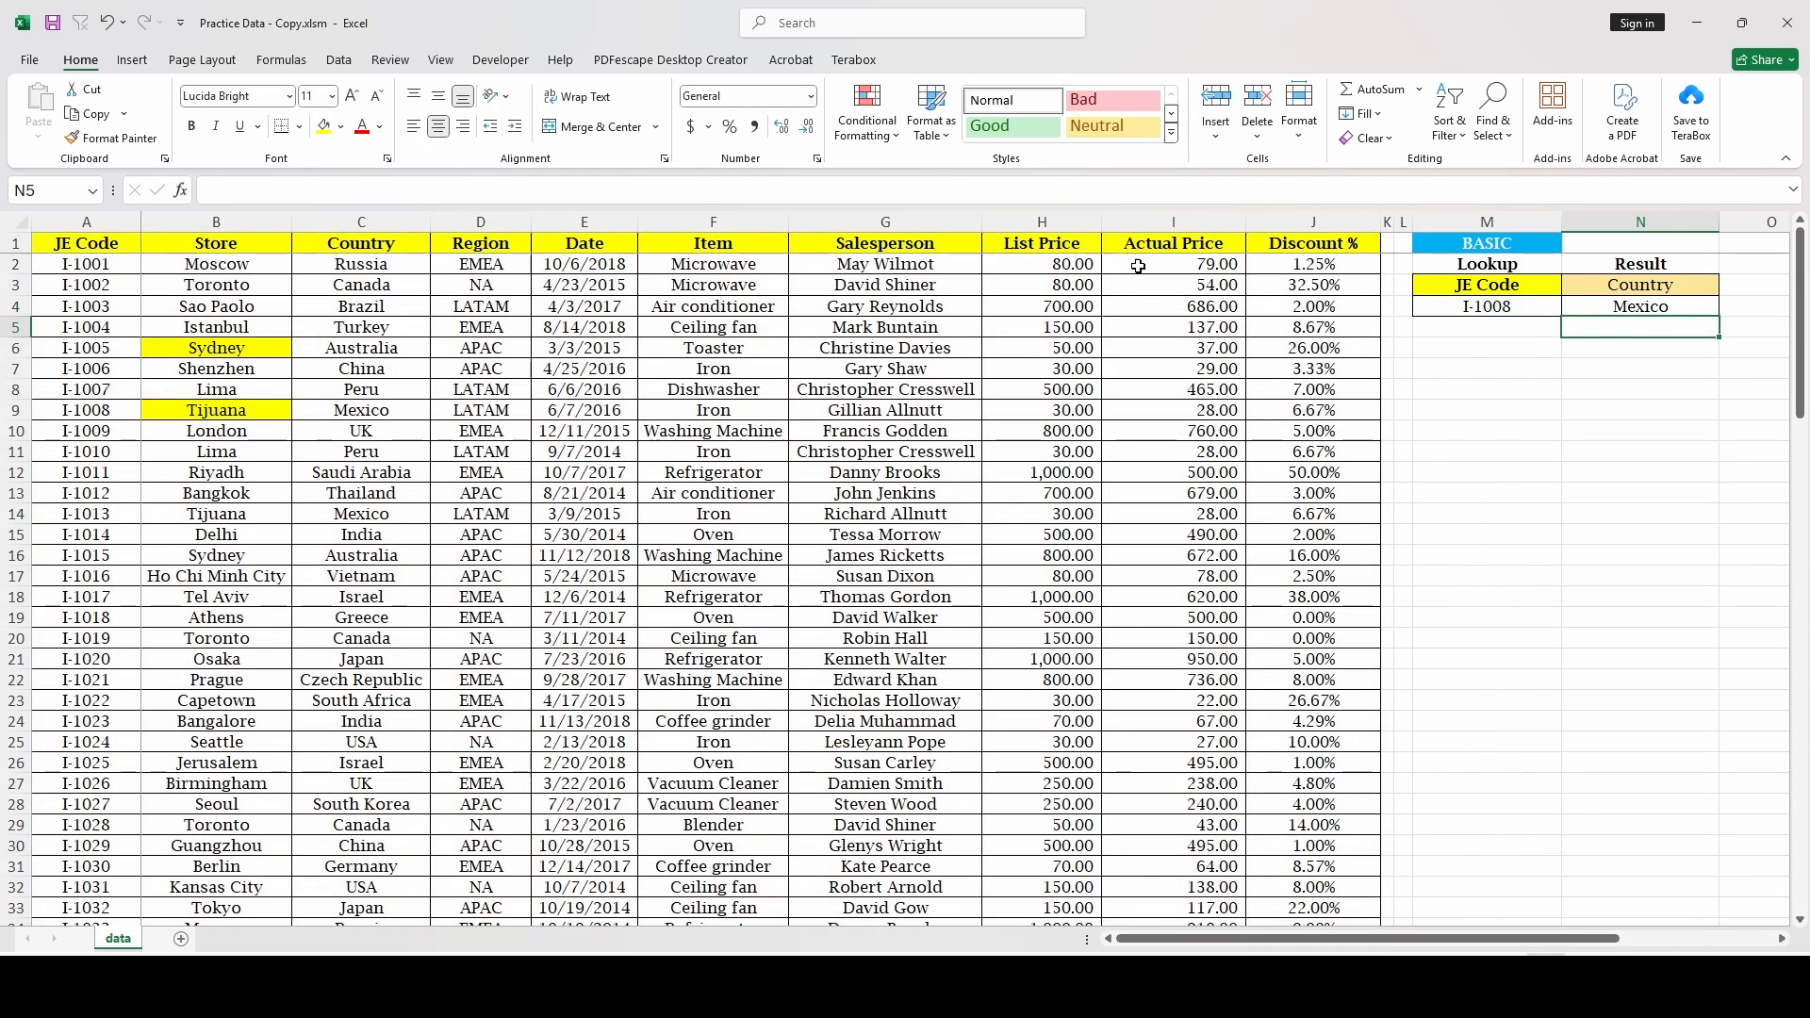
Step: Highlight the matching country for JE code I-1008 in cell C9 with a green fill
{"action": "left_click", "coordinate": [1506, 304]}
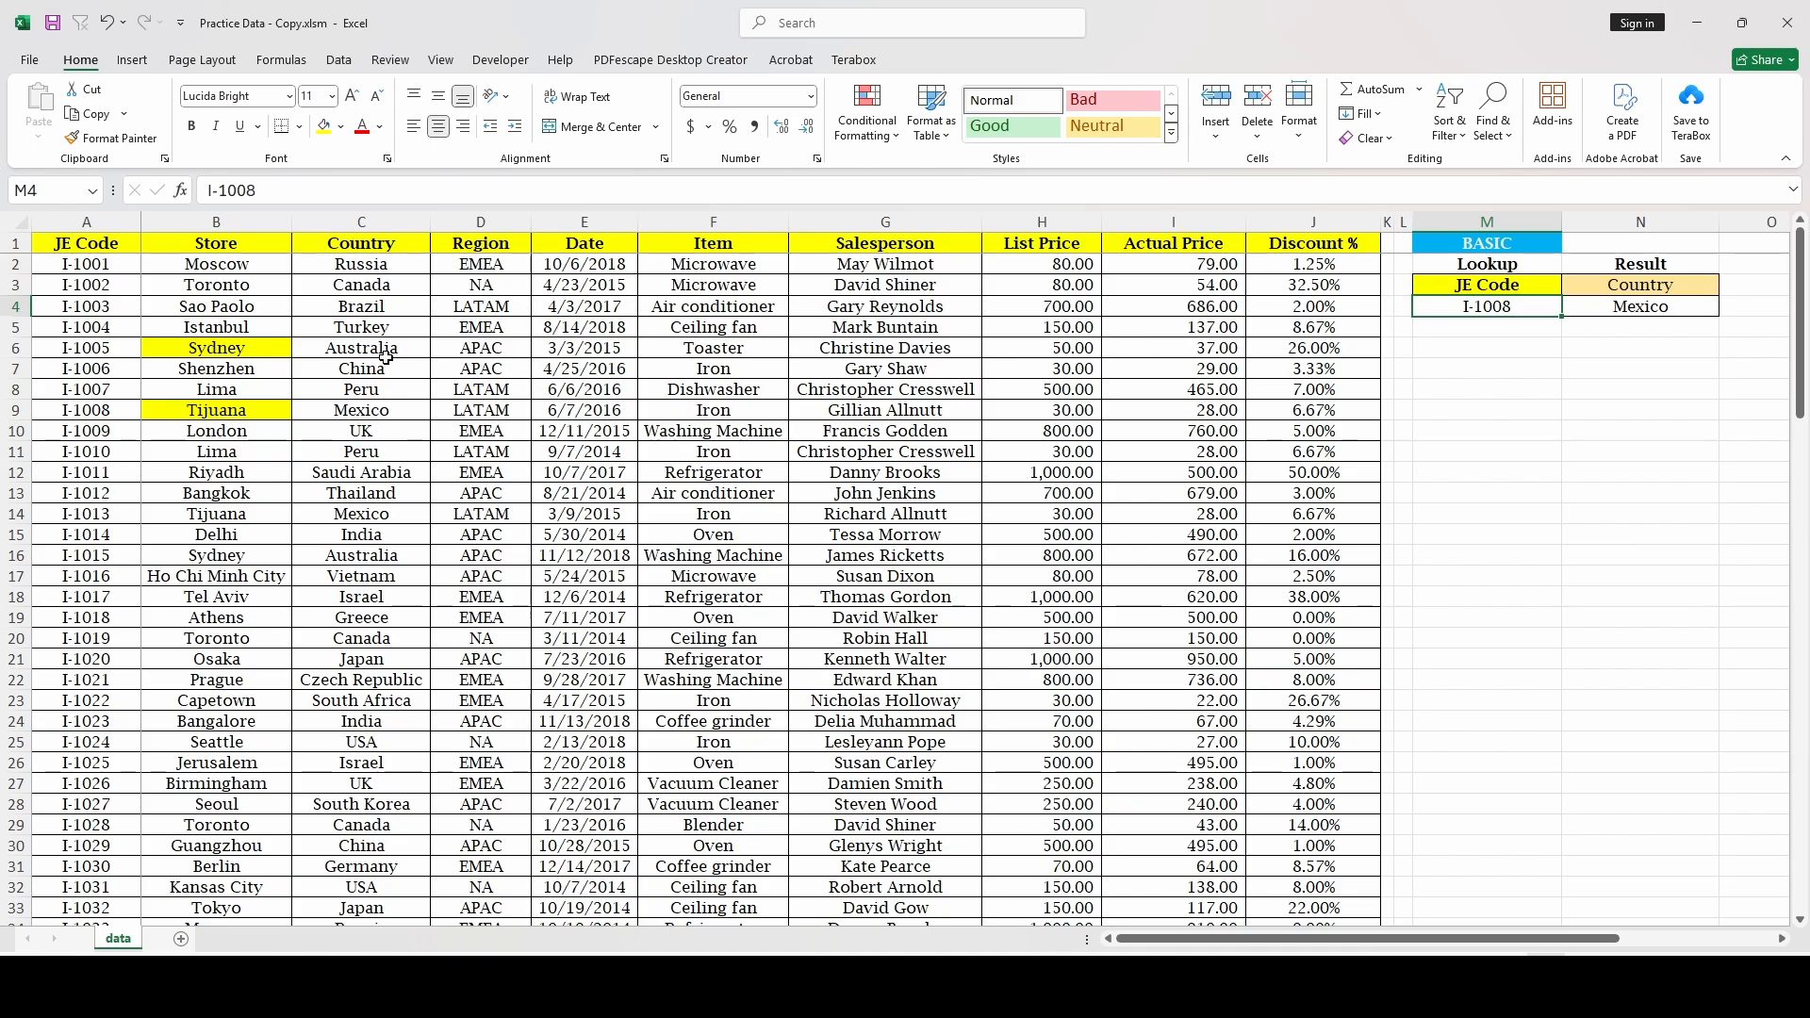
{"action": "left_click", "coordinate": [382, 411]}
{"action": "left_click", "coordinate": [341, 127]}
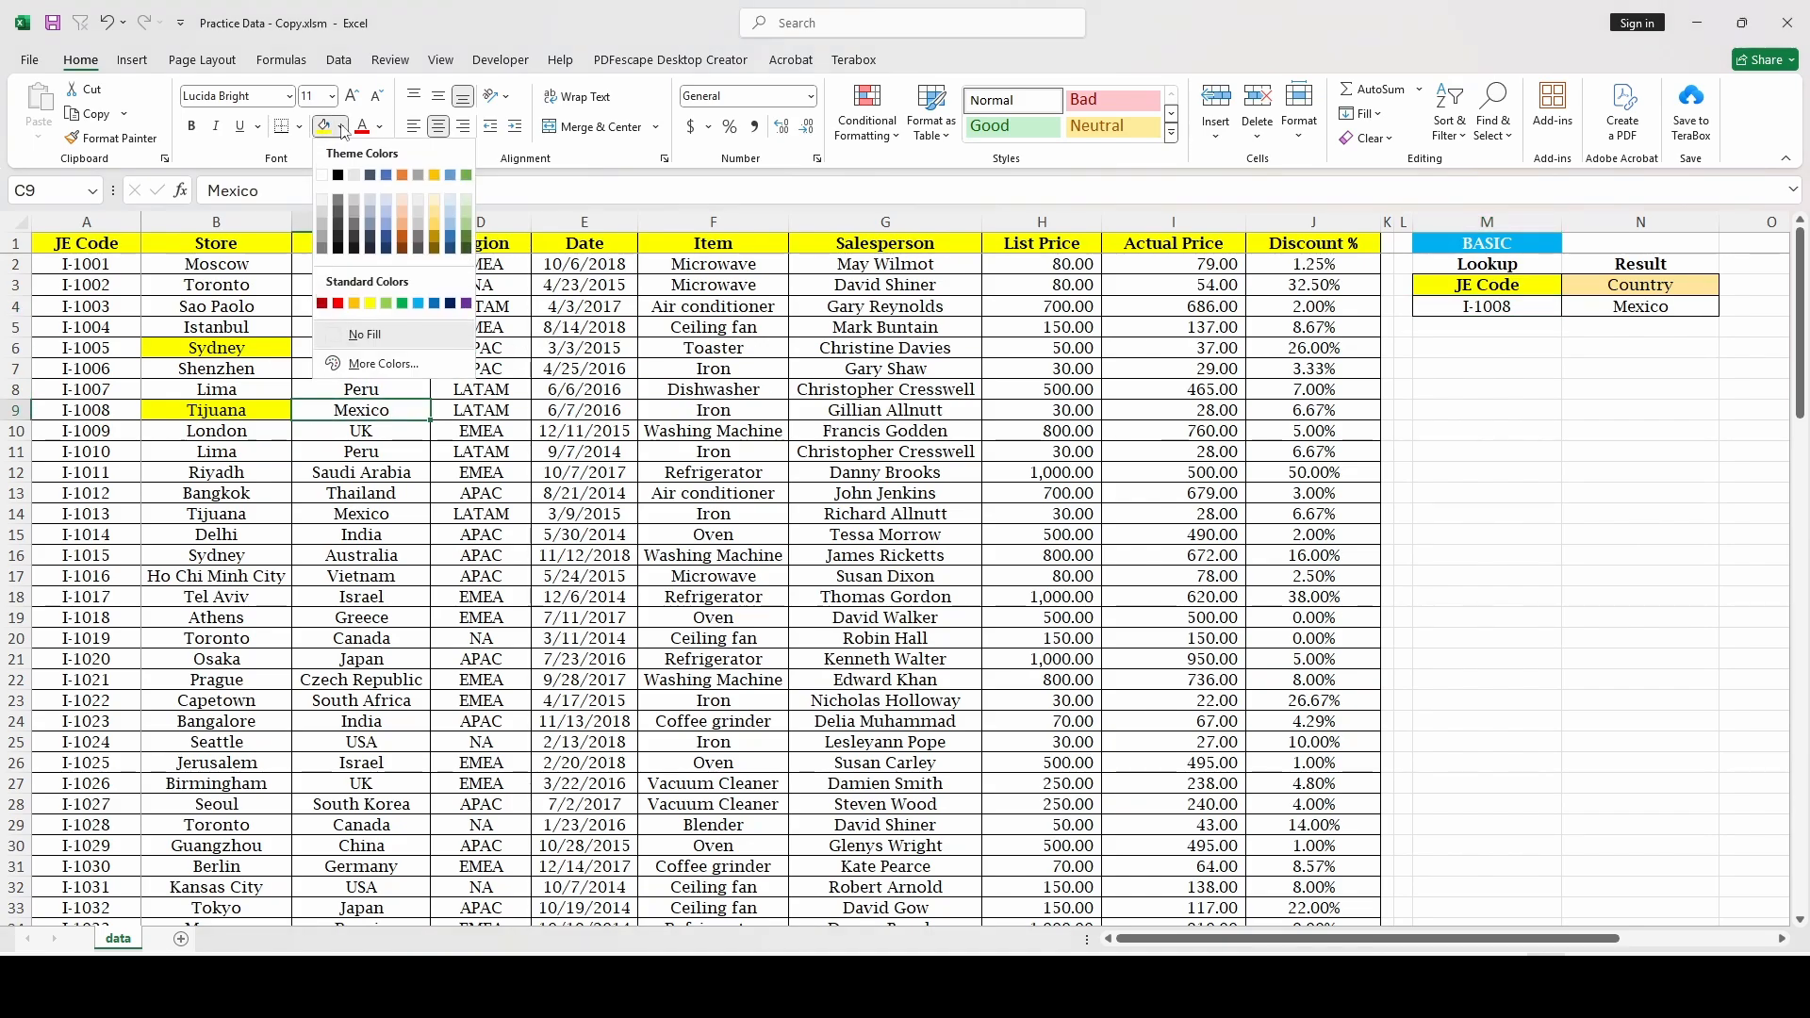
{"action": "left_click", "coordinate": [401, 304]}
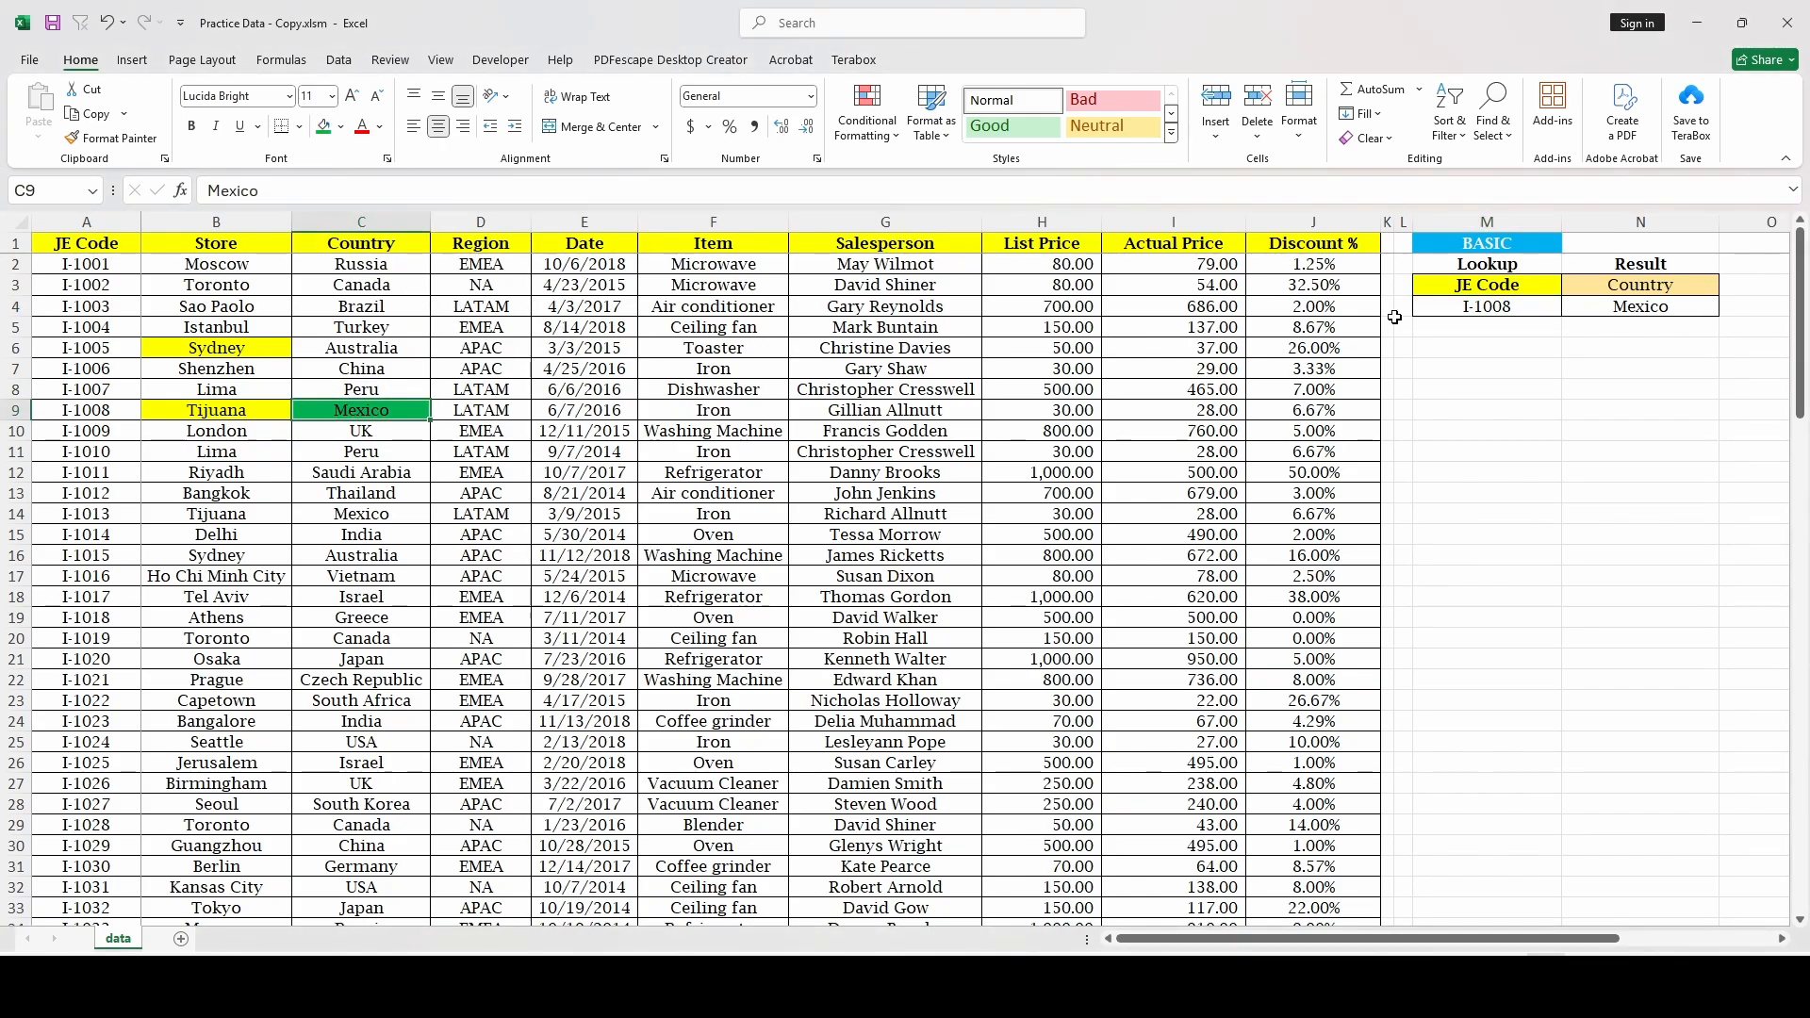
Step: Check N4's result against the I-1008 row, counting columns A to C to verify the column index
{"action": "left_click", "coordinate": [1554, 303]}
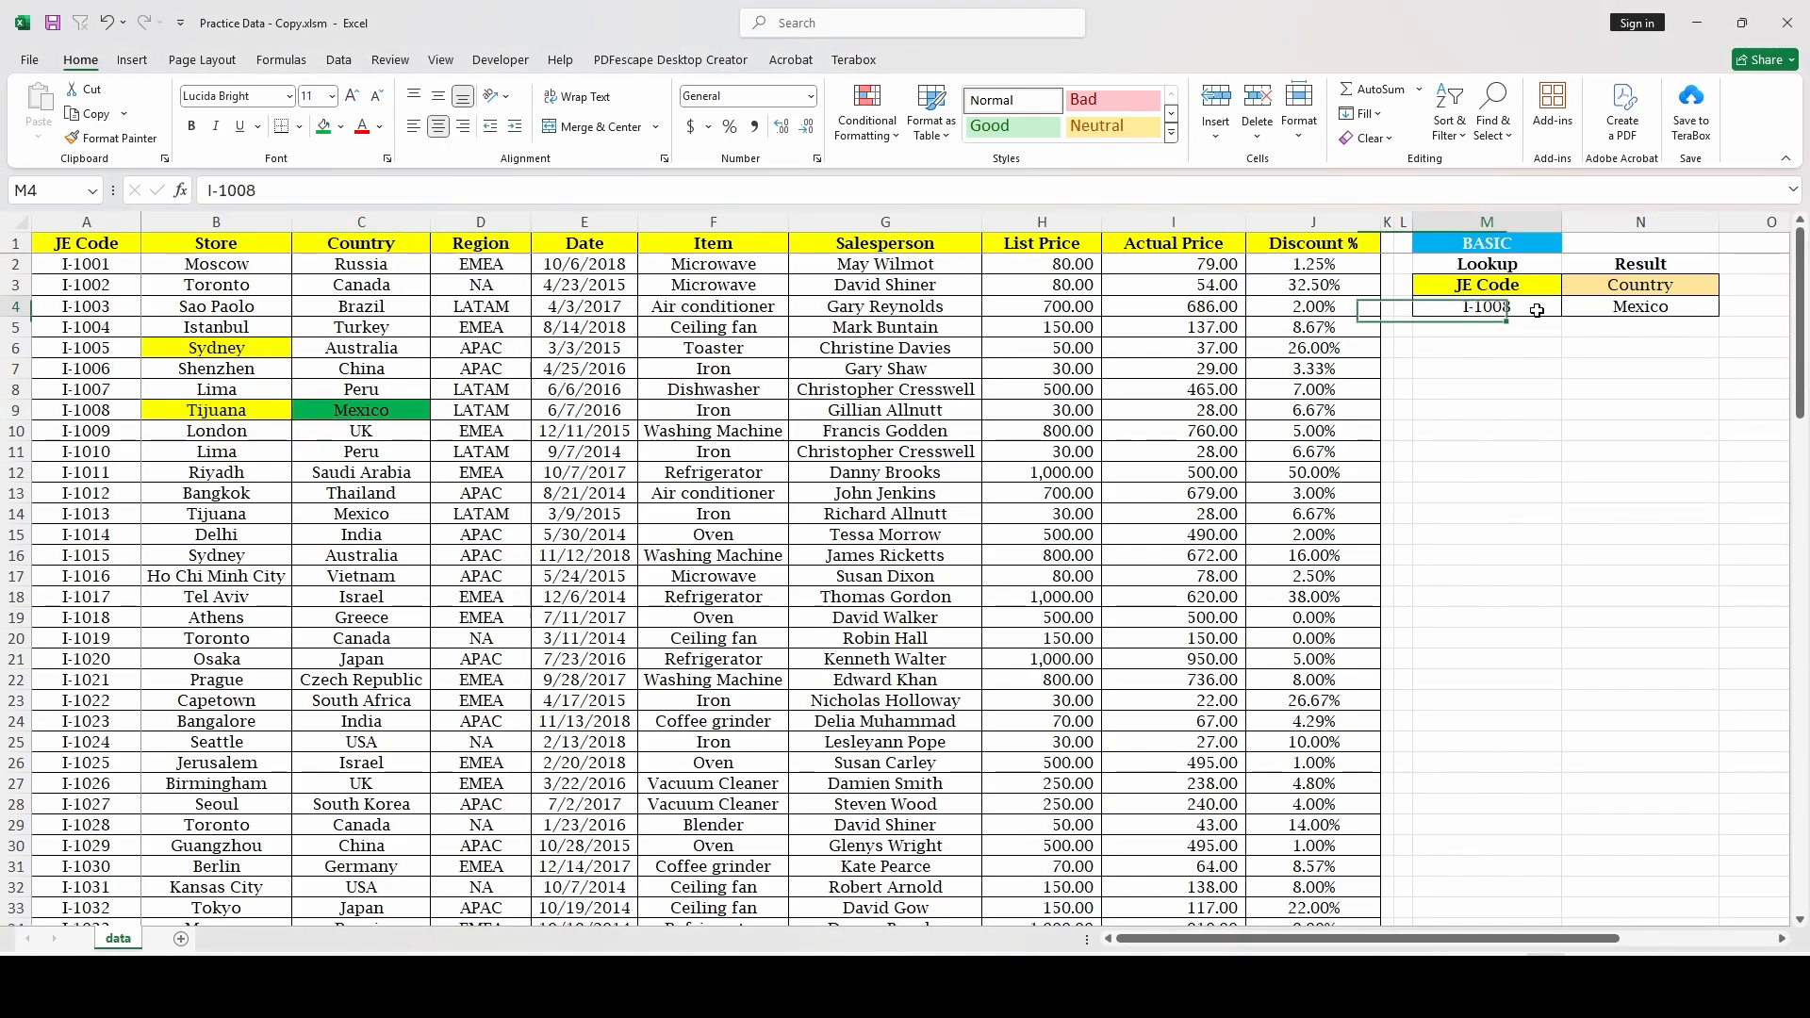
{"action": "left_click", "coordinate": [1607, 314]}
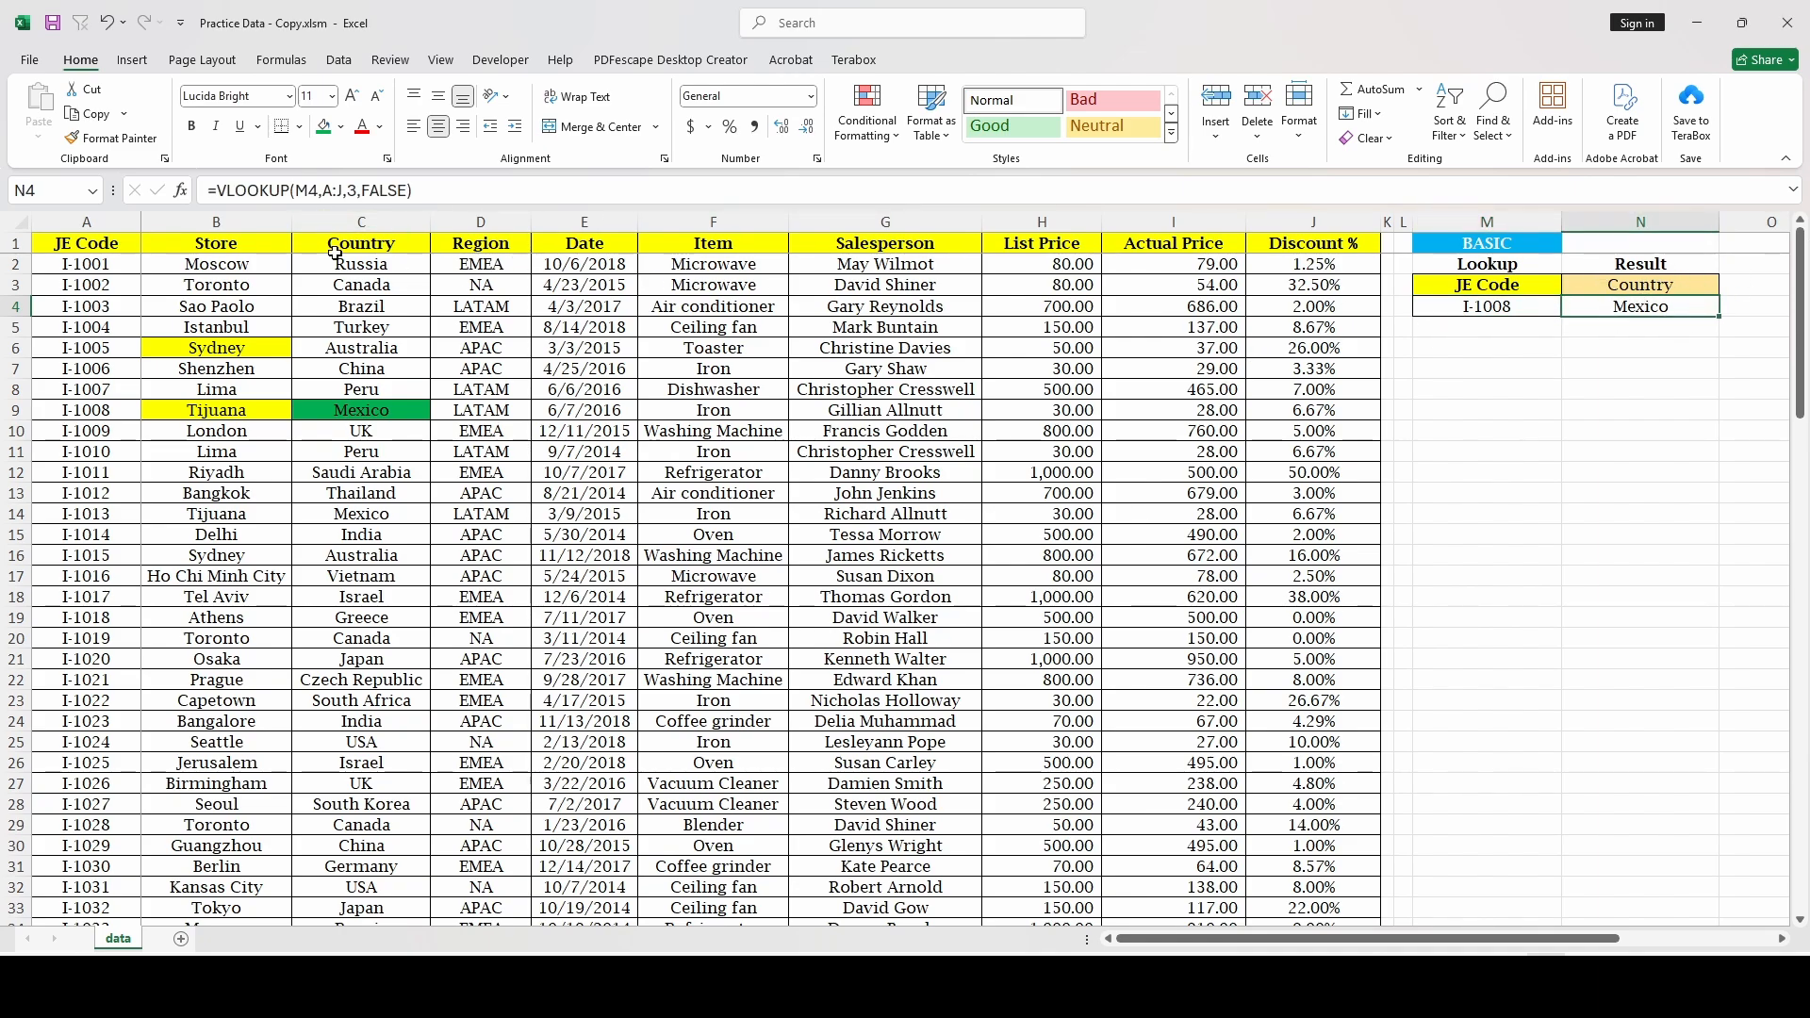
{"action": "left_click", "coordinate": [231, 223]}
{"action": "left_click", "coordinate": [324, 223]}
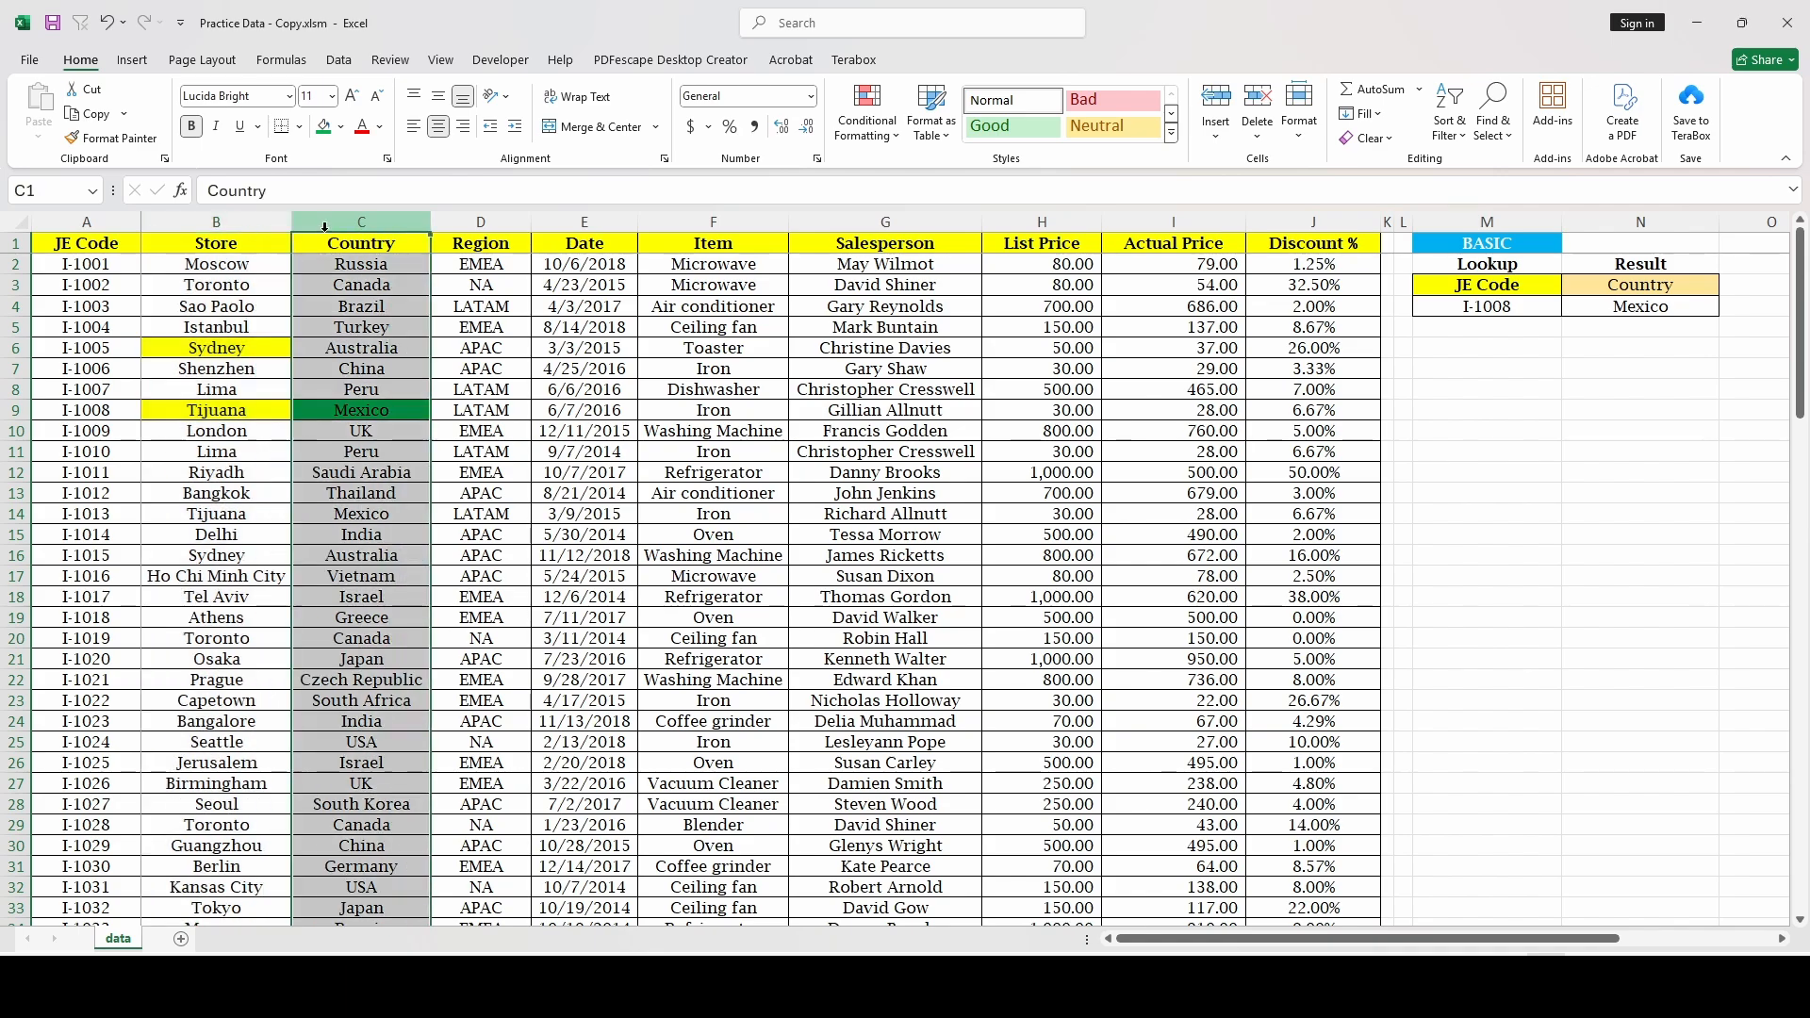
{"action": "left_click", "coordinate": [217, 222]}
{"action": "left_click", "coordinate": [101, 224]}
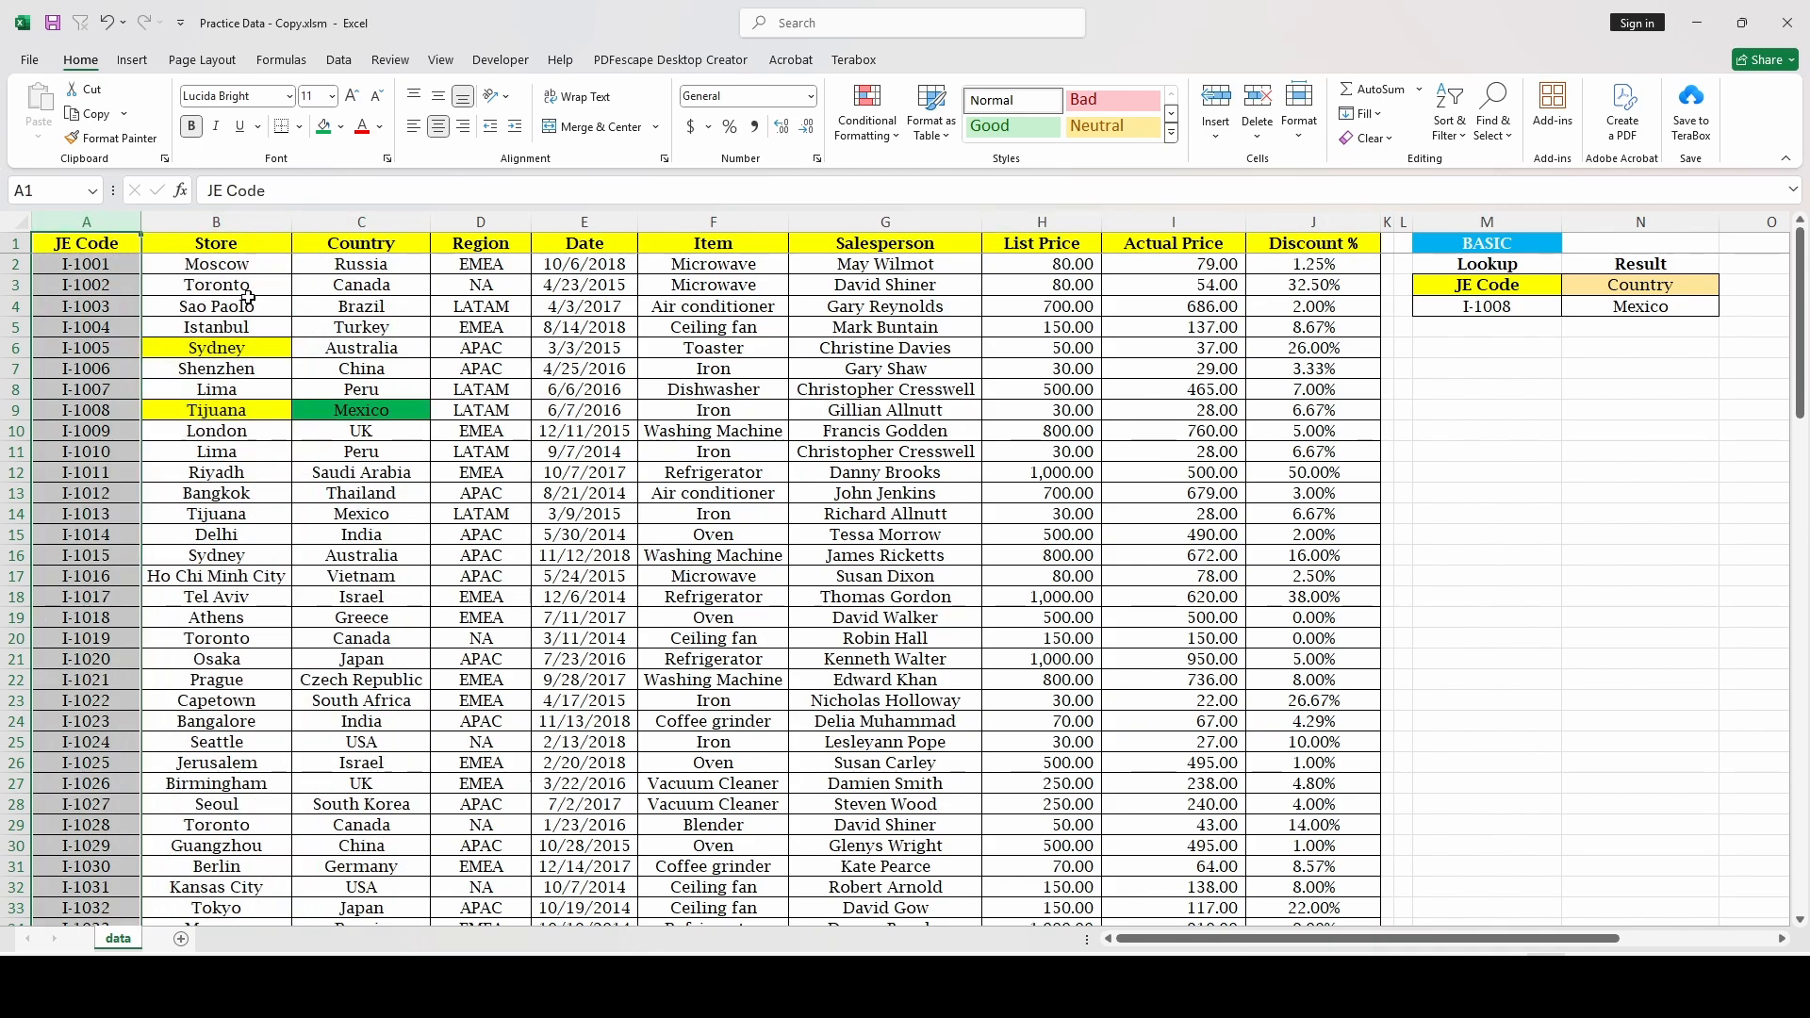
{"action": "left_click", "coordinate": [261, 223]}
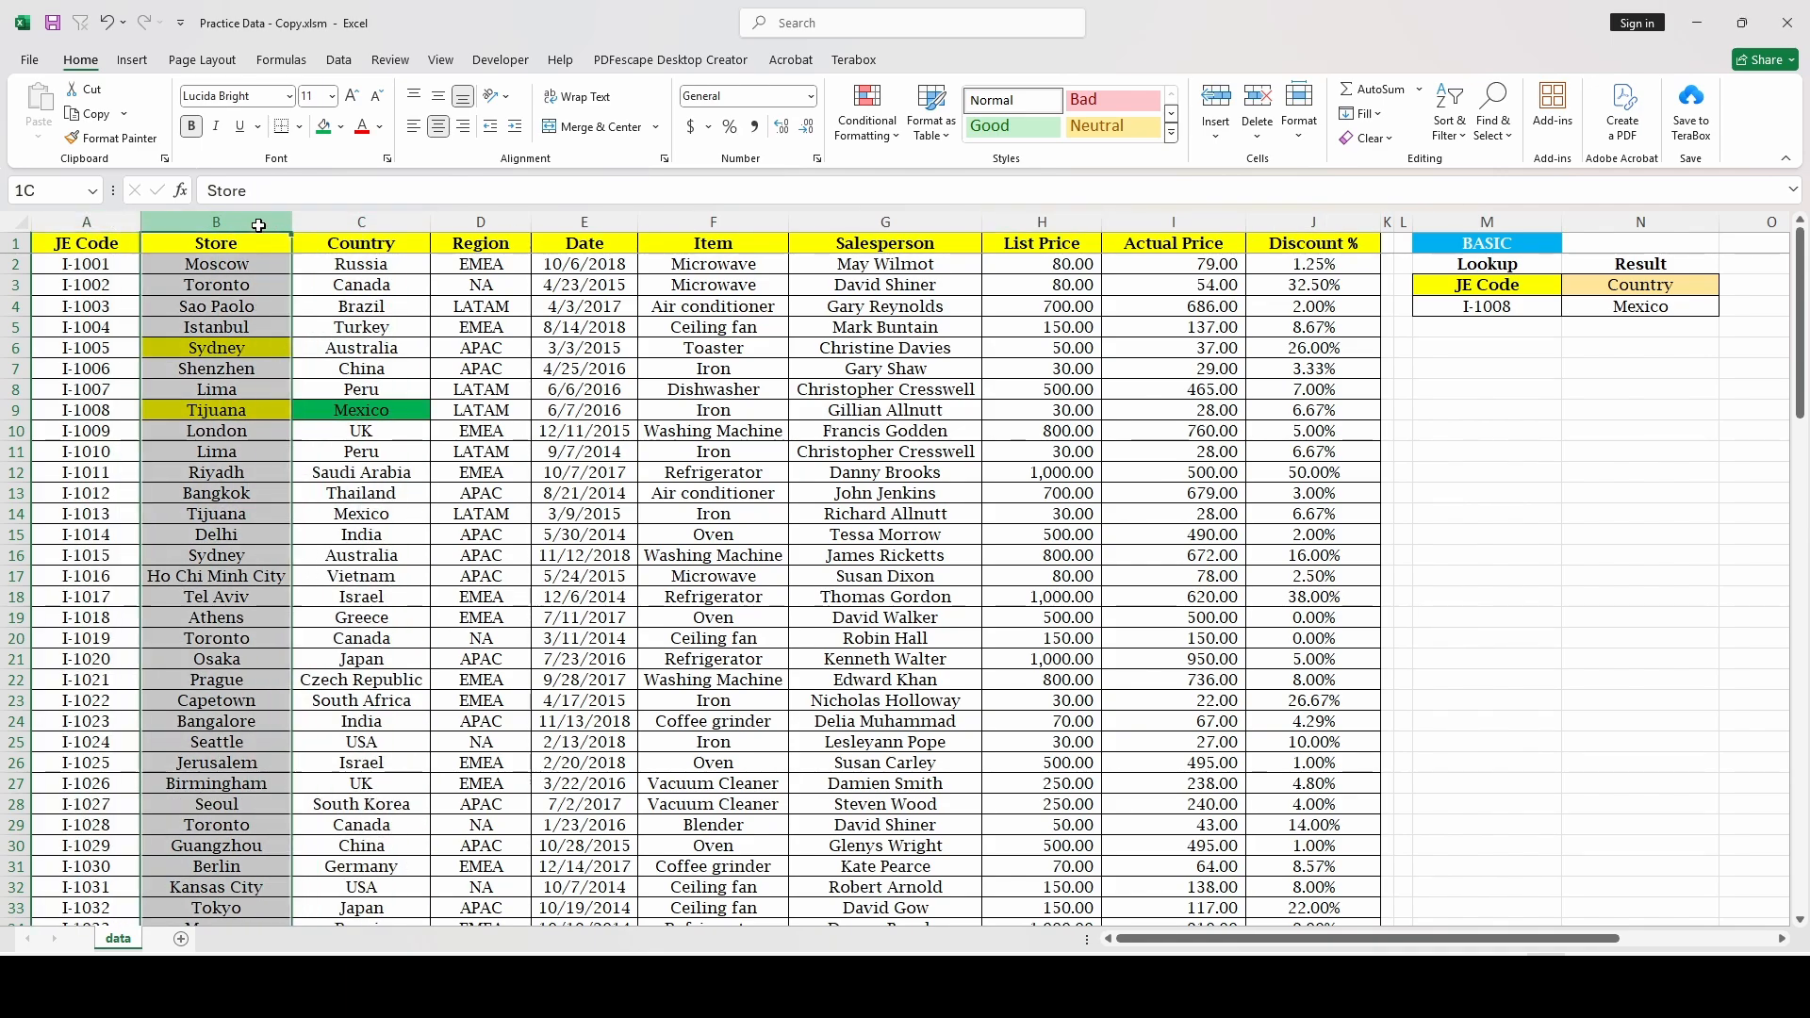
{"action": "left_click", "coordinate": [383, 217]}
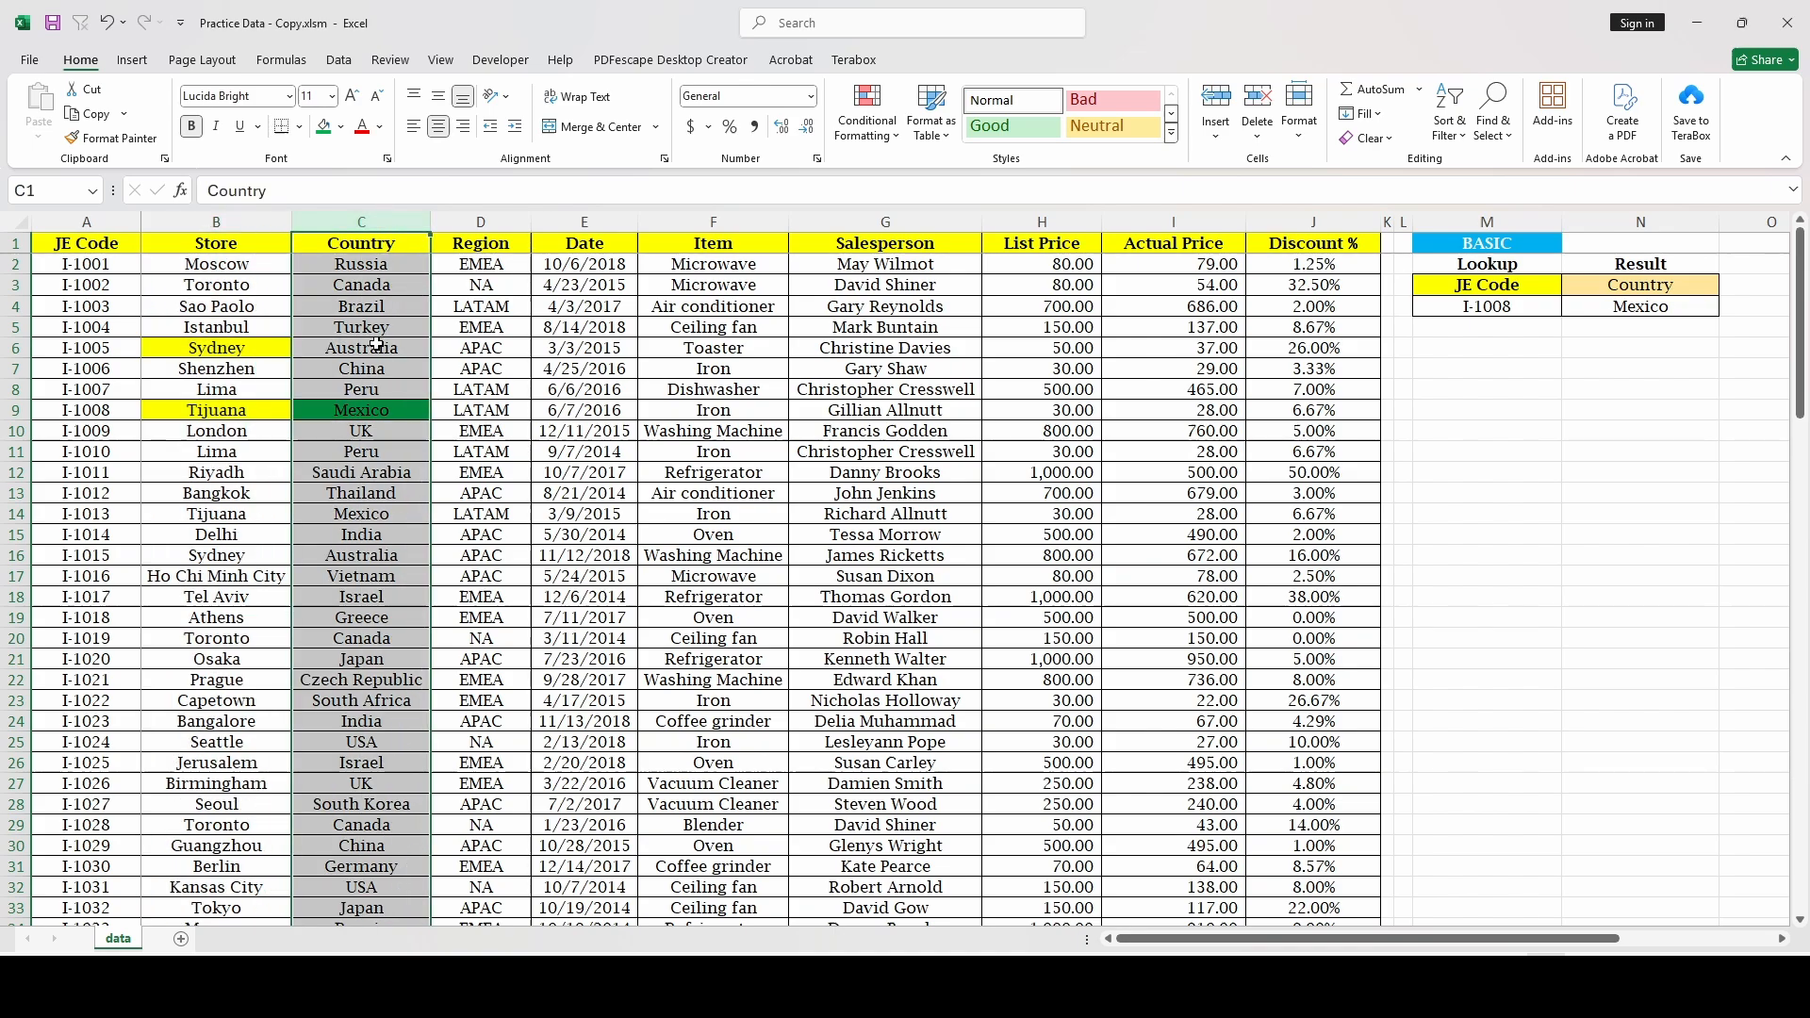
{"action": "left_click", "coordinate": [367, 402]}
{"action": "left_click", "coordinate": [273, 404]}
{"action": "left_click", "coordinate": [342, 409]}
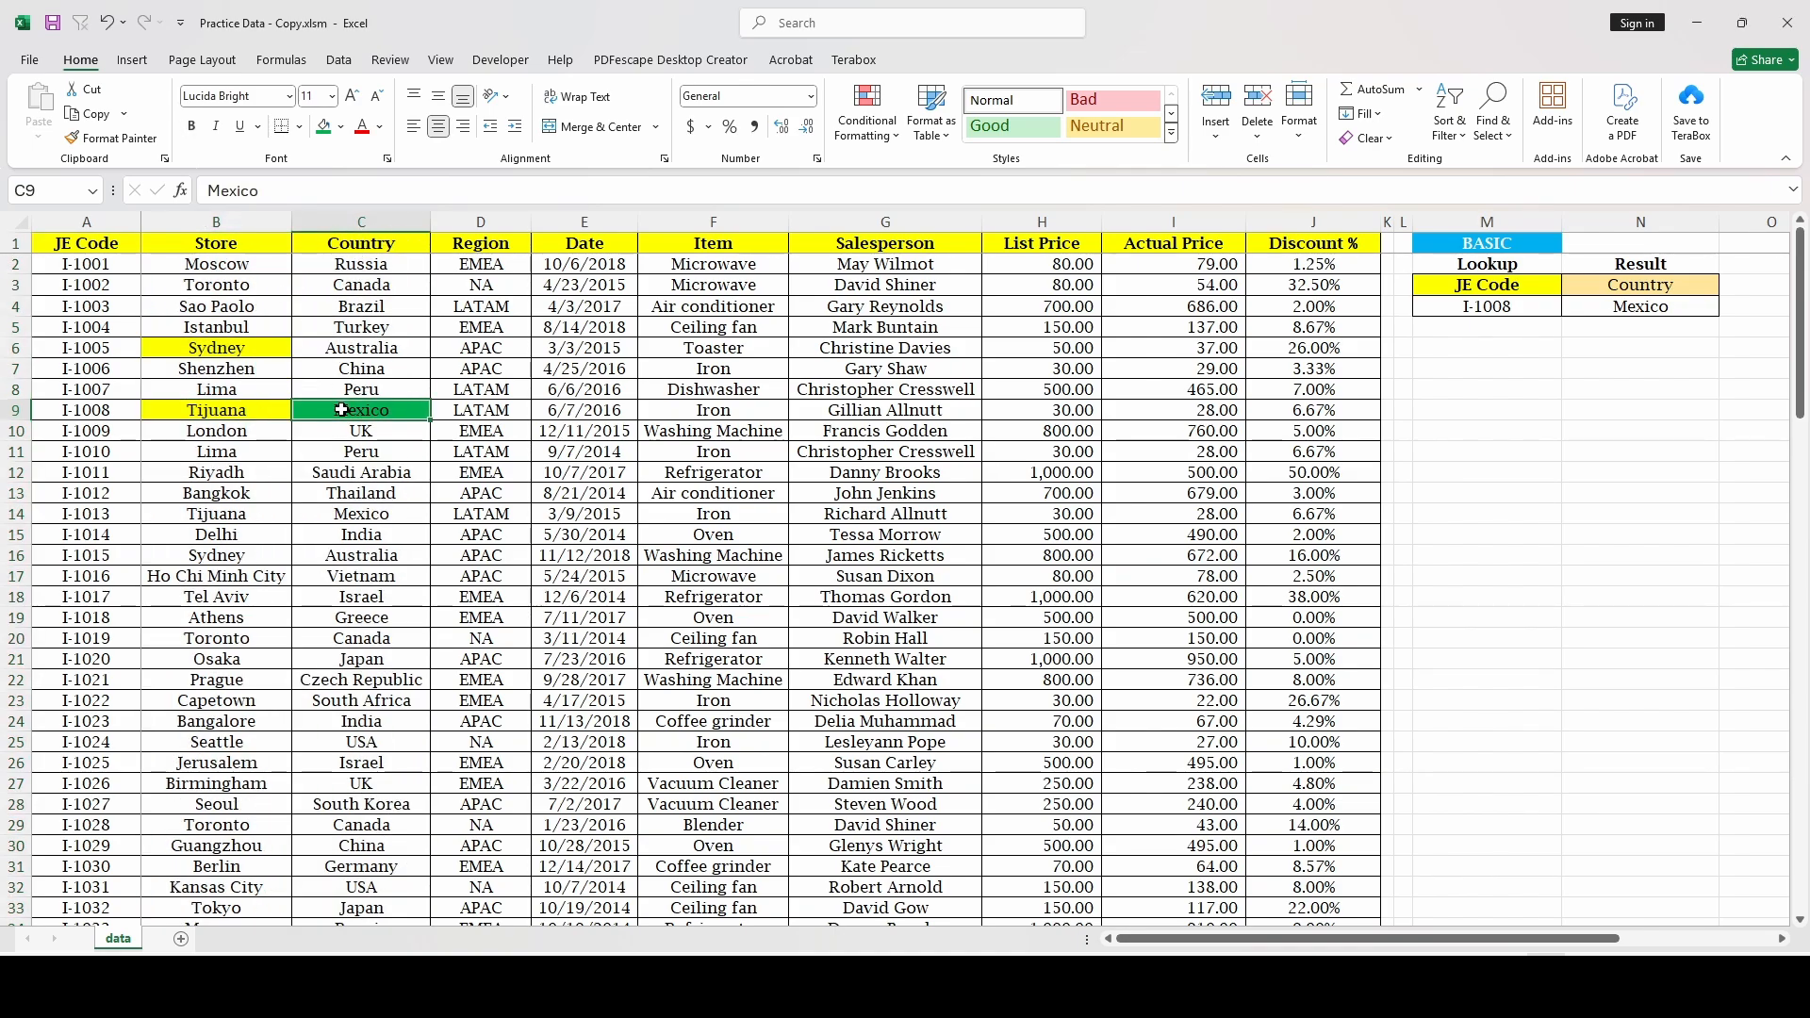
{"action": "left_click", "coordinate": [1670, 306]}
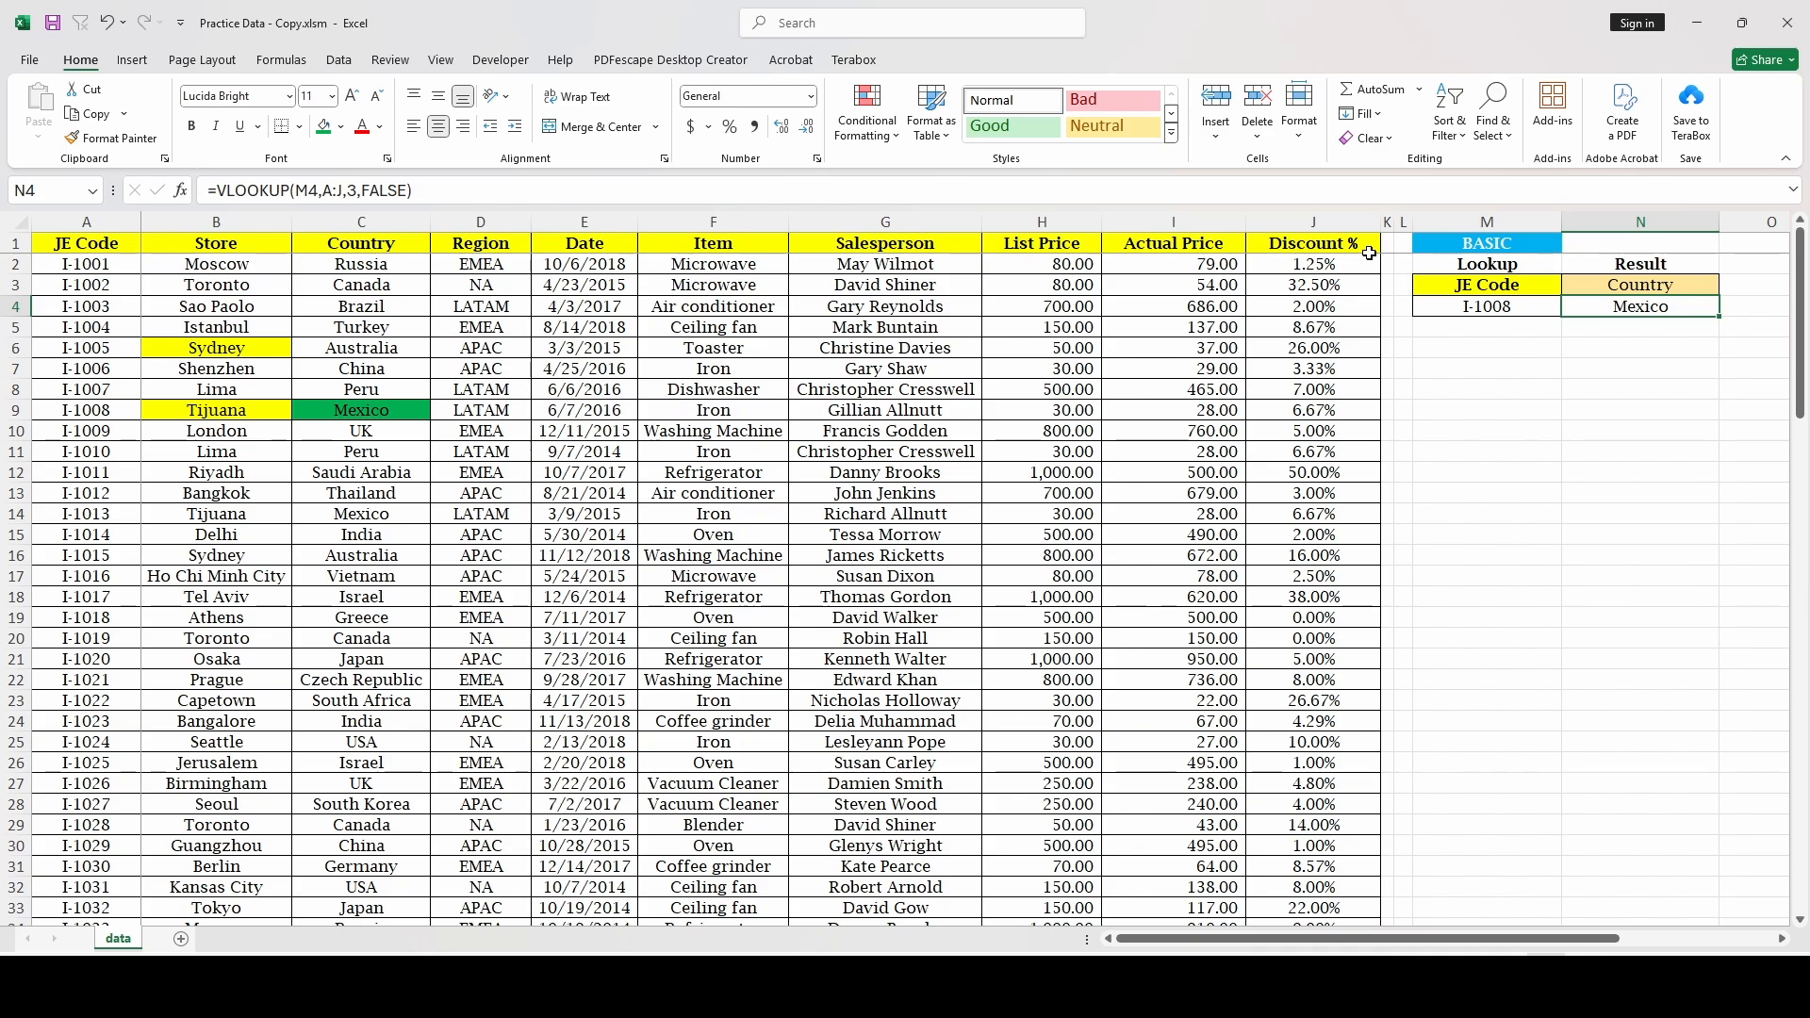
Step: Replace the result header in N3 with the Discount % header from J1, pasting values only
{"action": "left_click", "coordinate": [1322, 244]}
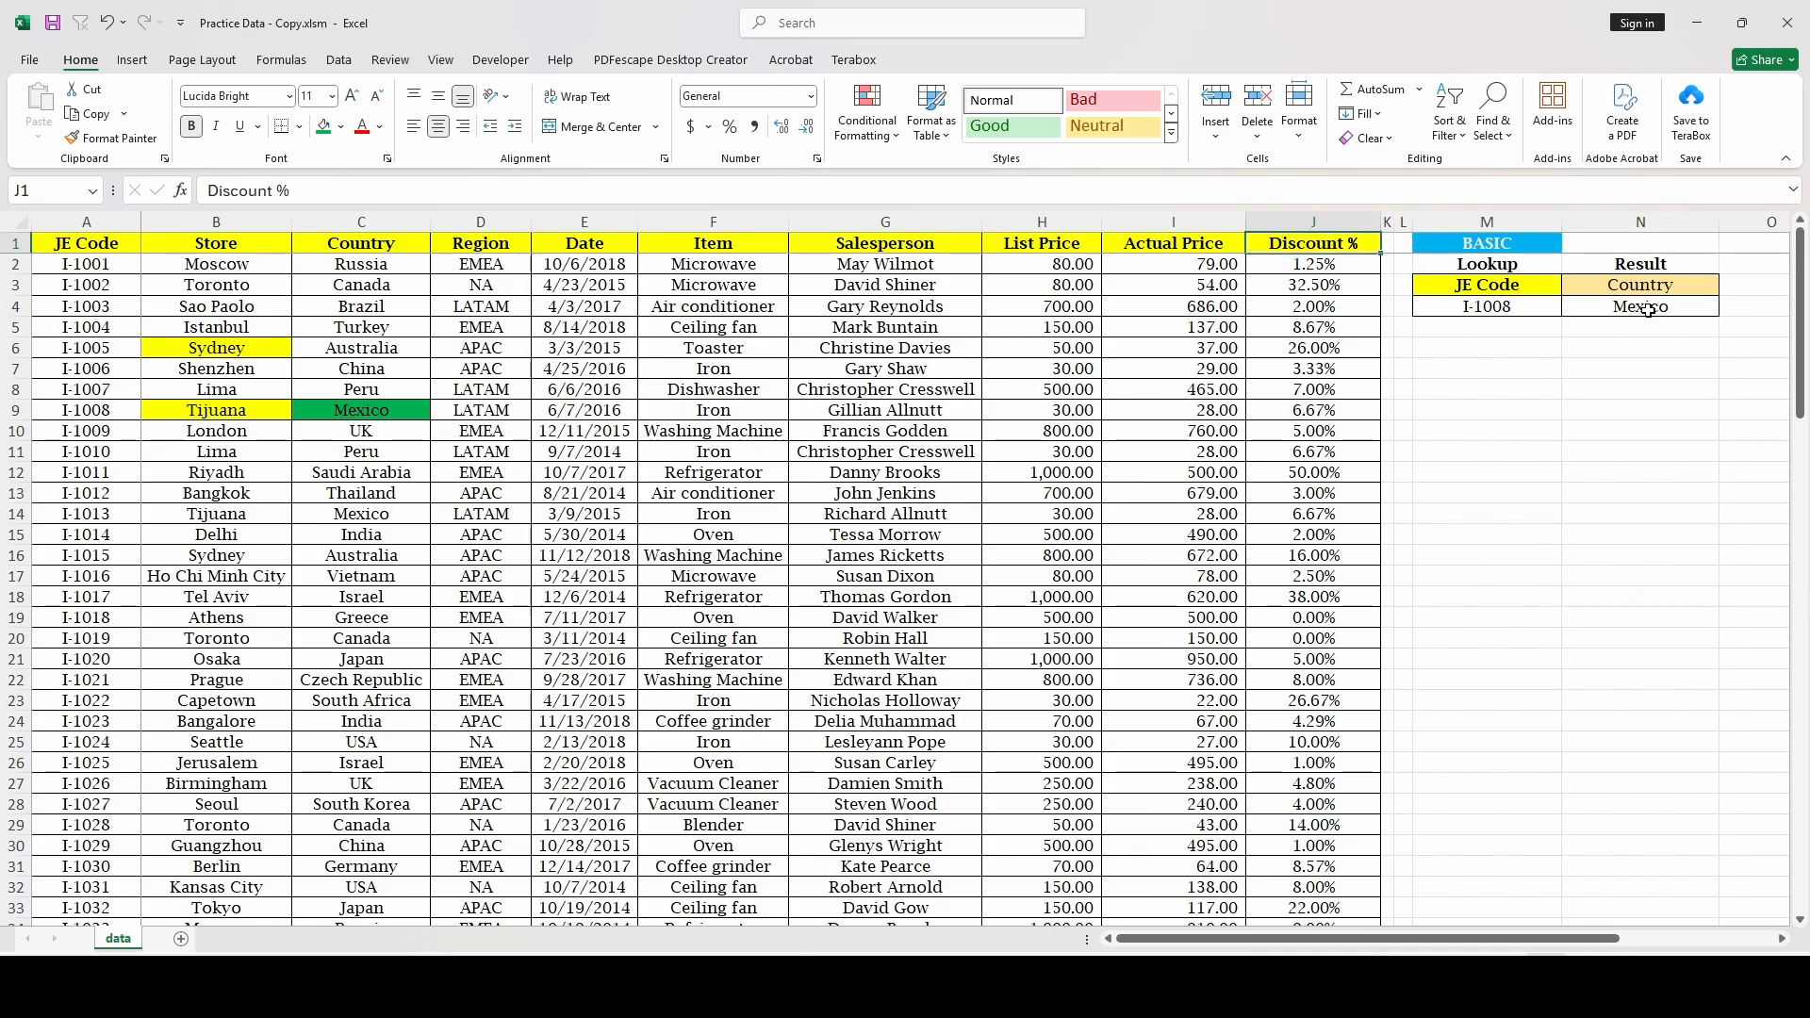
{"action": "key", "text": "ctrl+c"}
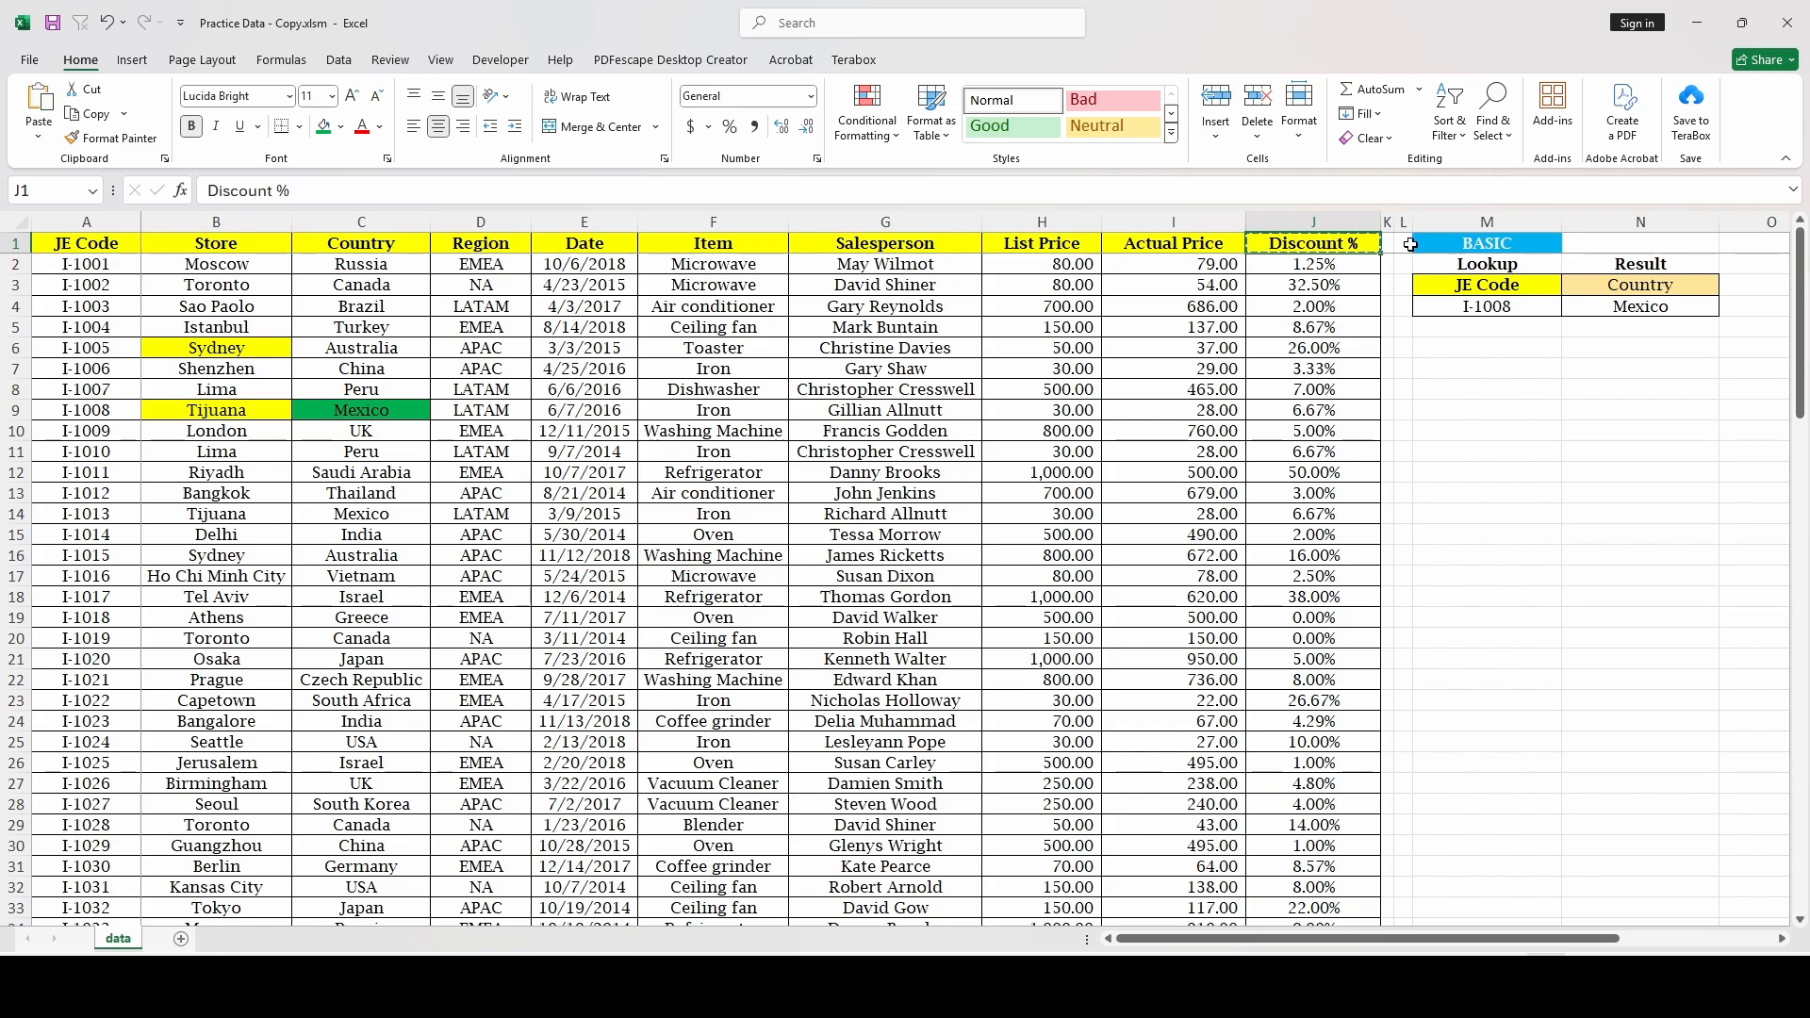
{"action": "key", "text": "Down"}
{"action": "key", "text": "Down"}
{"action": "key", "text": "Right"}
{"action": "key", "text": "Right"}
{"action": "key", "text": "Right"}
{"action": "key", "text": "Right"}
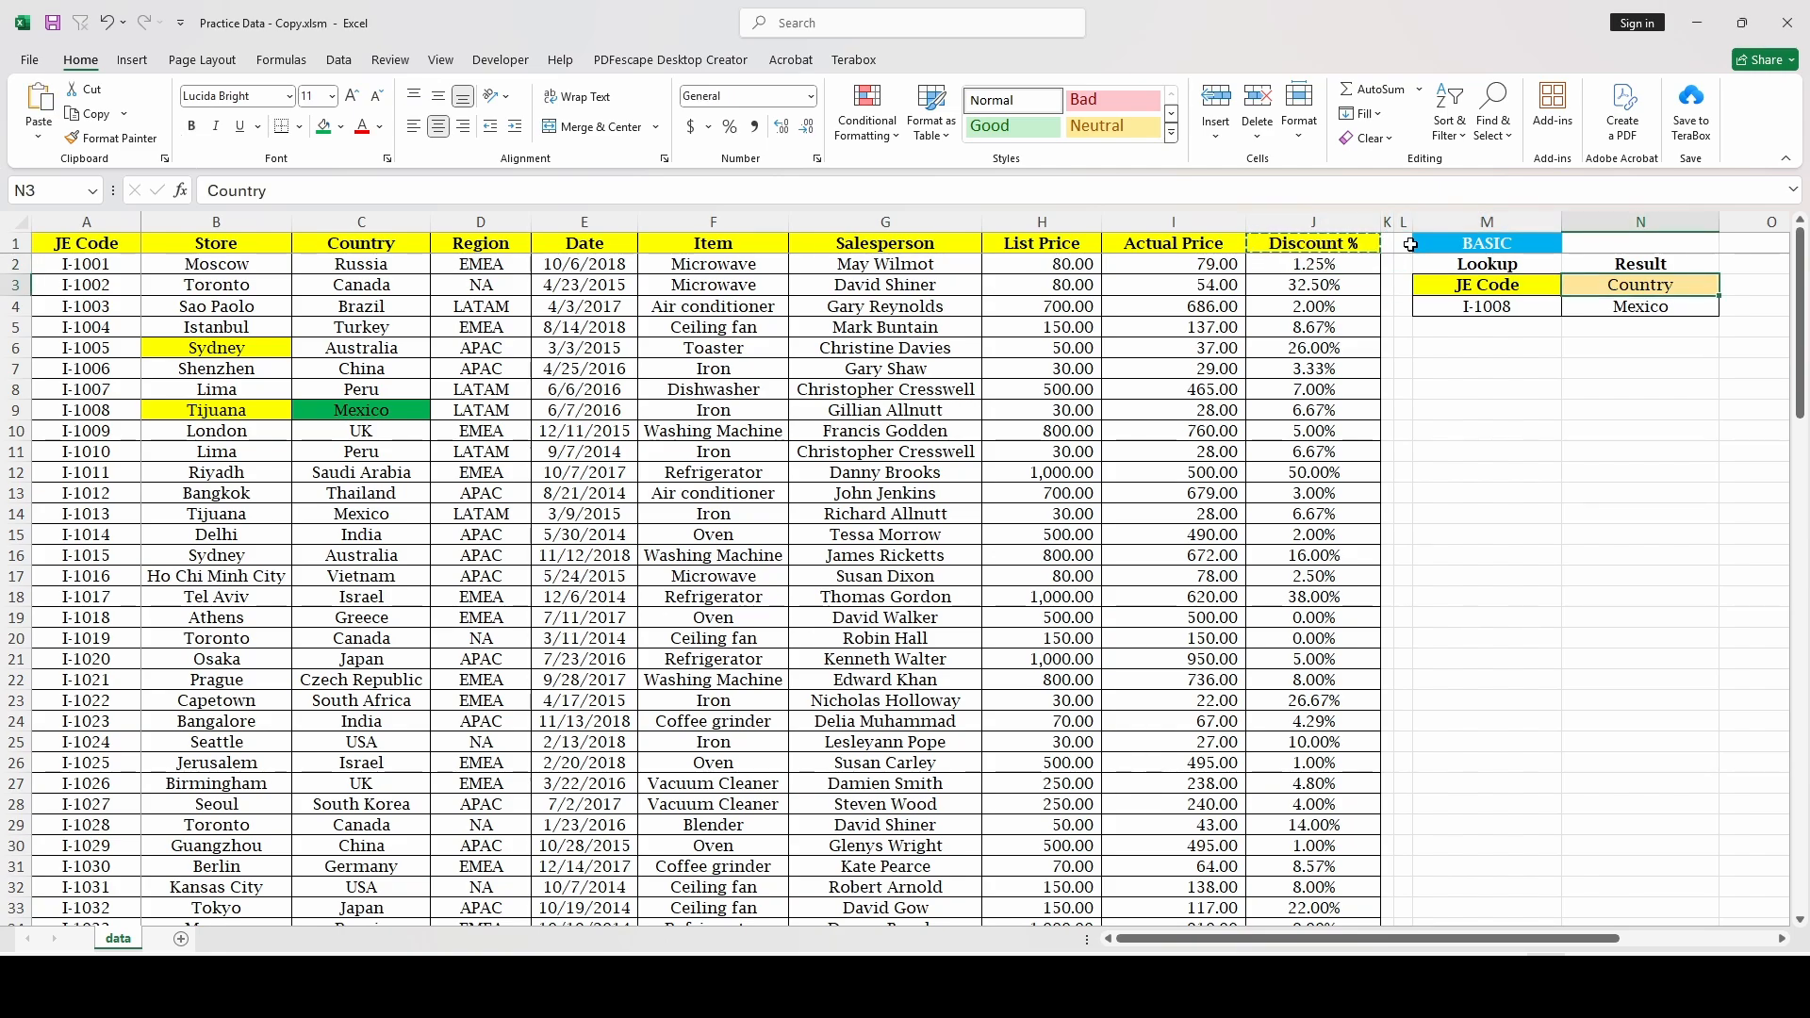
{"action": "key", "text": "shift+F10"}
{"action": "key", "text": "v"}
{"action": "key", "text": "Escape"}
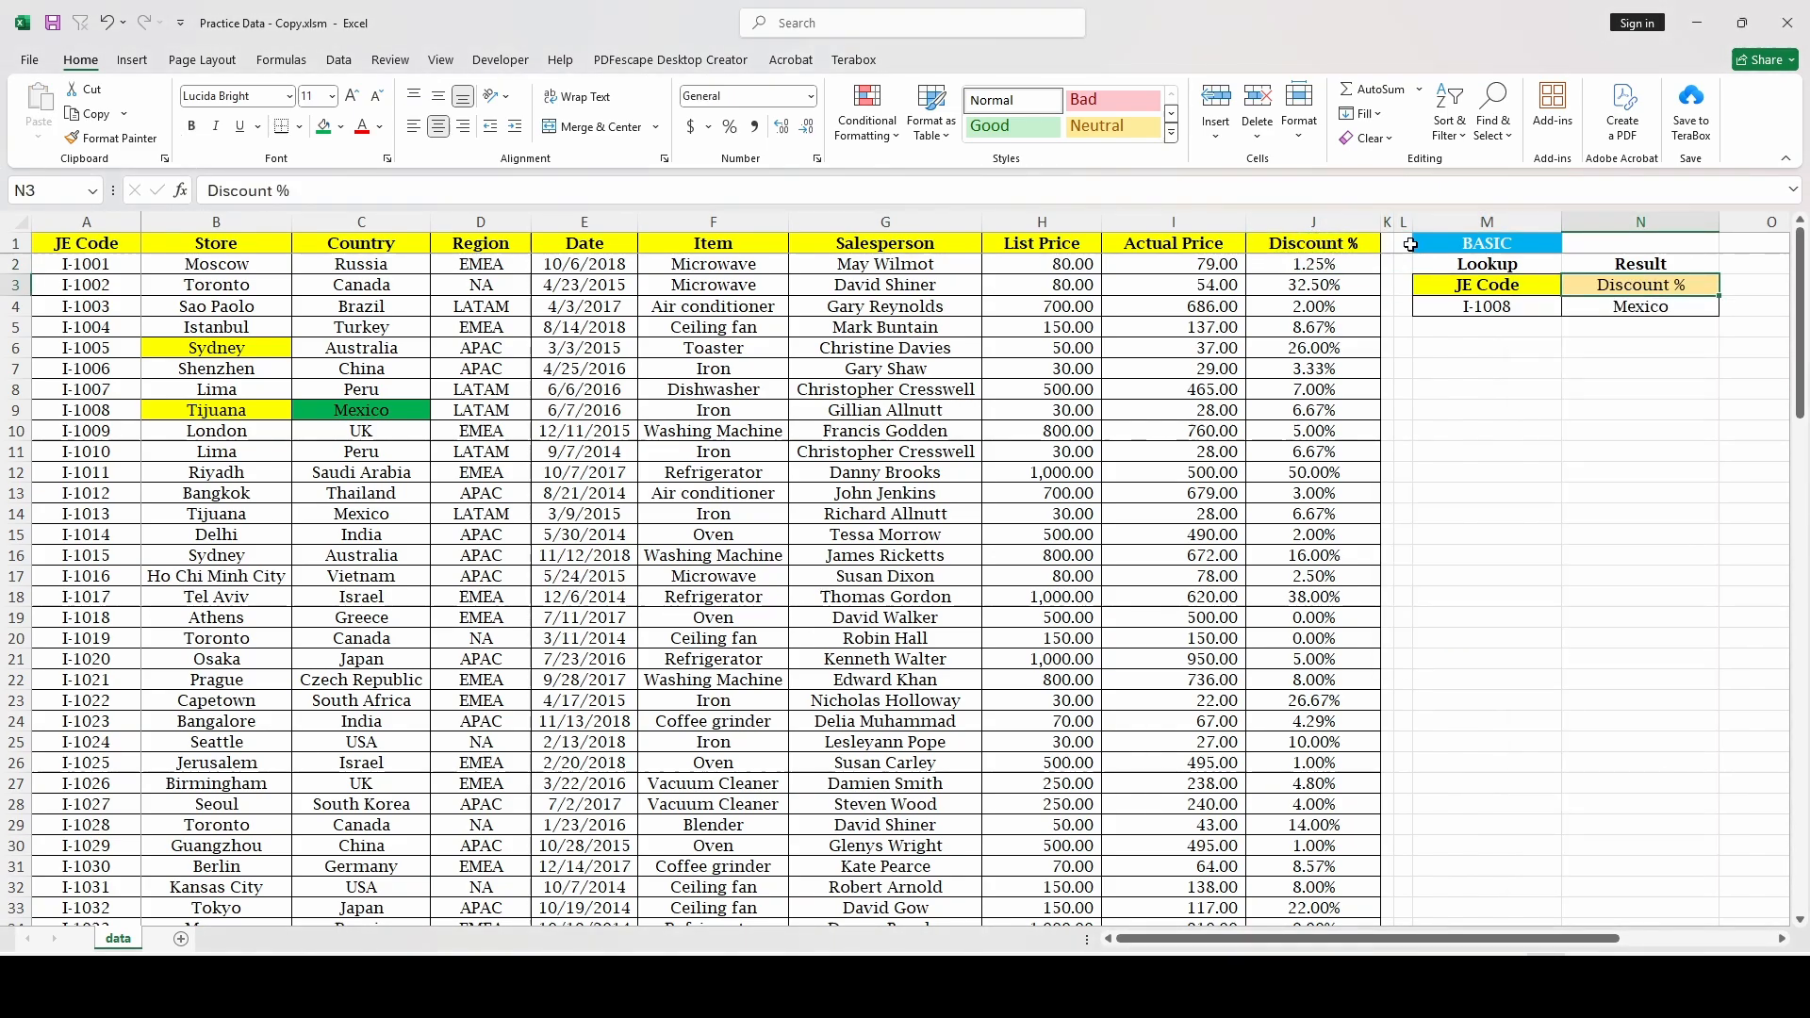
Step: Count the columns from JE Code in A through Discount % in J to determine the required column index
{"action": "left_click", "coordinate": [1621, 311]}
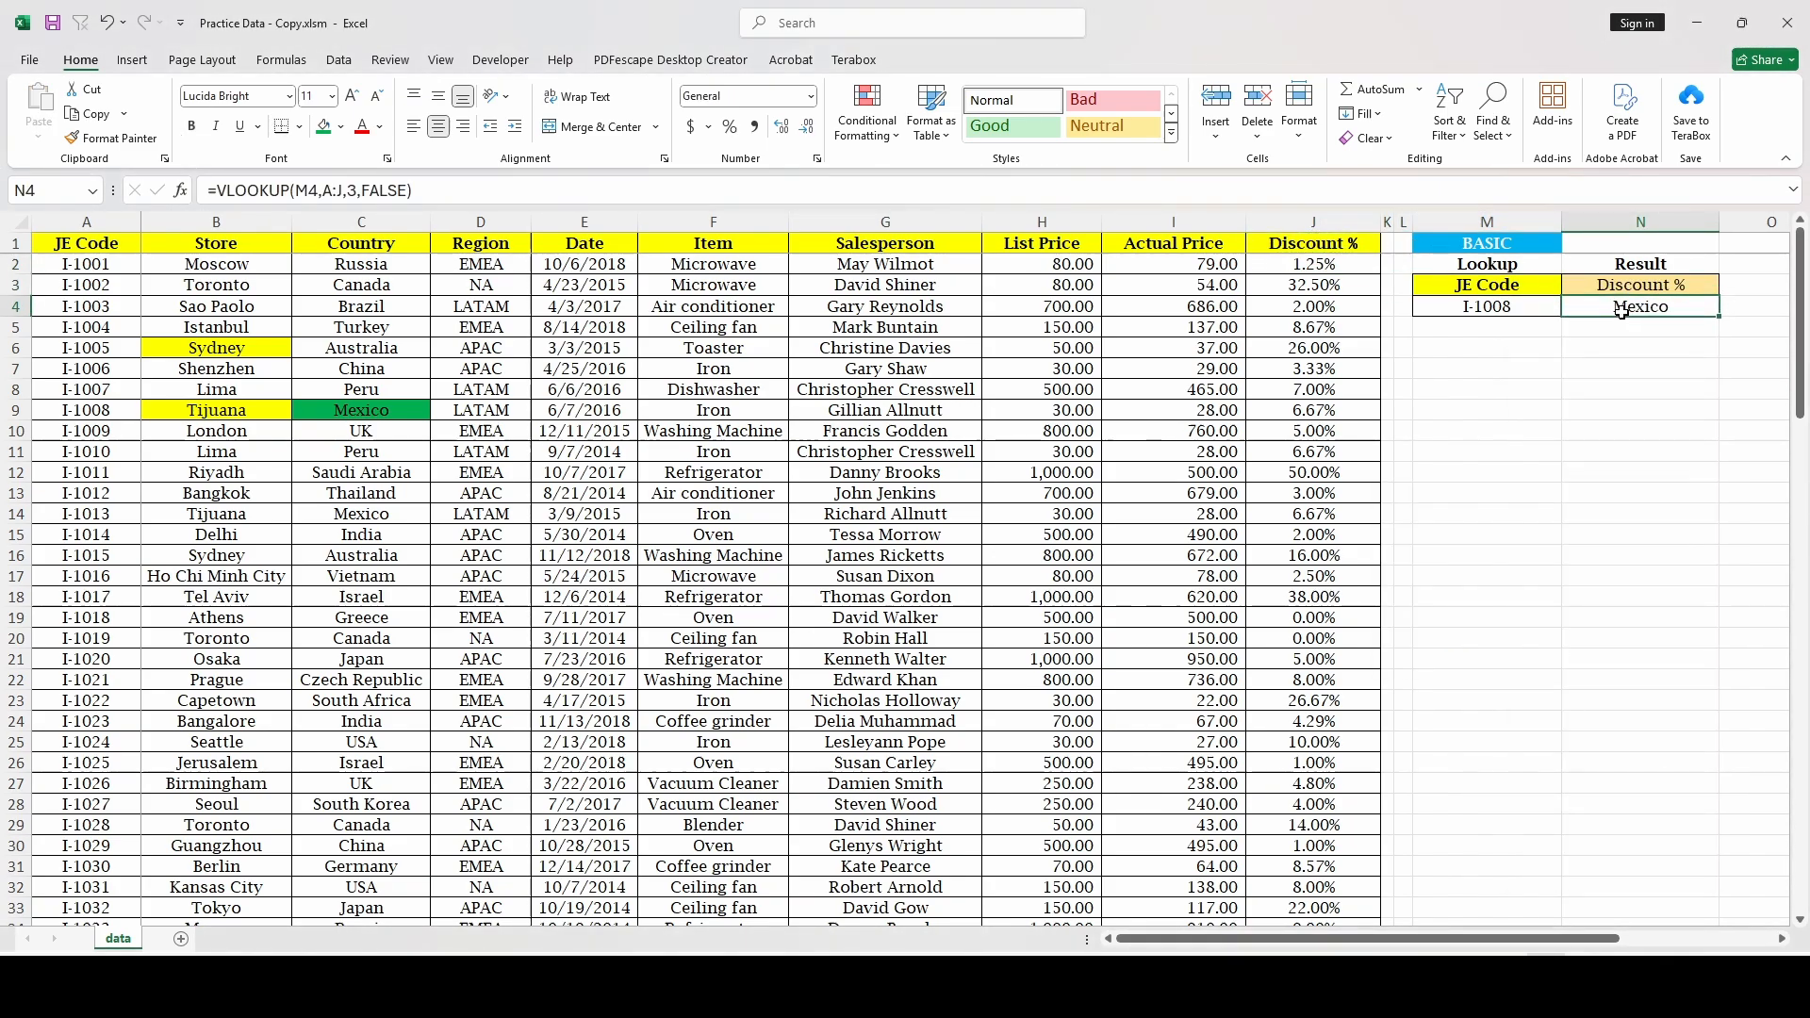
{"action": "left_click", "coordinate": [86, 221]}
{"action": "left_click", "coordinate": [245, 222]}
{"action": "left_click", "coordinate": [304, 222]}
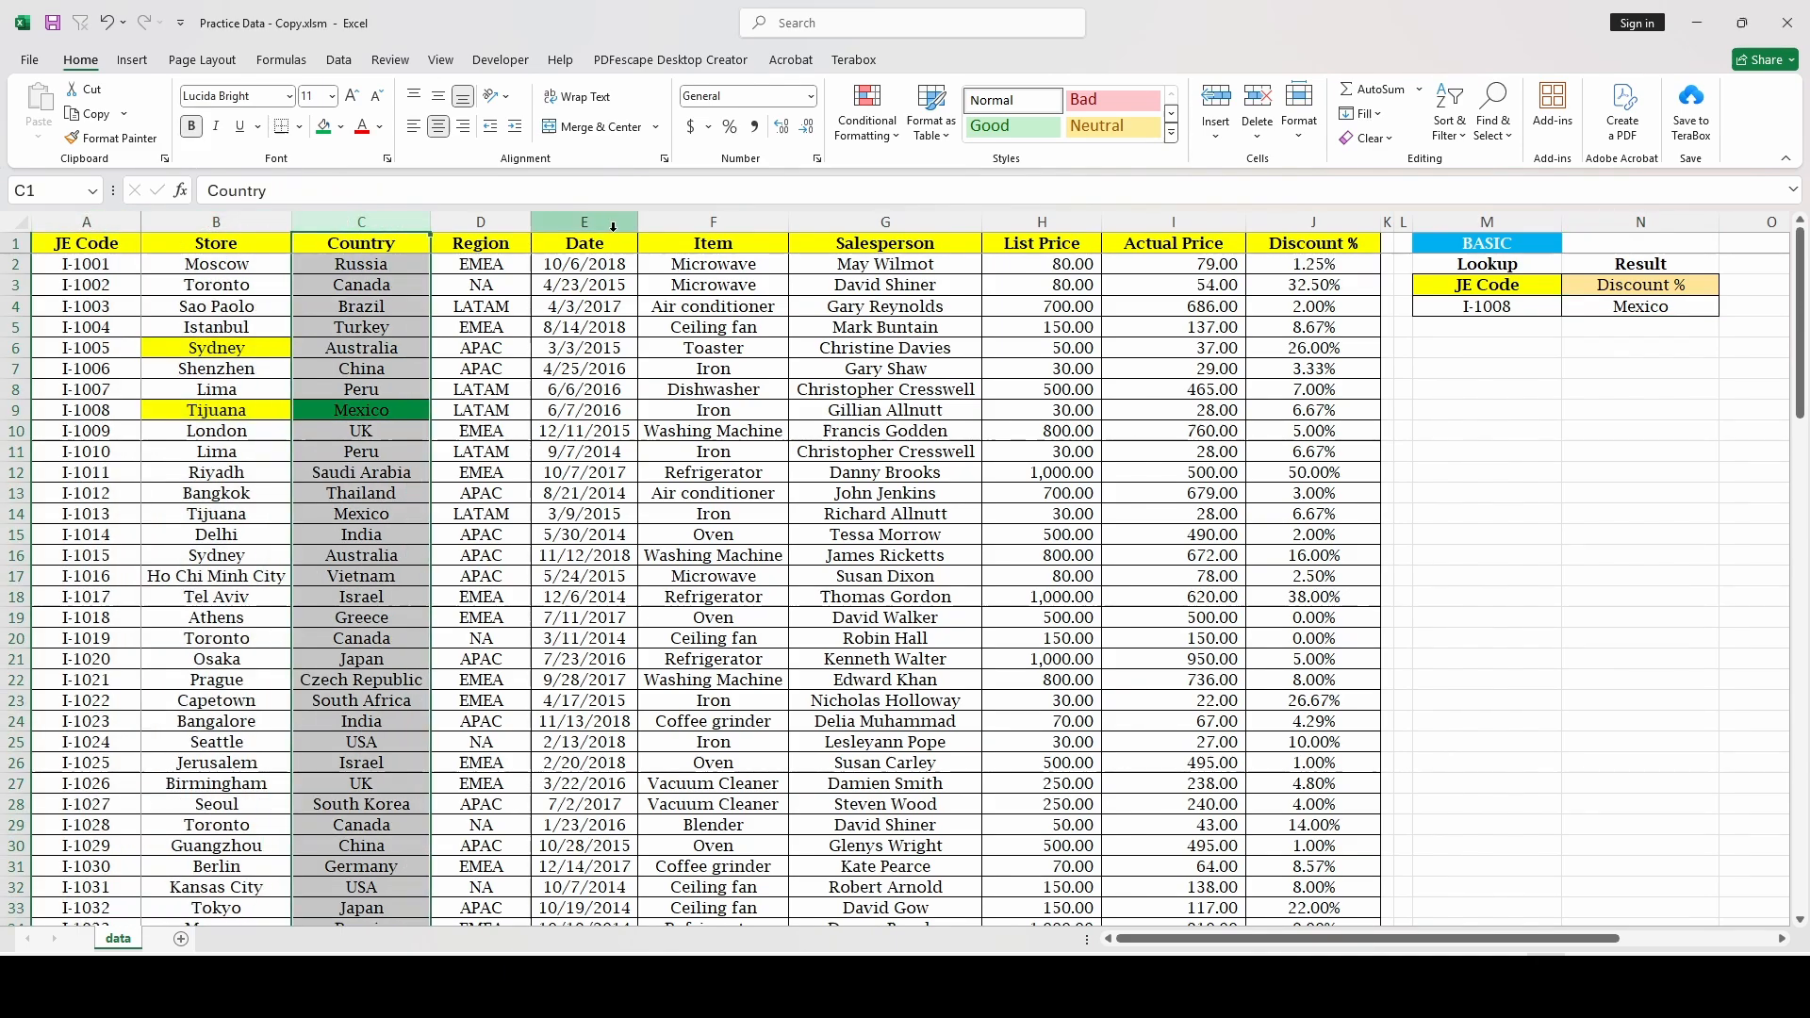
{"action": "left_click", "coordinate": [487, 221]}
{"action": "left_click", "coordinate": [584, 222]}
{"action": "left_click", "coordinate": [714, 222]}
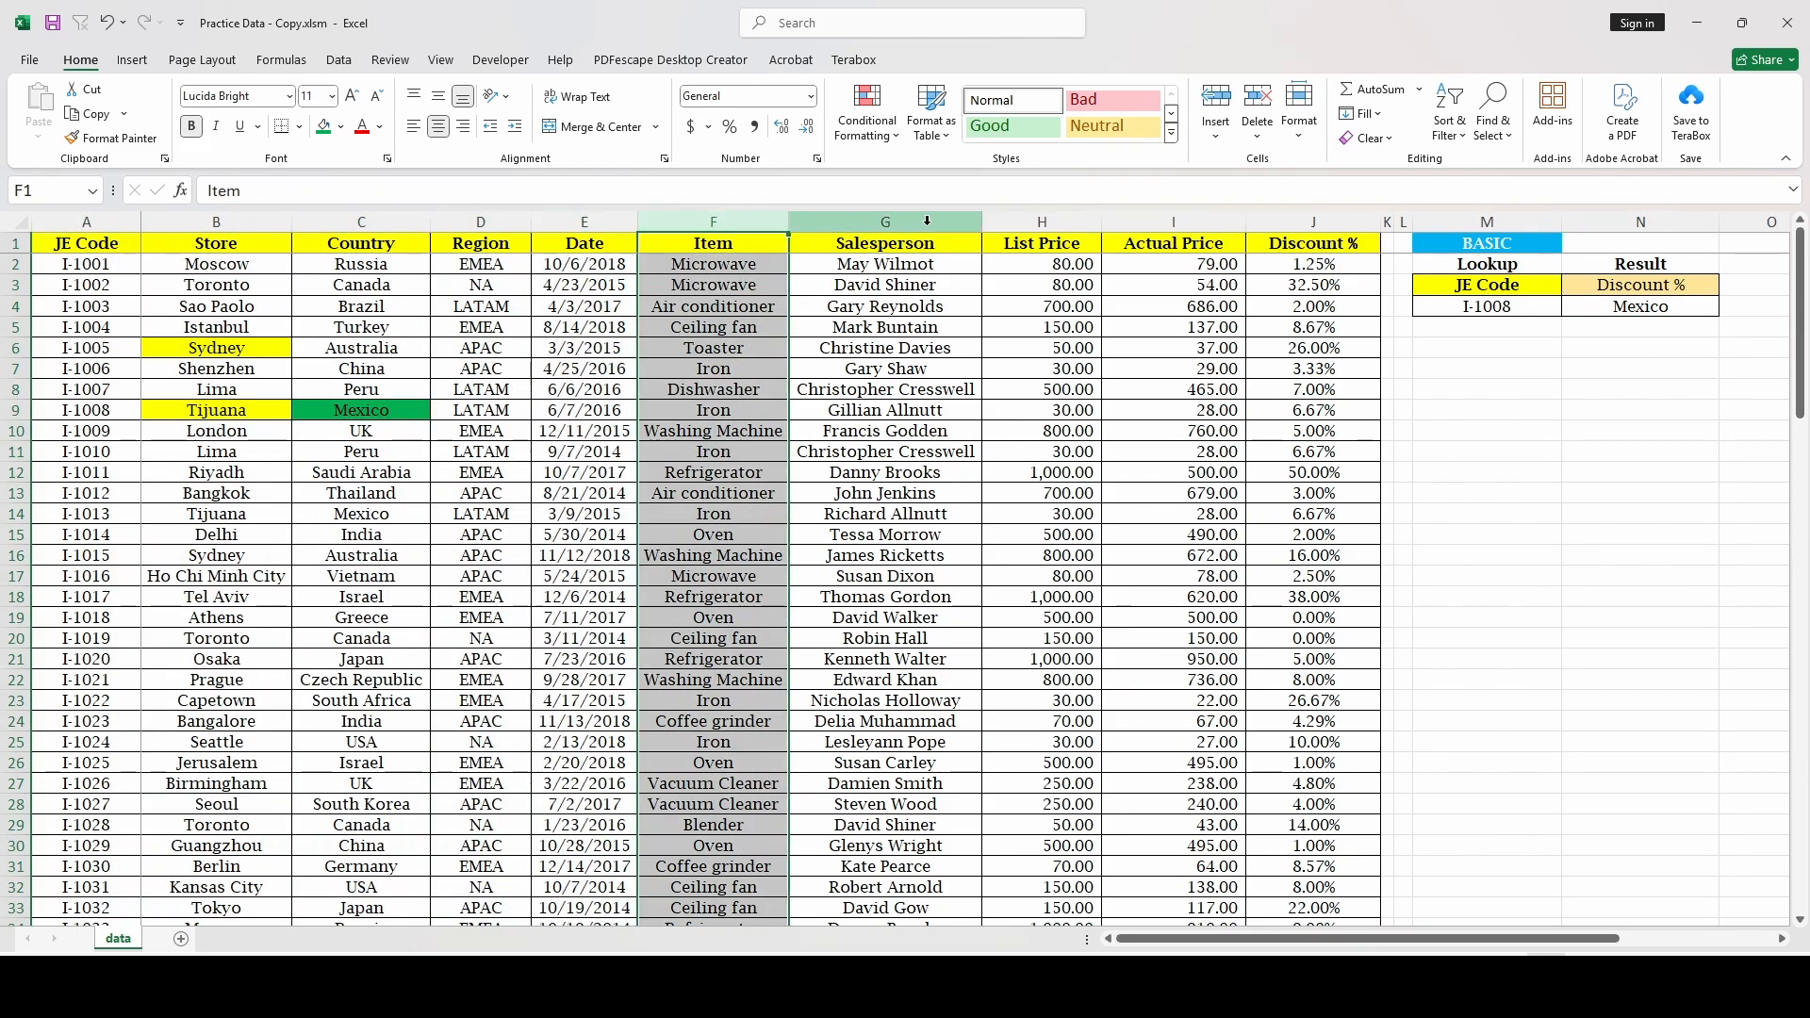
{"action": "left_click", "coordinate": [886, 221]}
{"action": "left_click", "coordinate": [1042, 222]}
{"action": "left_click", "coordinate": [1173, 222]}
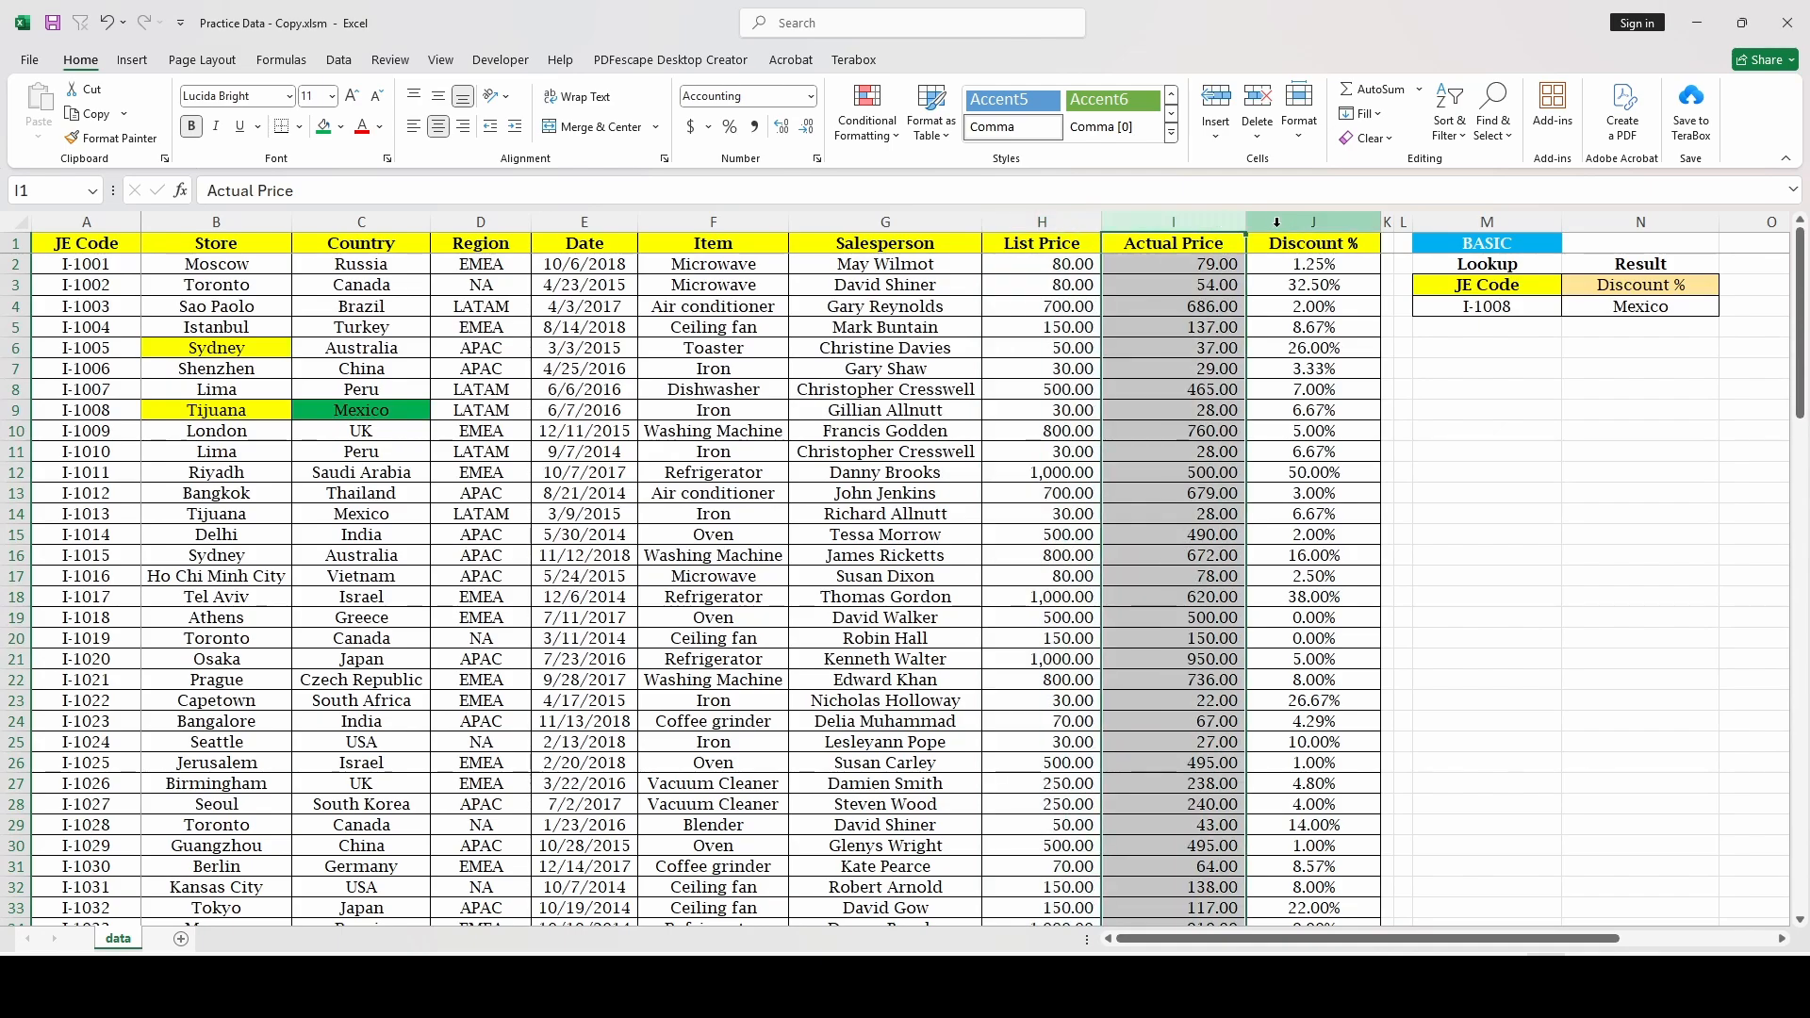
{"action": "left_click", "coordinate": [1313, 222]}
Step: Set the column index in N4's VLOOKUP formula to 10 to return the discount percentage
{"action": "left_click", "coordinate": [1592, 307]}
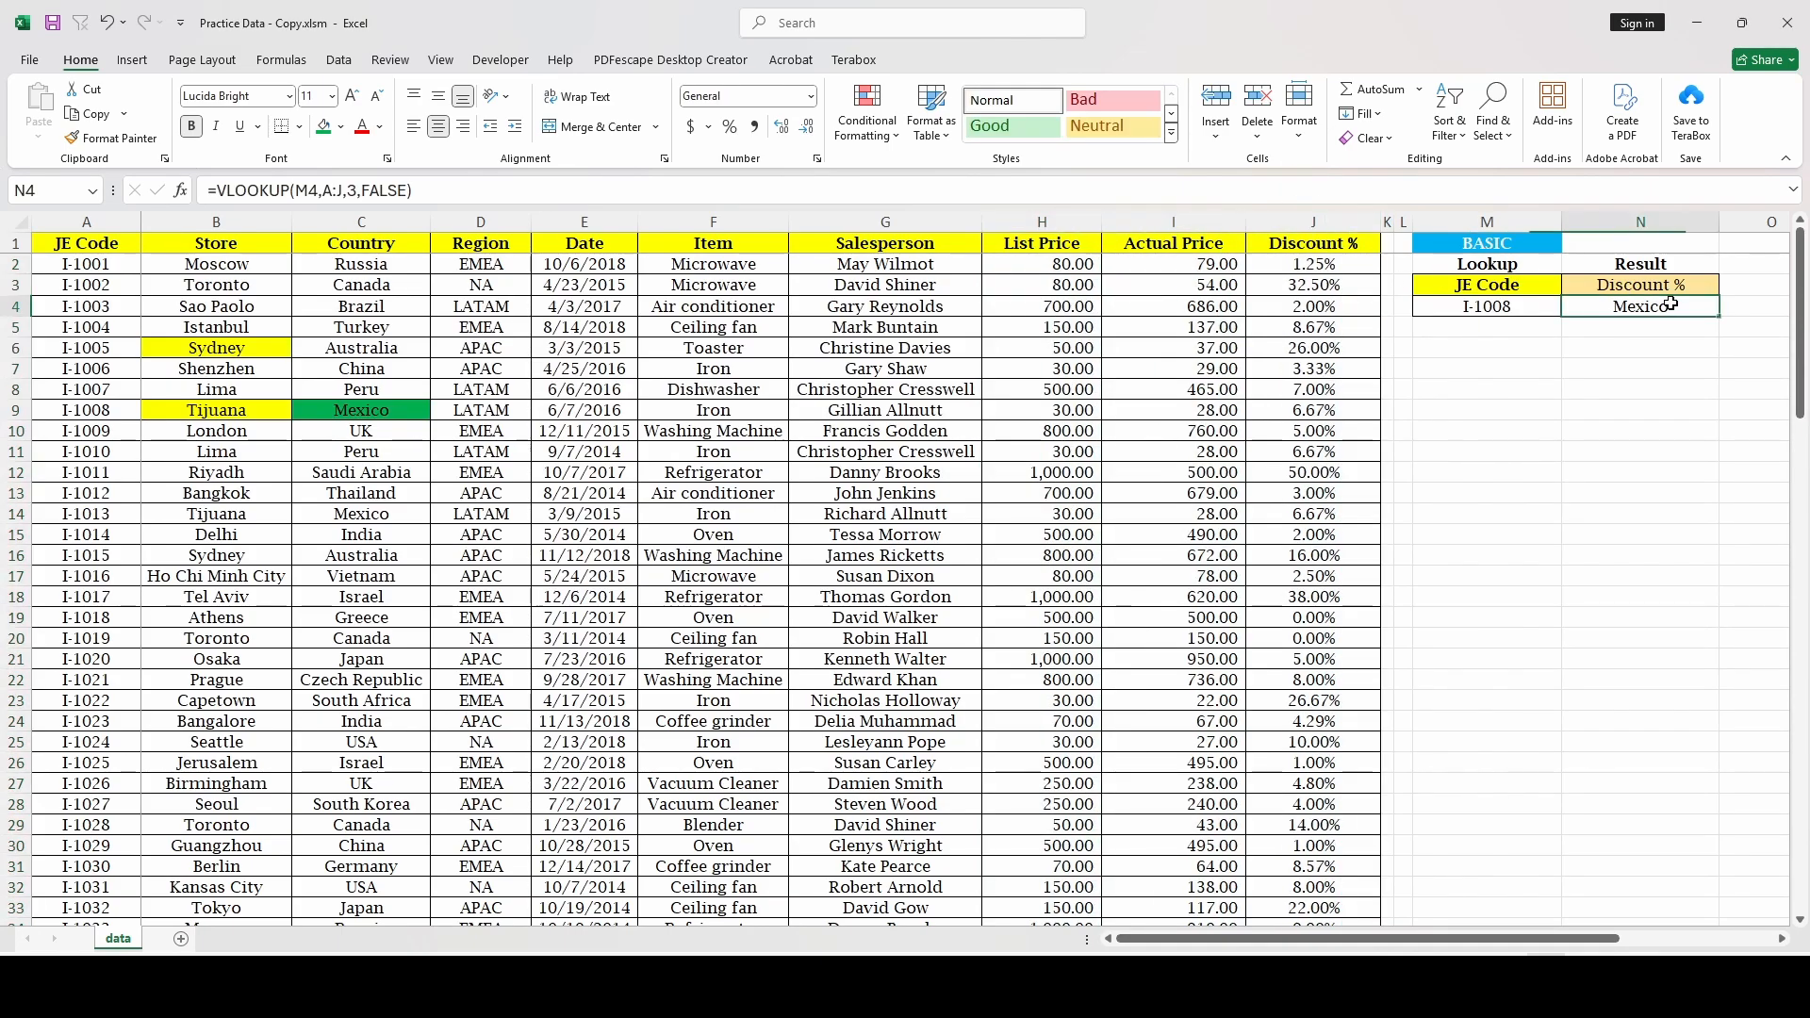
{"action": "left_click", "coordinate": [353, 190]}
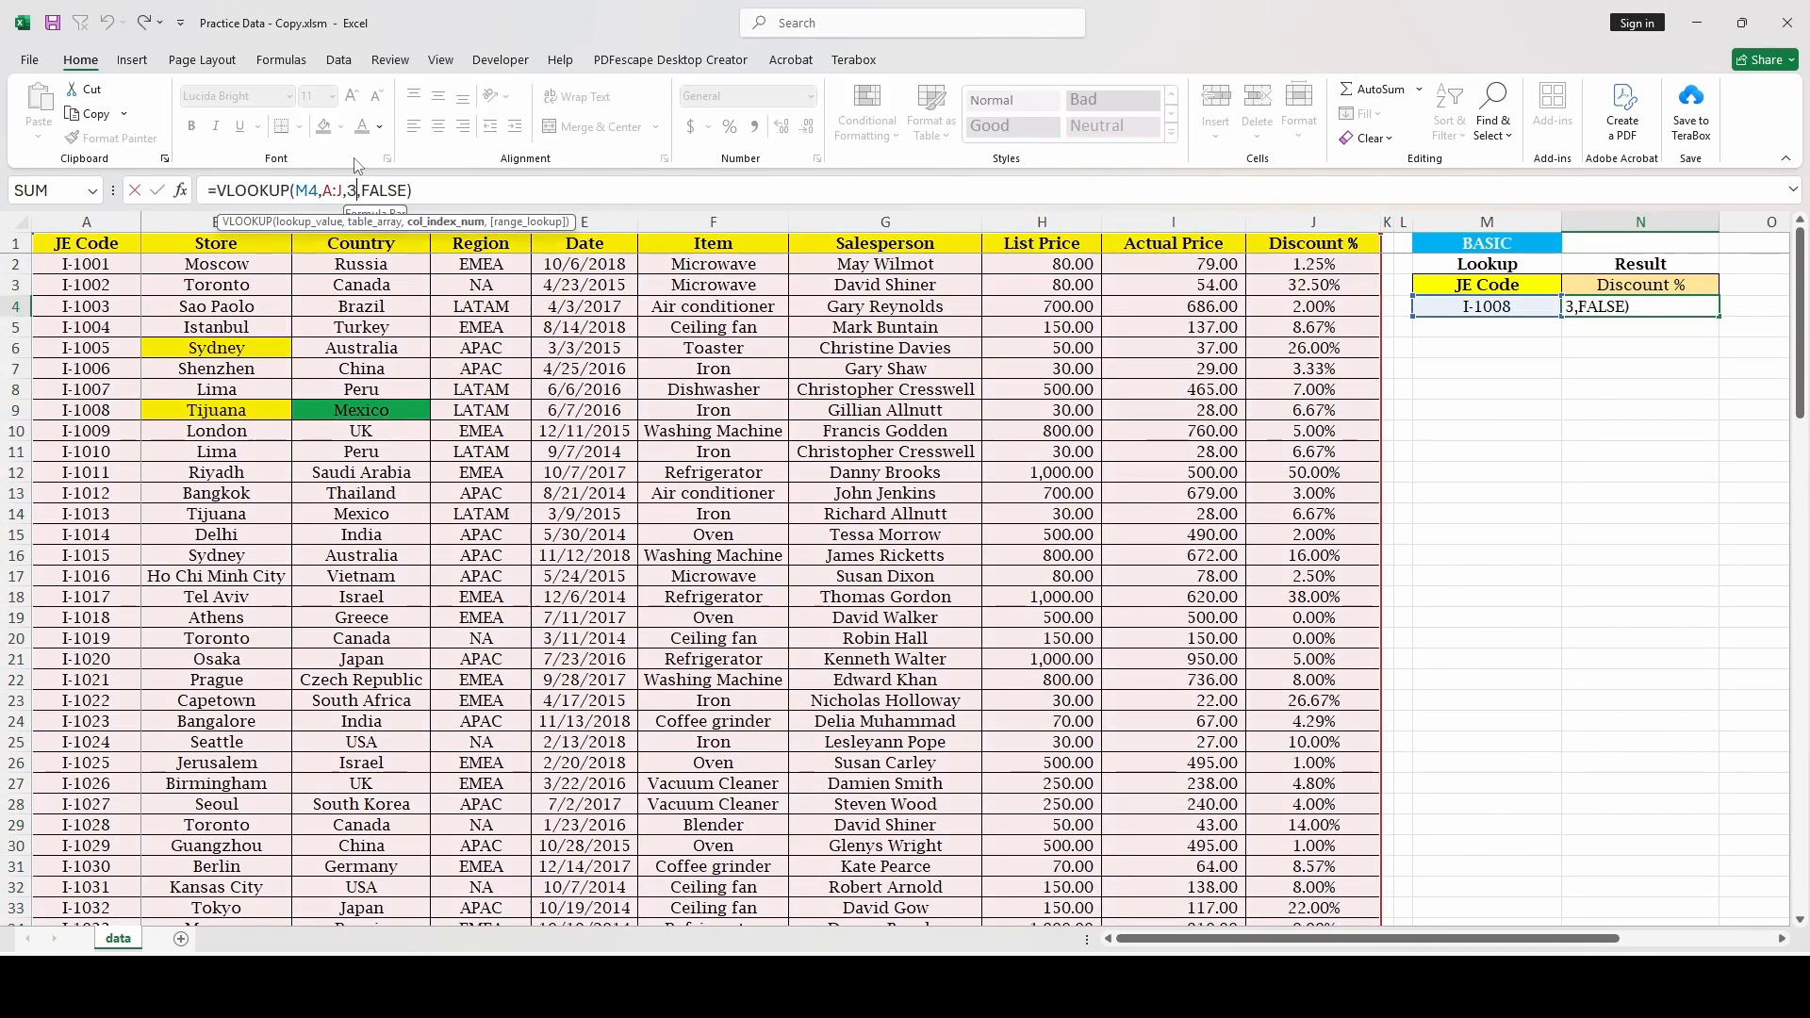
{"action": "key", "text": "shift+Left"}
{"action": "type", "text": "10"}
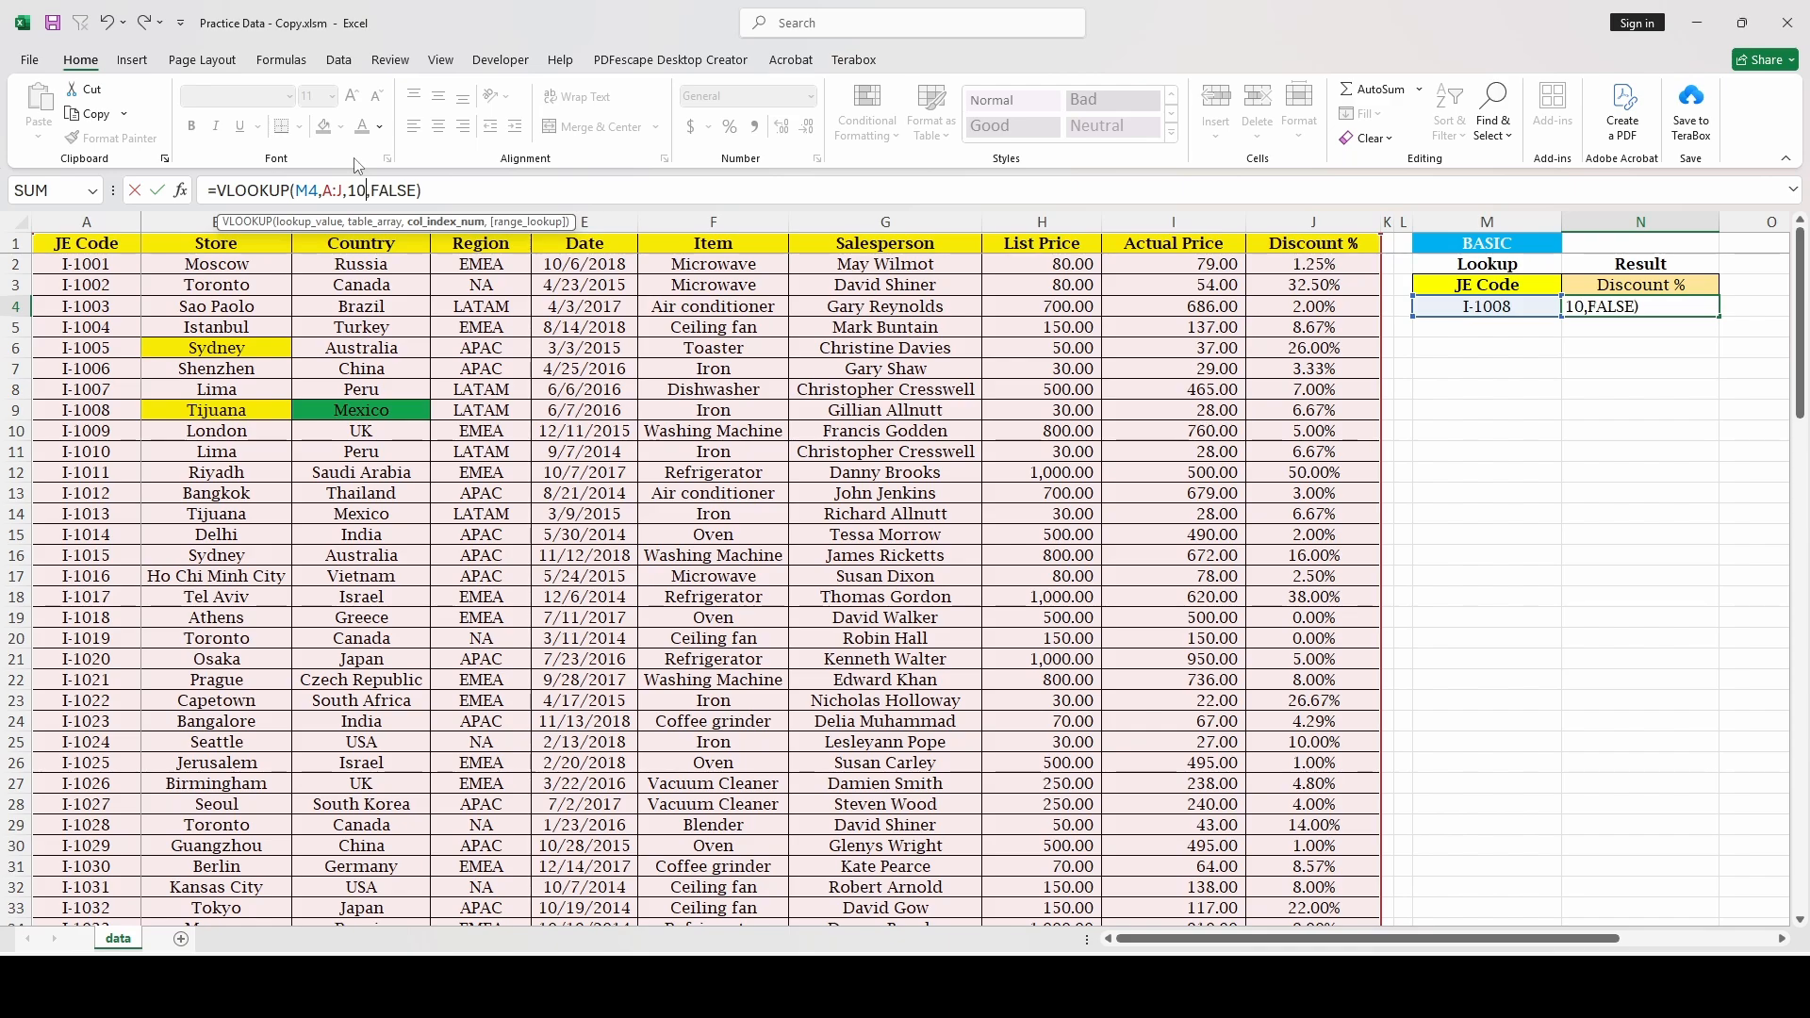
{"action": "key", "text": "Return"}
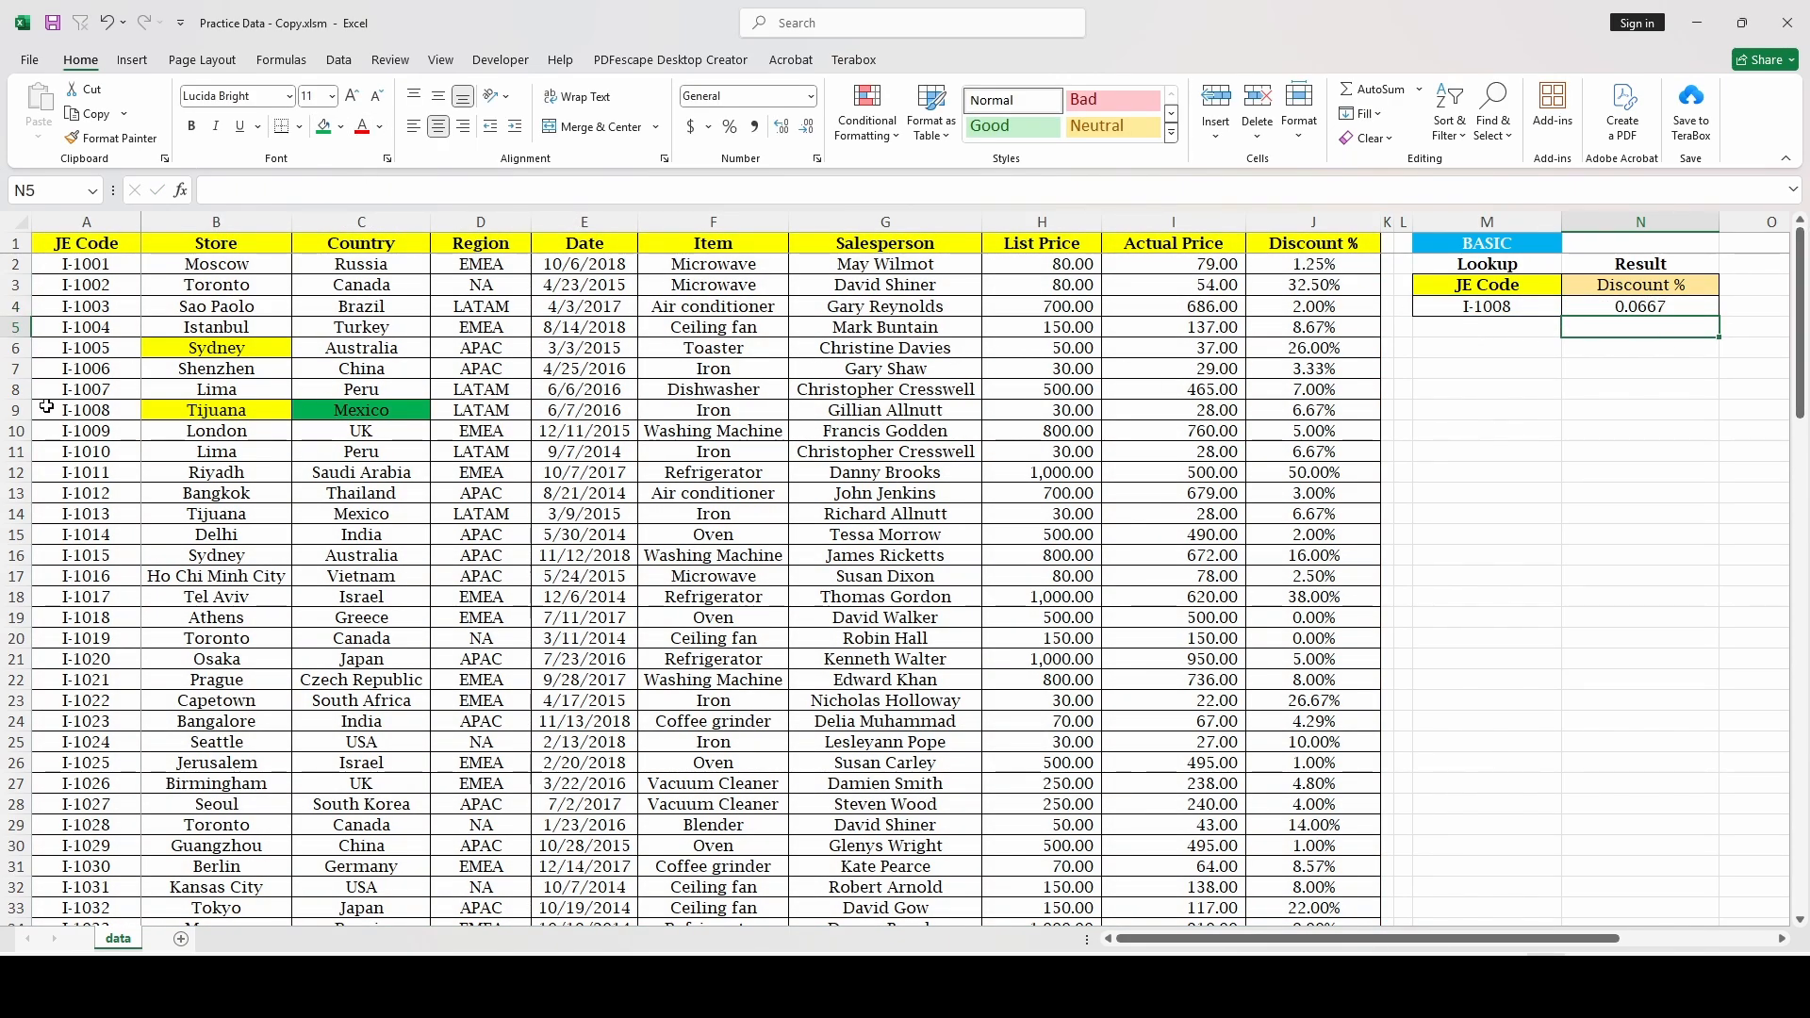
Step: Trace the I-1008 row across to its discount and fill the matching cell J9 with green
{"action": "left_click_drag", "start_coordinate": [66, 412], "coordinate": [1271, 416]}
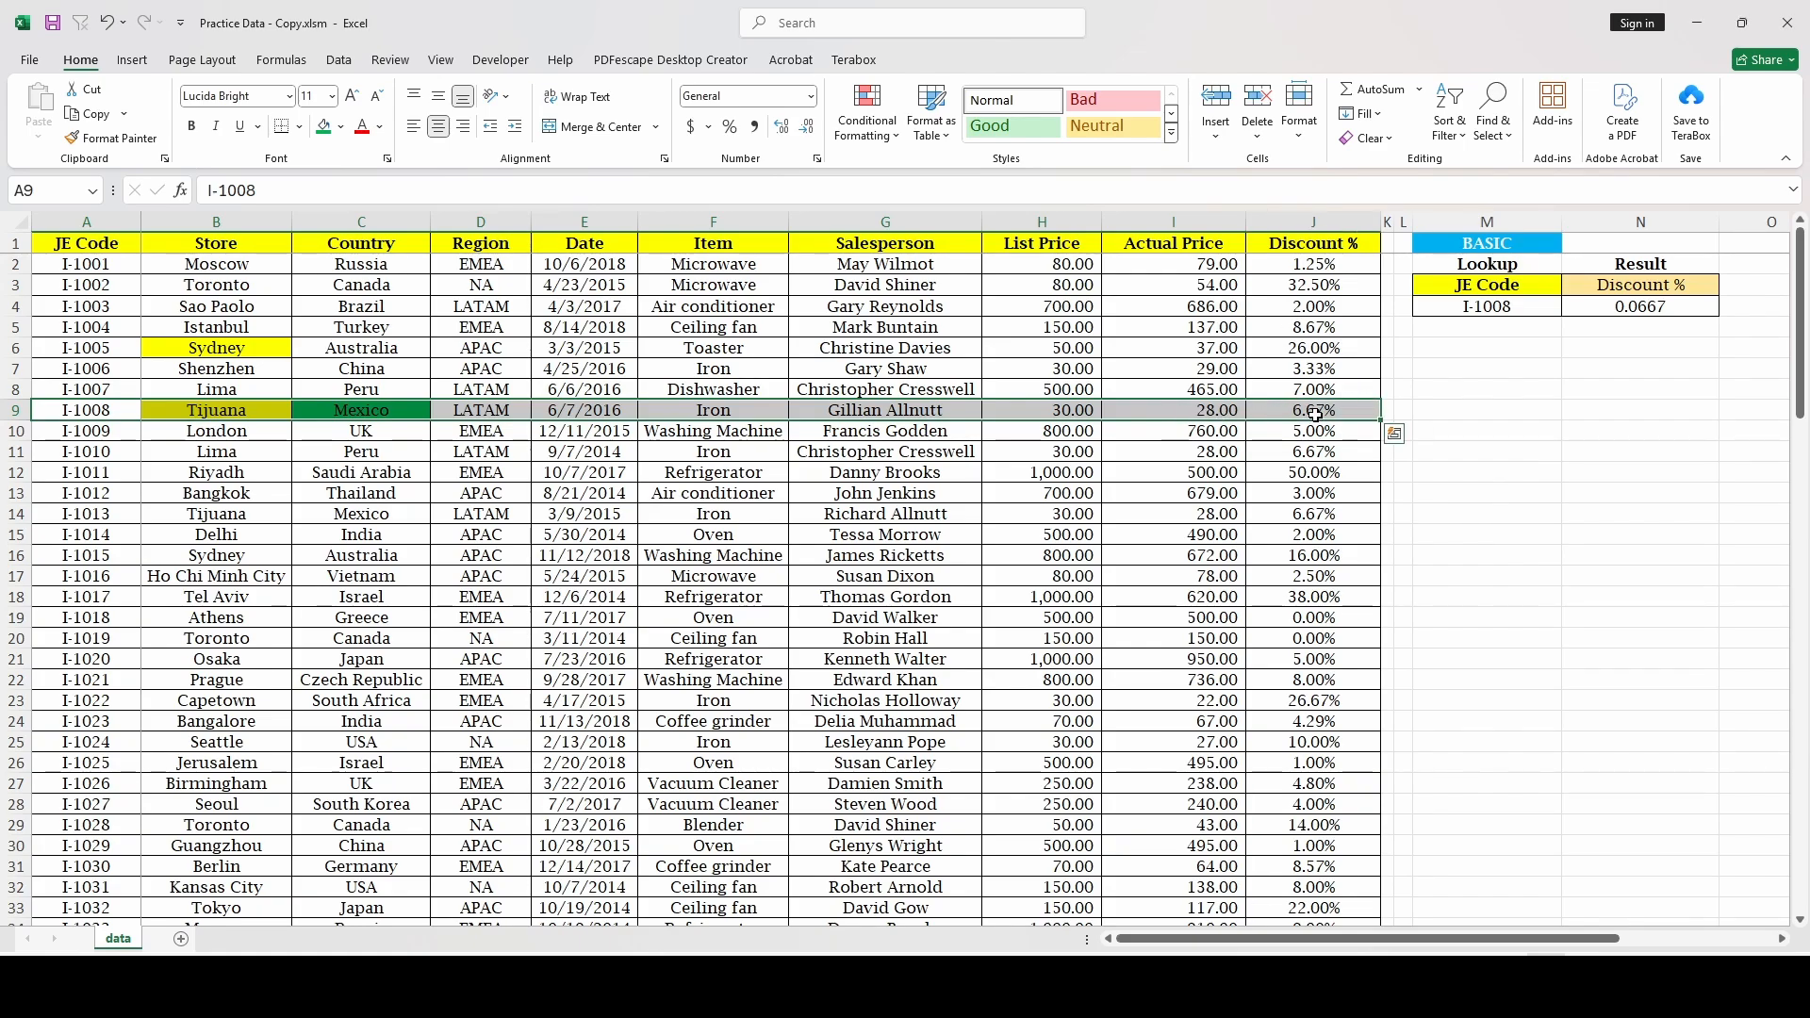
{"action": "left_click", "coordinate": [1315, 412]}
{"action": "left_click", "coordinate": [1653, 308]}
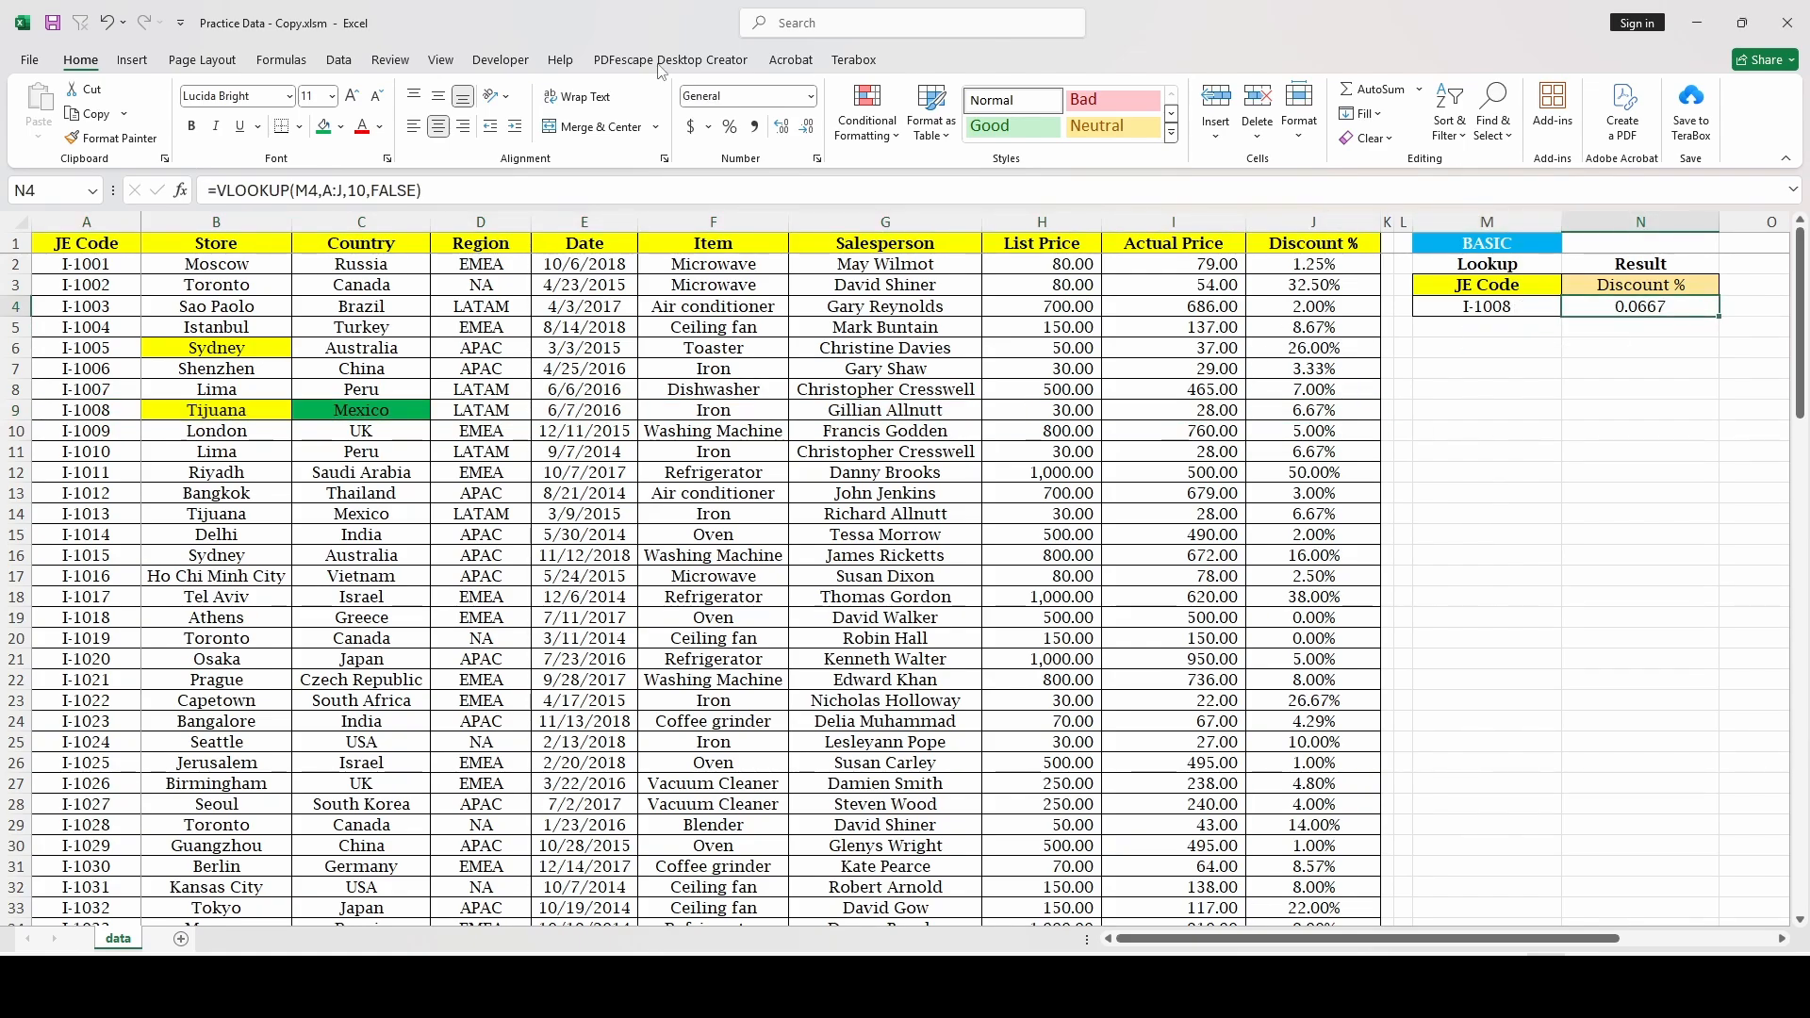
{"action": "left_click", "coordinate": [1313, 410]}
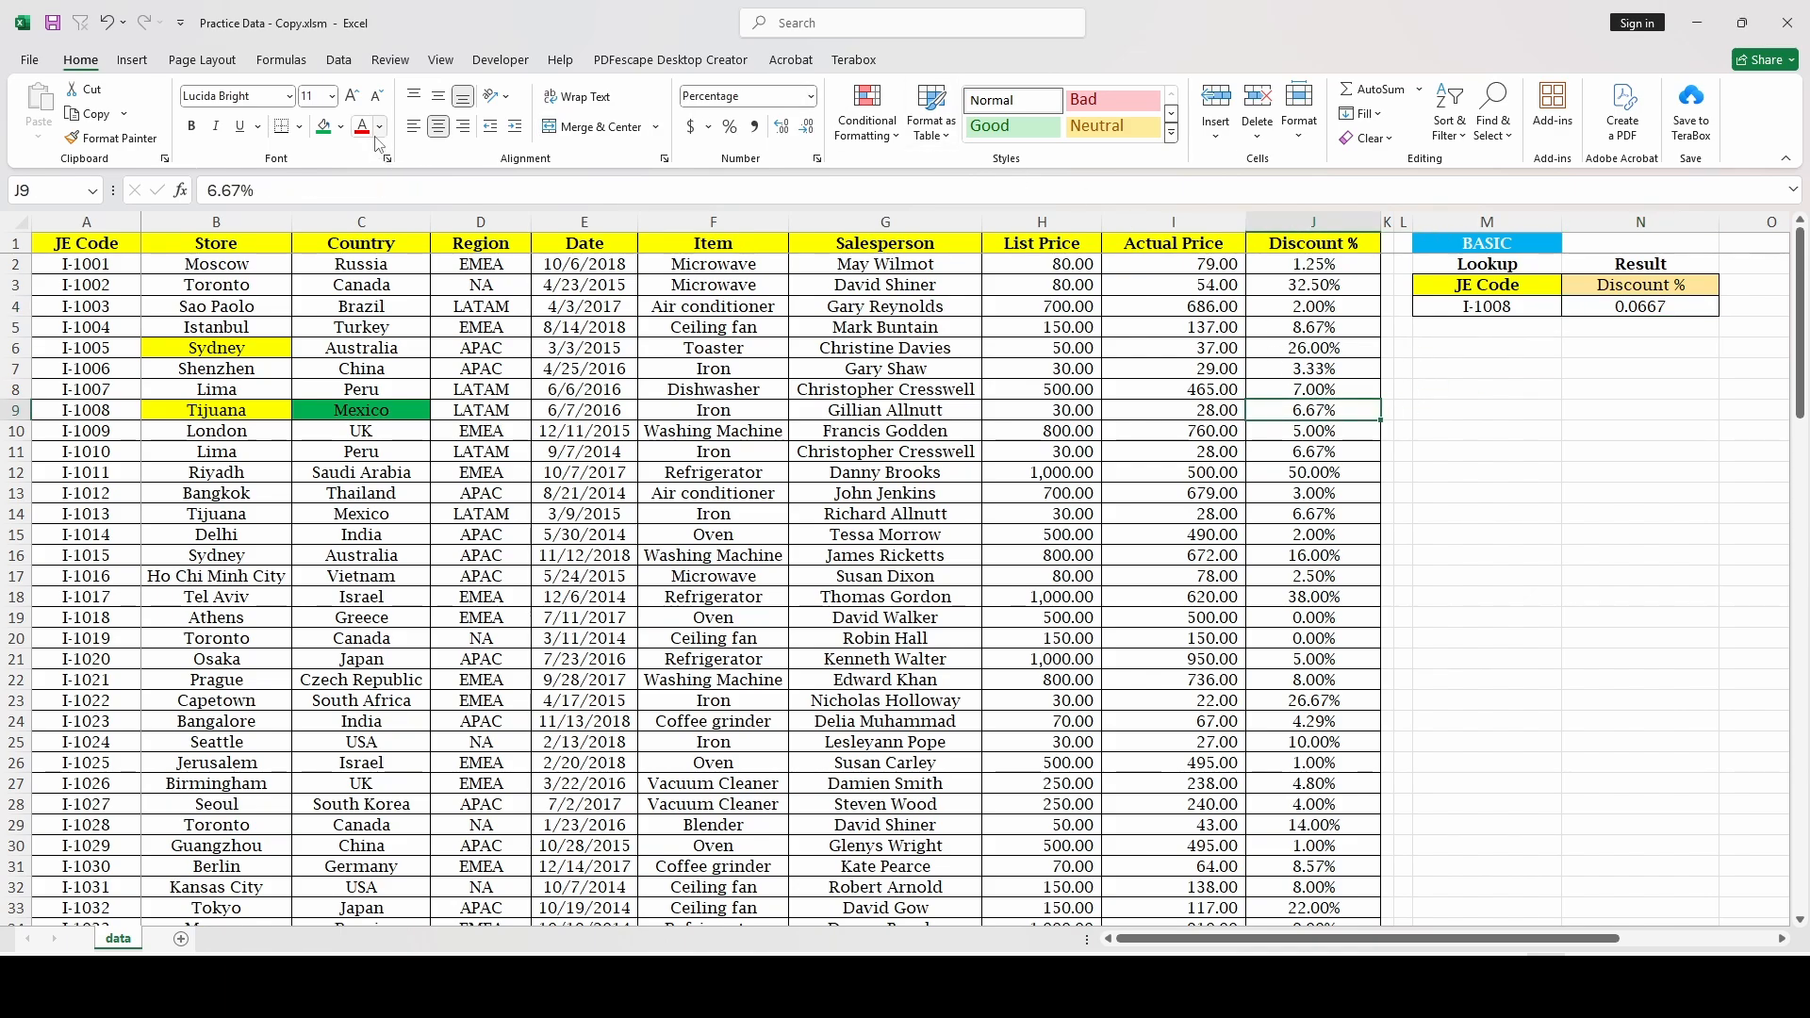
{"action": "left_click", "coordinate": [328, 126]}
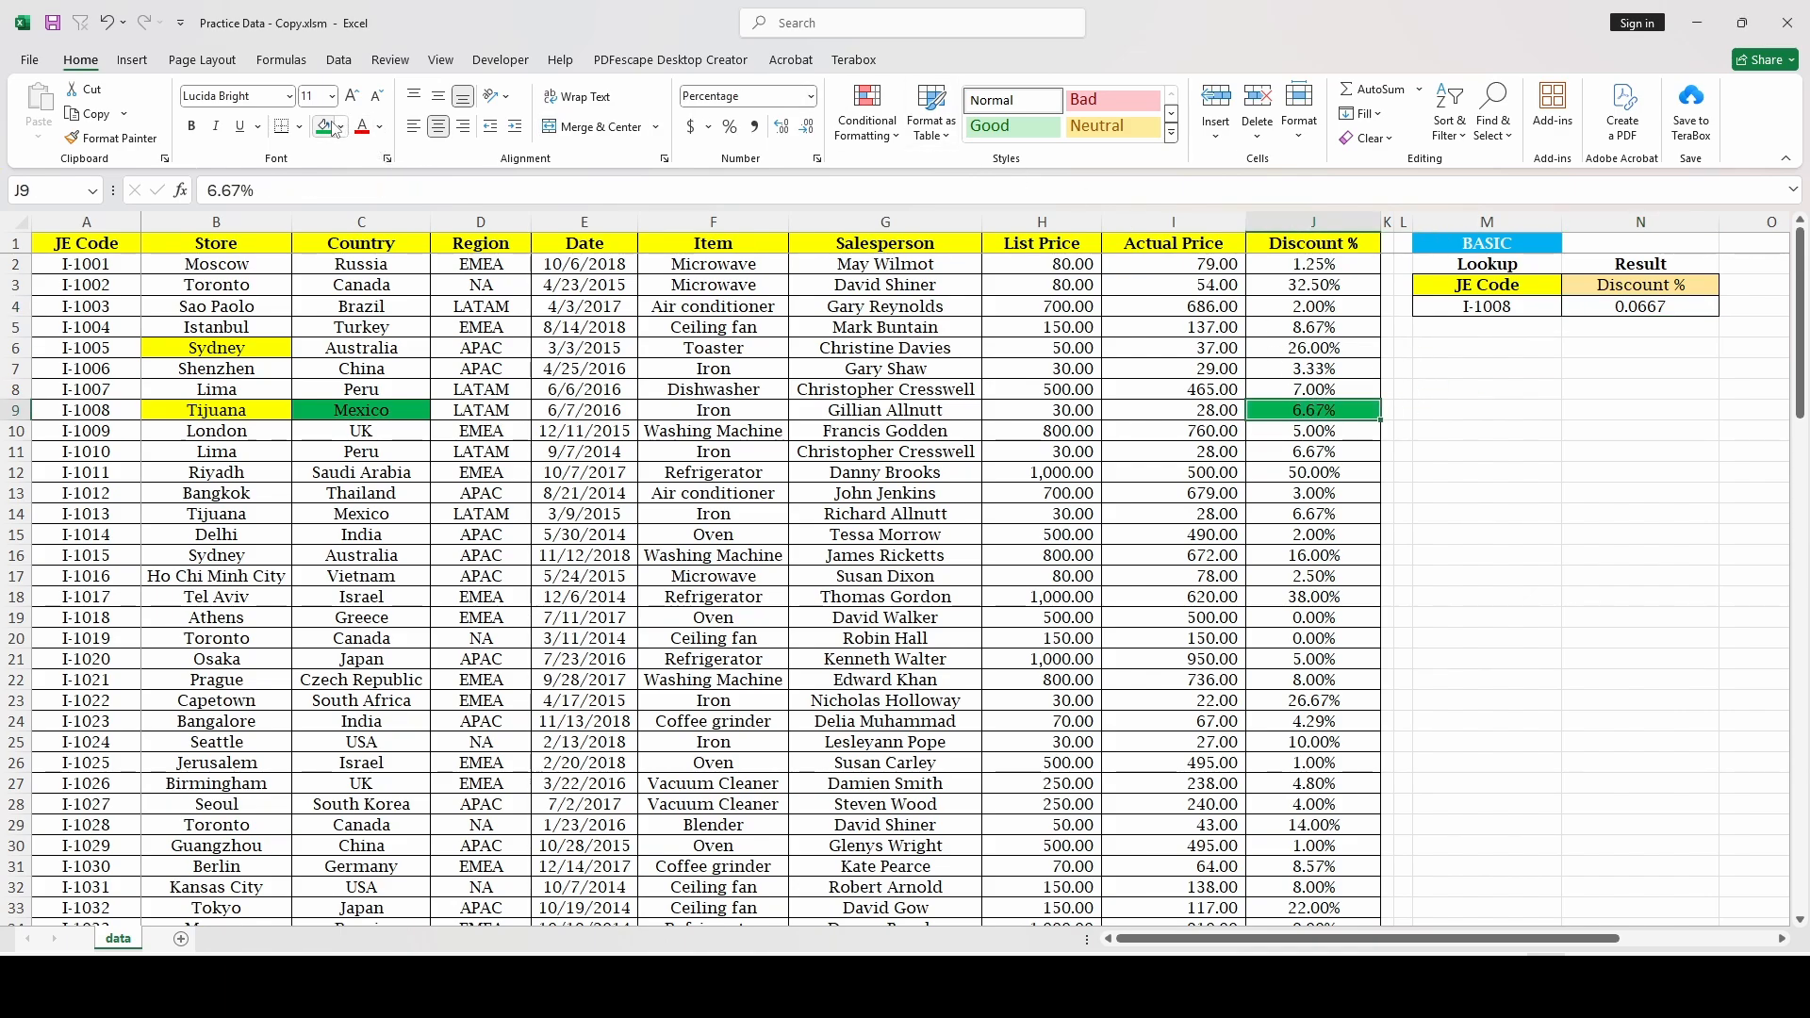
Step: Format the discount result in N4 as a percentage with two decimal places
{"action": "left_click", "coordinate": [1624, 308]}
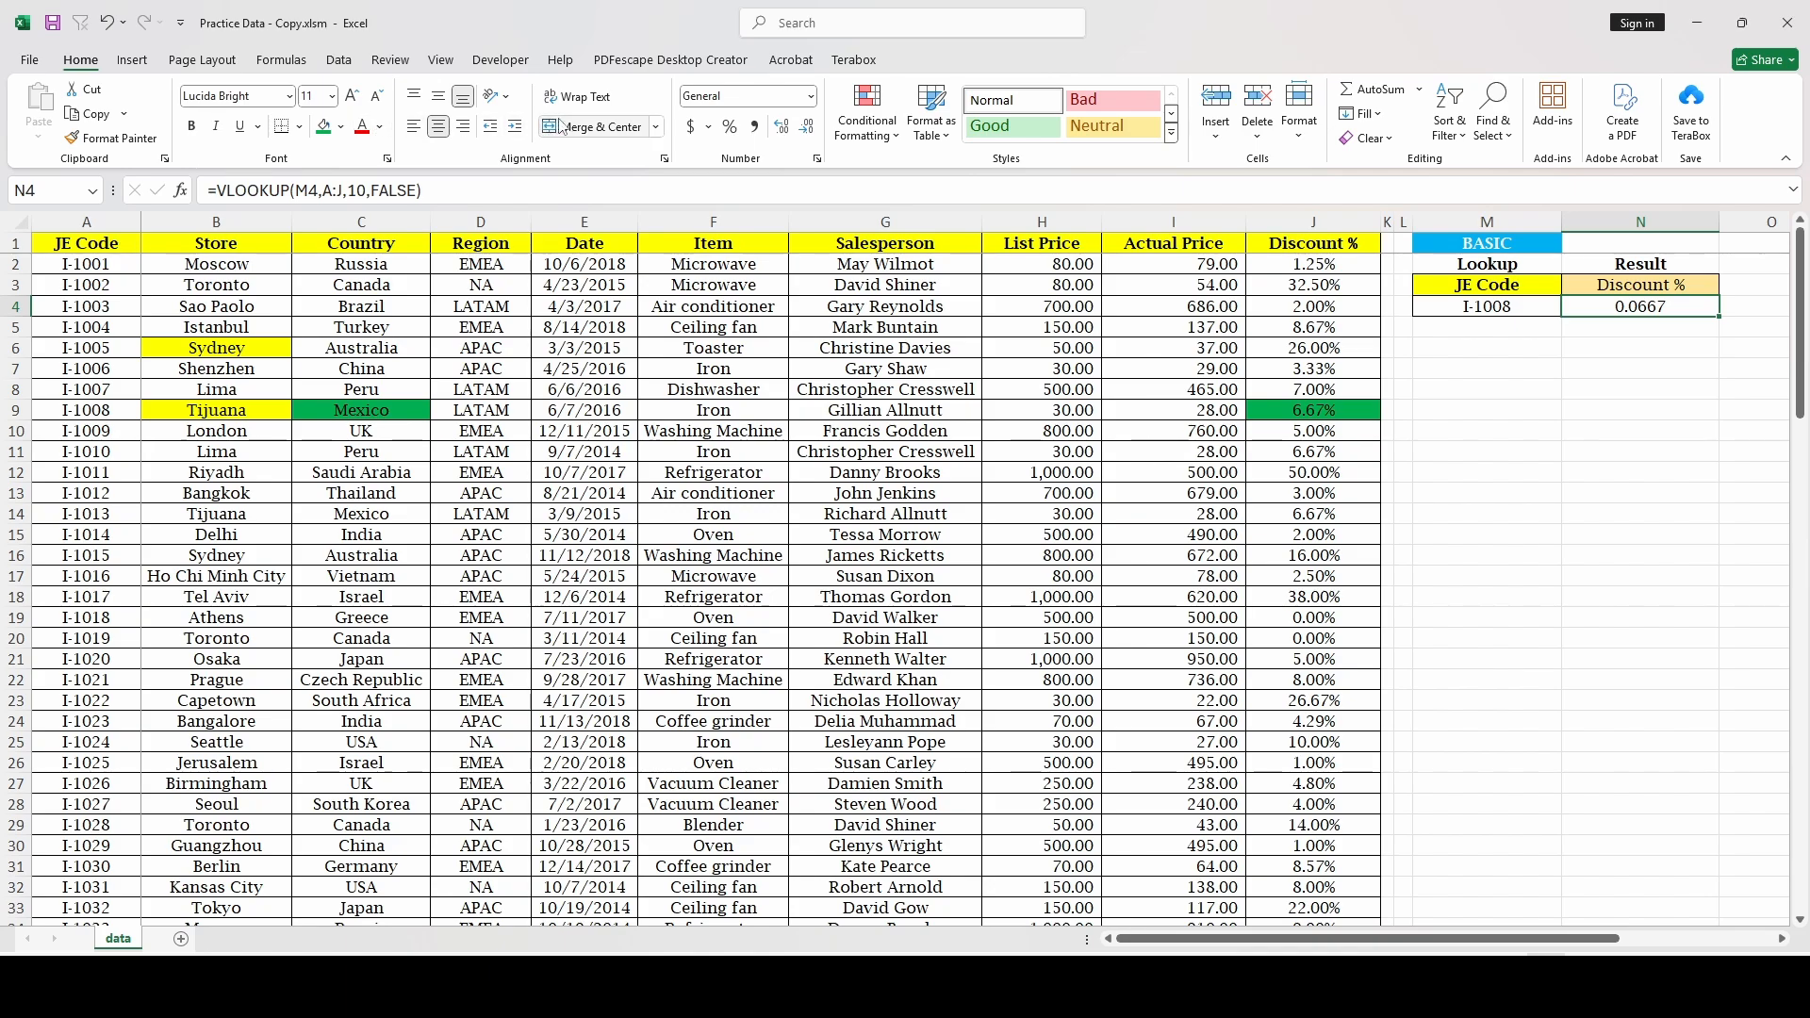
{"action": "left_click", "coordinate": [729, 127]}
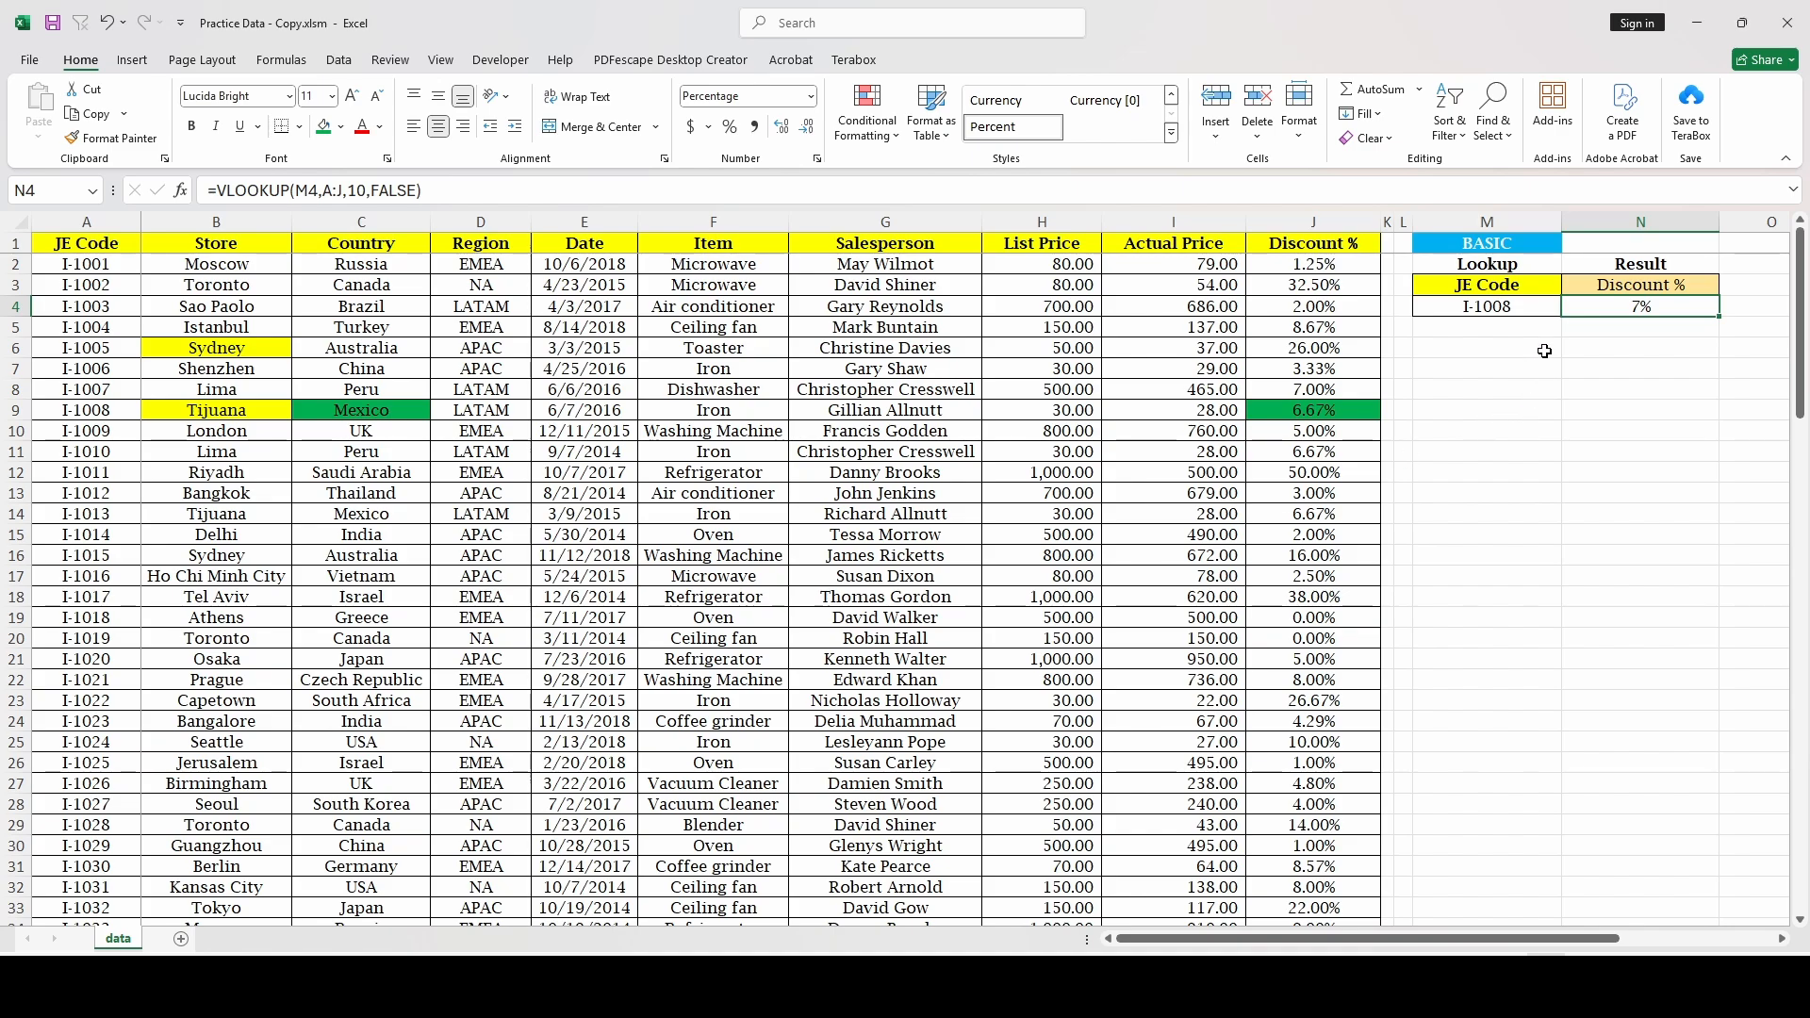
{"action": "right_click", "coordinate": [1705, 321]}
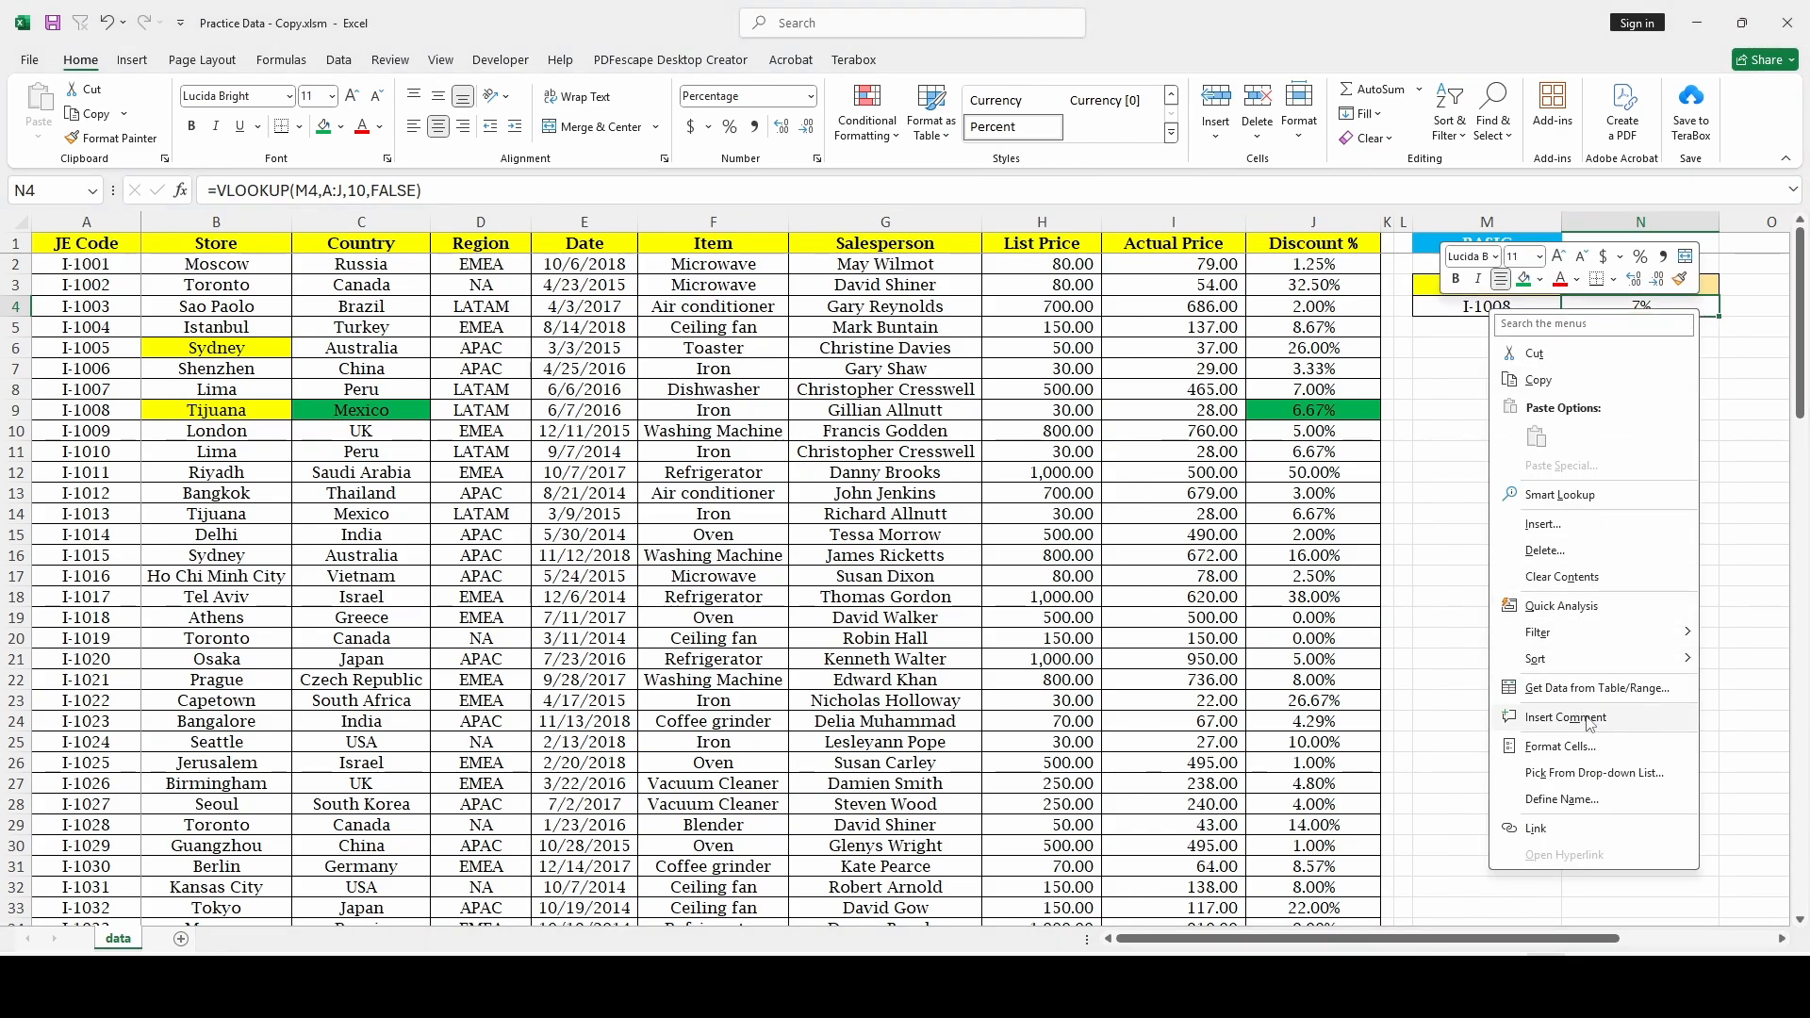
{"action": "left_click", "coordinate": [1587, 747]}
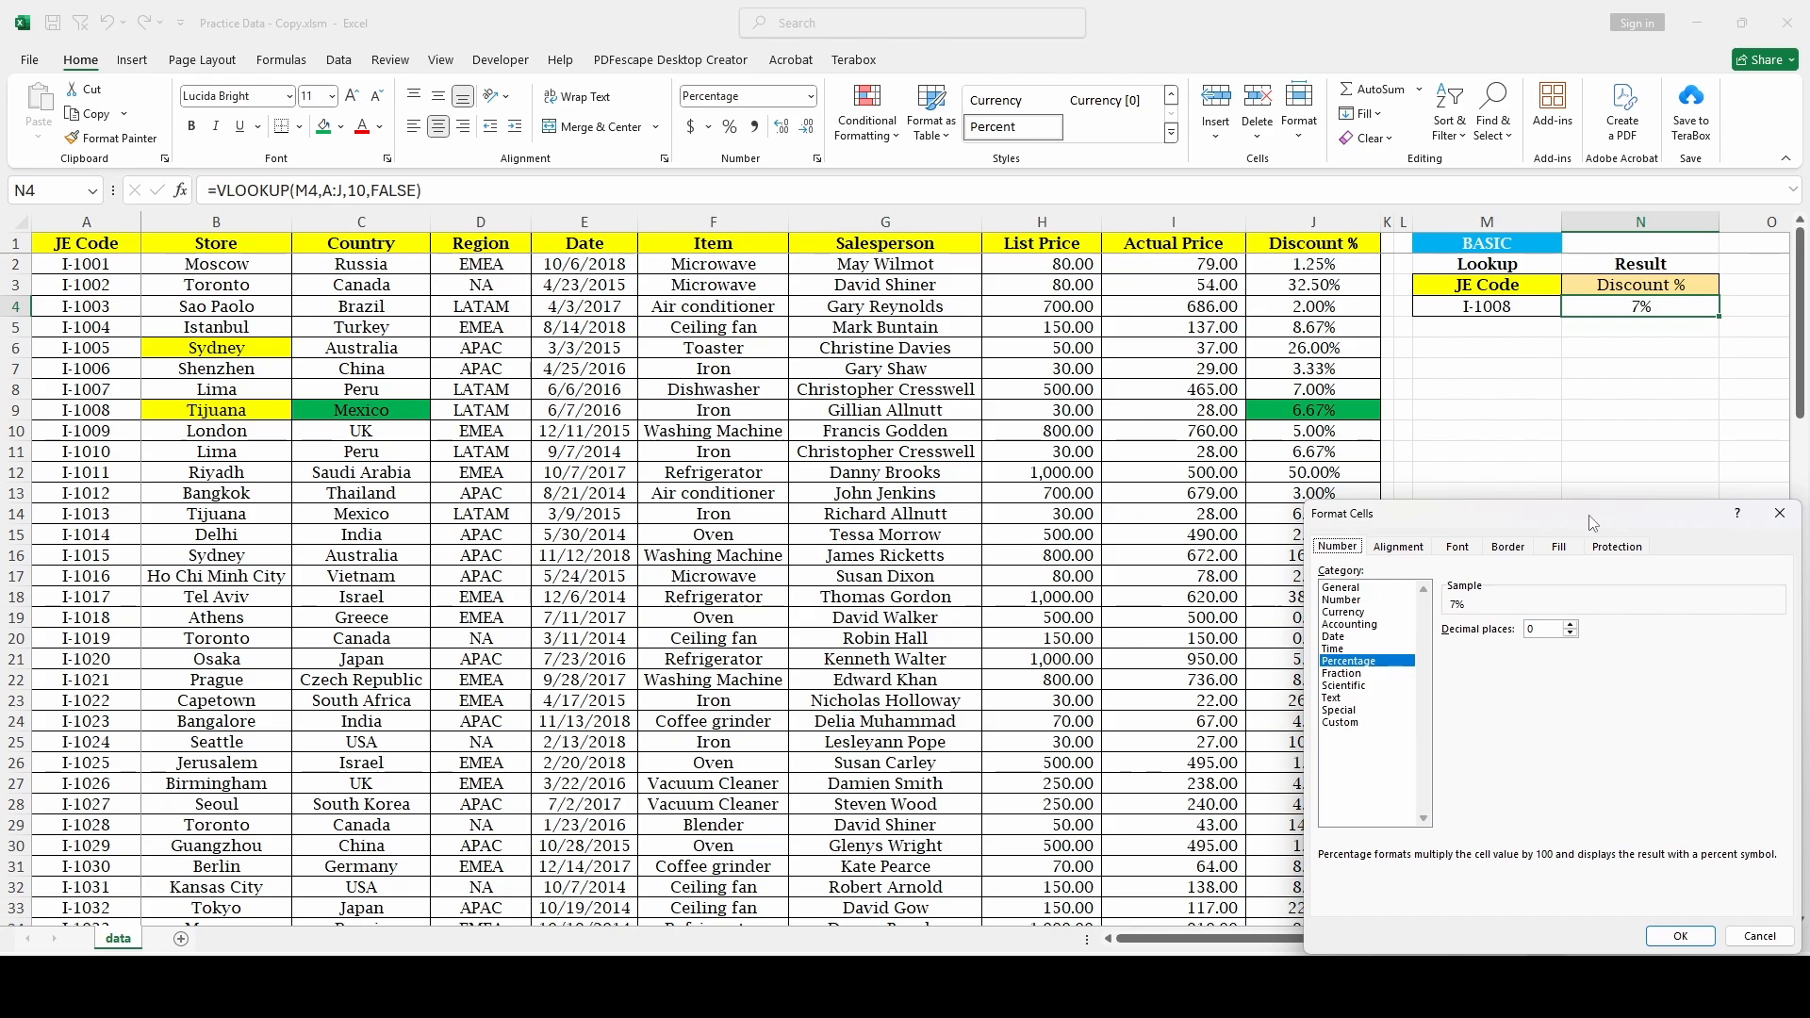
{"action": "left_click_drag", "start_coordinate": [1593, 524], "coordinate": [1204, 218]}
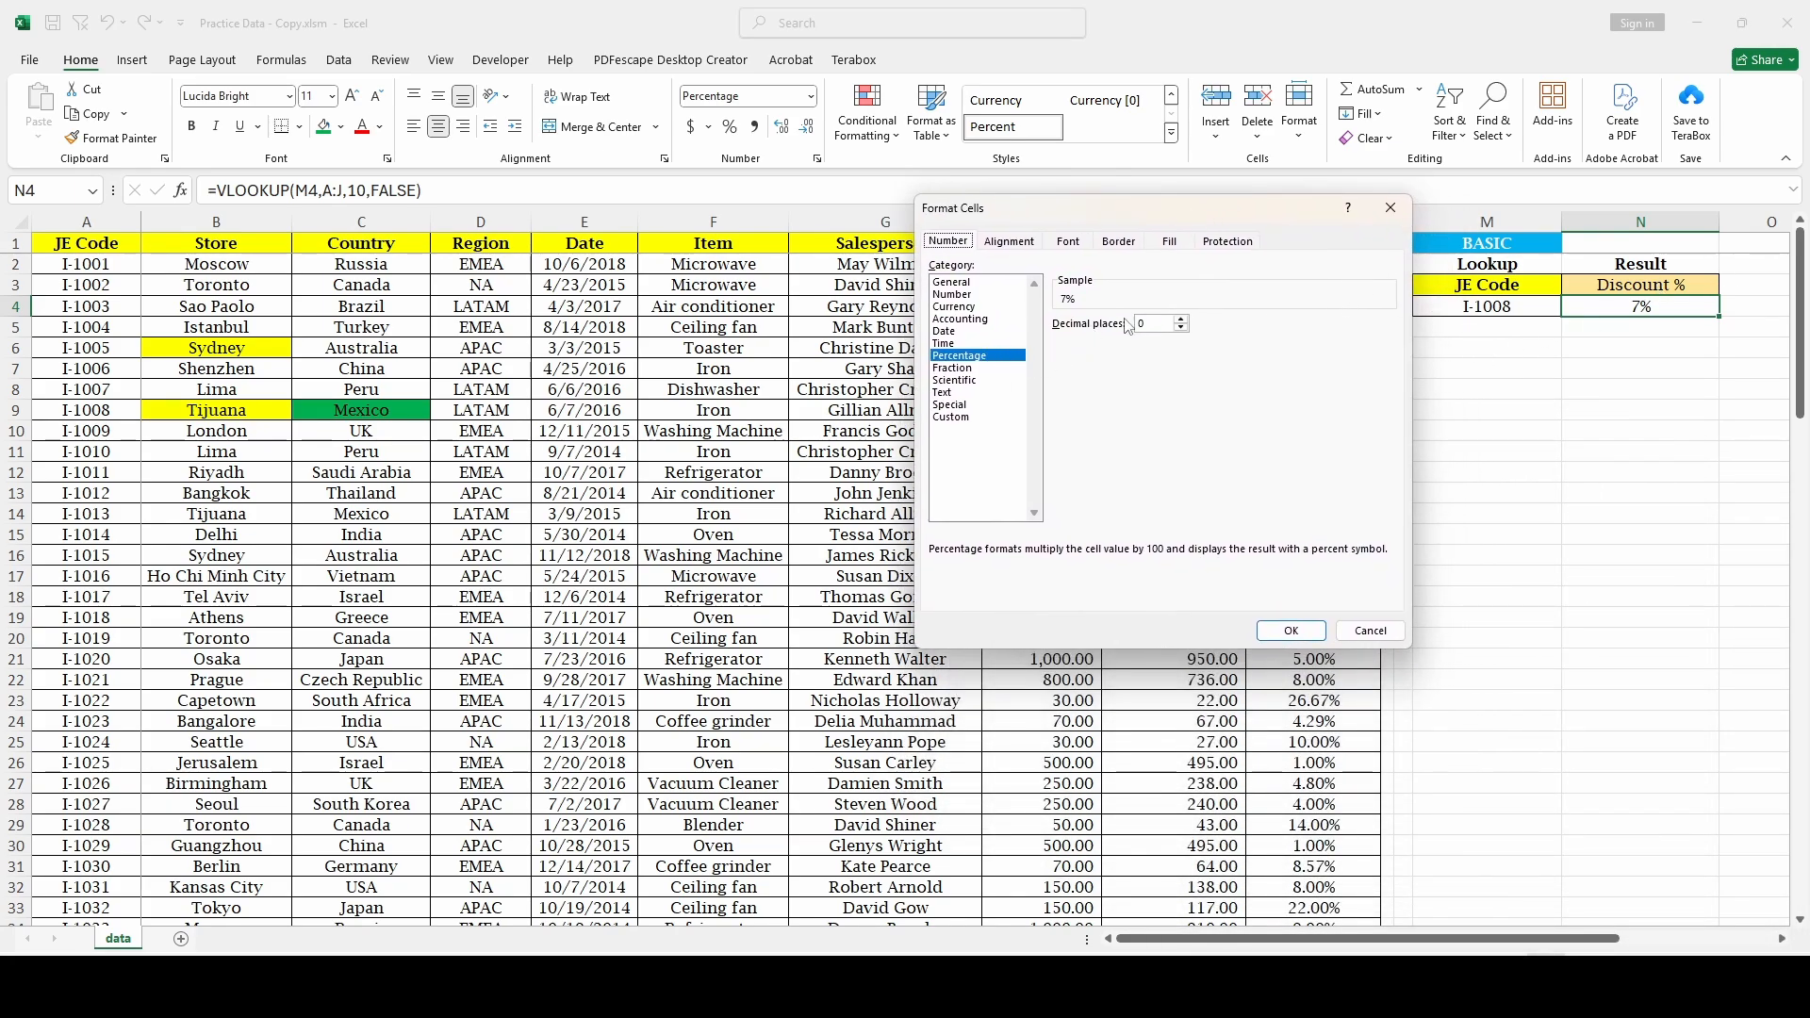
{"action": "left_click", "coordinate": [1183, 327]}
{"action": "left_click", "coordinate": [1277, 632]}
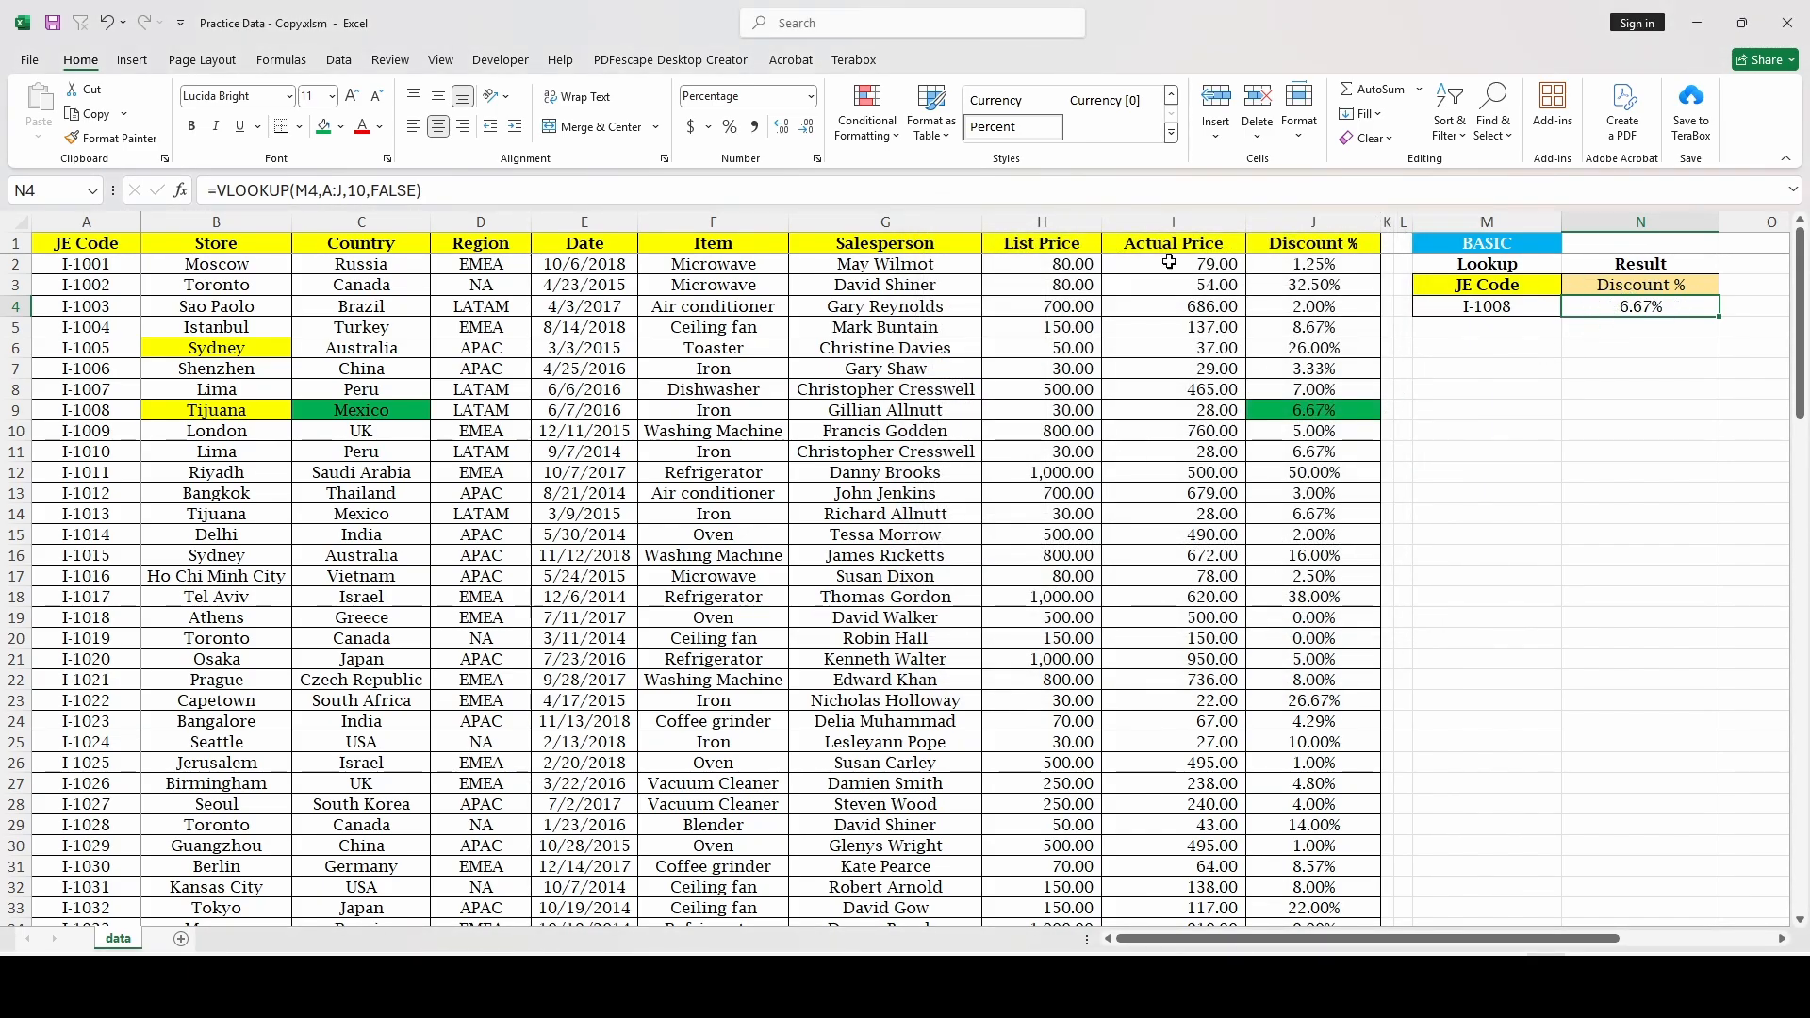
Step: Fill the discount result cell N4 with green to match the highlighted source cell
{"action": "left_click", "coordinate": [323, 129]}
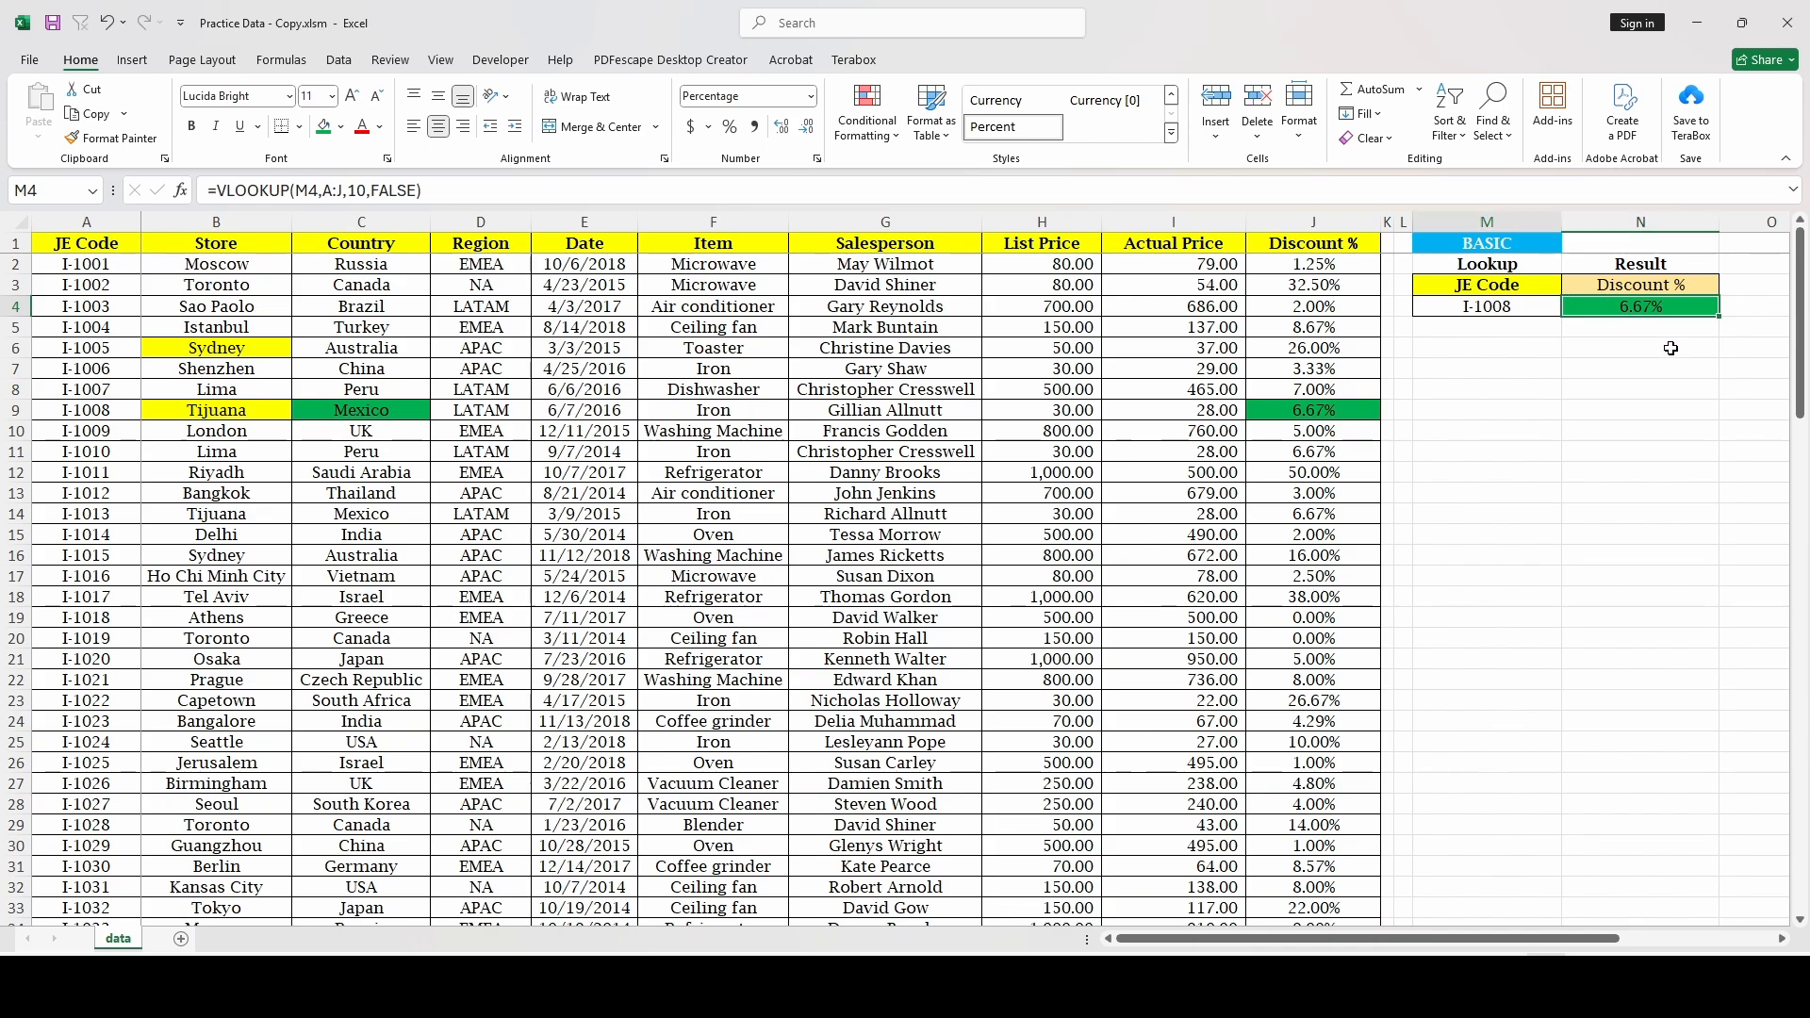
{"action": "key", "text": "Left"}
{"action": "key", "text": "Right"}
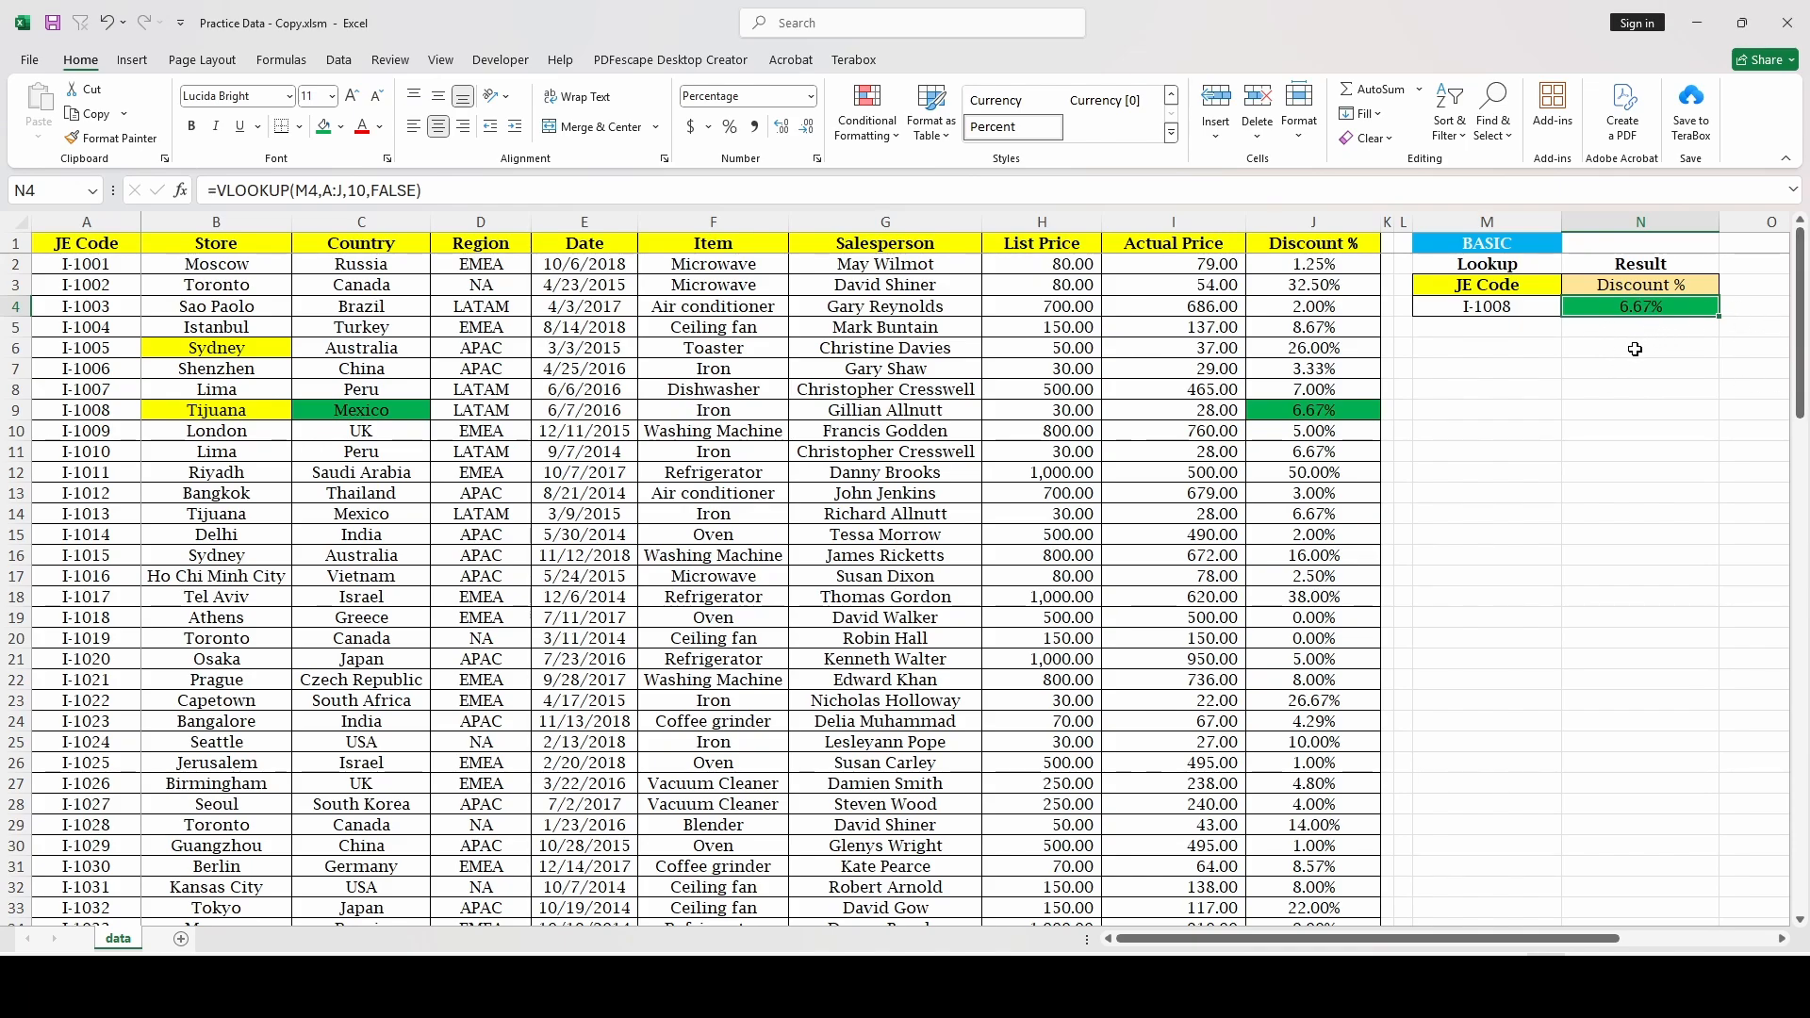
Step: Widen column Q, which holds the Discount % result header of the ADVANCE LOOKUP section
{"action": "key", "text": "Right"}
{"action": "key", "text": "Right"}
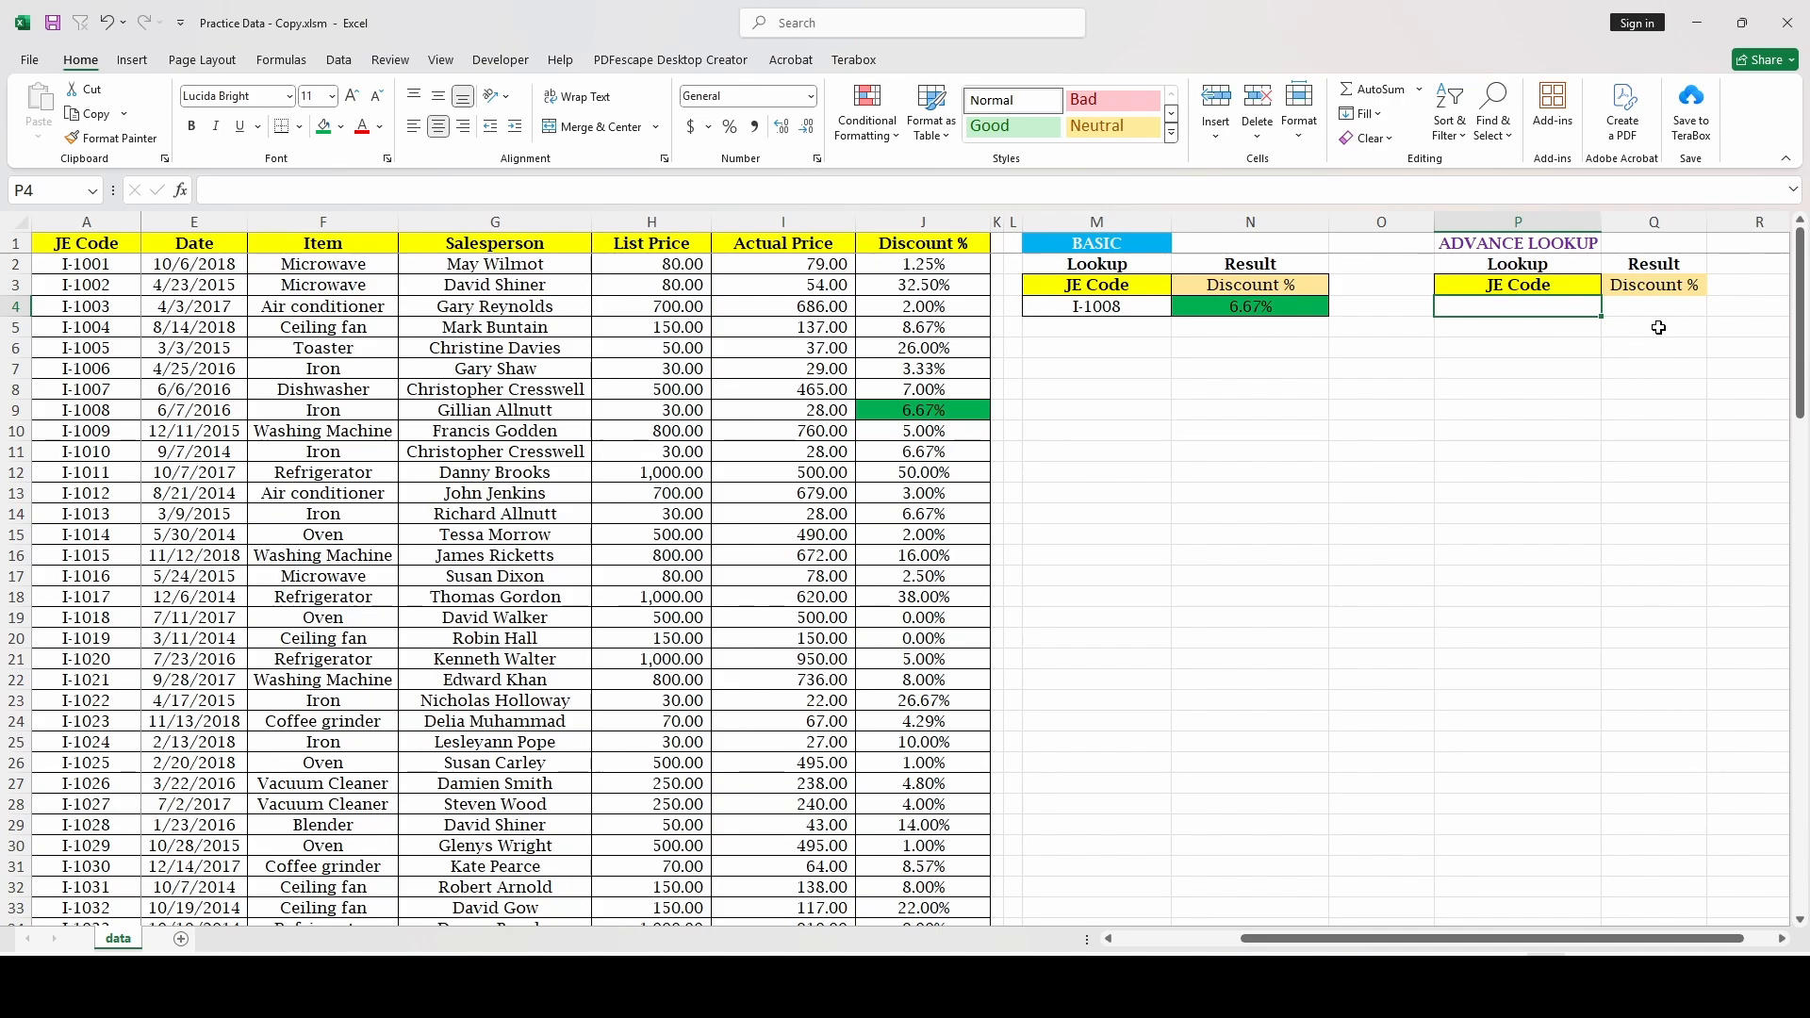
{"action": "left_click_drag", "start_coordinate": [1709, 230], "coordinate": [1745, 230]}
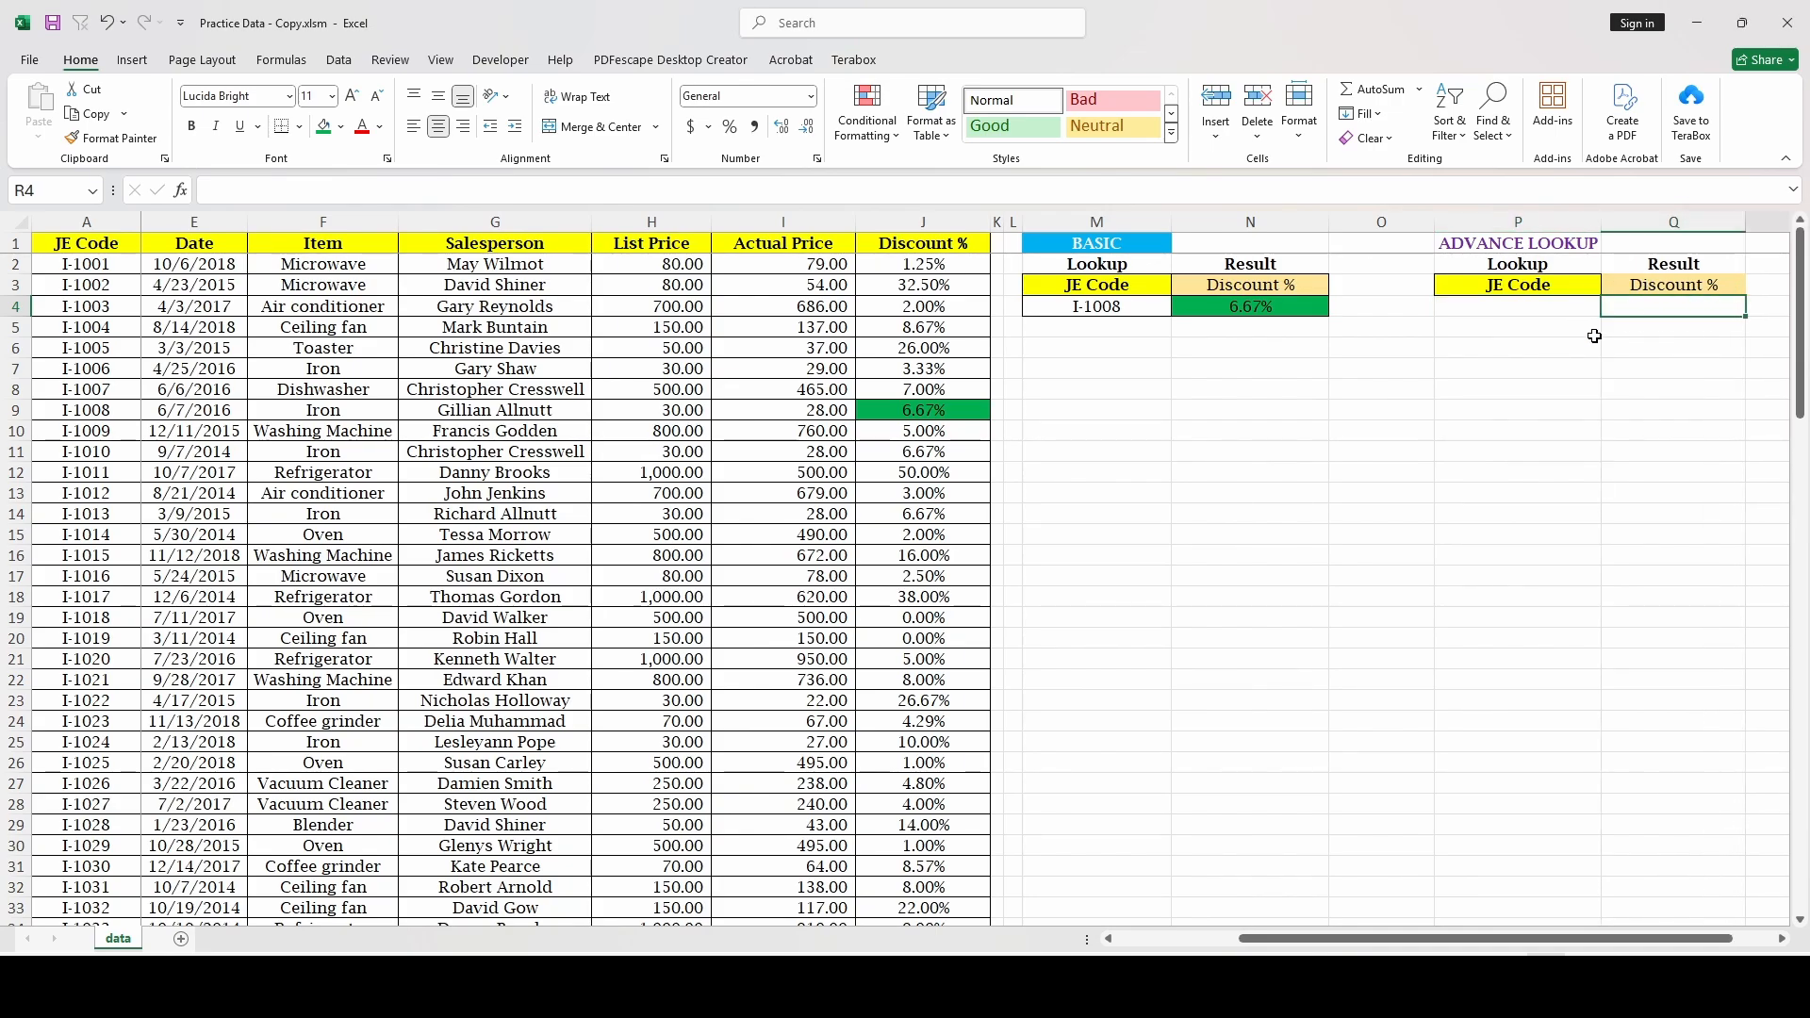
{"action": "scroll", "coordinate": [1594, 337], "scroll_direction": "right", "scroll_amount": 1}
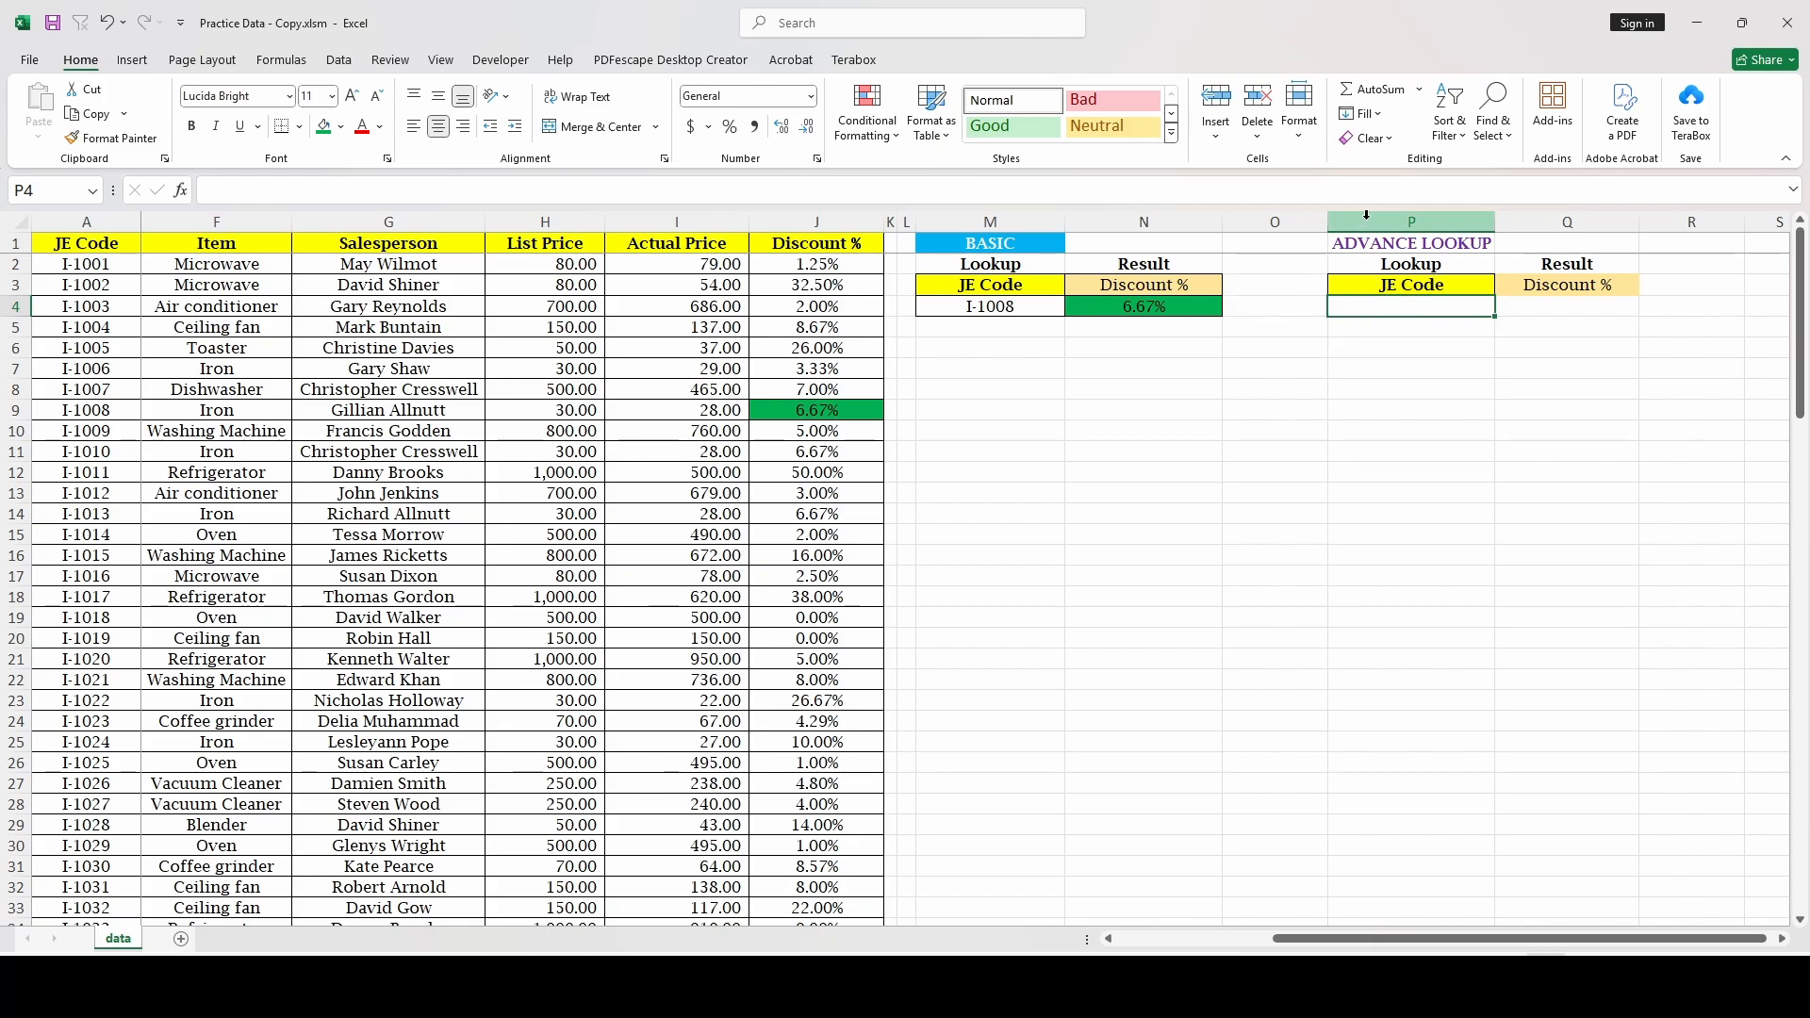
Step: Set the data validation of the ADVANCE LOOKUP JE Code cell P4 to allow a list
{"action": "left_click", "coordinate": [1411, 222]}
{"action": "left_click", "coordinate": [1390, 304]}
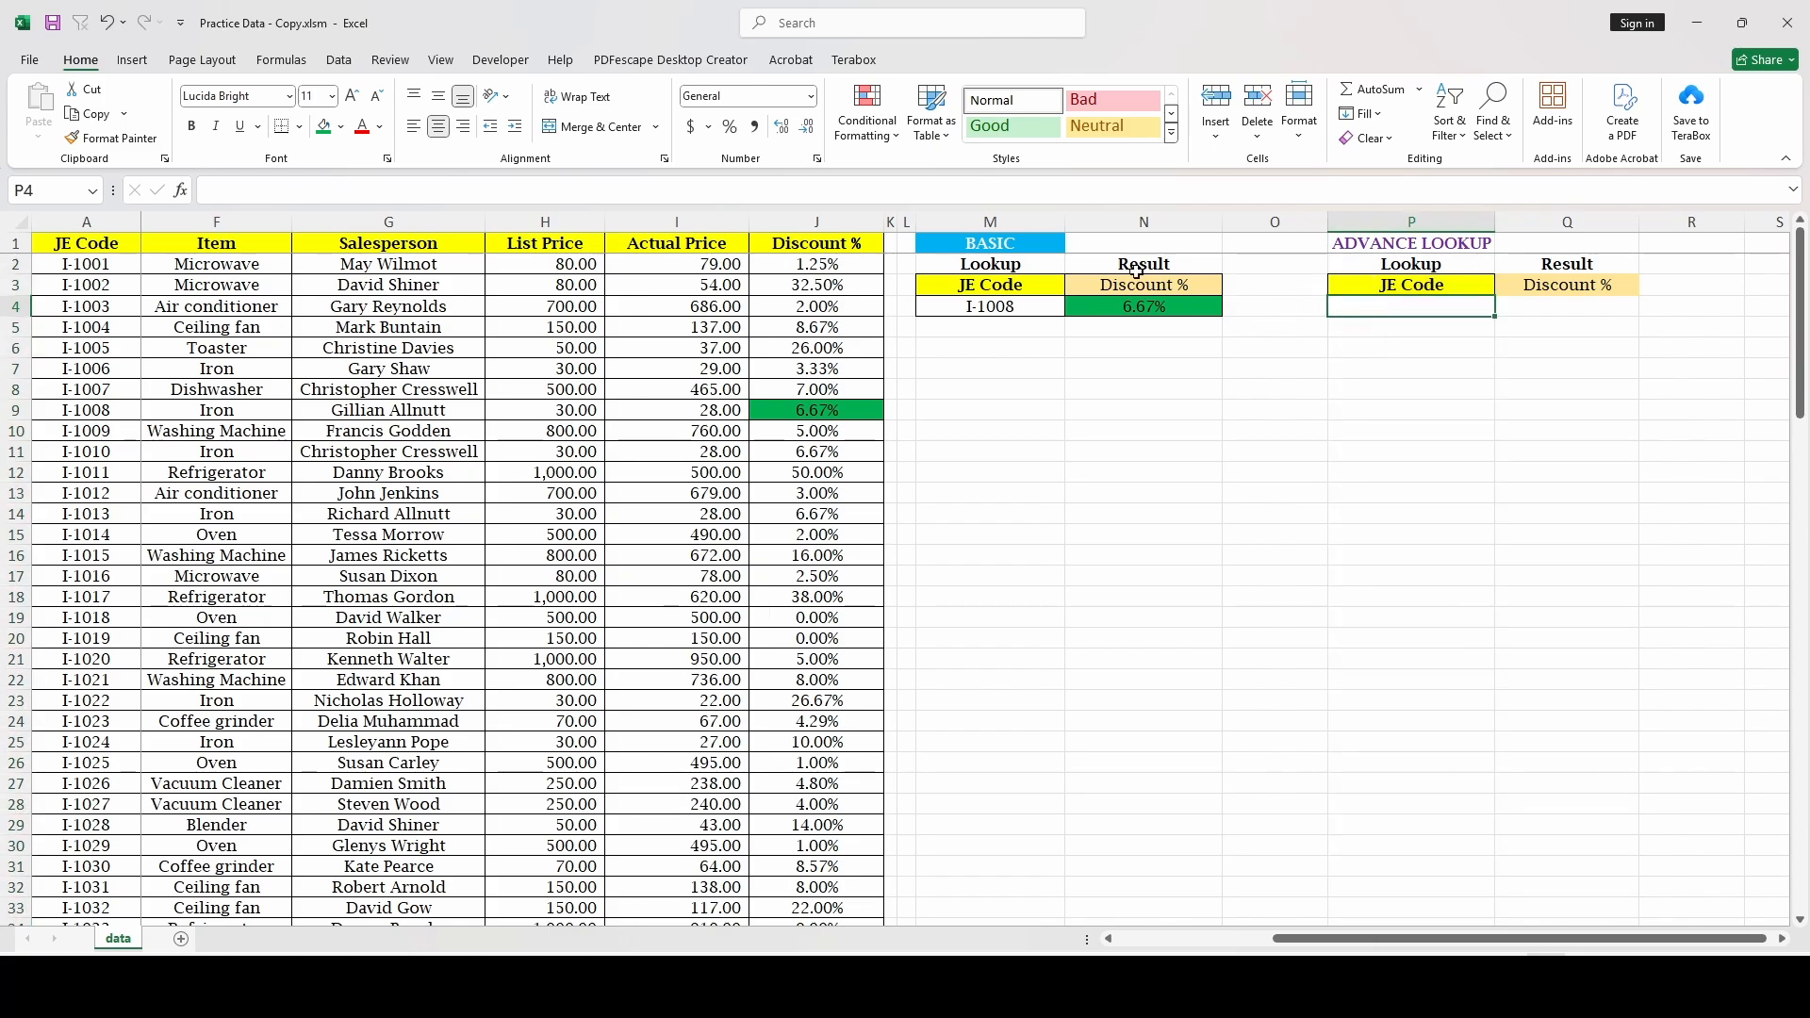
{"action": "left_click", "coordinate": [351, 64]}
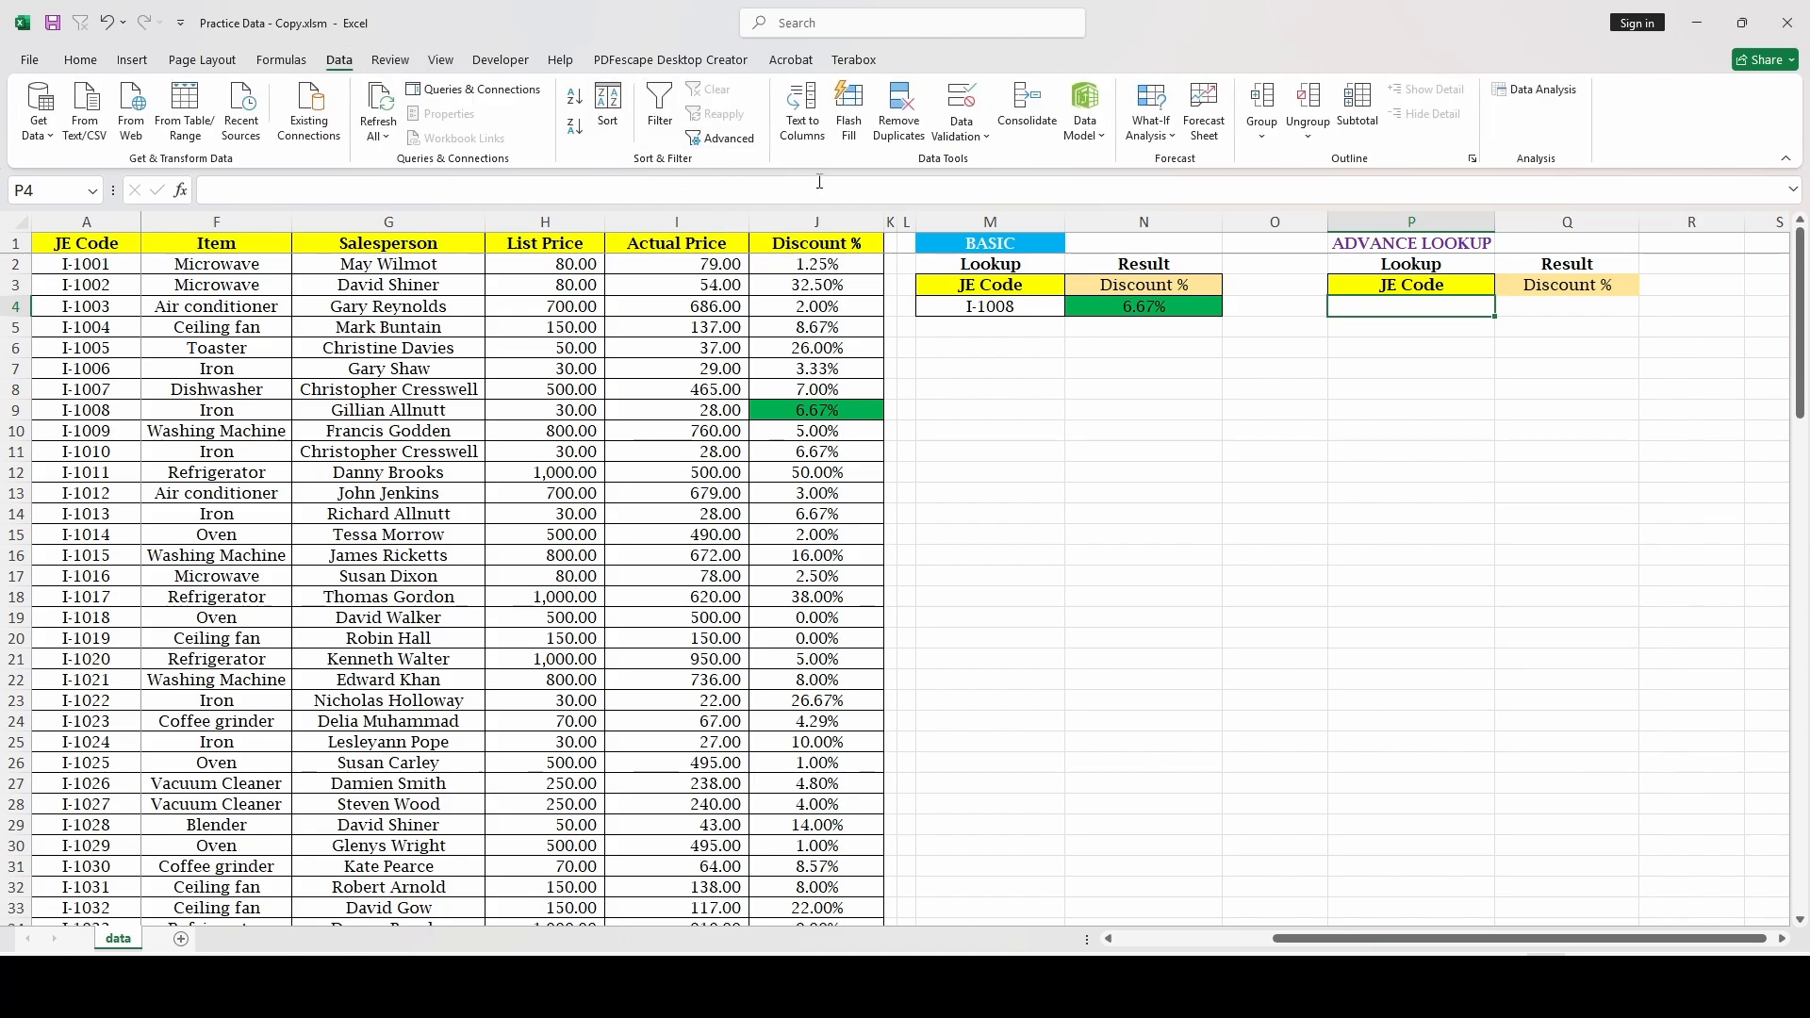
{"action": "left_click", "coordinate": [961, 132]}
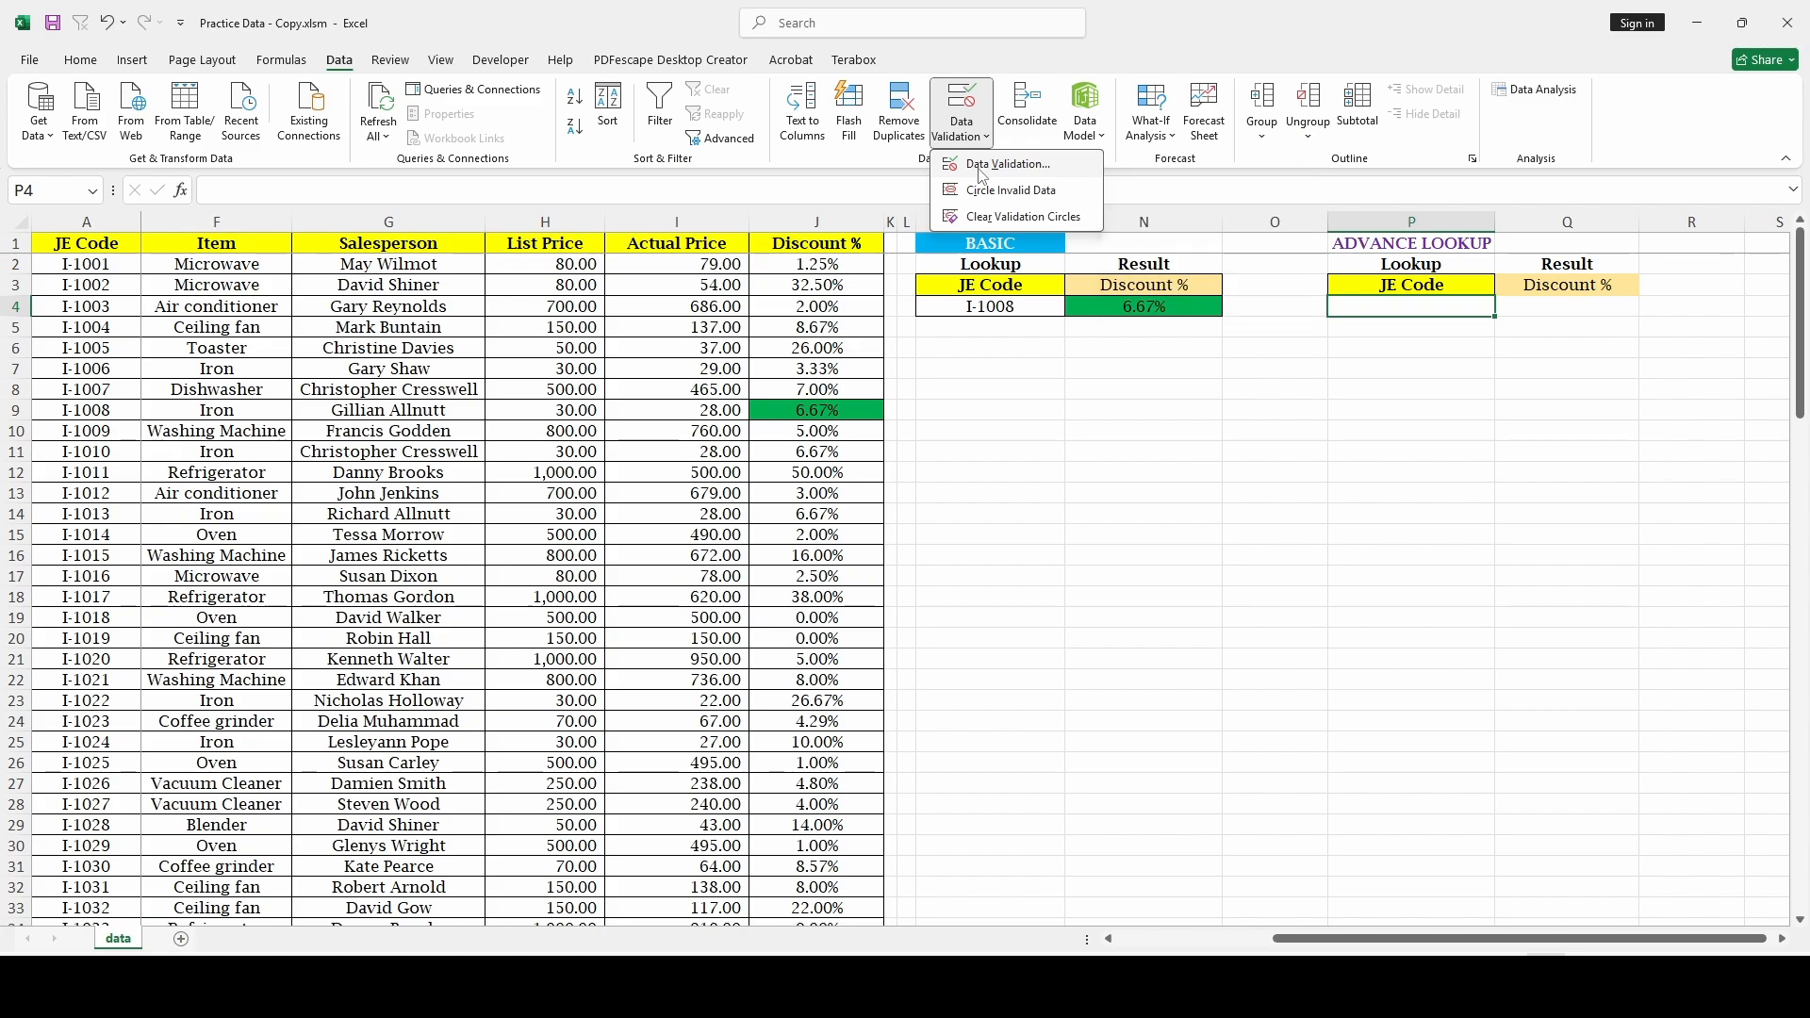
{"action": "left_click", "coordinate": [983, 166]}
{"action": "left_click", "coordinate": [1091, 545]}
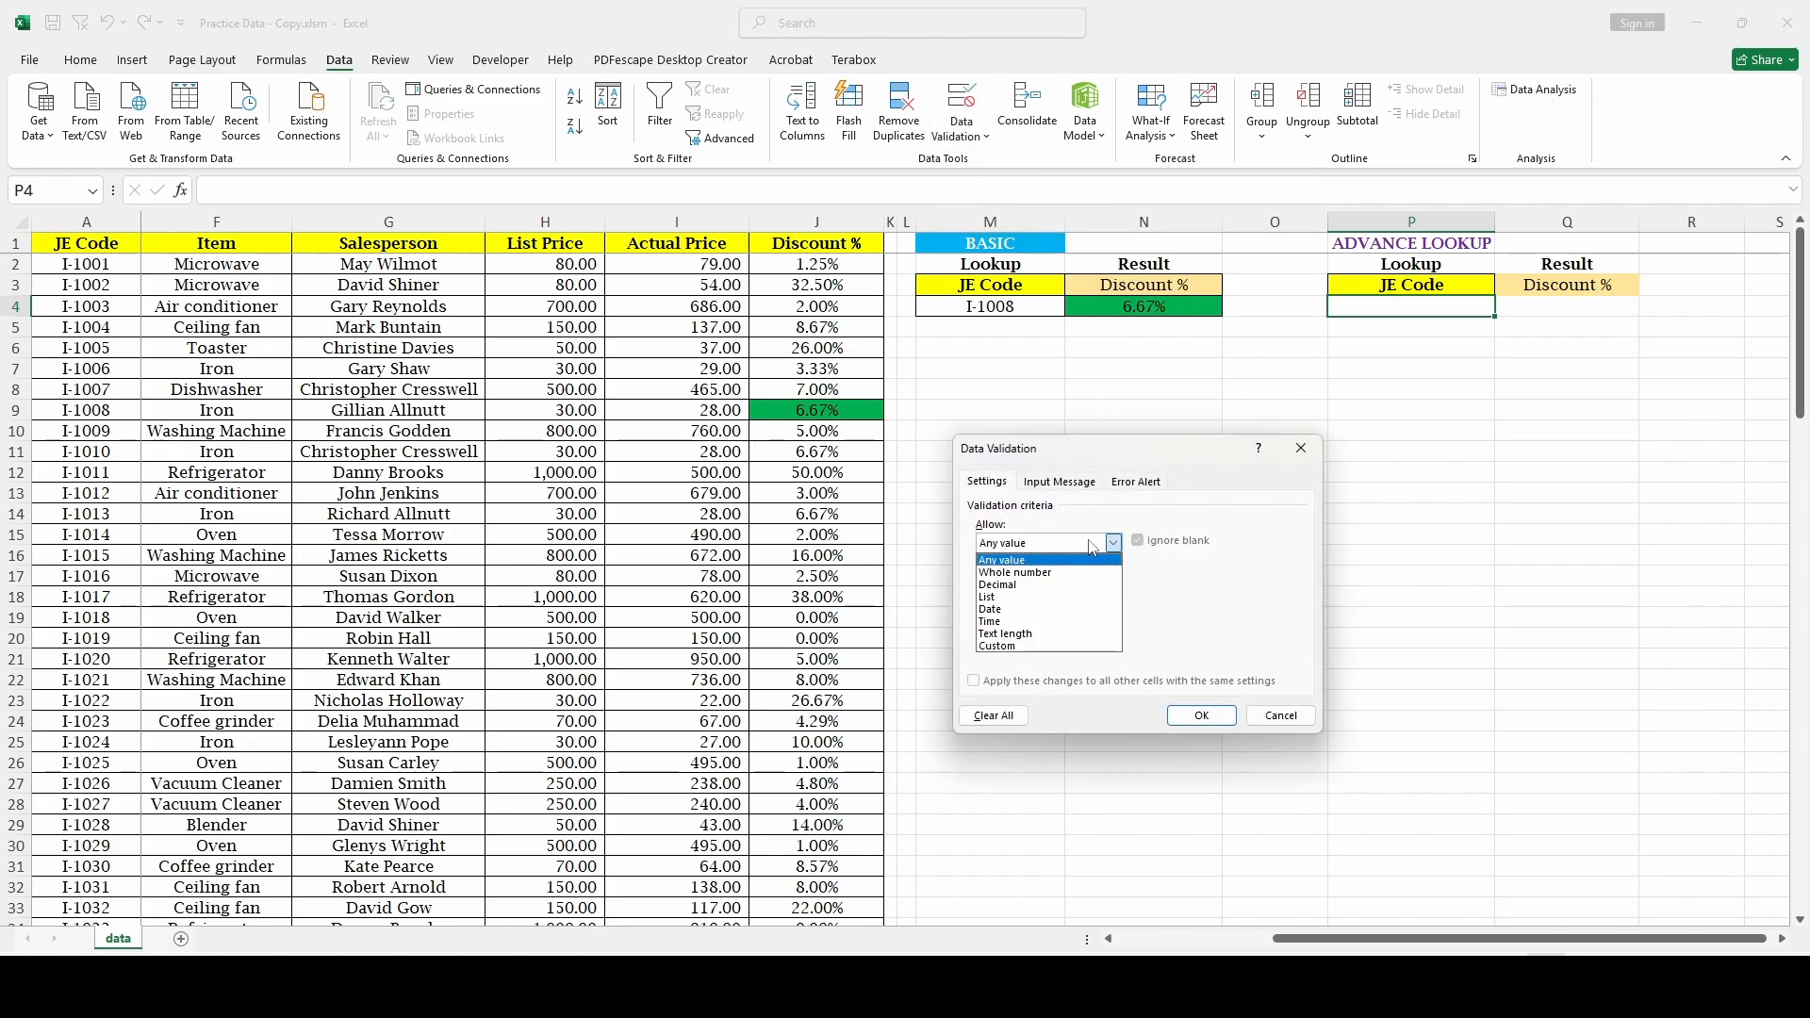
{"action": "left_click", "coordinate": [1079, 598]}
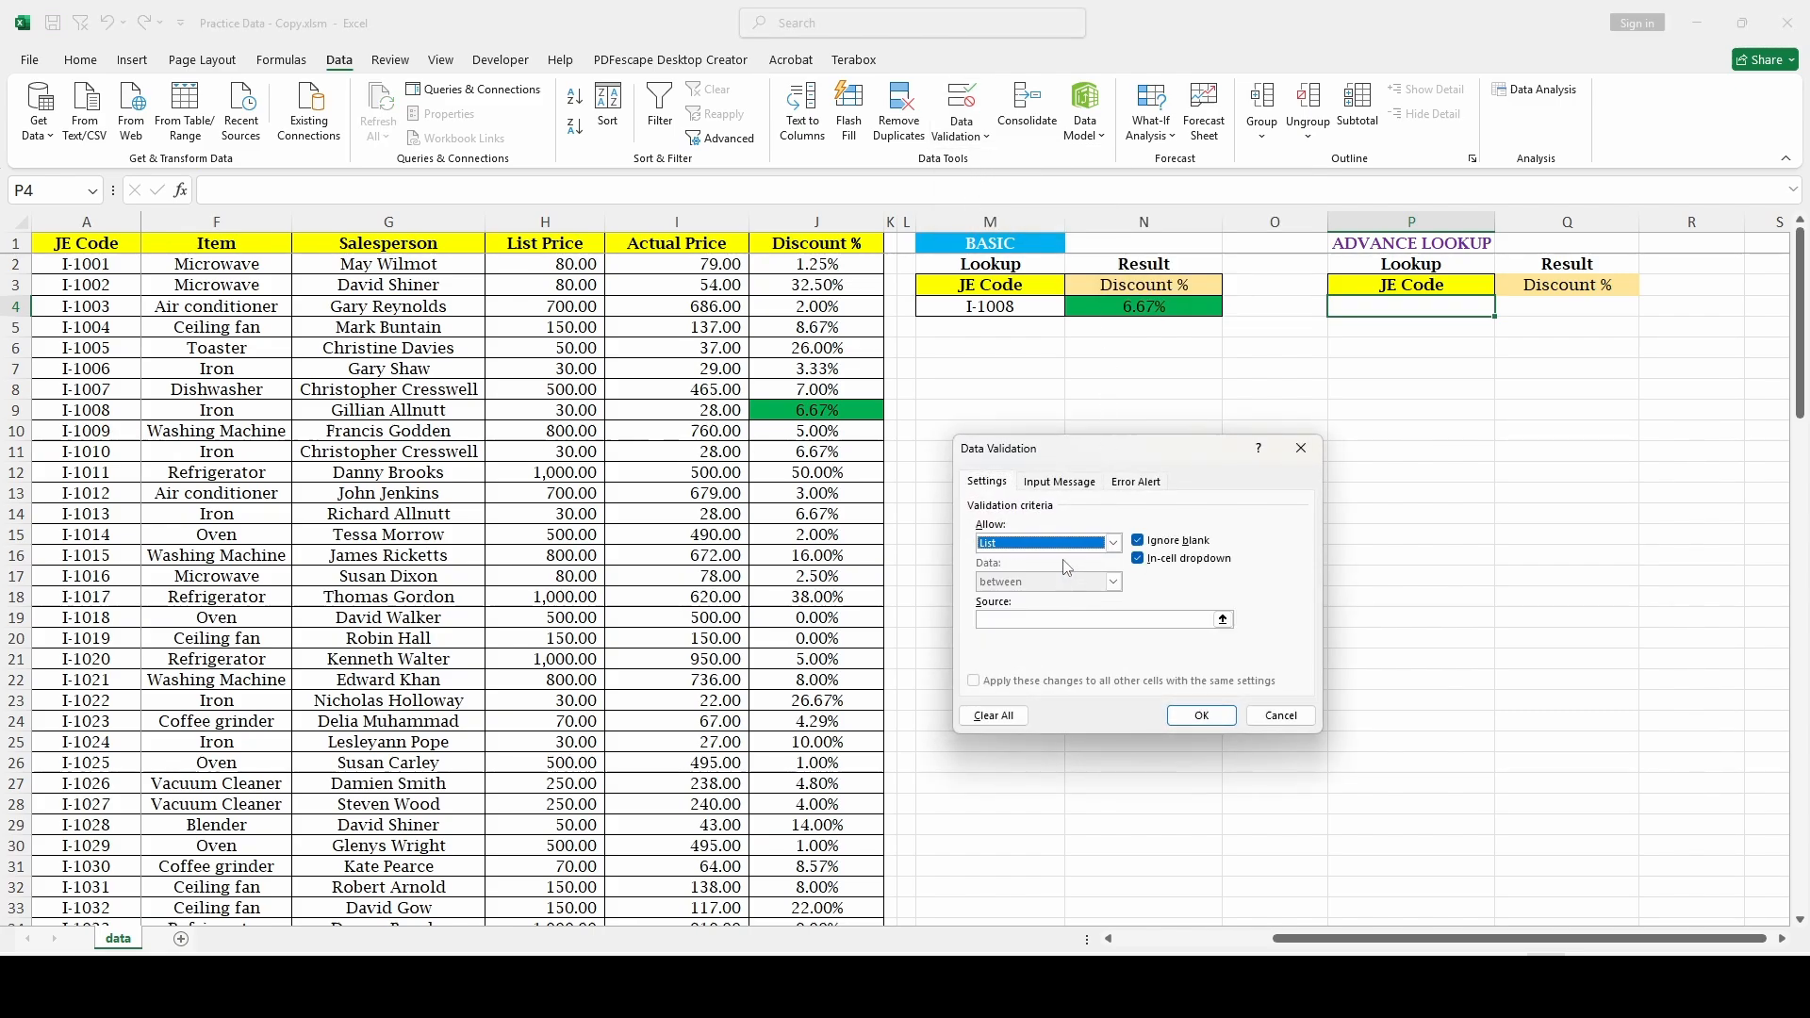
Step: Use the JE Code range $A$2:$A$1048576 as the source of P4's validation list and apply it
{"action": "left_click", "coordinate": [1070, 622]}
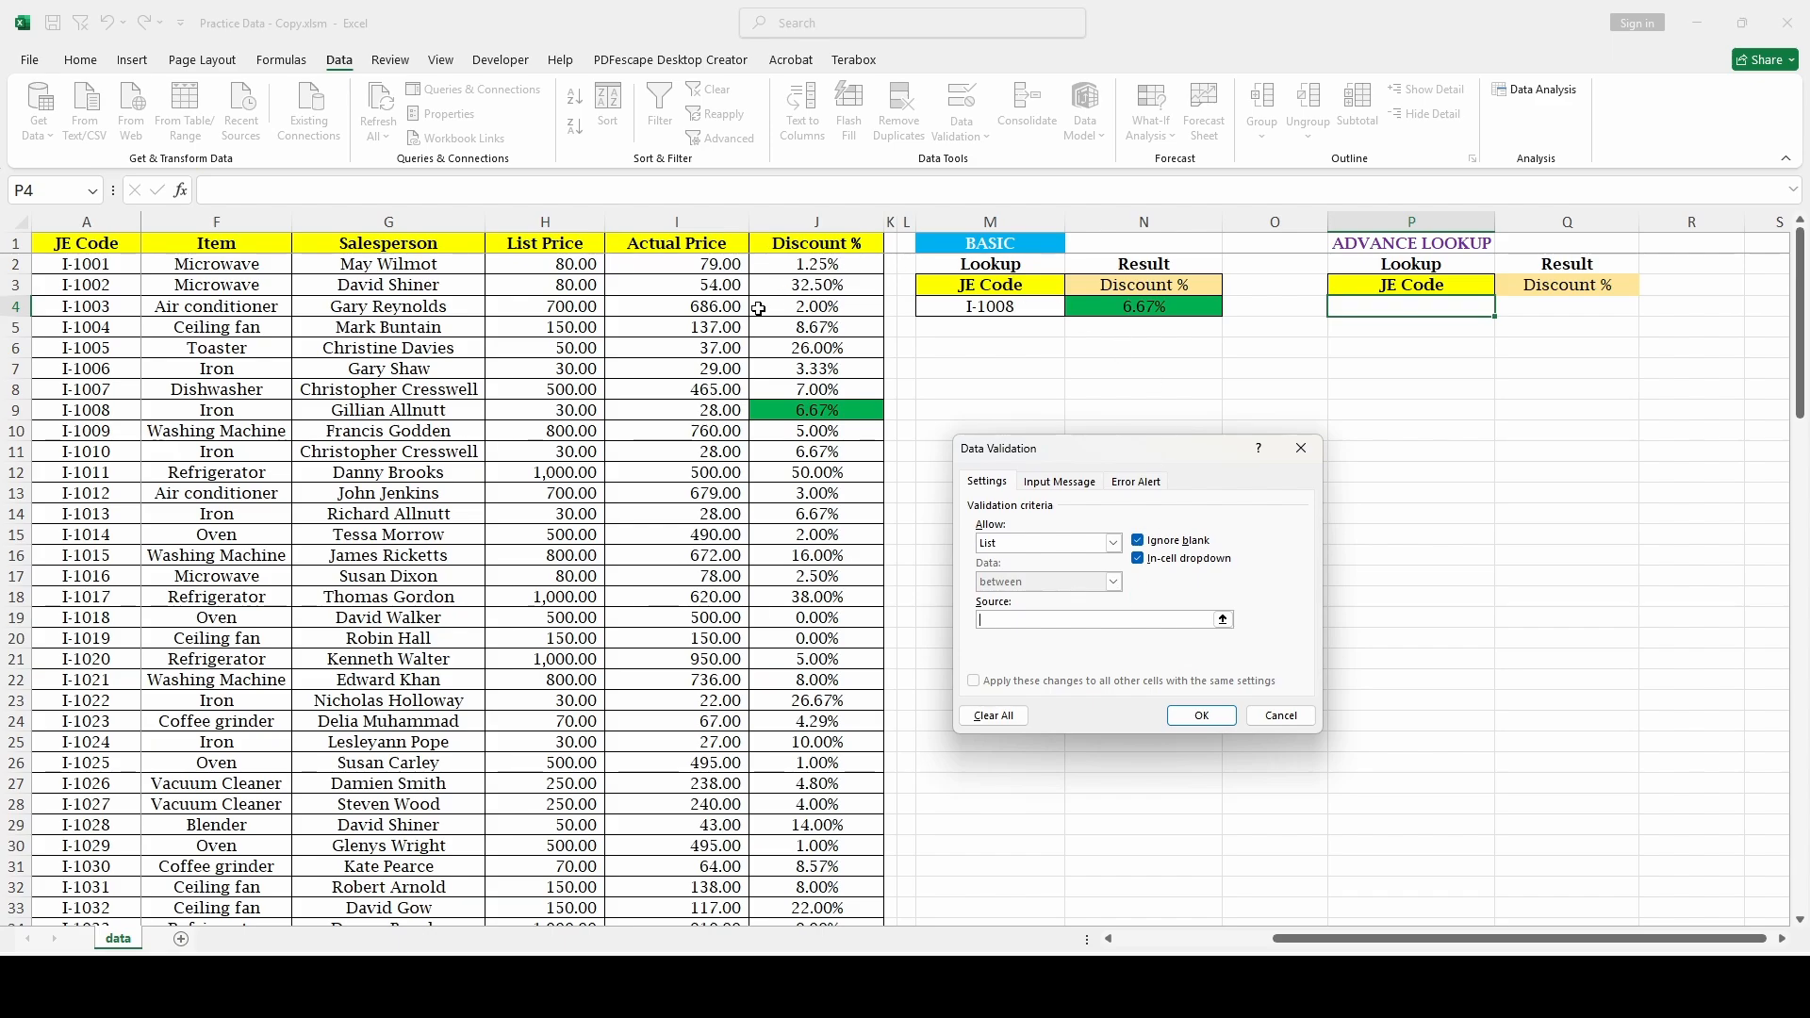
{"action": "left_click", "coordinate": [557, 306]}
{"action": "key", "text": "Home"}
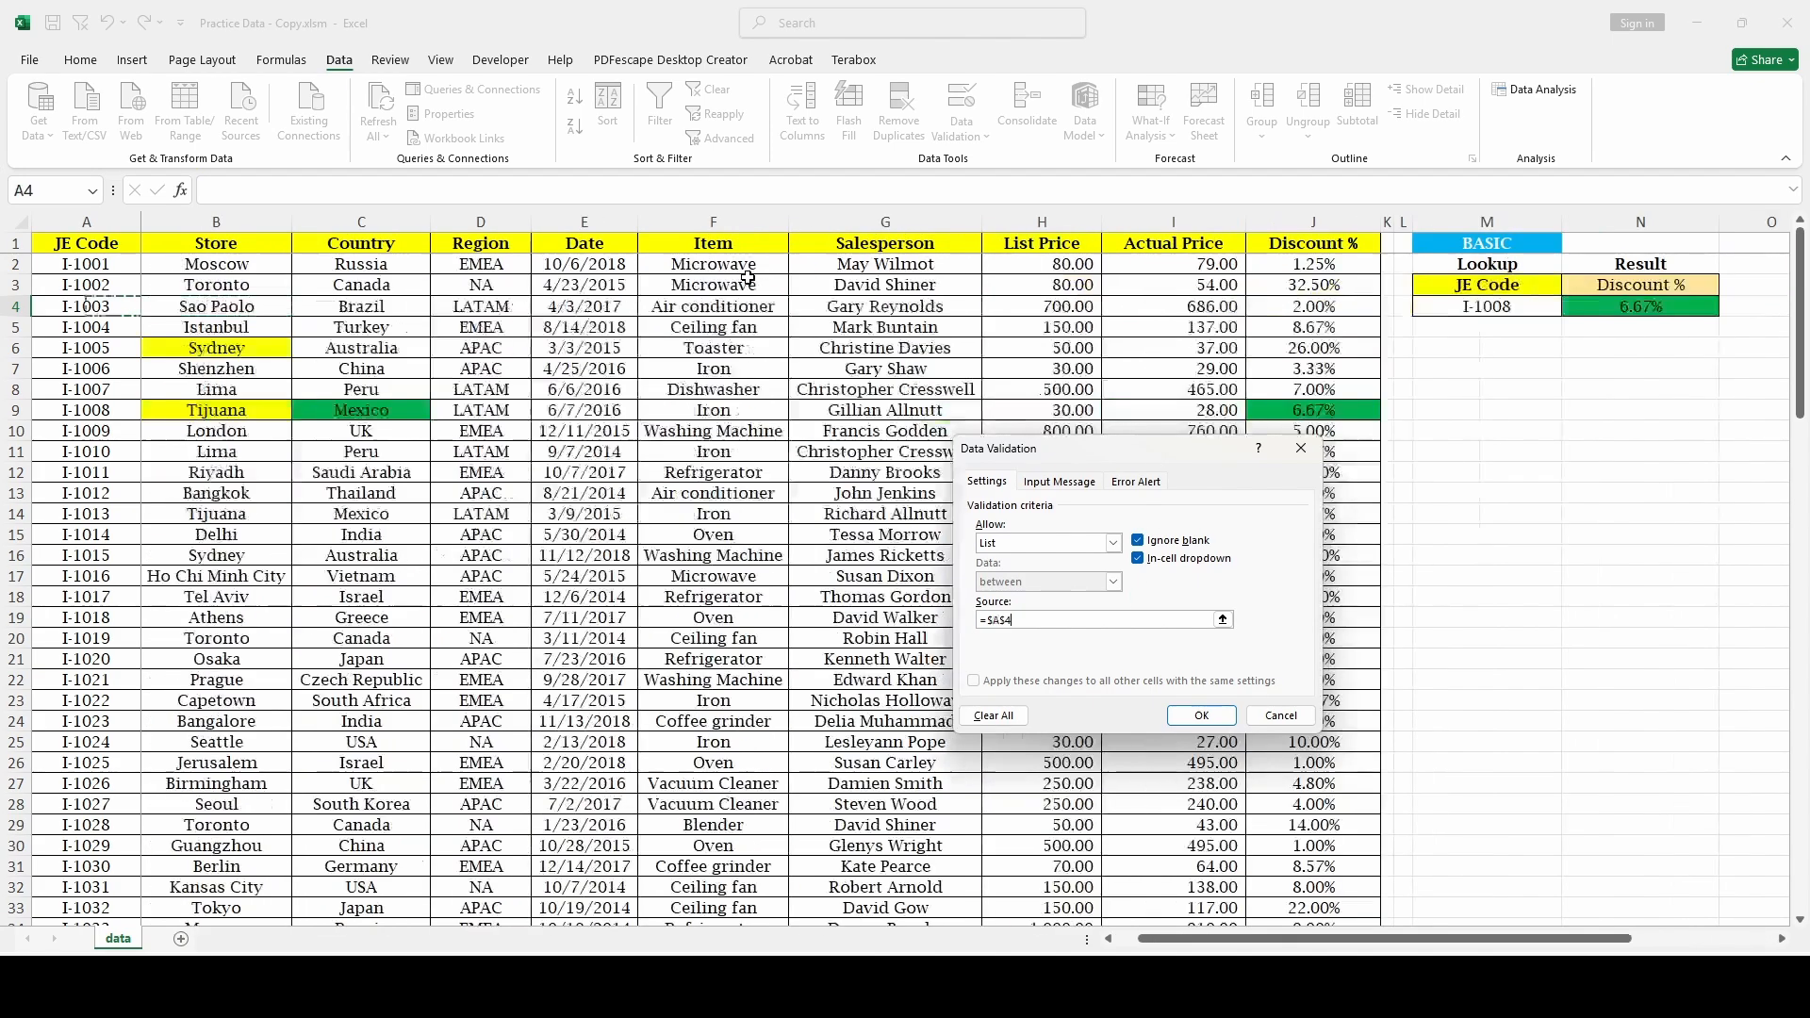
{"action": "key", "text": "Up"}
{"action": "key", "text": "Up"}
{"action": "left_click_drag", "start_coordinate": [74, 270], "coordinate": [79, 392]}
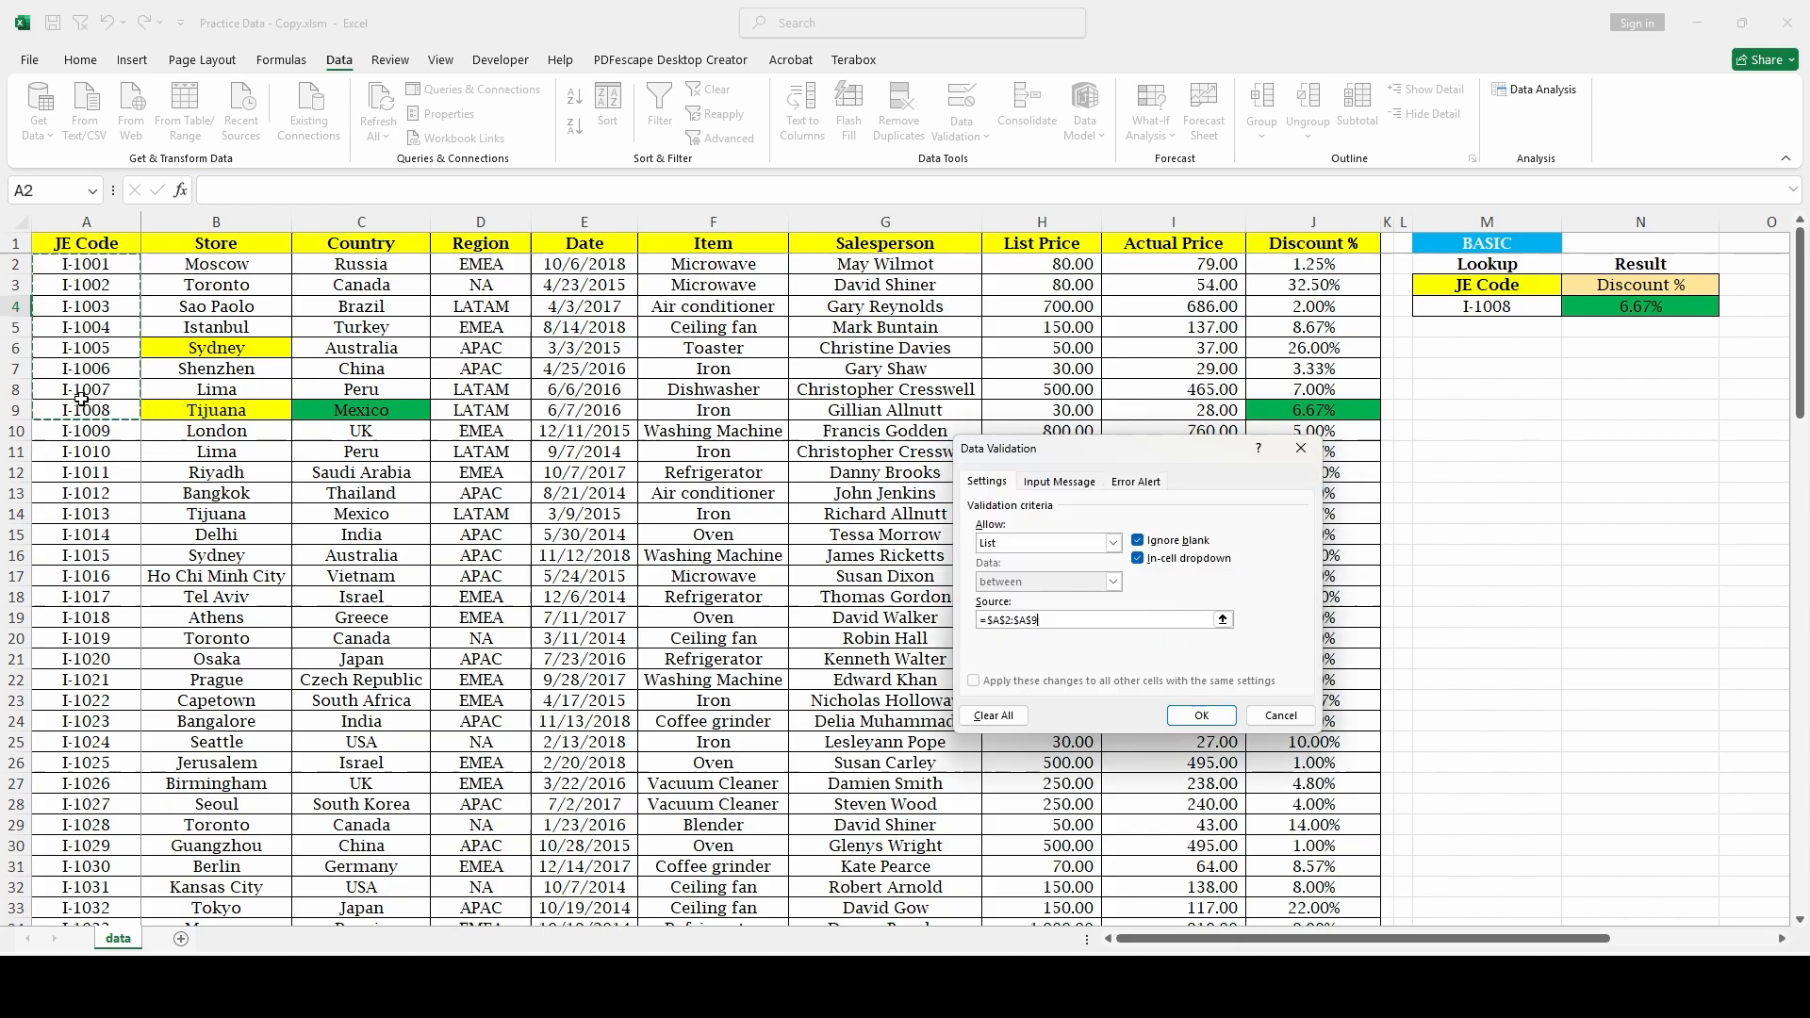
{"action": "key", "text": "ctrl+shift+Down"}
{"action": "key", "text": "ctrl+shift+Down"}
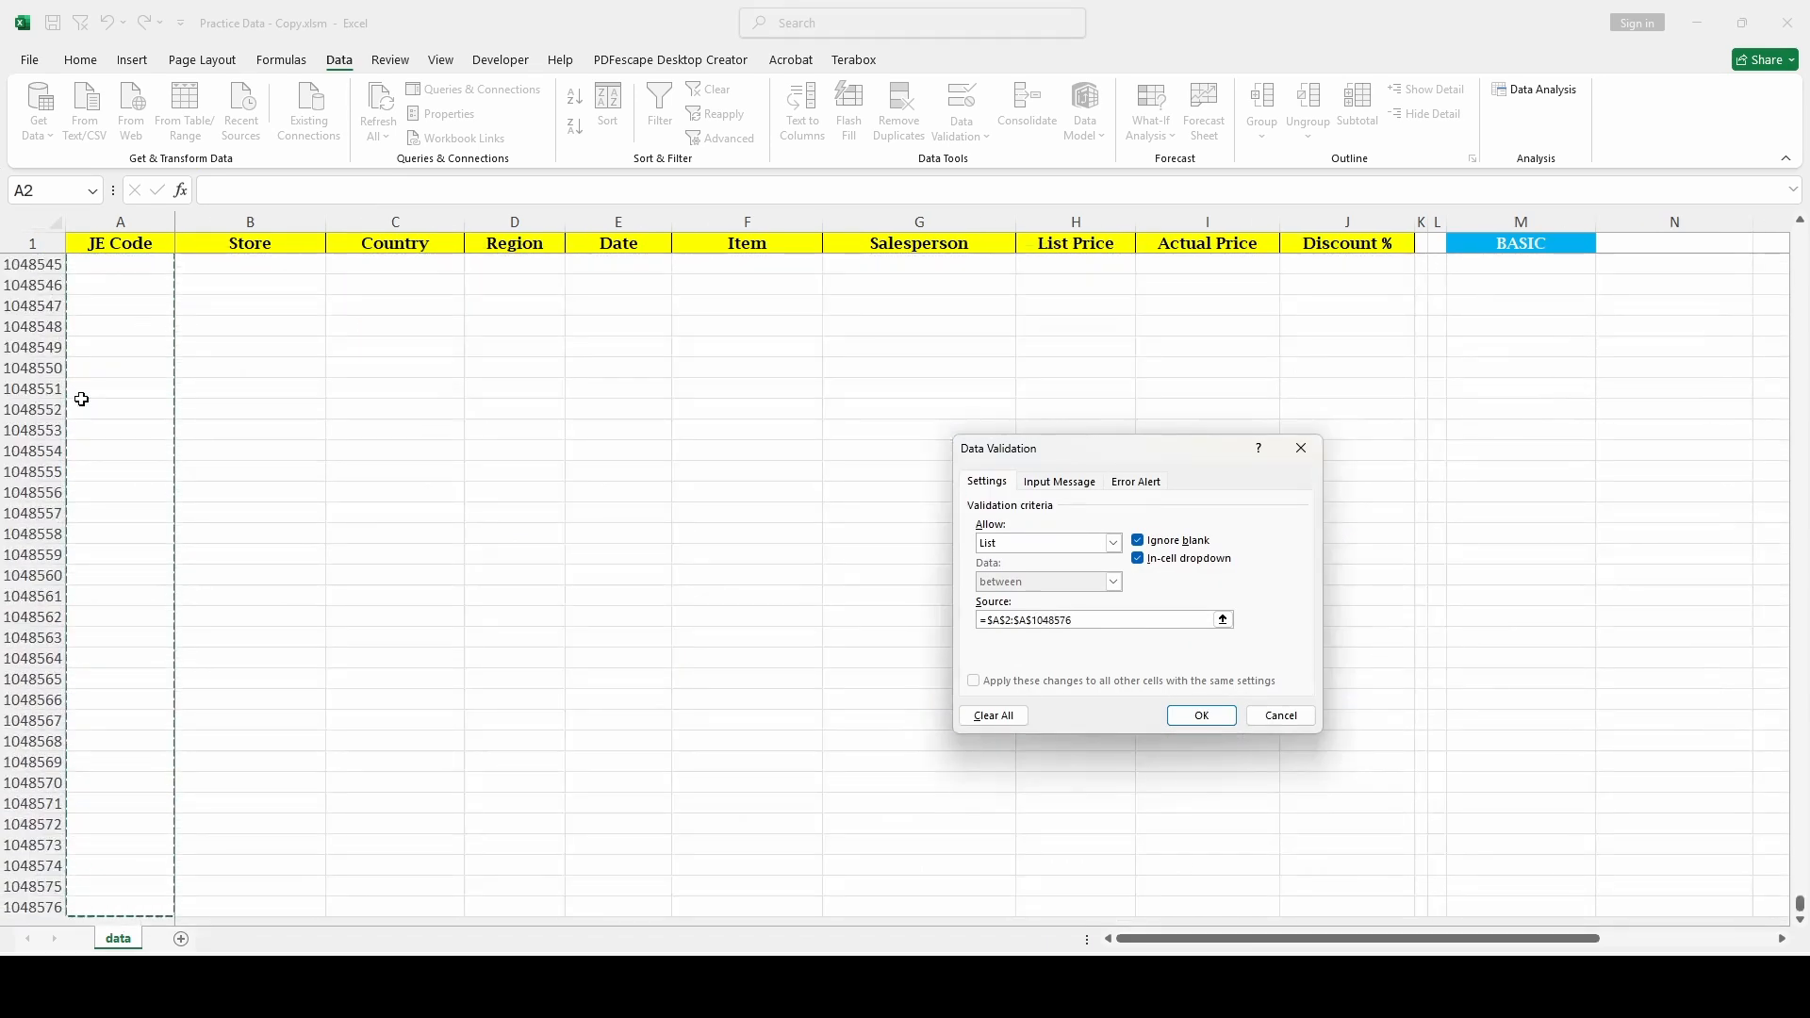
{"action": "left_click", "coordinate": [1202, 716]}
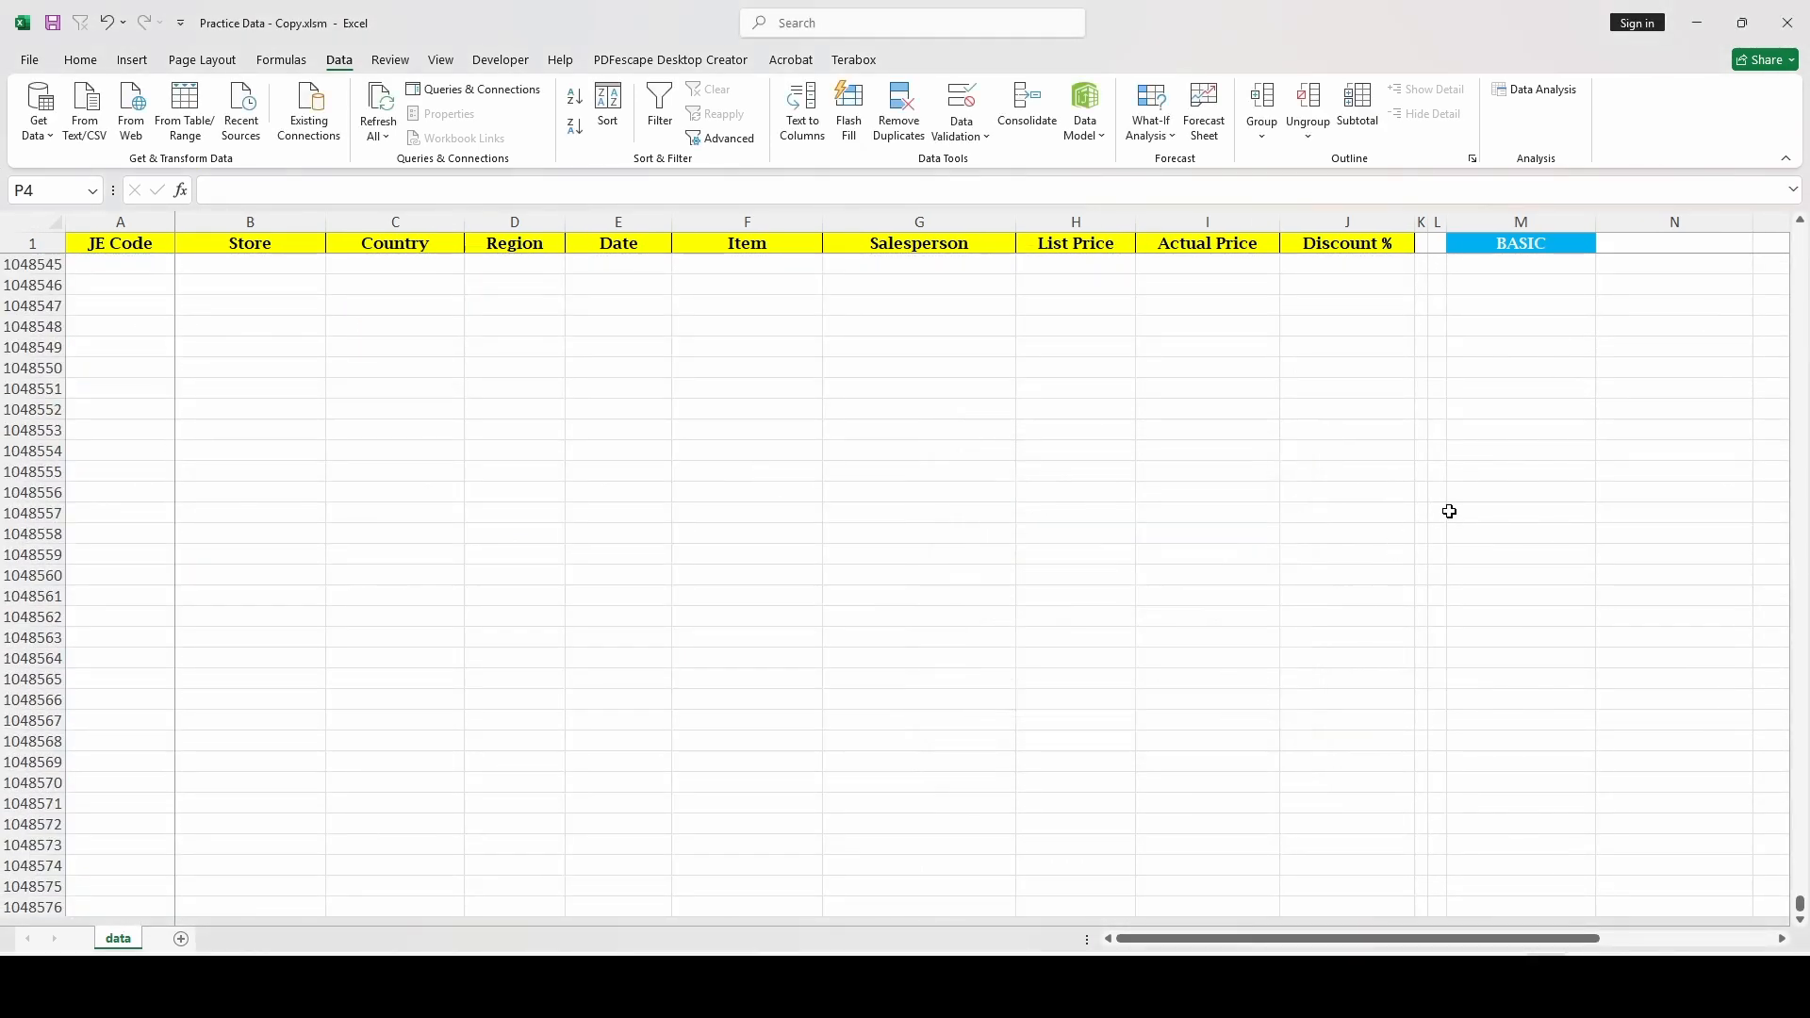
Step: Browse the JE codes offered by P4's new dropdown list and choose I-1005
{"action": "key", "text": "Left"}
{"action": "key", "text": "Left"}
{"action": "key", "text": "Left"}
{"action": "key", "text": "Up"}
{"action": "key", "text": "Up"}
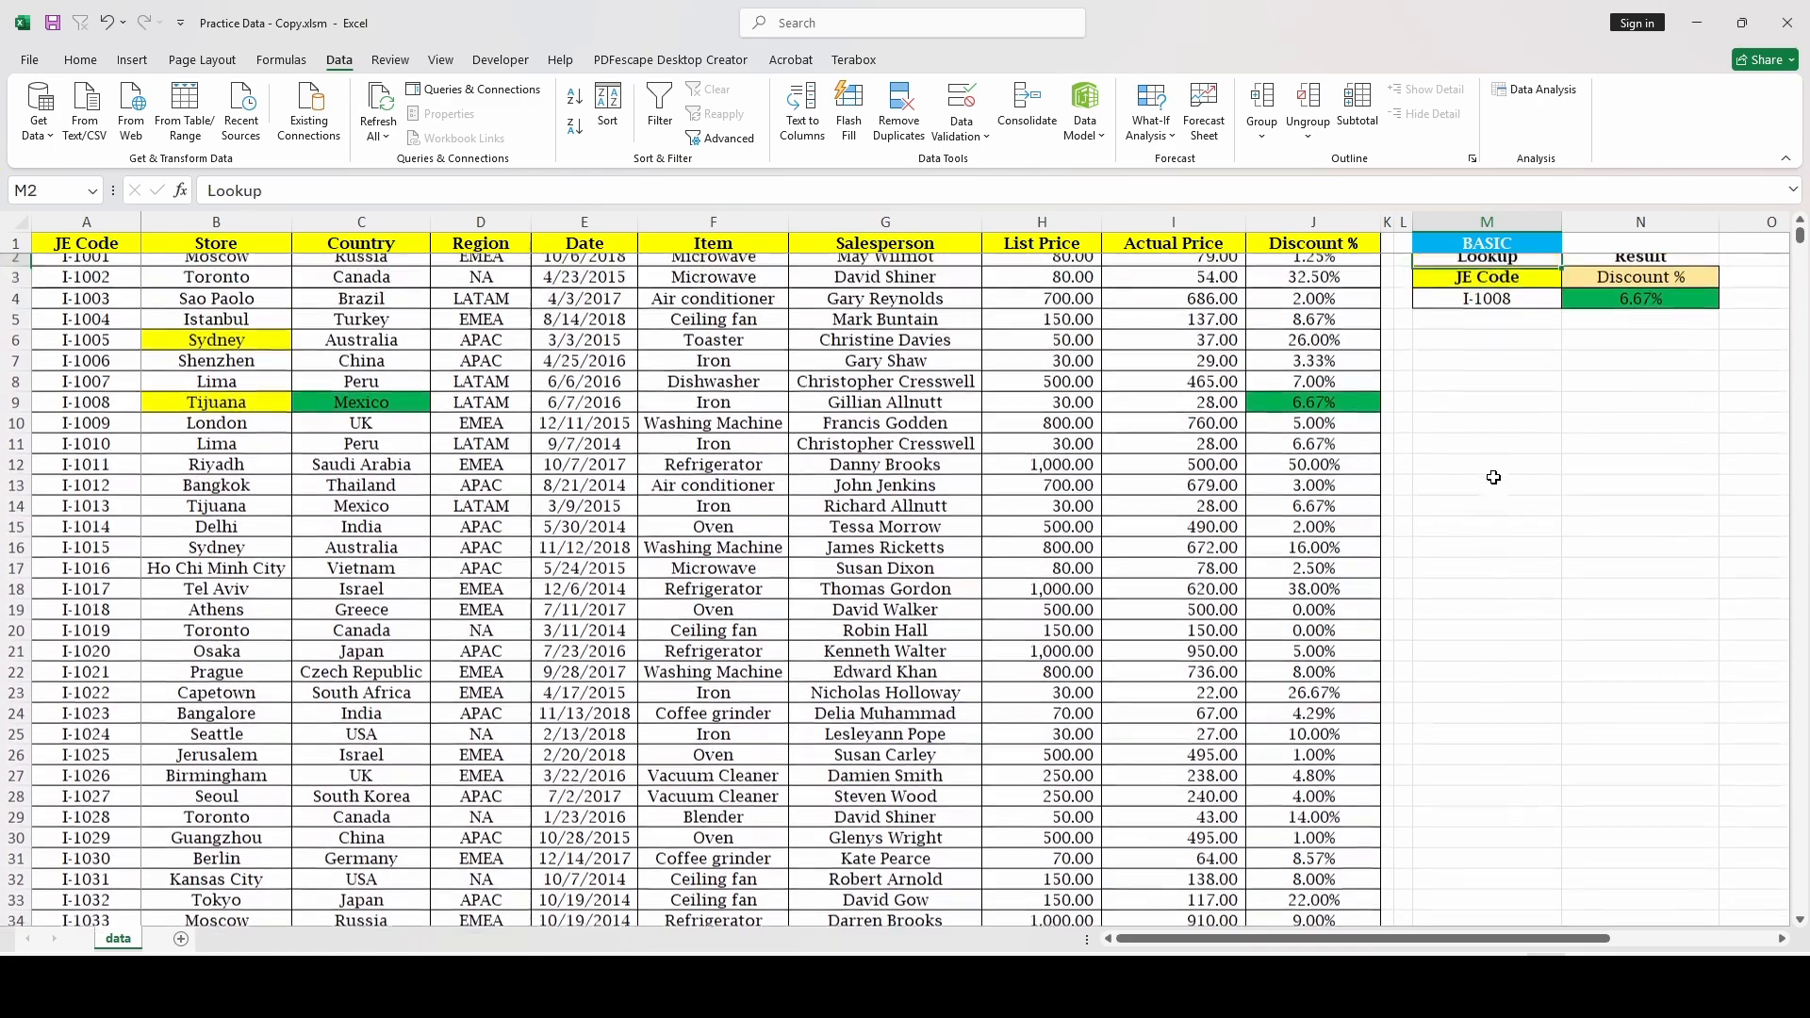
{"action": "key", "text": "Right"}
{"action": "key", "text": "Right"}
{"action": "key", "text": "Right"}
{"action": "key", "text": "Down"}
{"action": "key", "text": "Down"}
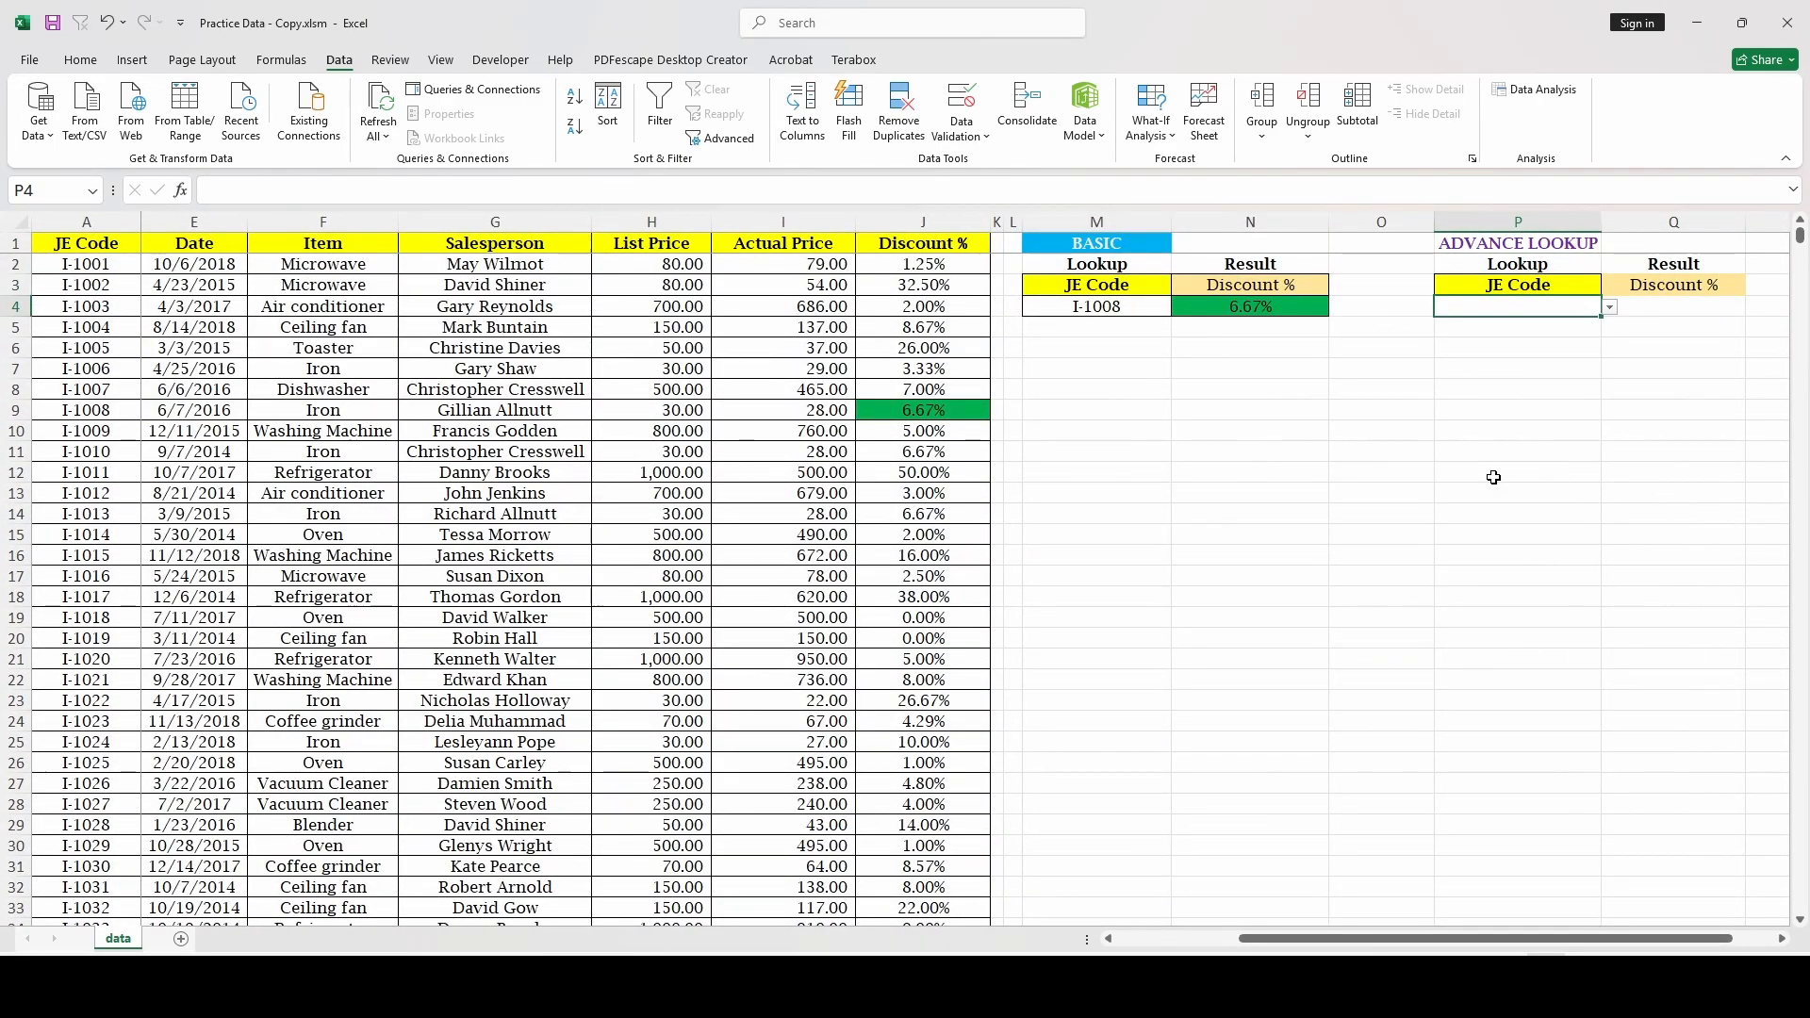
{"action": "left_click", "coordinate": [1610, 308]}
{"action": "scroll", "coordinate": [1546, 406], "scroll_direction": "down", "scroll_amount": 20}
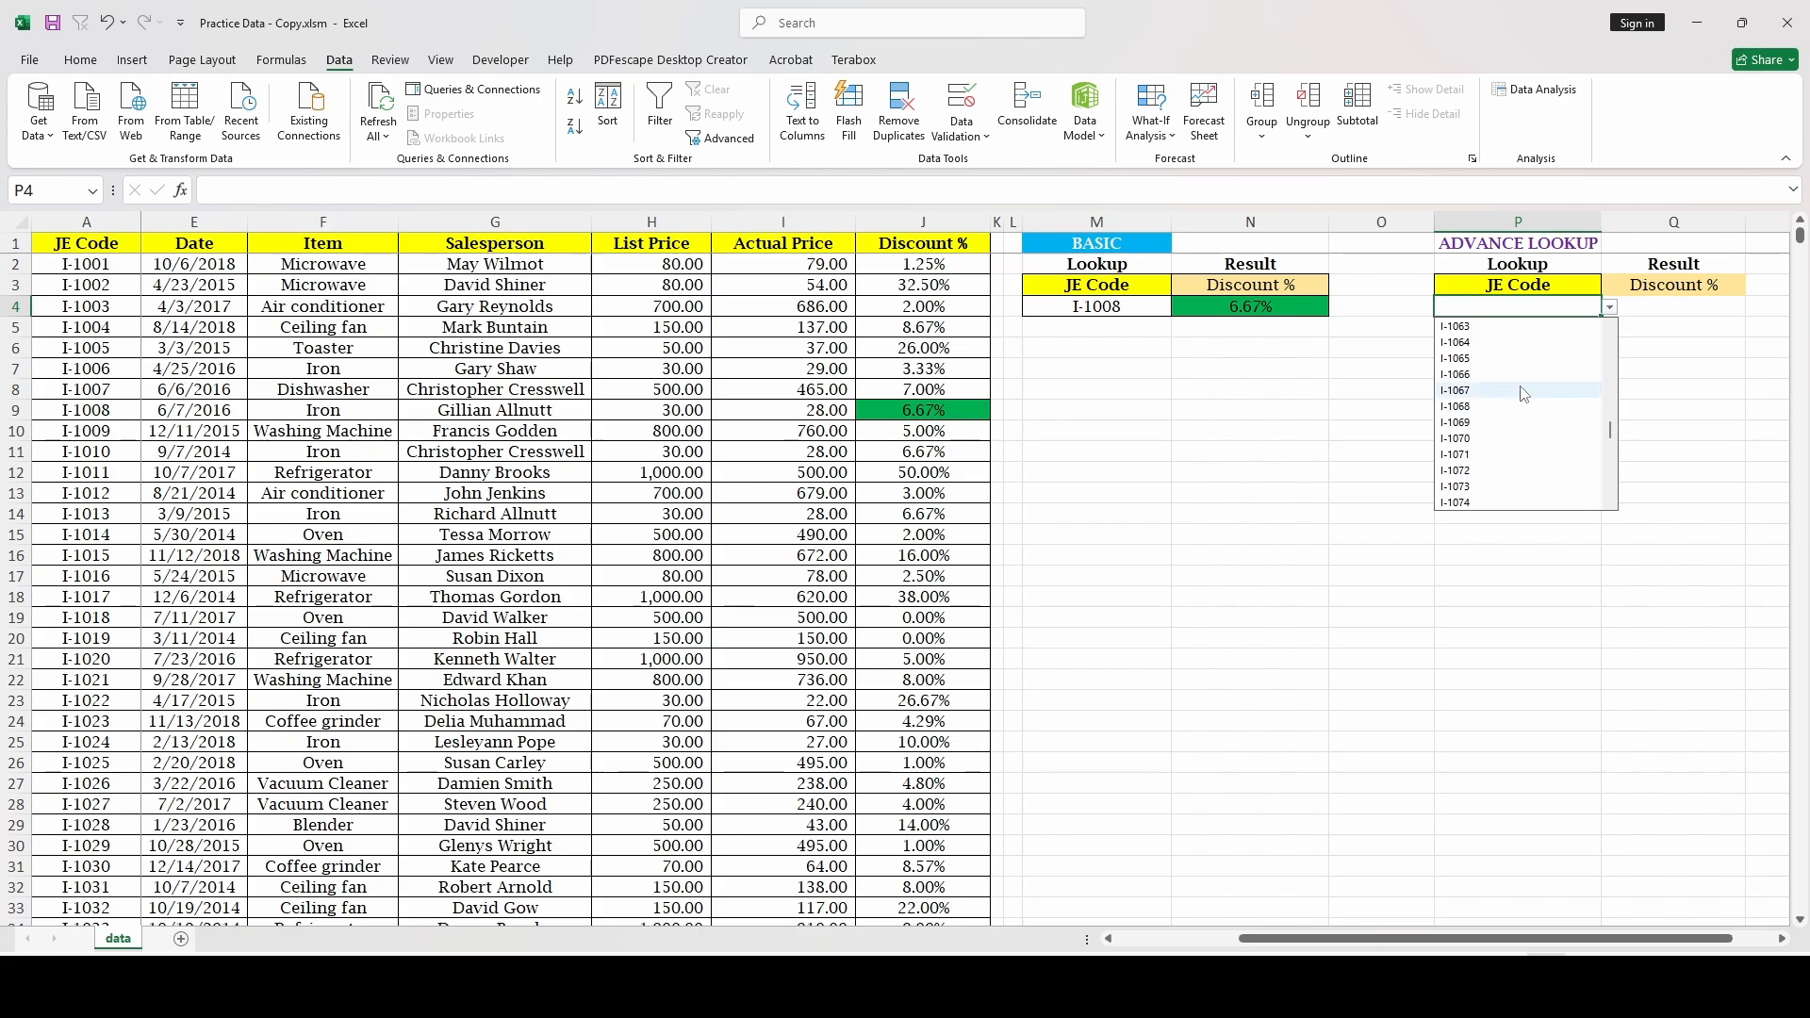
{"action": "scroll", "coordinate": [1522, 393], "scroll_direction": "up", "scroll_amount": 20}
{"action": "left_click", "coordinate": [1512, 392]}
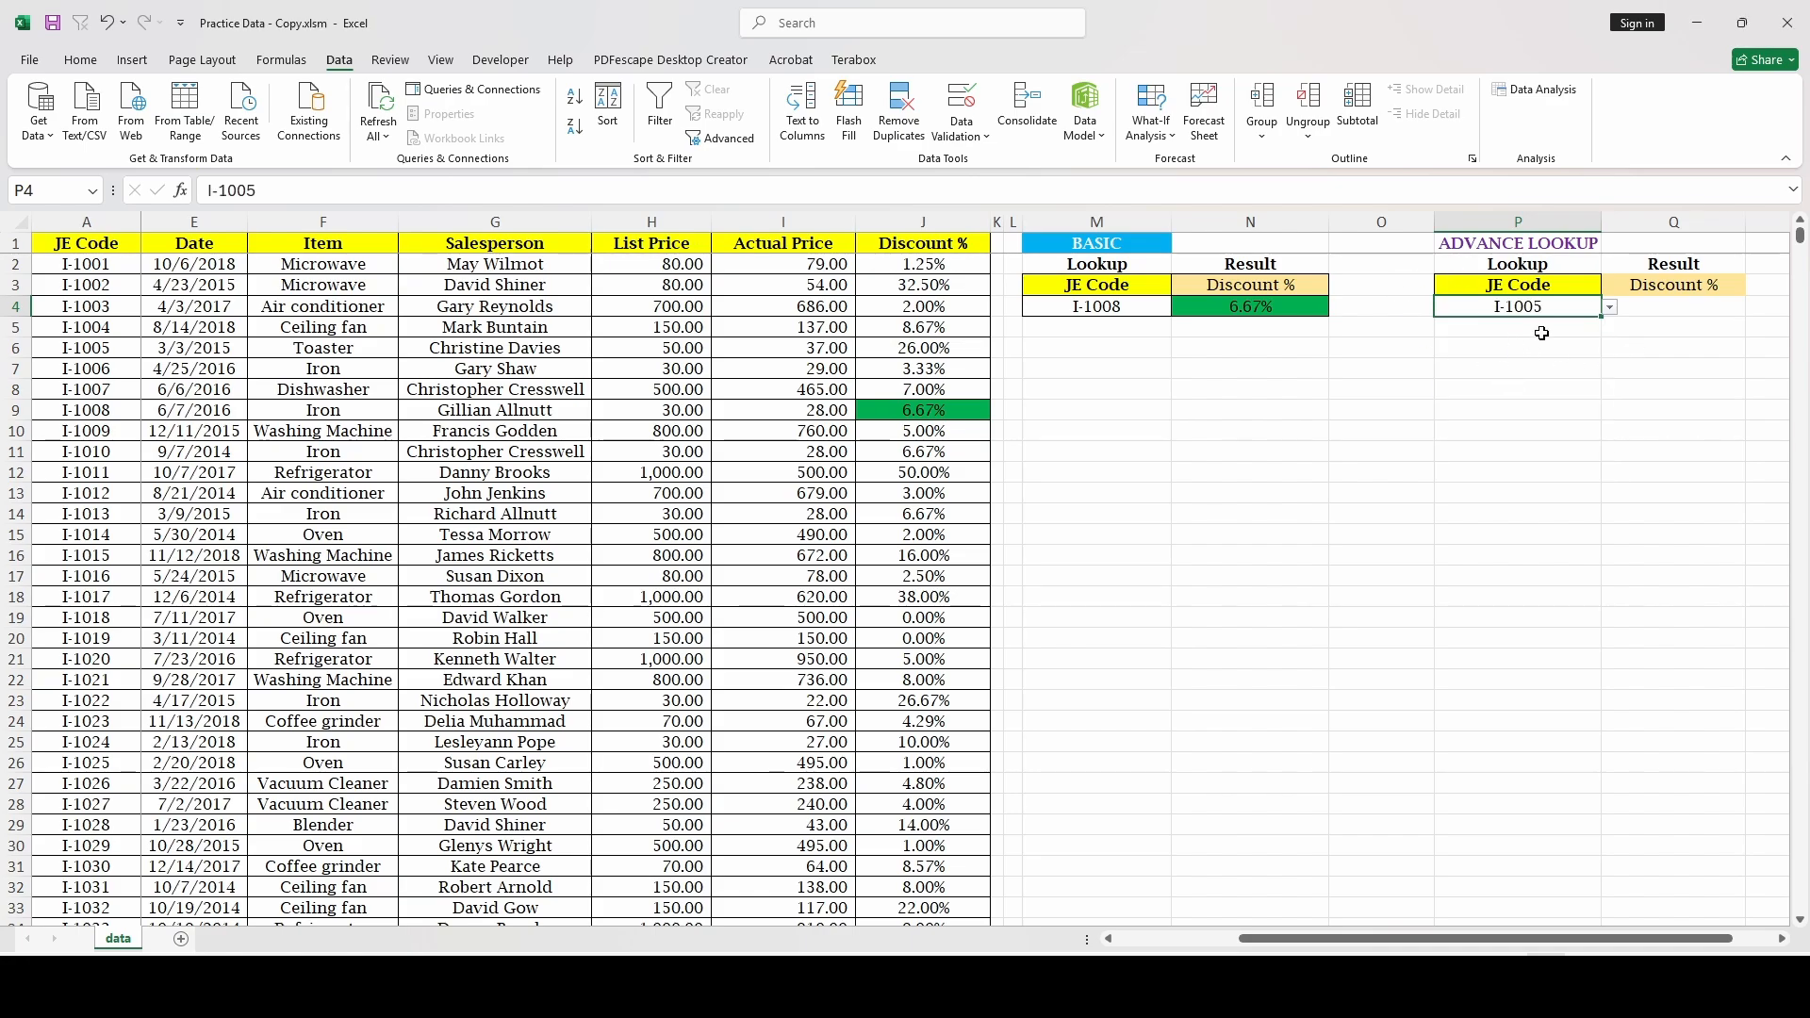
{"action": "left_click", "coordinate": [1562, 344]}
{"action": "key", "text": "Up"}
{"action": "key", "text": "Up"}
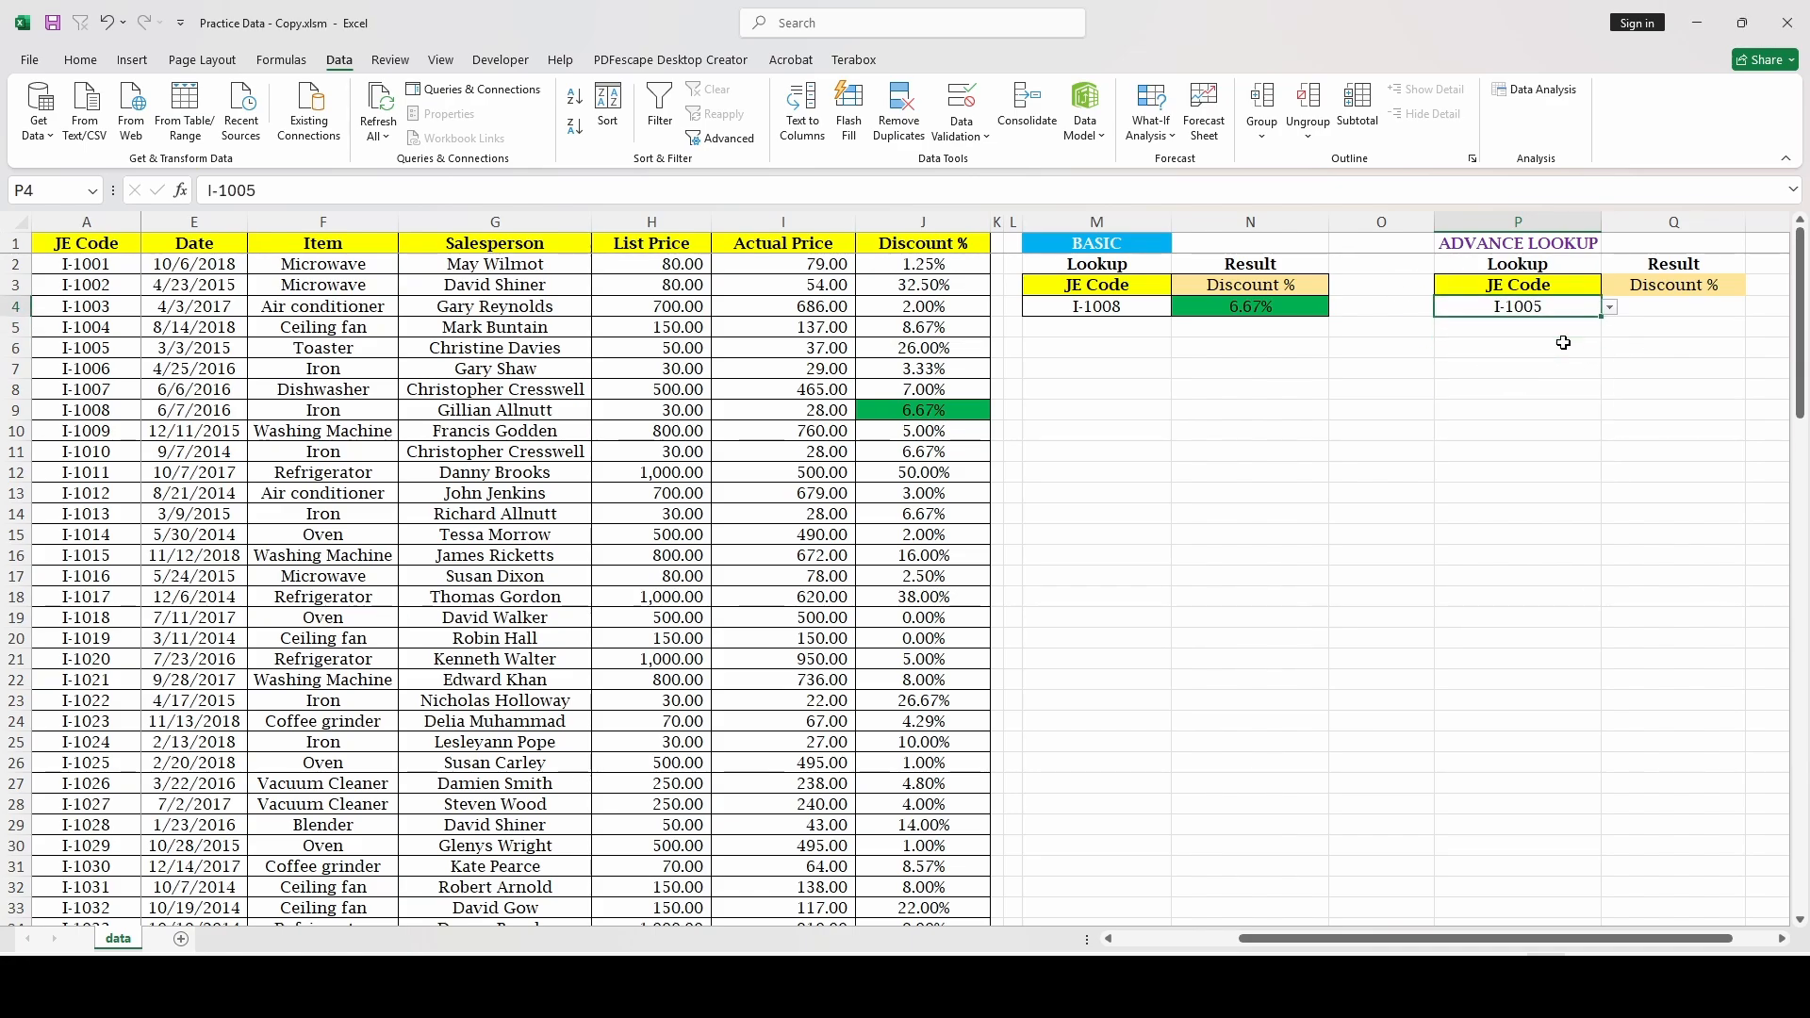
Step: Remove the existing list validation from the result header cell Q3 by allowing any value
{"action": "key", "text": "Right"}
{"action": "key", "text": "Up"}
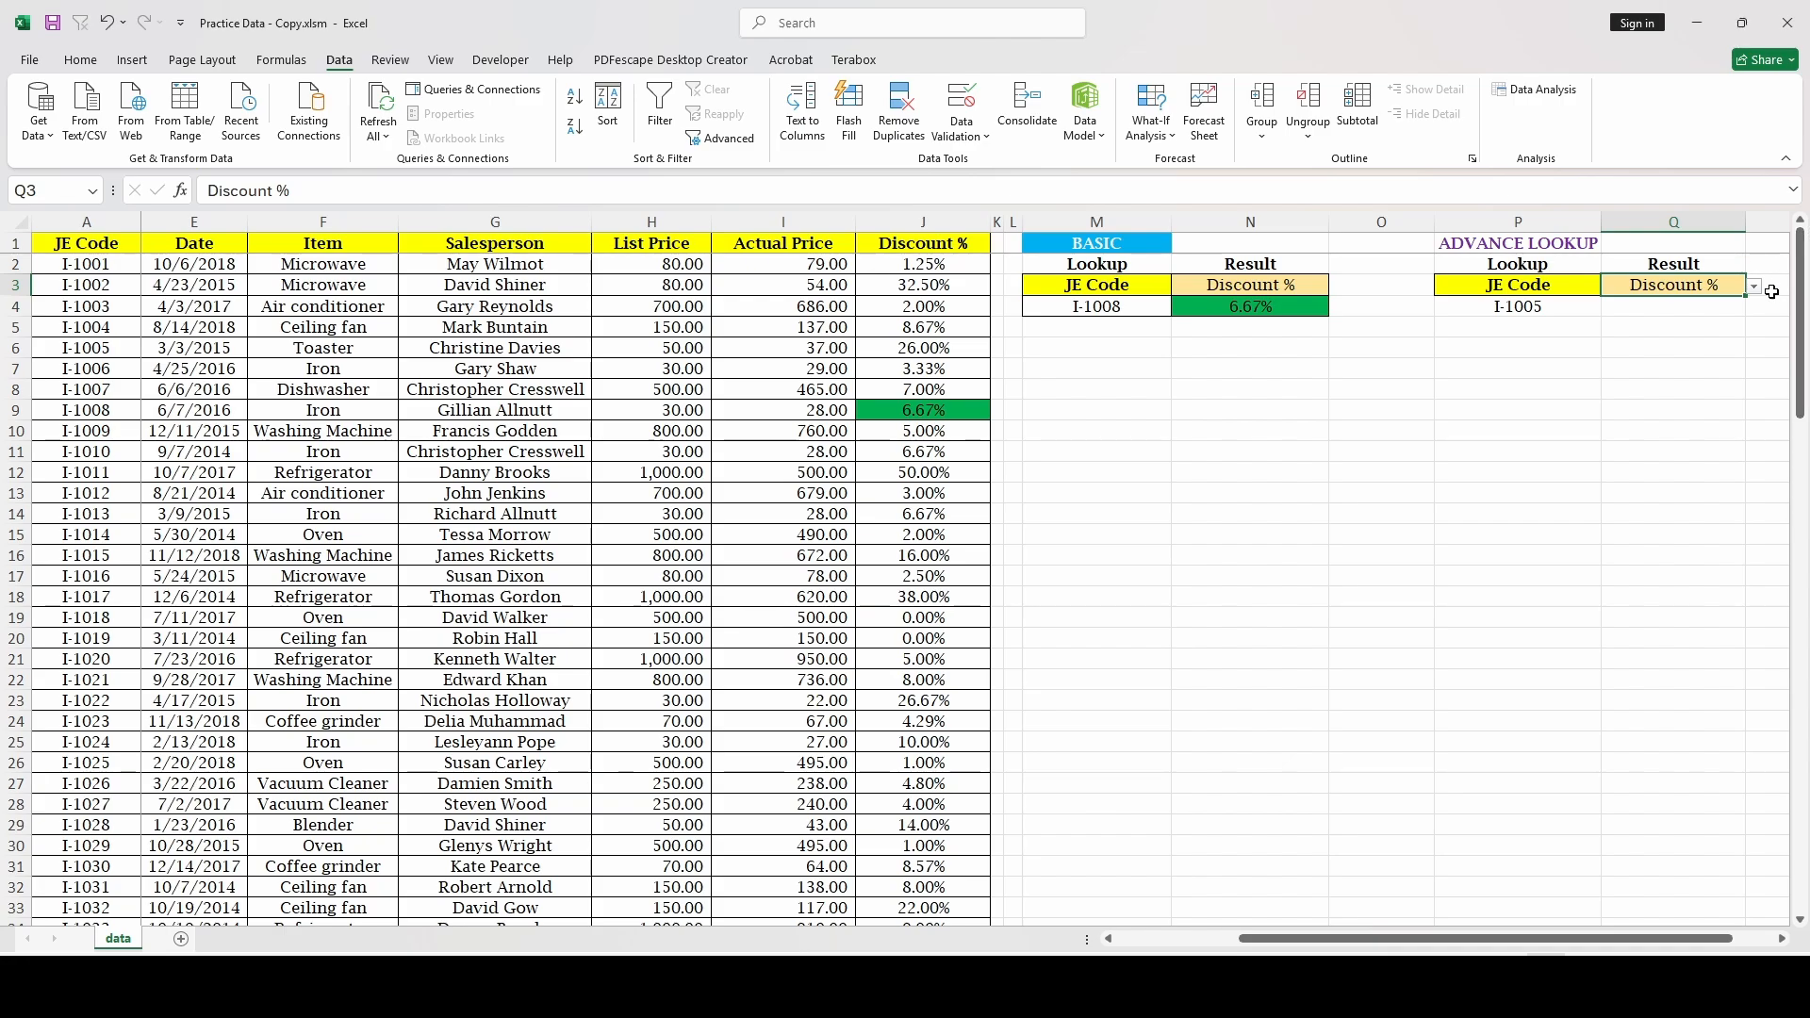
{"action": "left_click", "coordinate": [953, 104]}
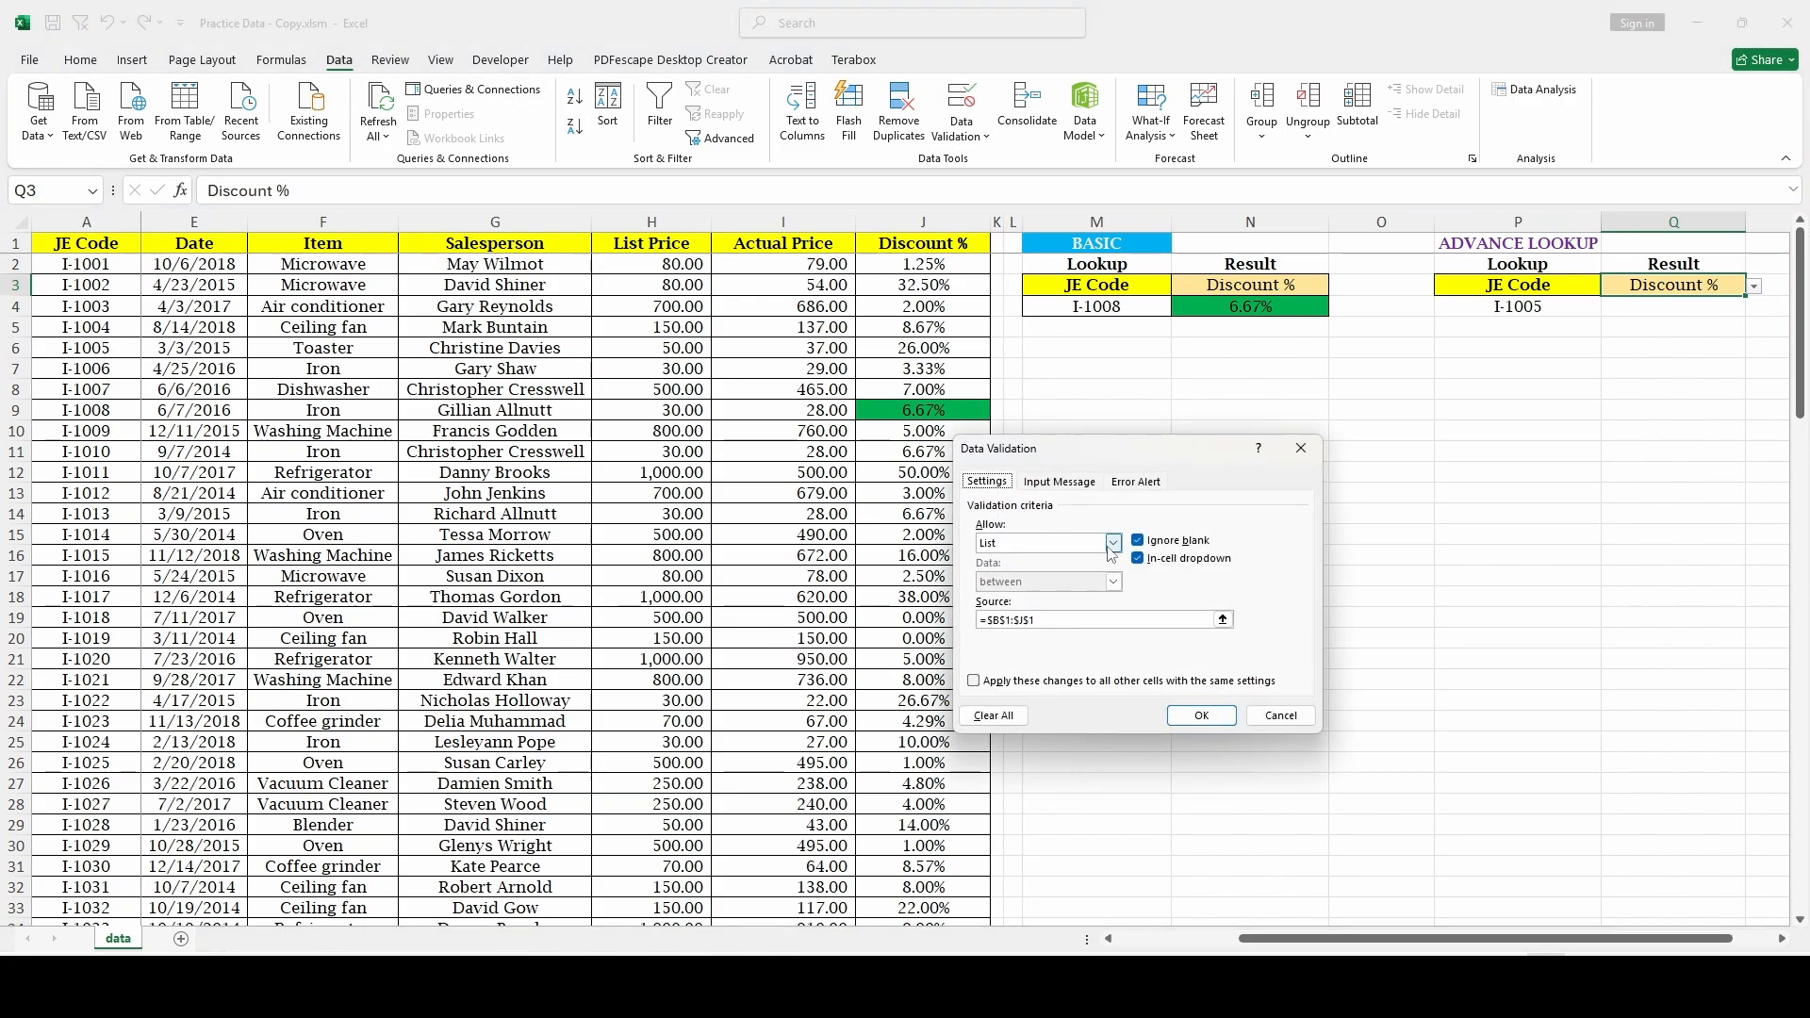
{"action": "left_click", "coordinate": [1114, 543]}
{"action": "left_click", "coordinate": [1113, 543]}
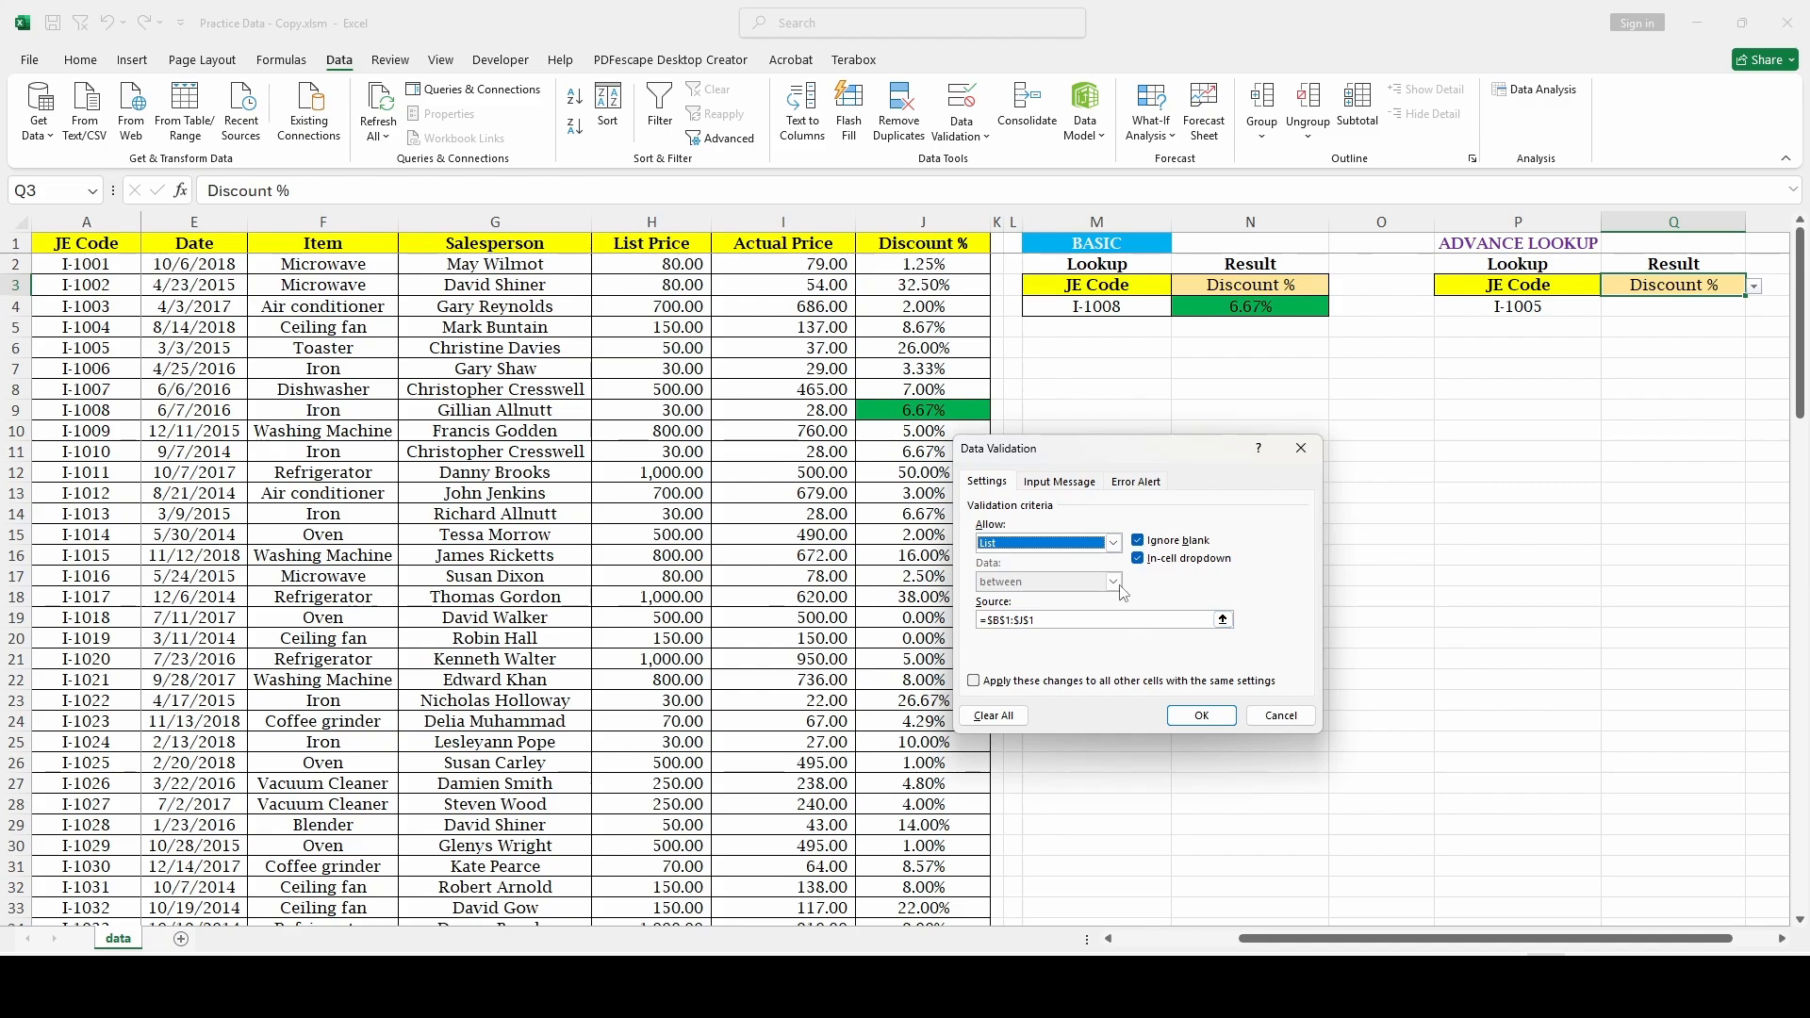
{"action": "left_click", "coordinate": [1113, 543]}
{"action": "left_click", "coordinate": [1037, 556]}
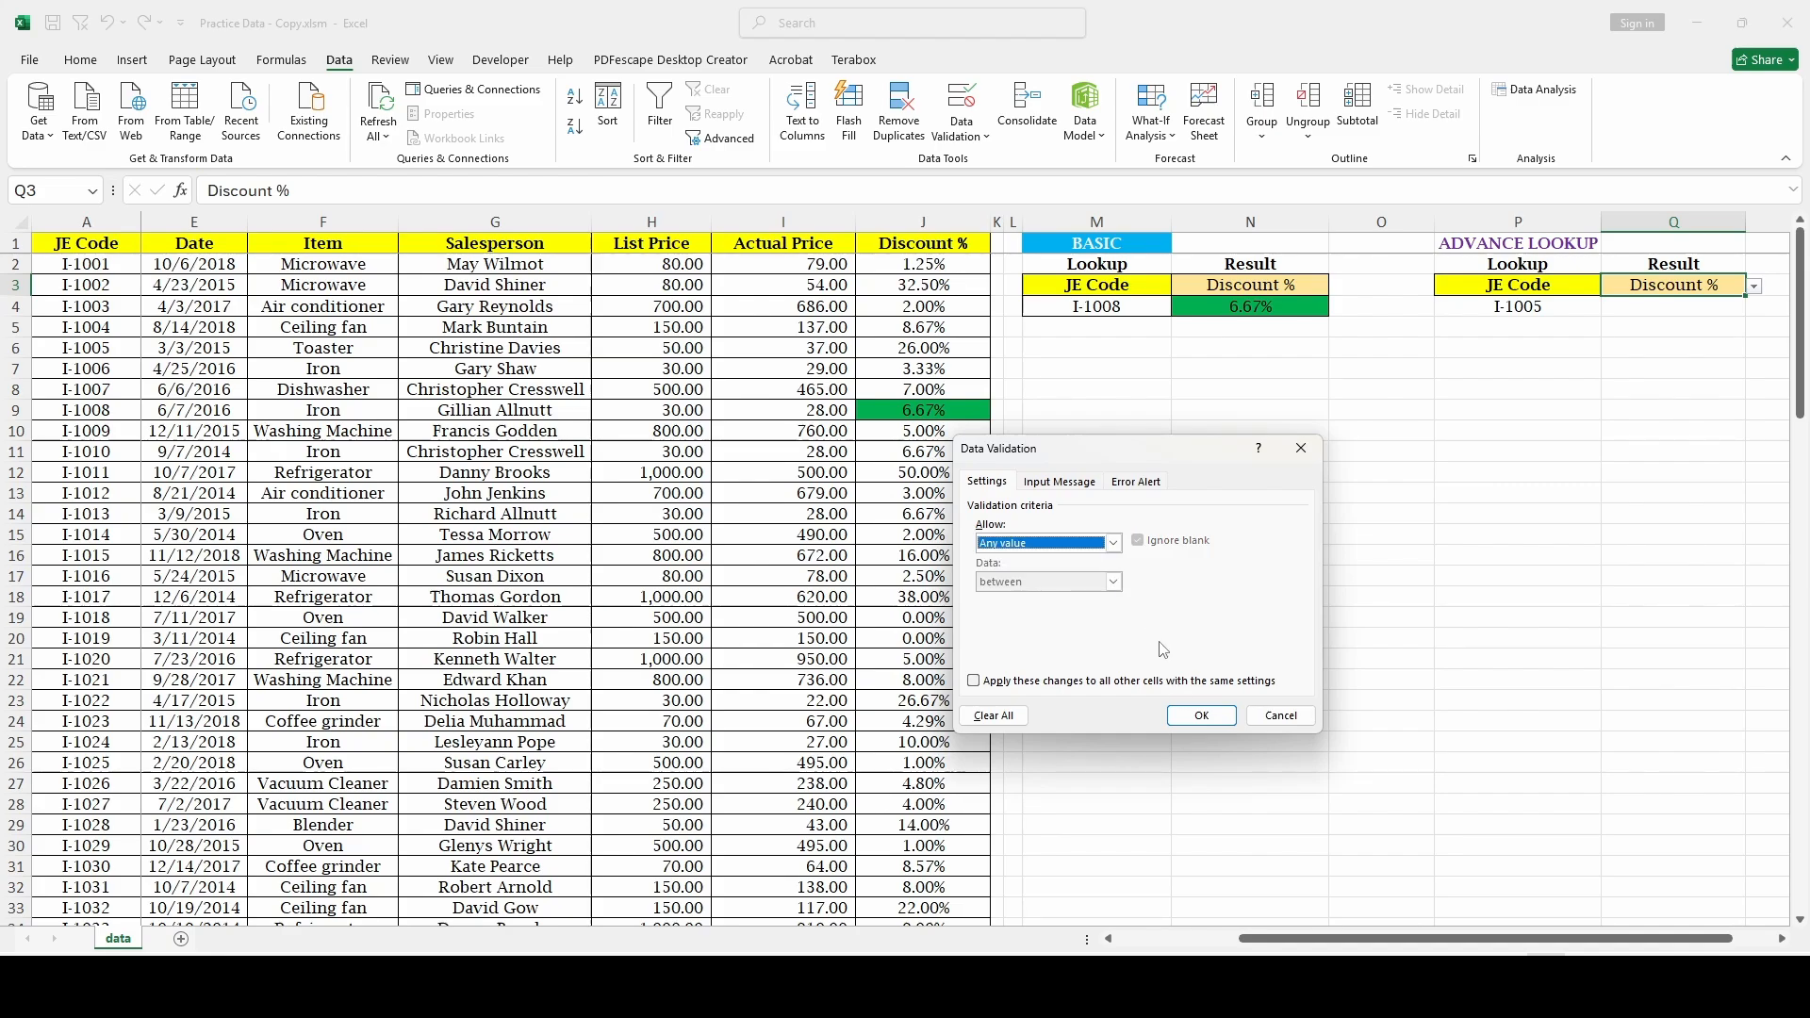
{"action": "left_click", "coordinate": [1201, 715]}
{"action": "key", "text": "Down"}
{"action": "key", "text": "Up"}
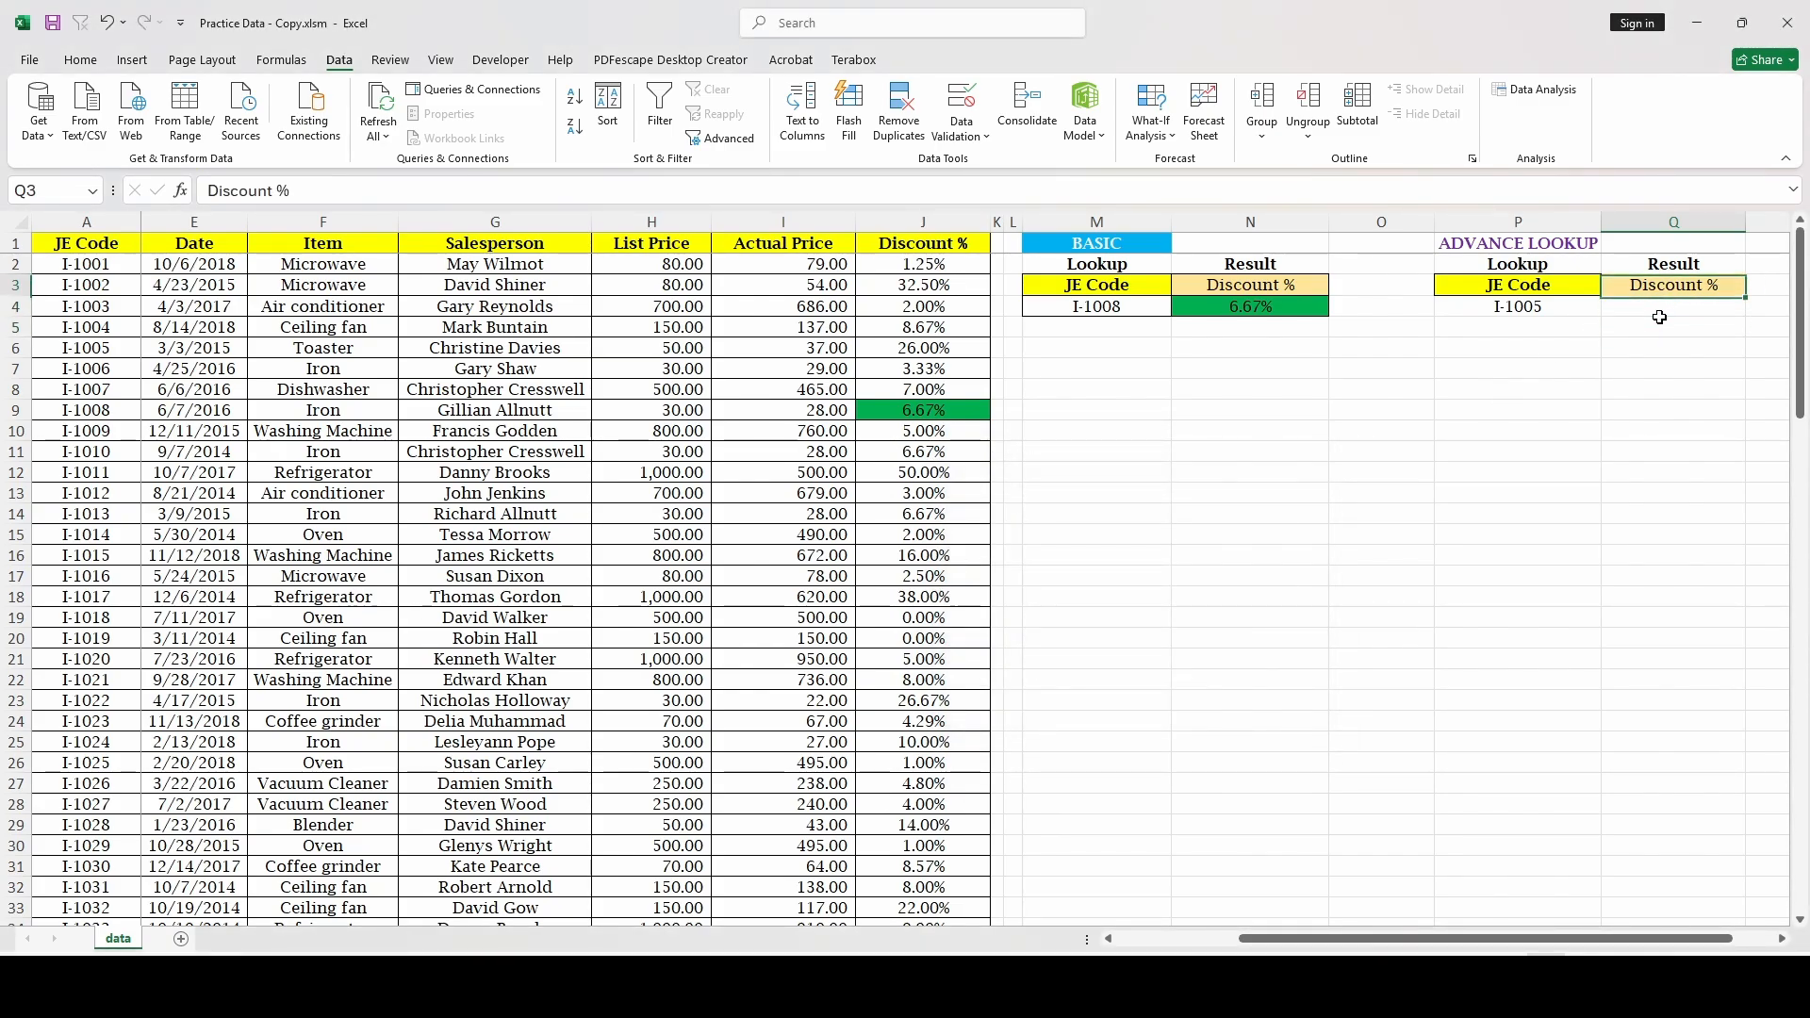
Step: Set the data validation of the ADVANCE LOOKUP result header cell Q3 to allow a list
{"action": "scroll", "coordinate": [1660, 317], "scroll_direction": "right", "scroll_amount": 2}
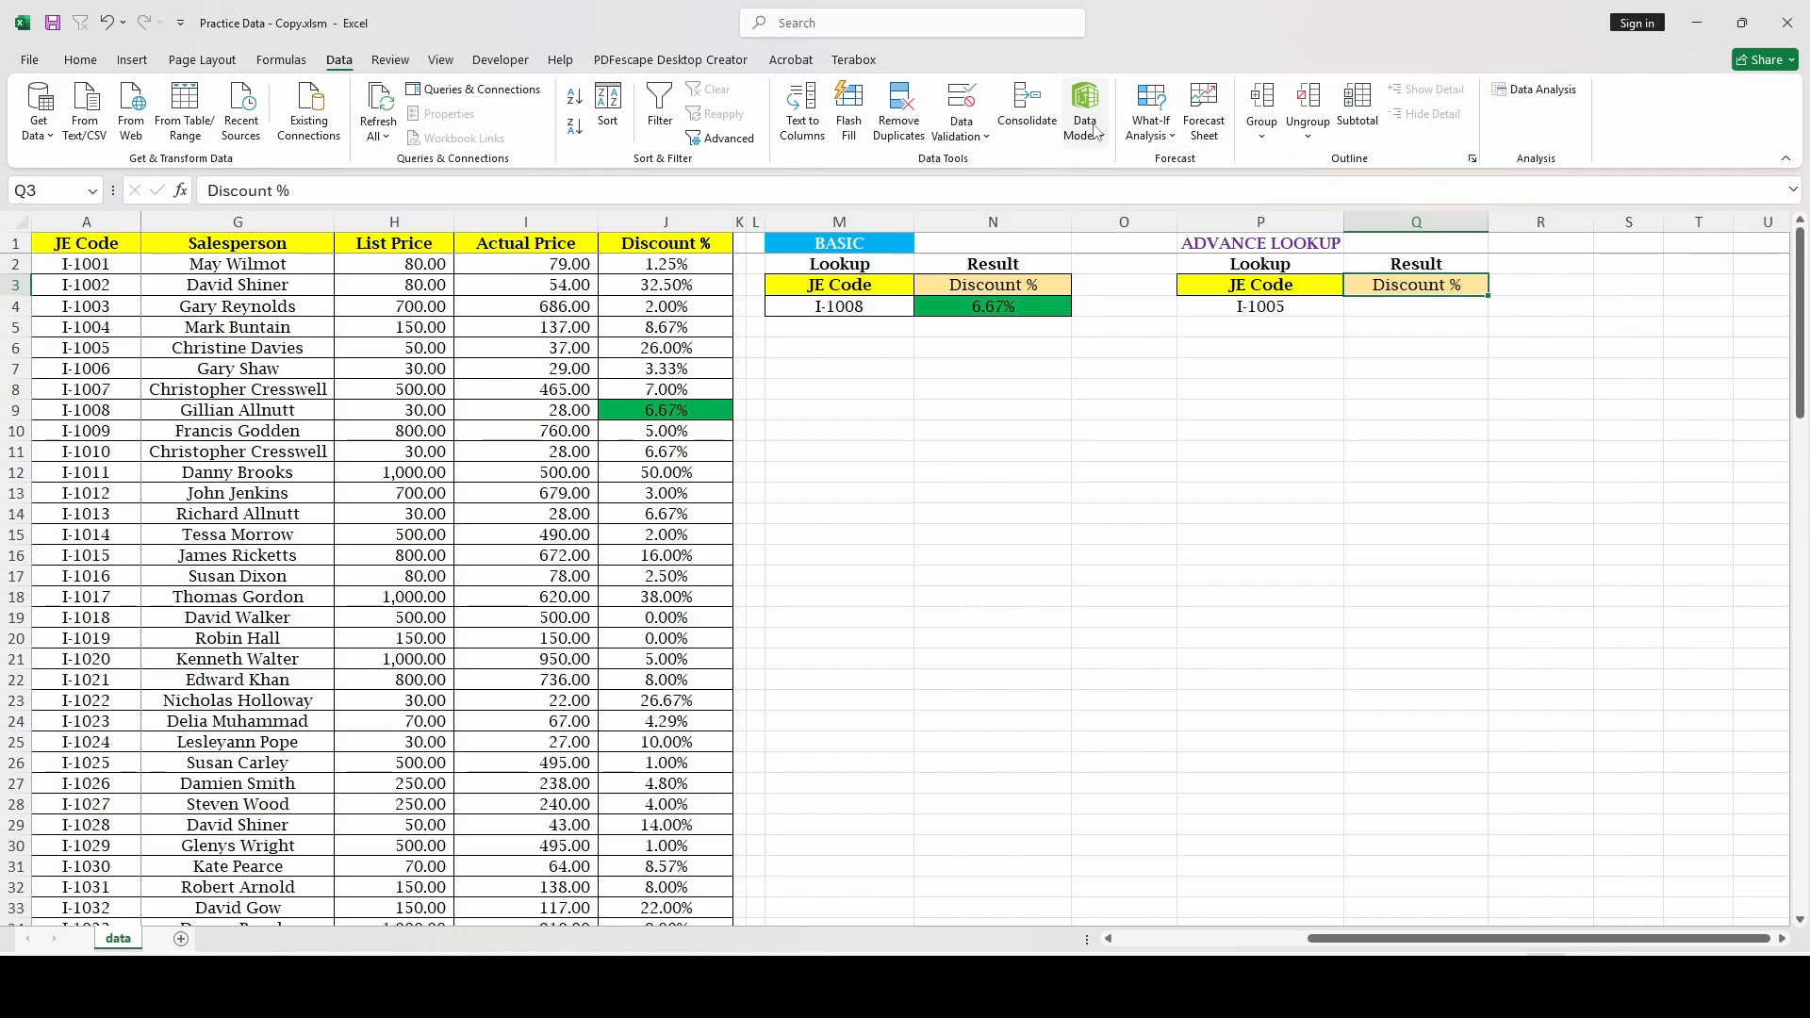
{"action": "left_click", "coordinate": [962, 130]}
{"action": "left_click", "coordinate": [1009, 163]}
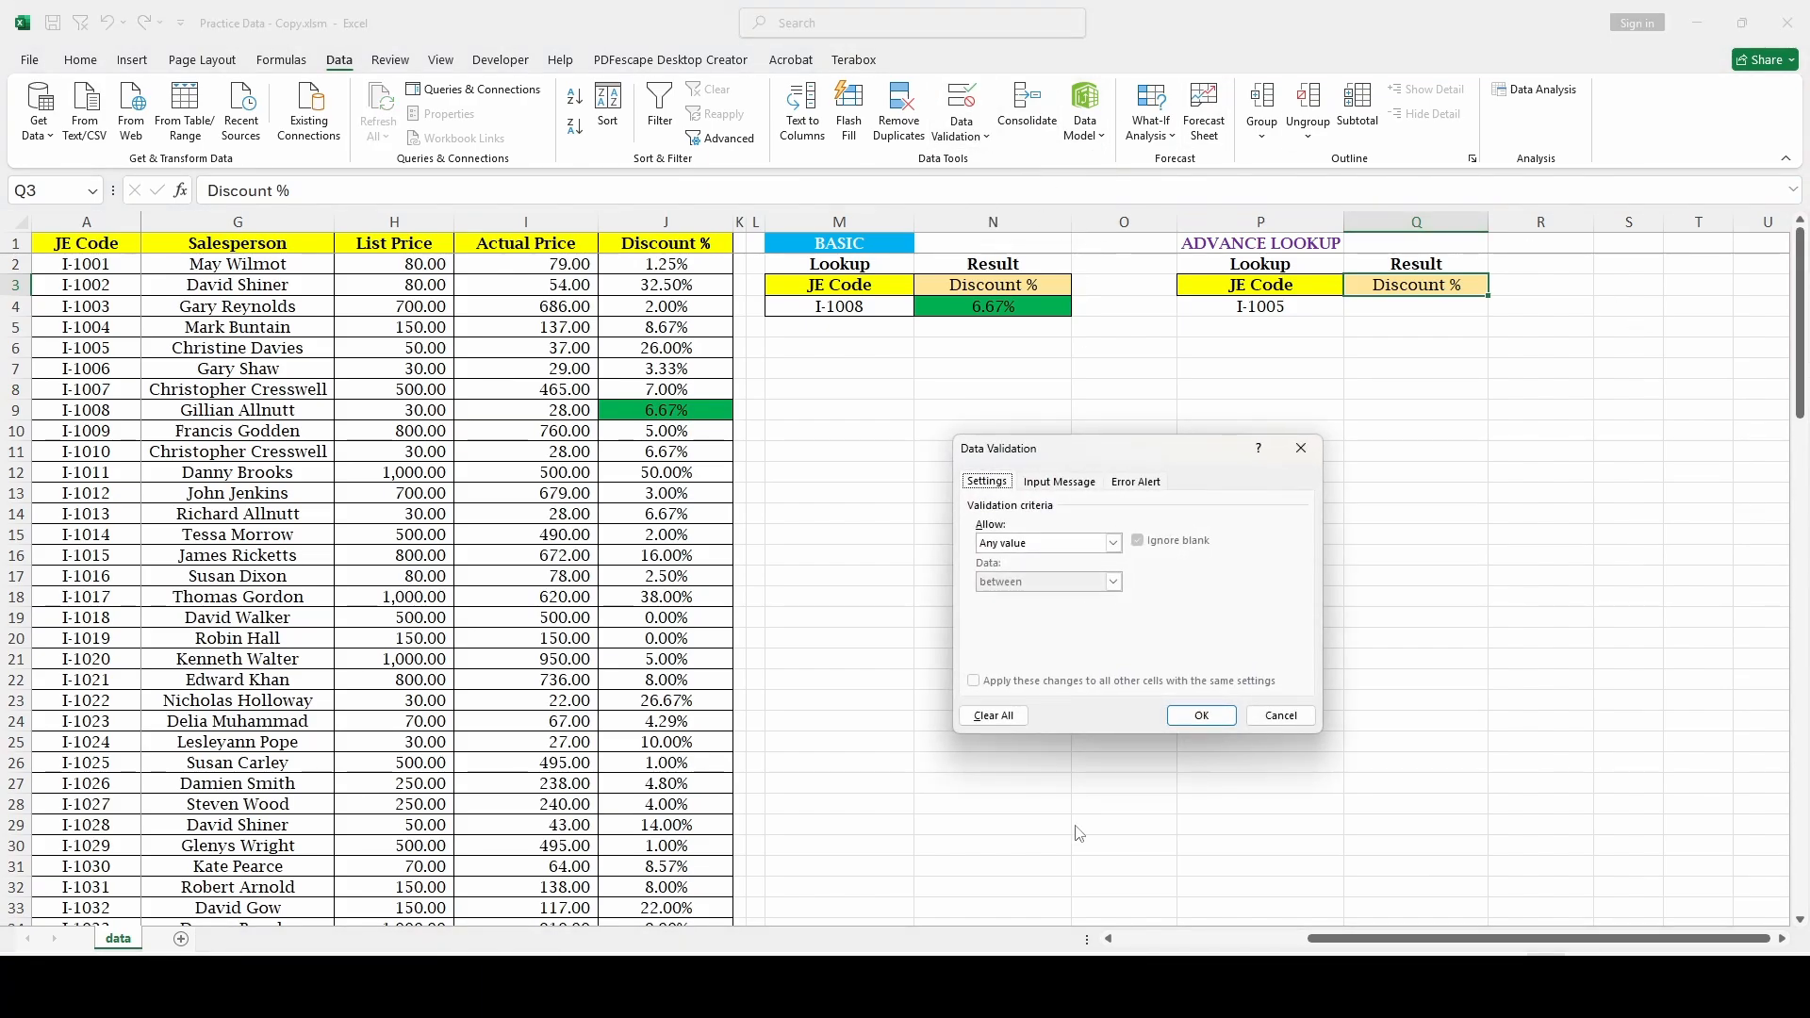
{"action": "left_click", "coordinate": [1113, 543]}
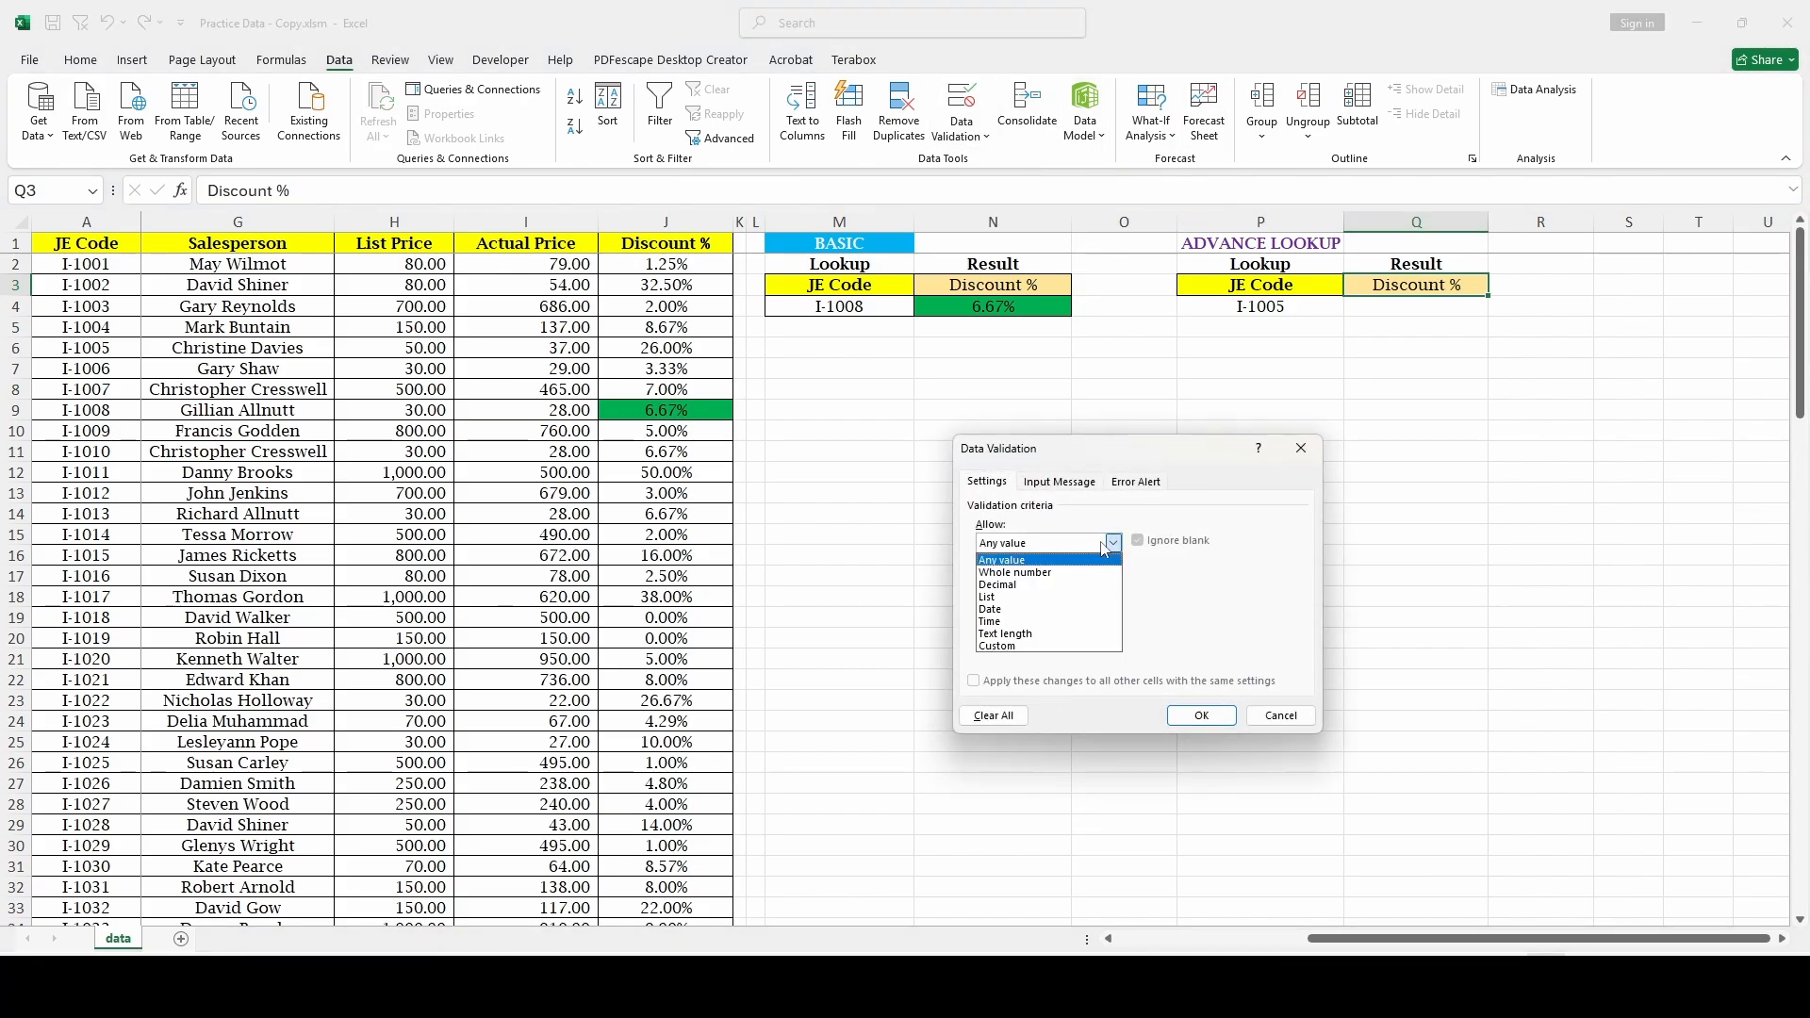
{"action": "left_click", "coordinate": [1094, 598]}
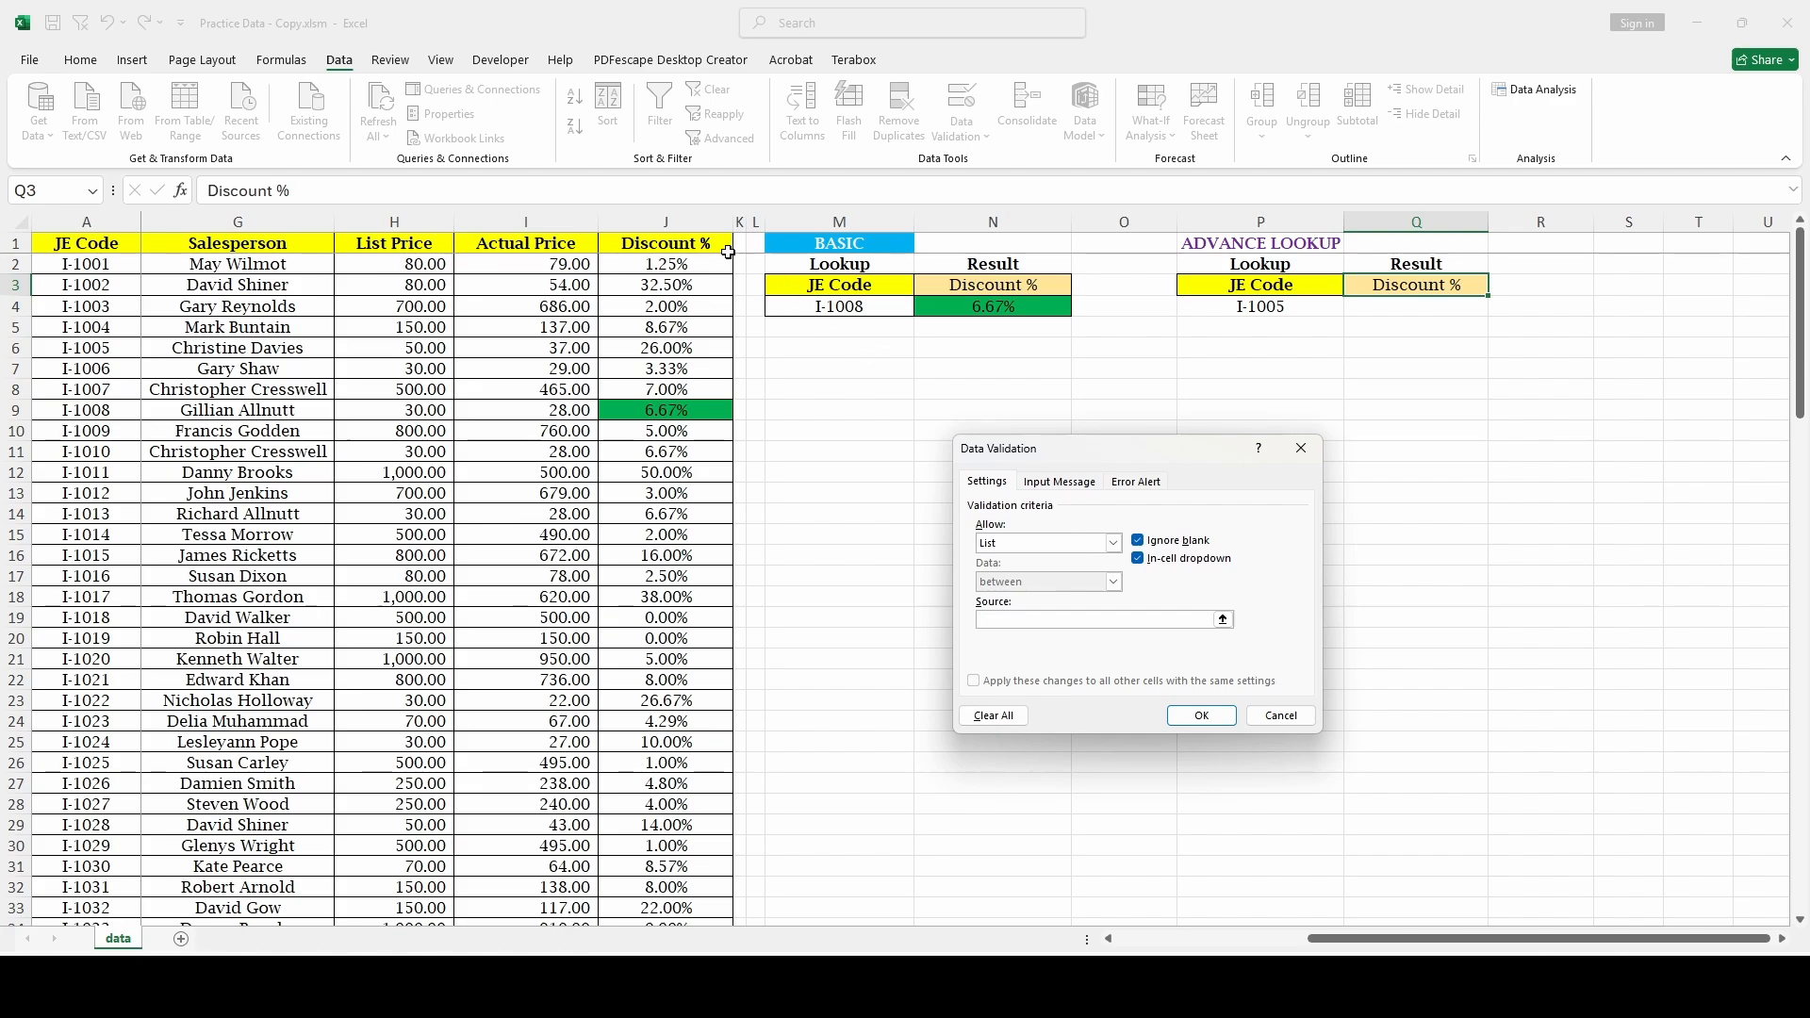
Step: Use the table's header row $A$1:$J$1 as the source of Q3's validation list and apply it
{"action": "left_click", "coordinate": [685, 247]}
{"action": "key", "text": "ctrl+Left"}
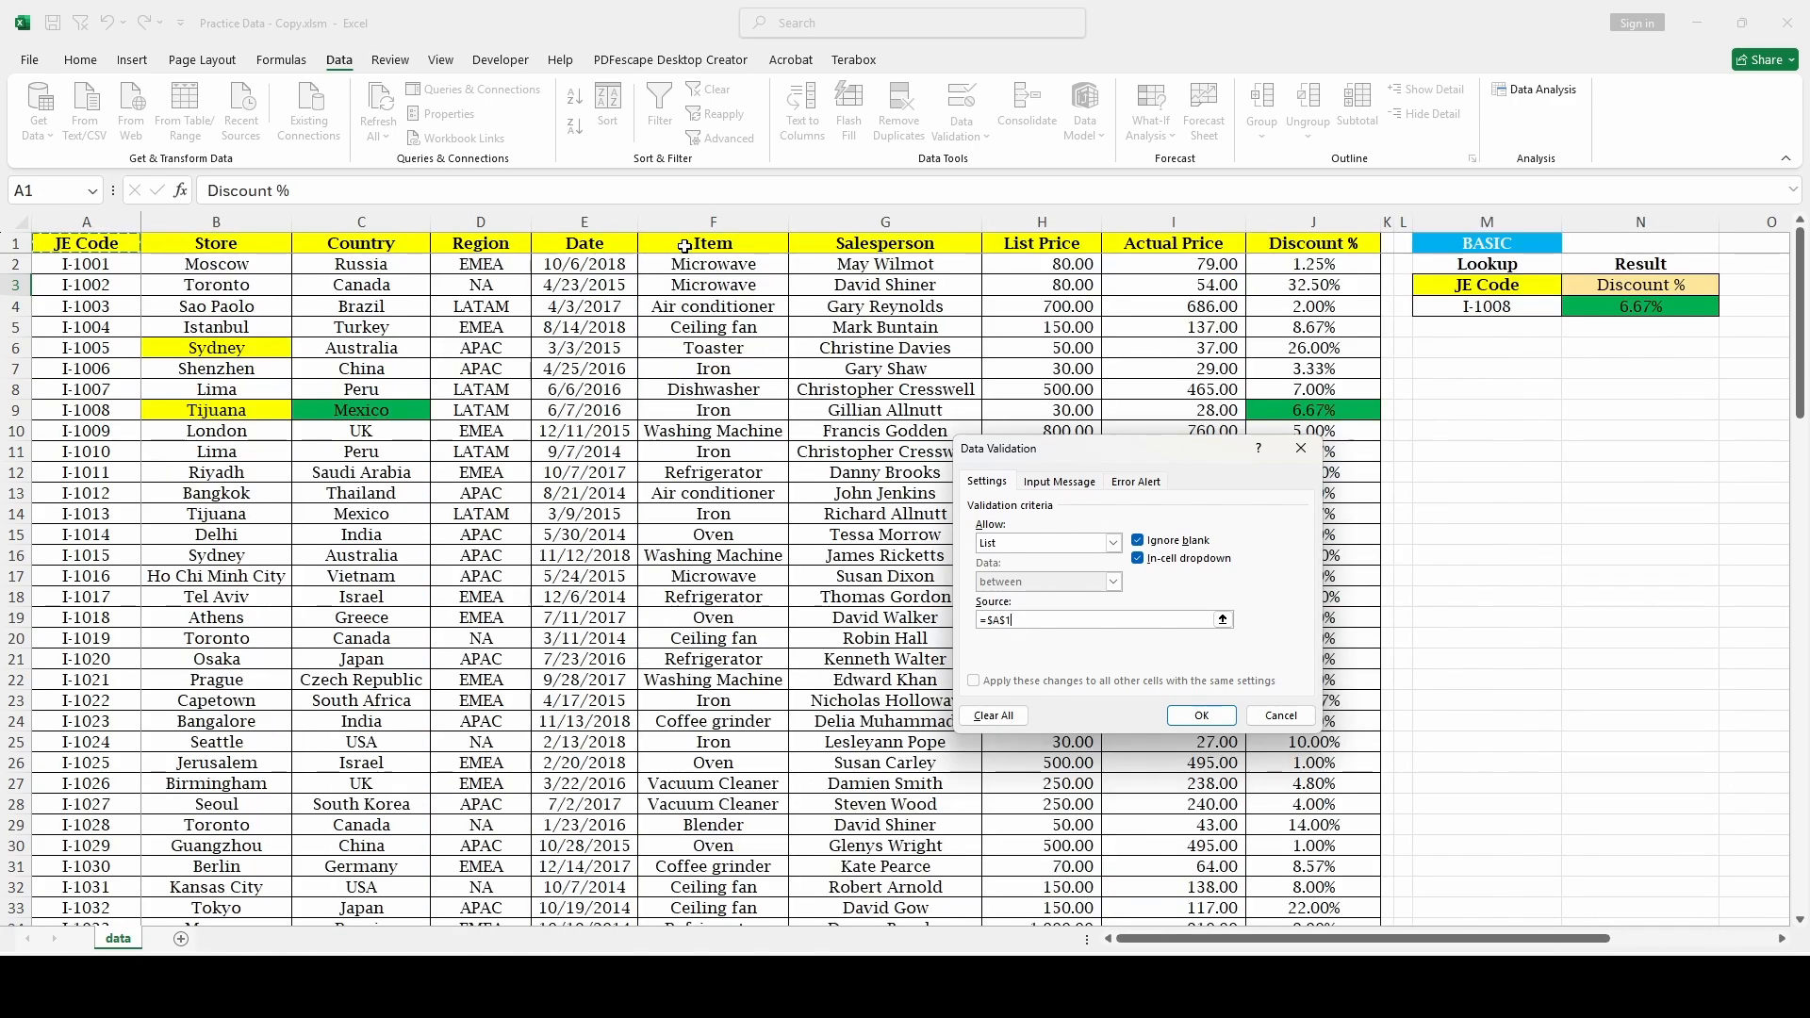
{"action": "key", "text": "ctrl+shift+Right"}
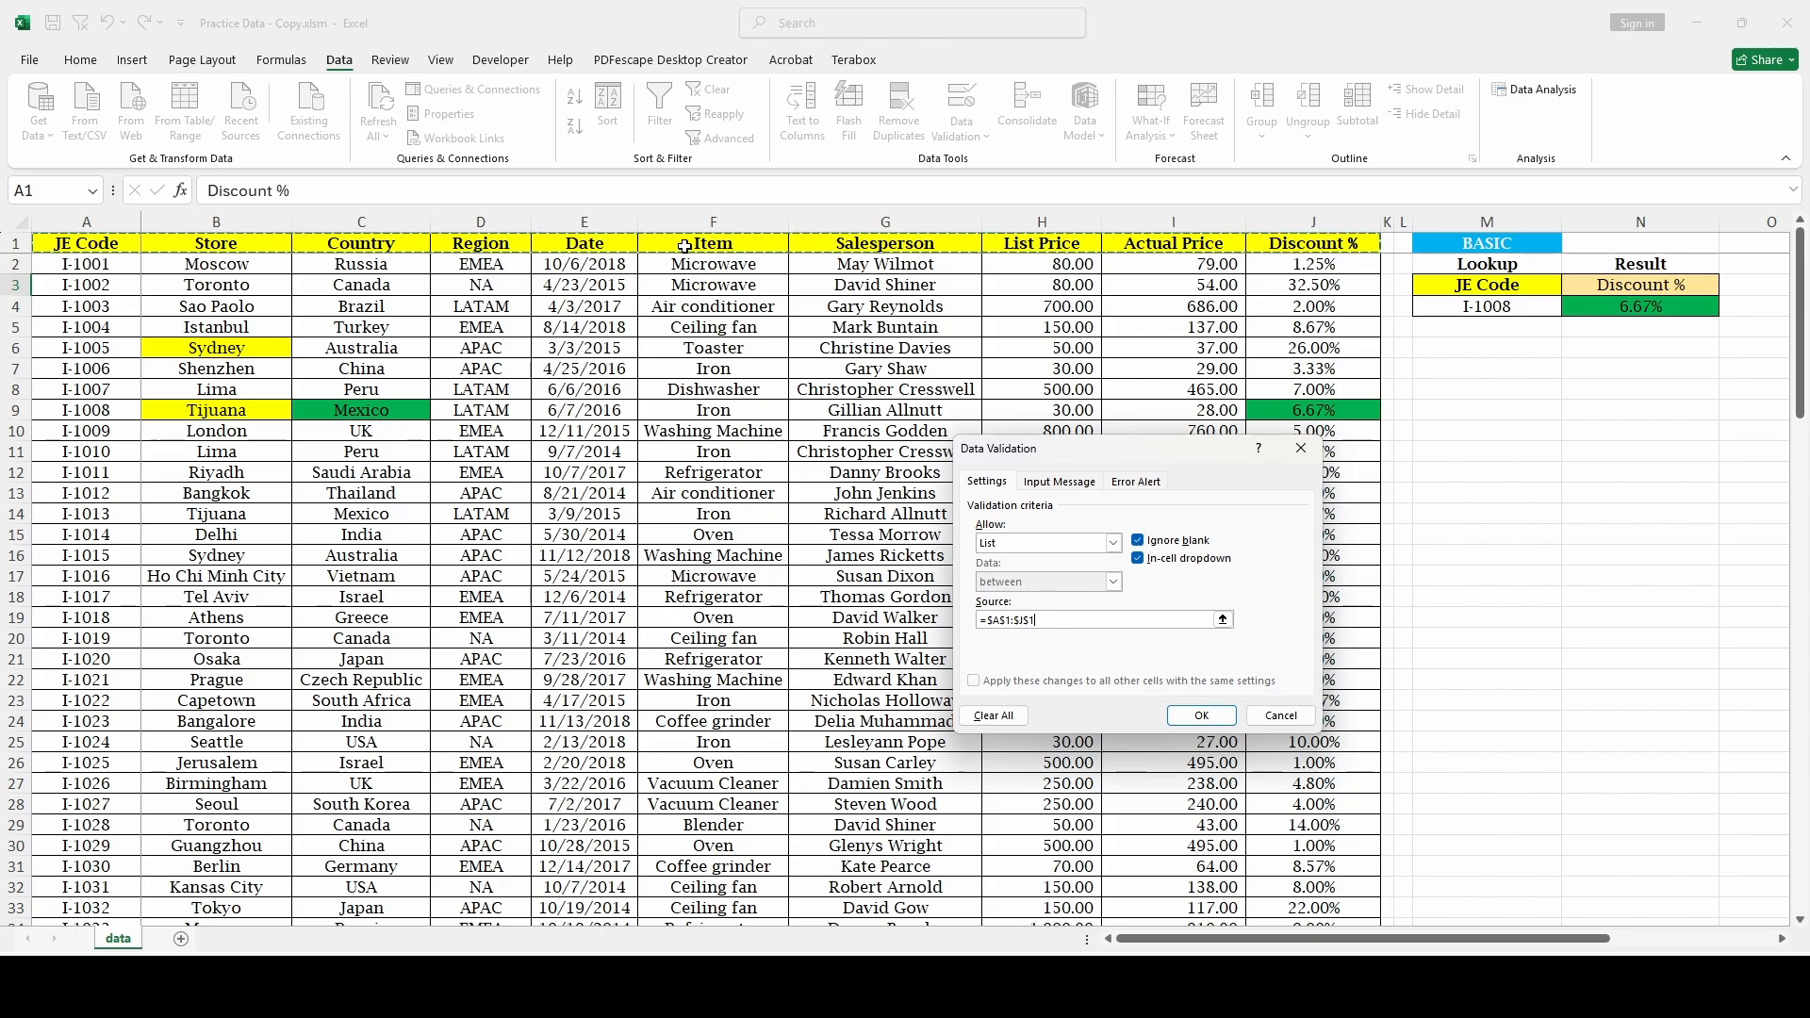
{"action": "key", "text": "shift+Left"}
{"action": "key", "text": "ctrl+shift+Left"}
{"action": "key", "text": "shift+Right"}
{"action": "key", "text": "shift+Right"}
{"action": "key", "text": "shift+Right"}
{"action": "key", "text": "shift+Right"}
{"action": "key", "text": "shift+Right"}
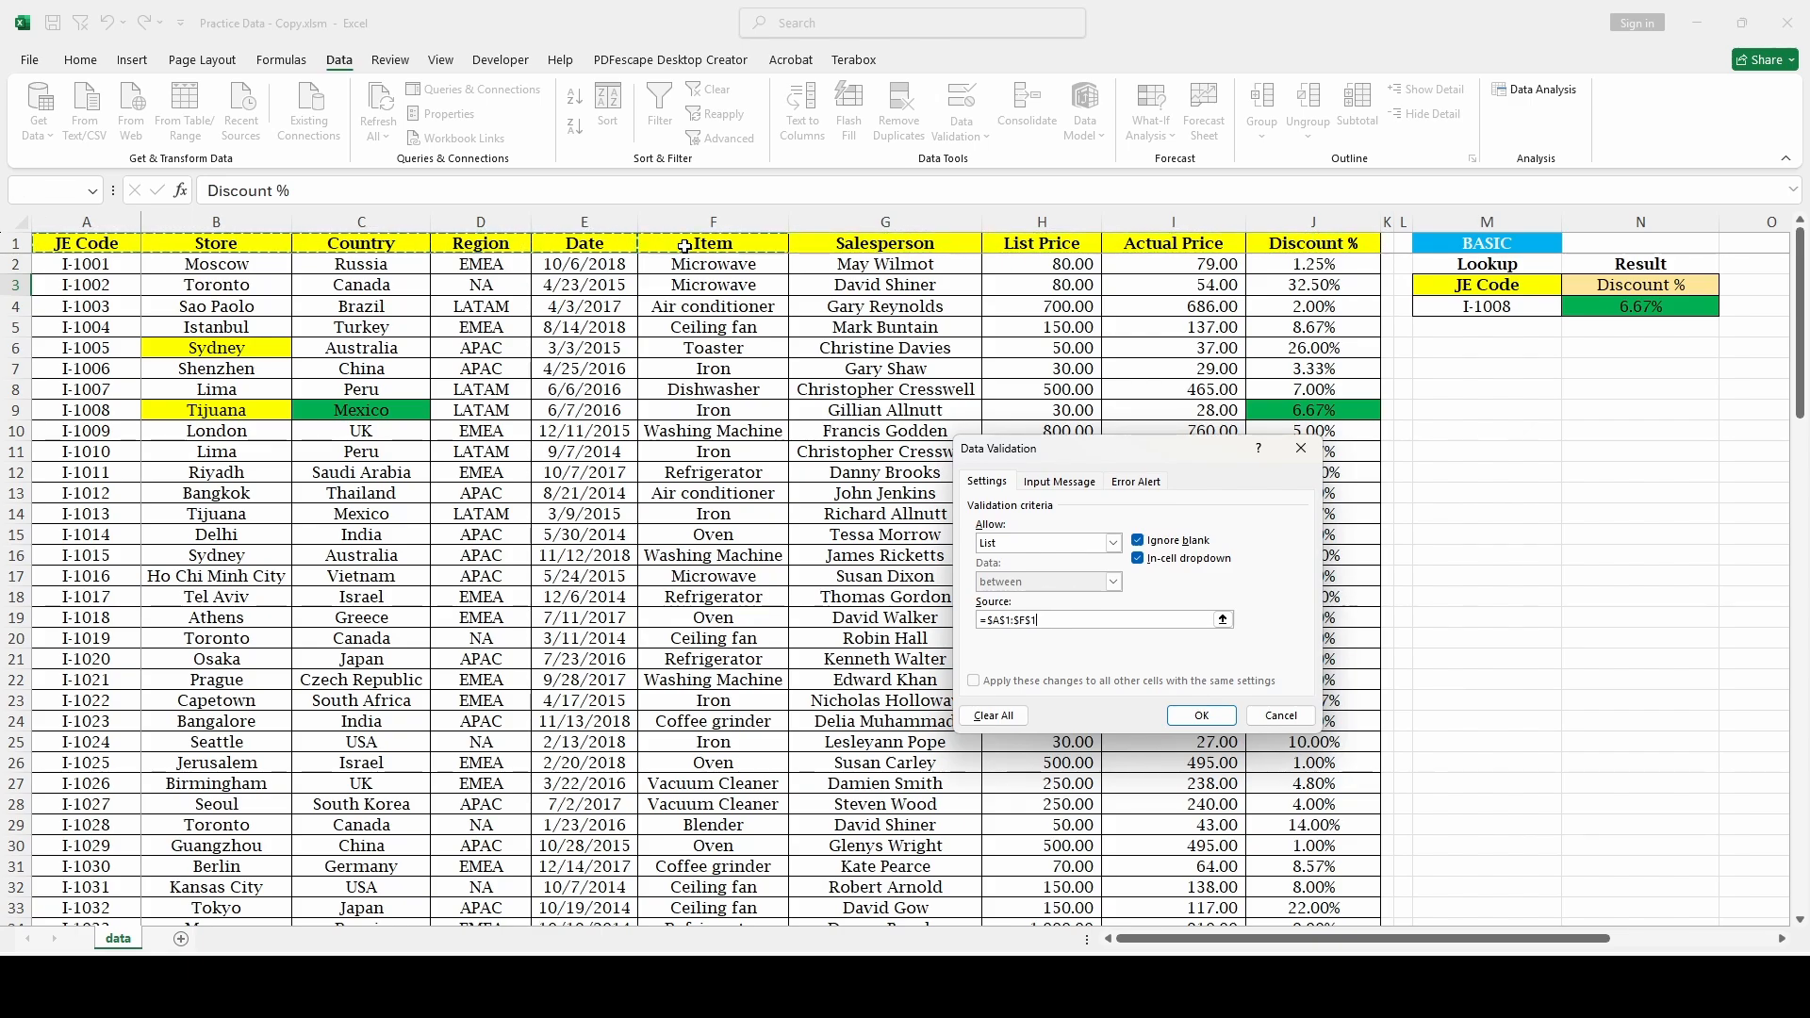
{"action": "key", "text": "shift+Right"}
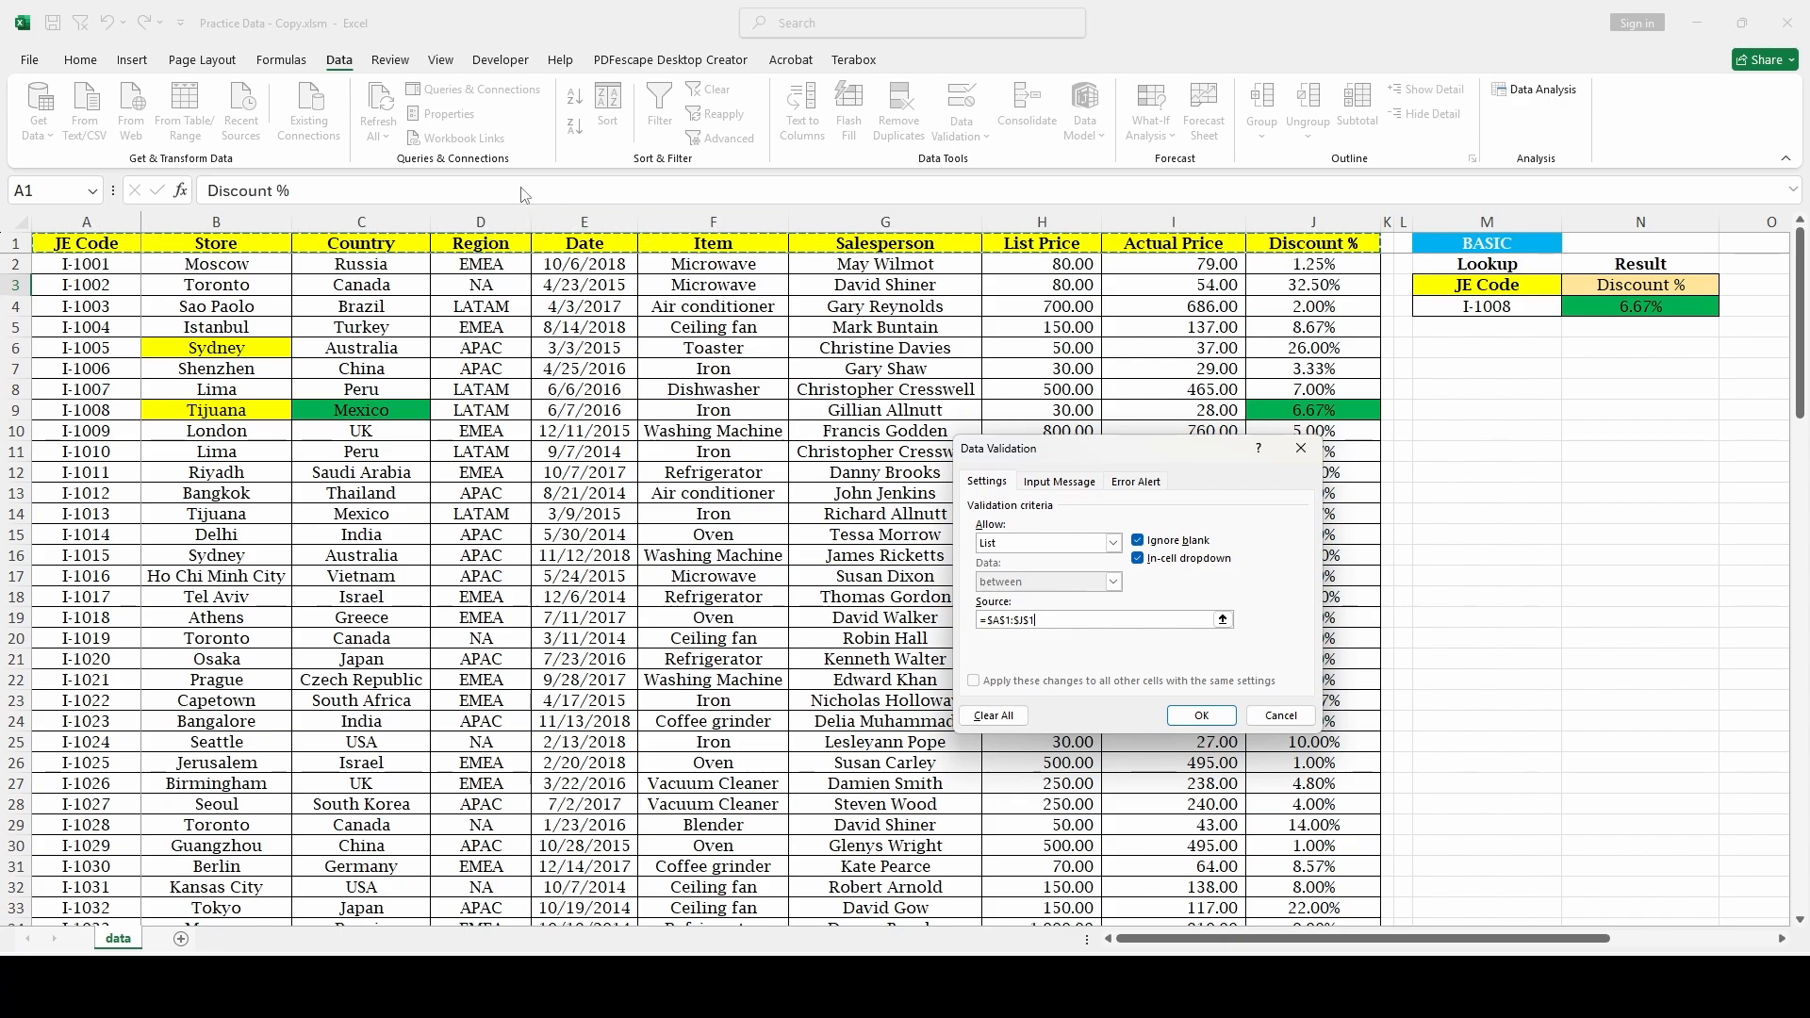
{"action": "left_click", "coordinate": [76, 284]}
{"action": "left_click_drag", "start_coordinate": [78, 246], "coordinate": [1329, 243]}
{"action": "left_click", "coordinate": [1201, 716]}
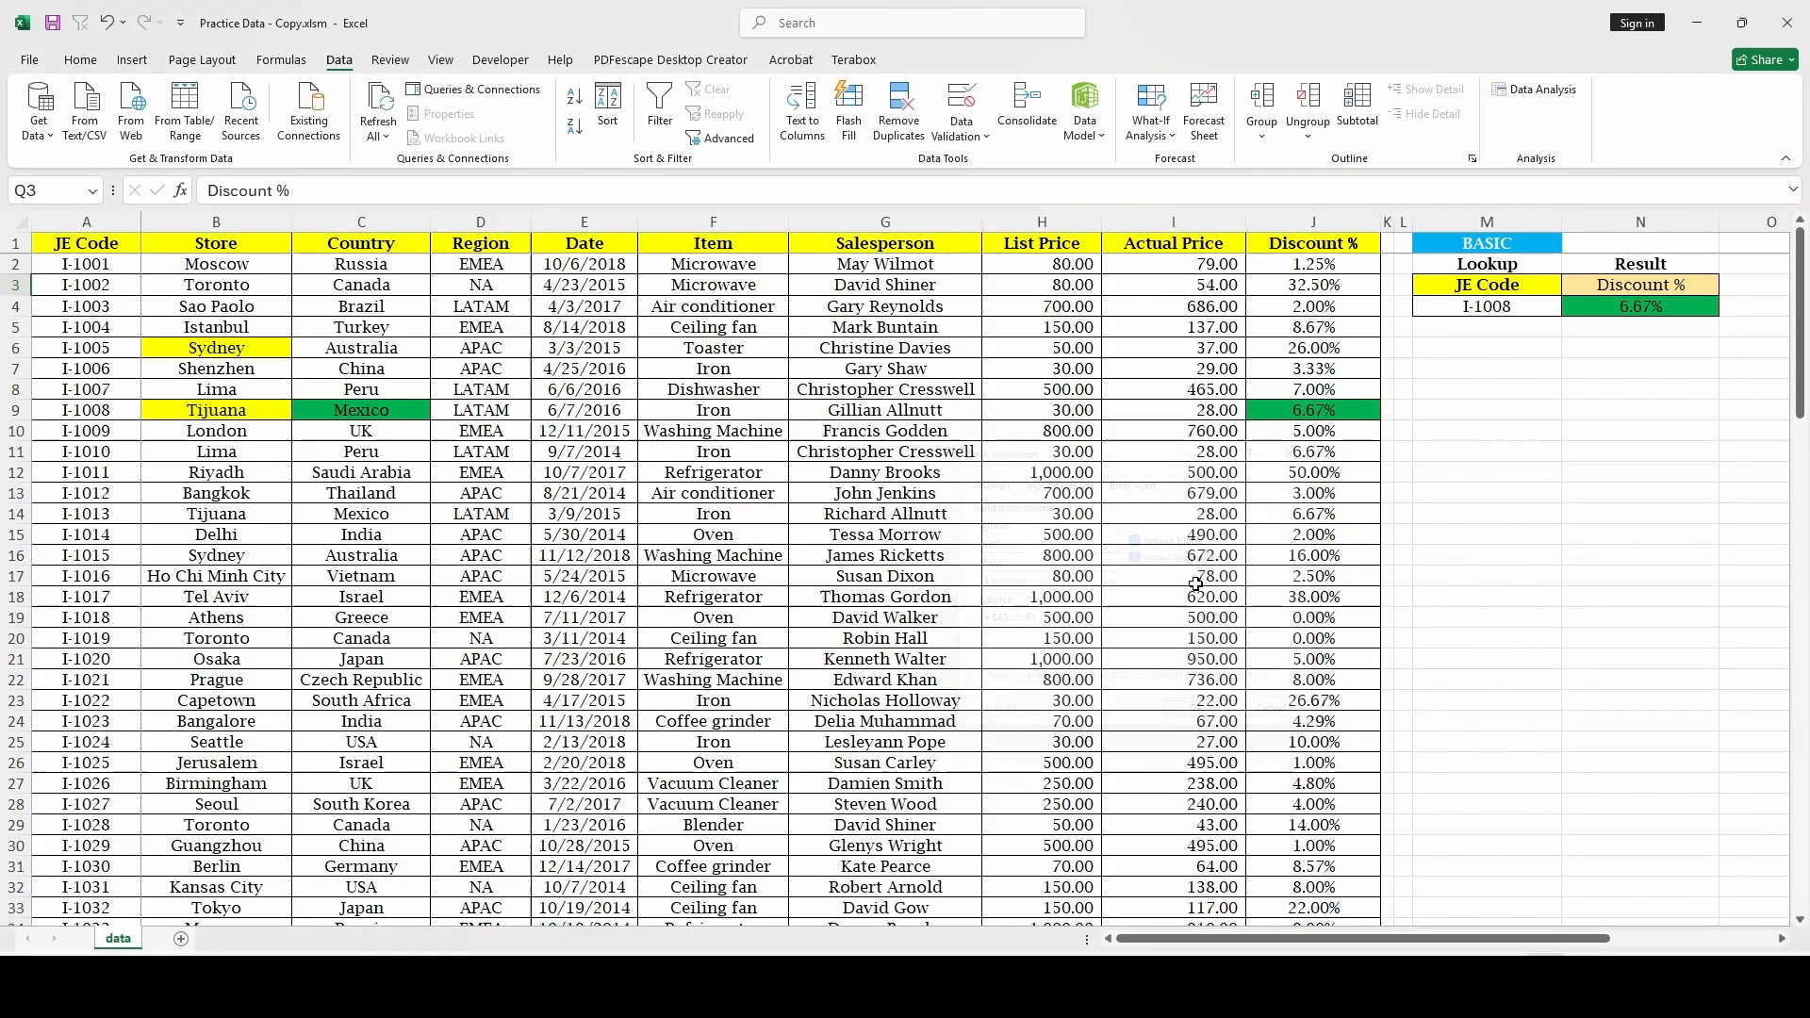
Step: Try out Q3's dropdown list by choosing Item, Country and Region in turn
{"action": "left_click", "coordinate": [1521, 359]}
{"action": "key", "text": "Right"}
{"action": "key", "text": "Right"}
{"action": "key", "text": "Right"}
{"action": "key", "text": "Right"}
{"action": "key", "text": "Right"}
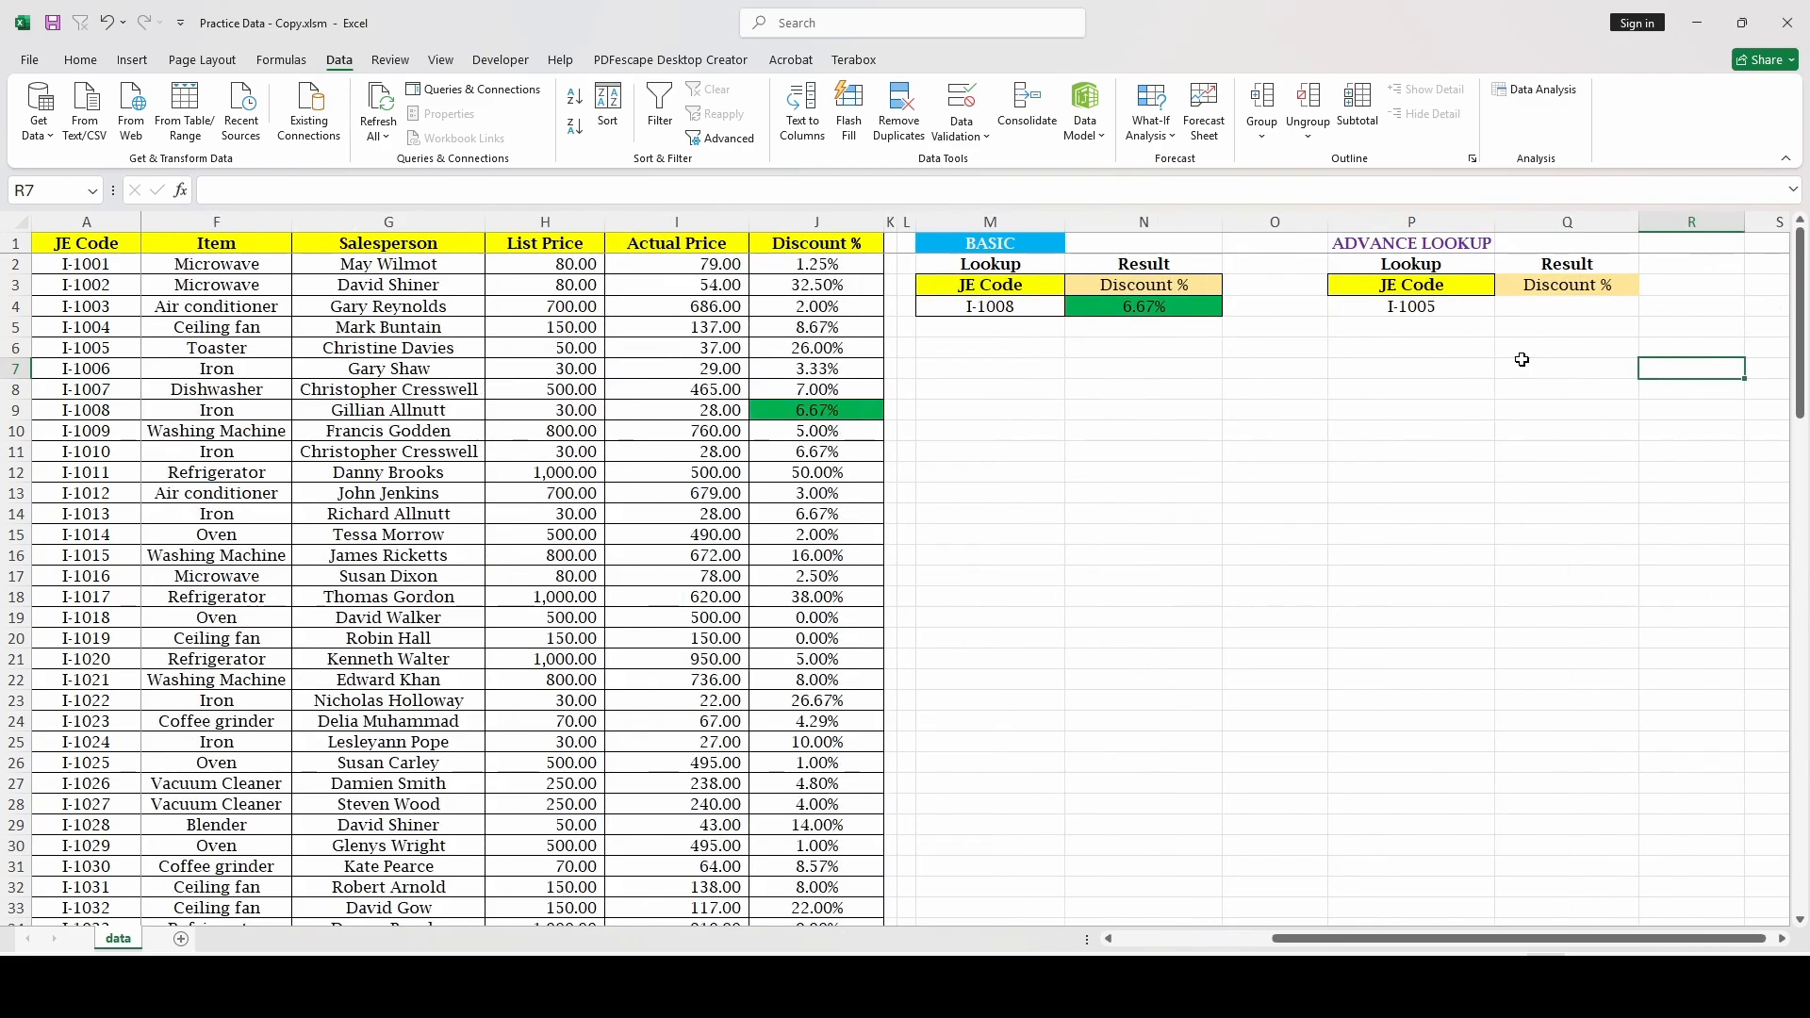
{"action": "left_click", "coordinate": [1569, 281]}
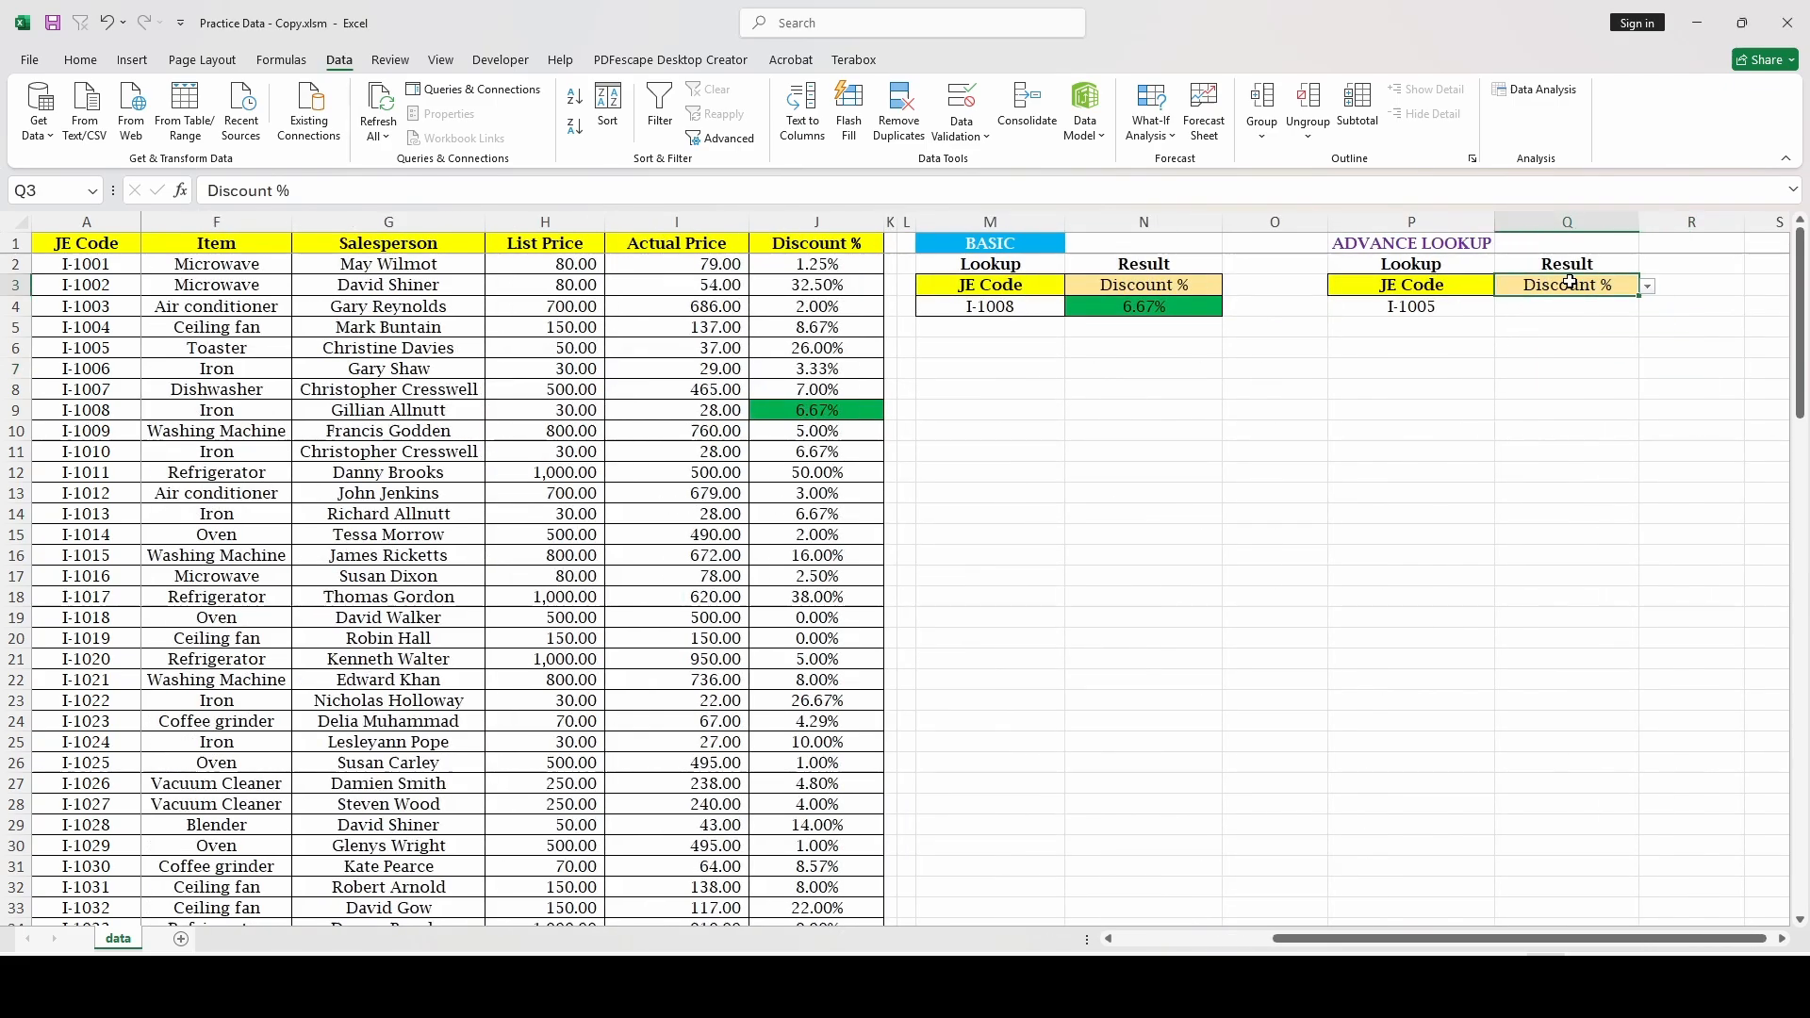
{"action": "left_click", "coordinate": [1647, 287]}
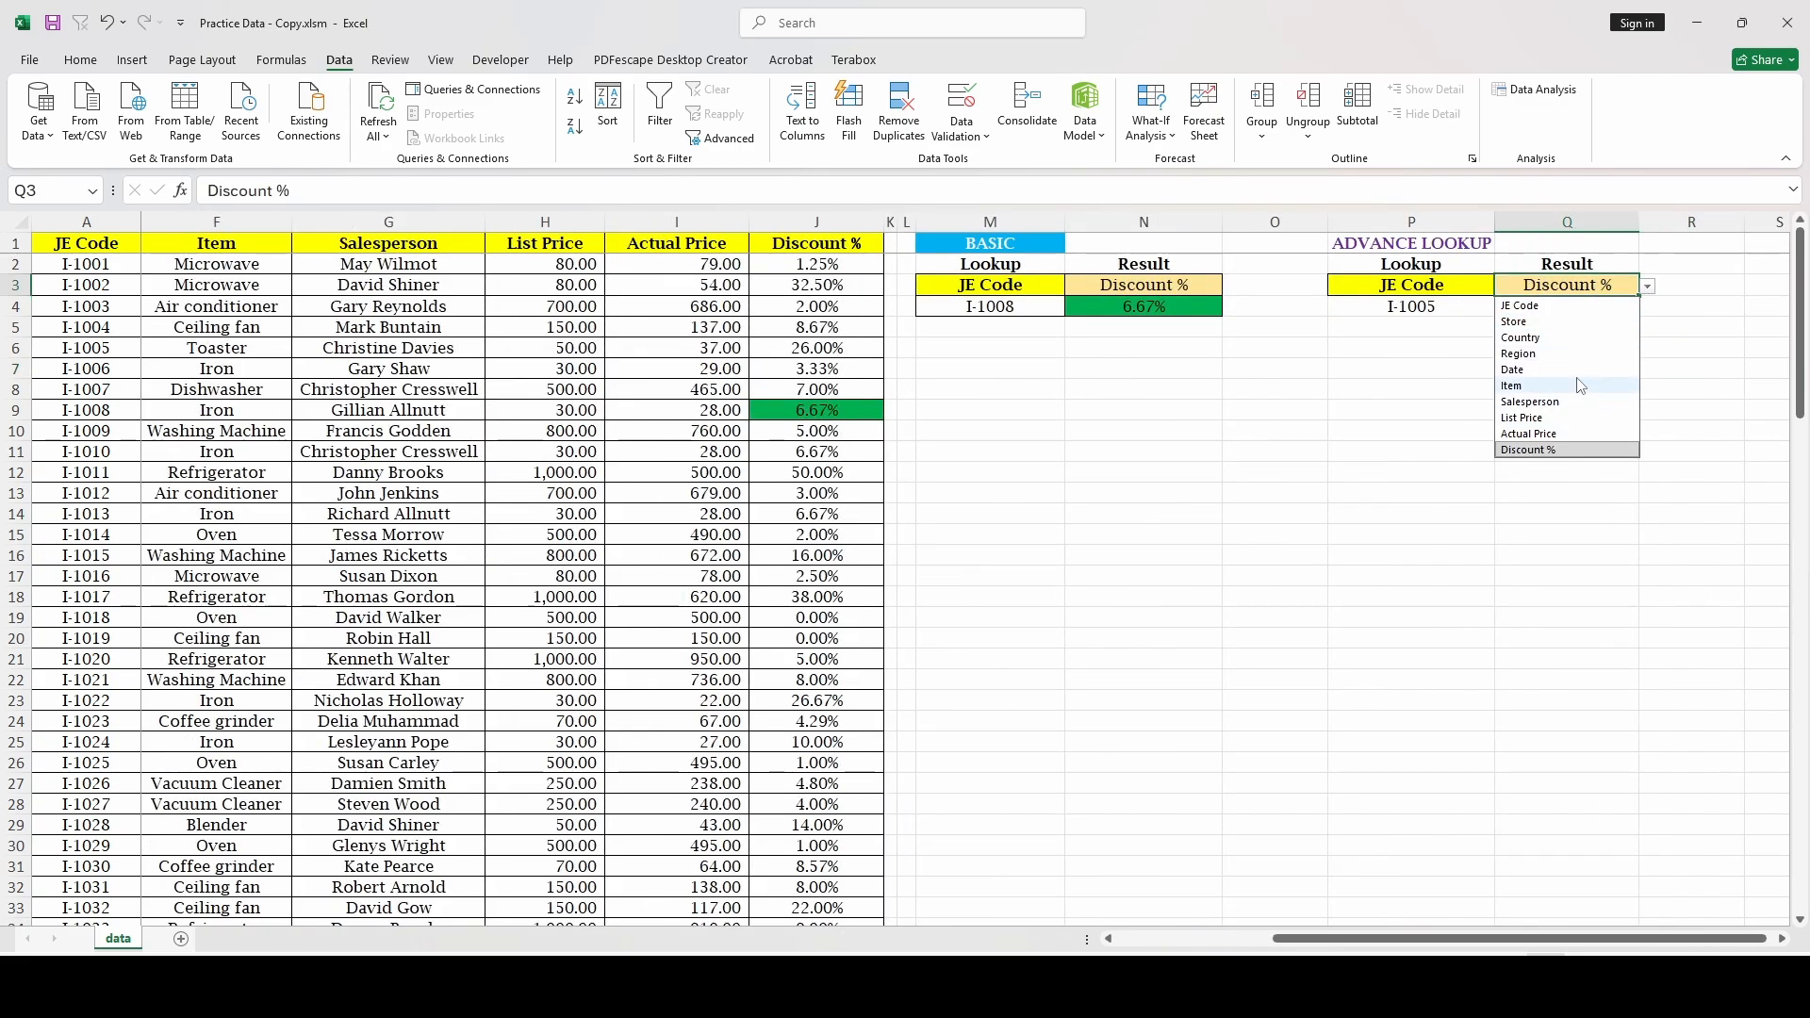
{"action": "left_click", "coordinate": [1581, 387]}
{"action": "left_click", "coordinate": [1647, 288]}
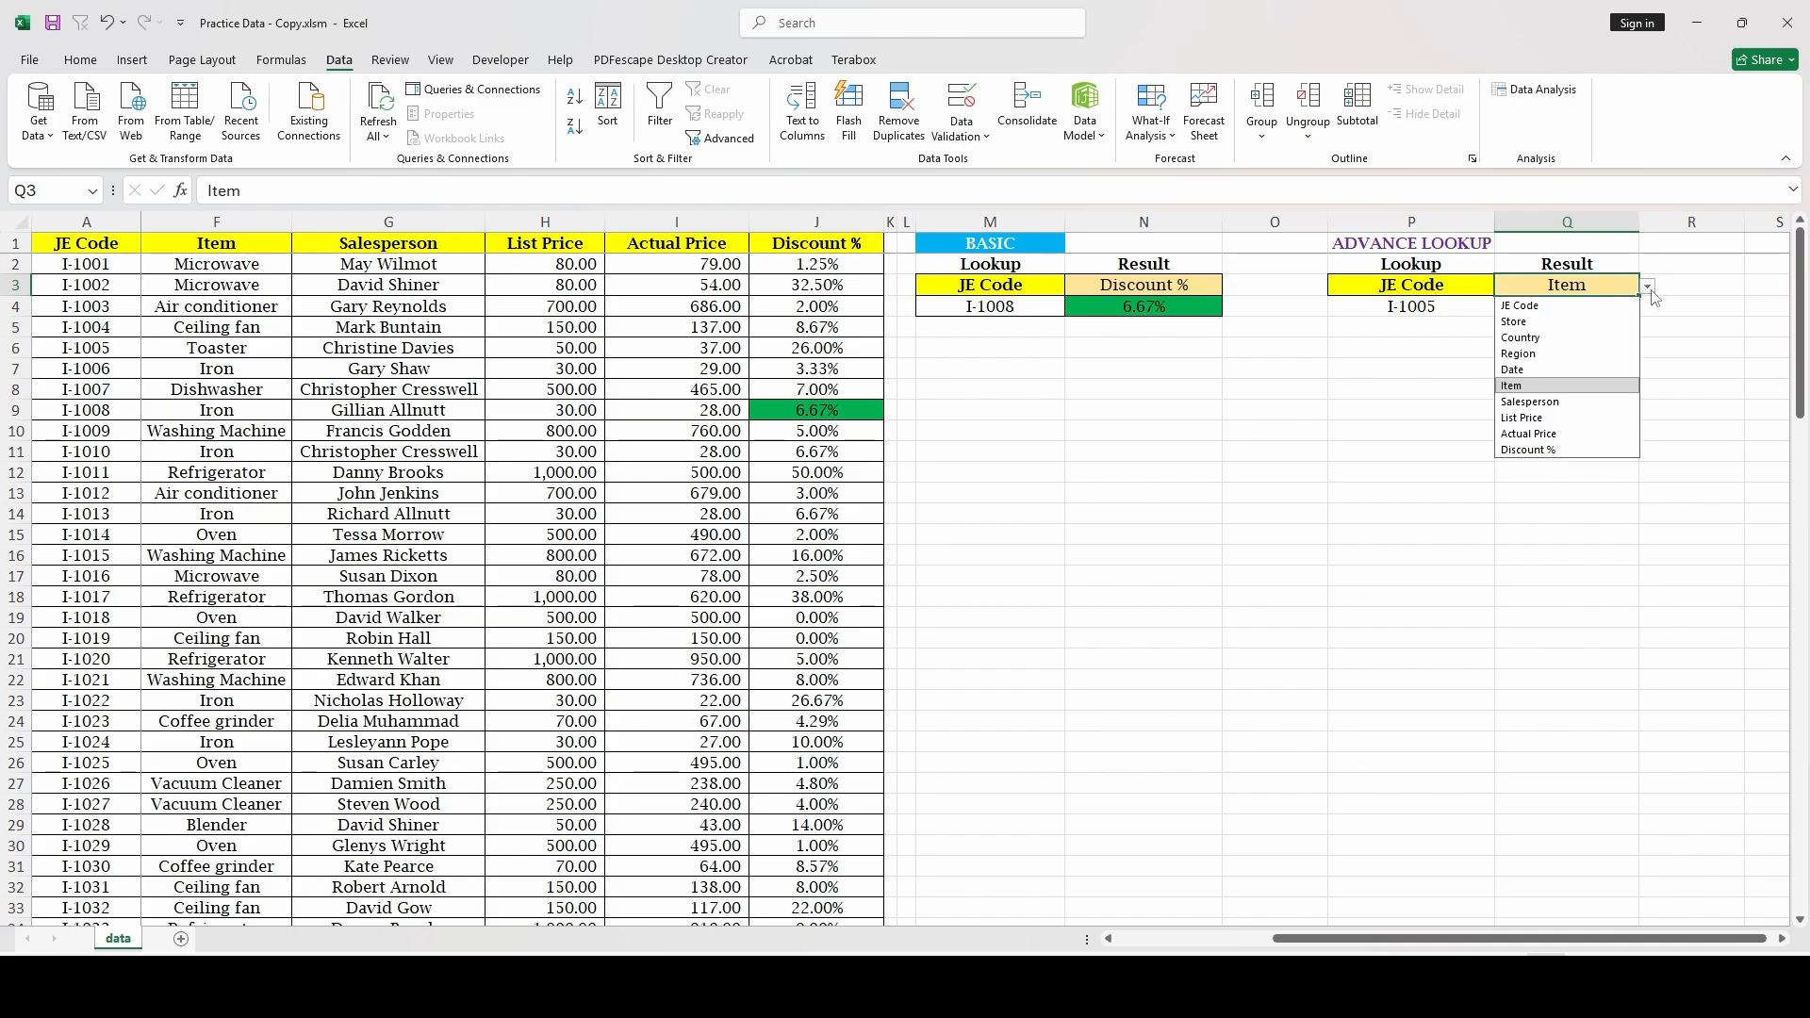
{"action": "left_click", "coordinate": [1602, 343]}
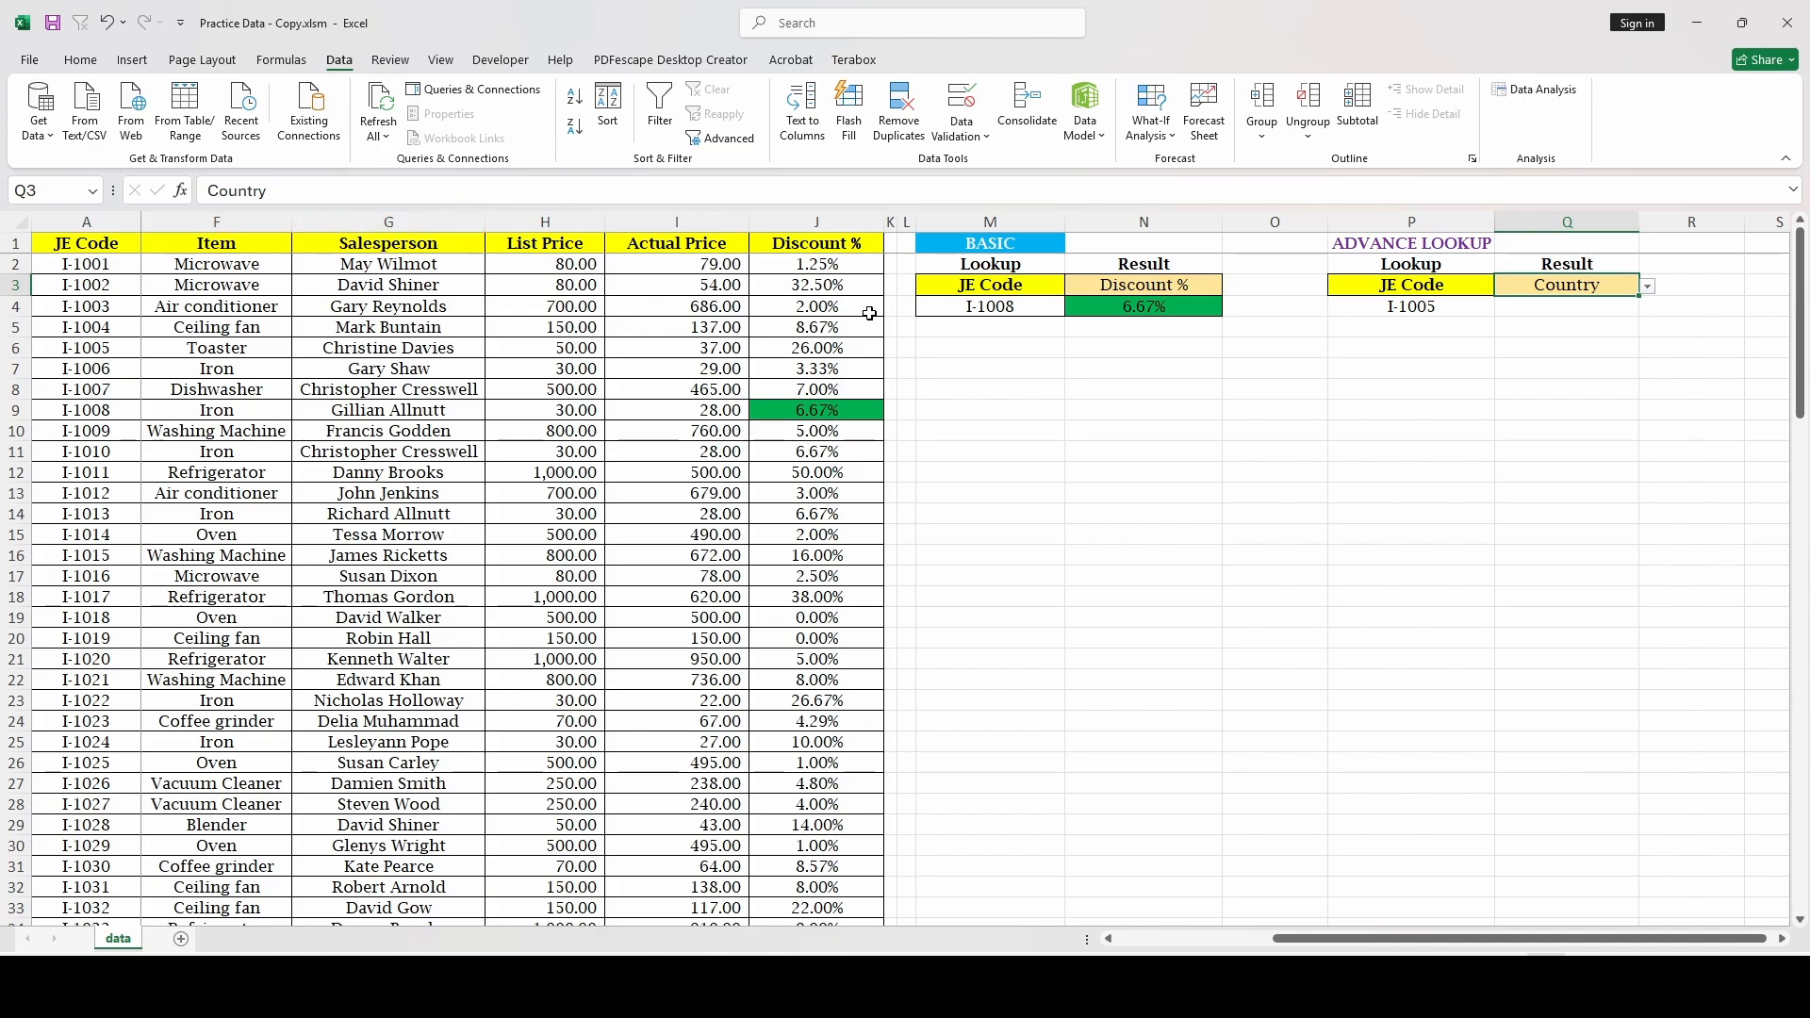
{"action": "left_click", "coordinate": [1648, 288]}
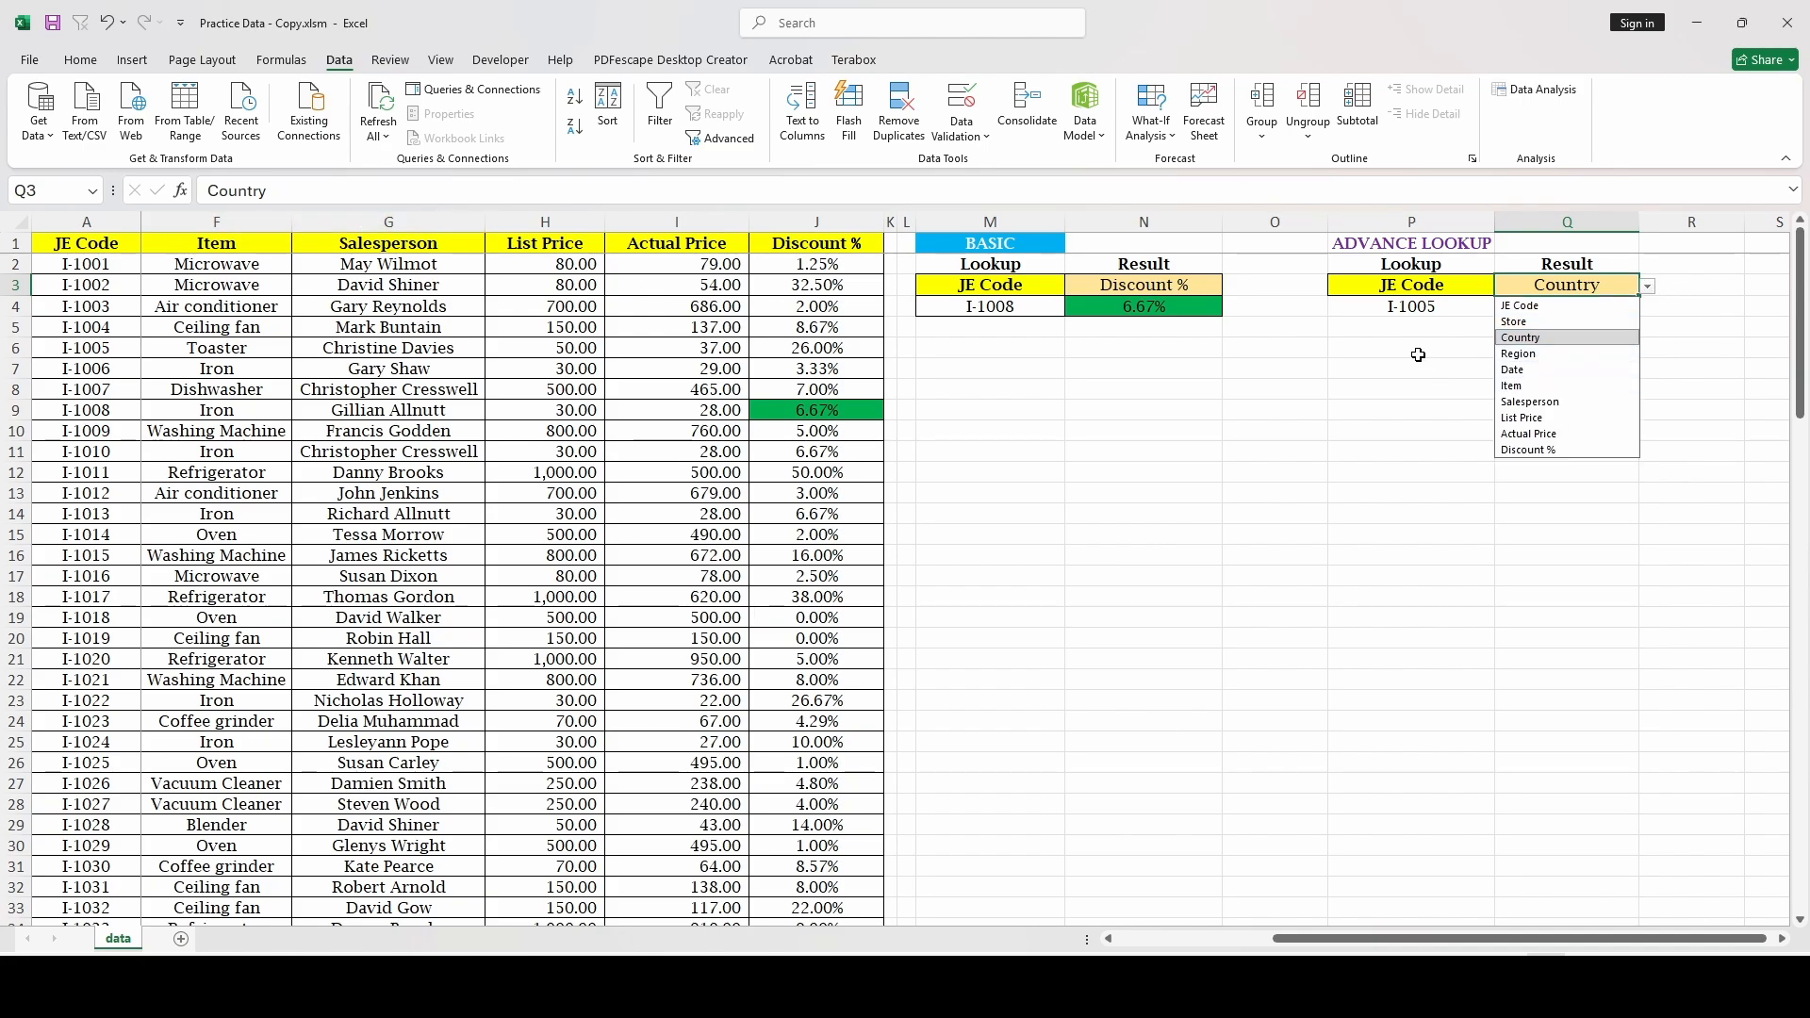
{"action": "left_click", "coordinate": [1593, 354]}
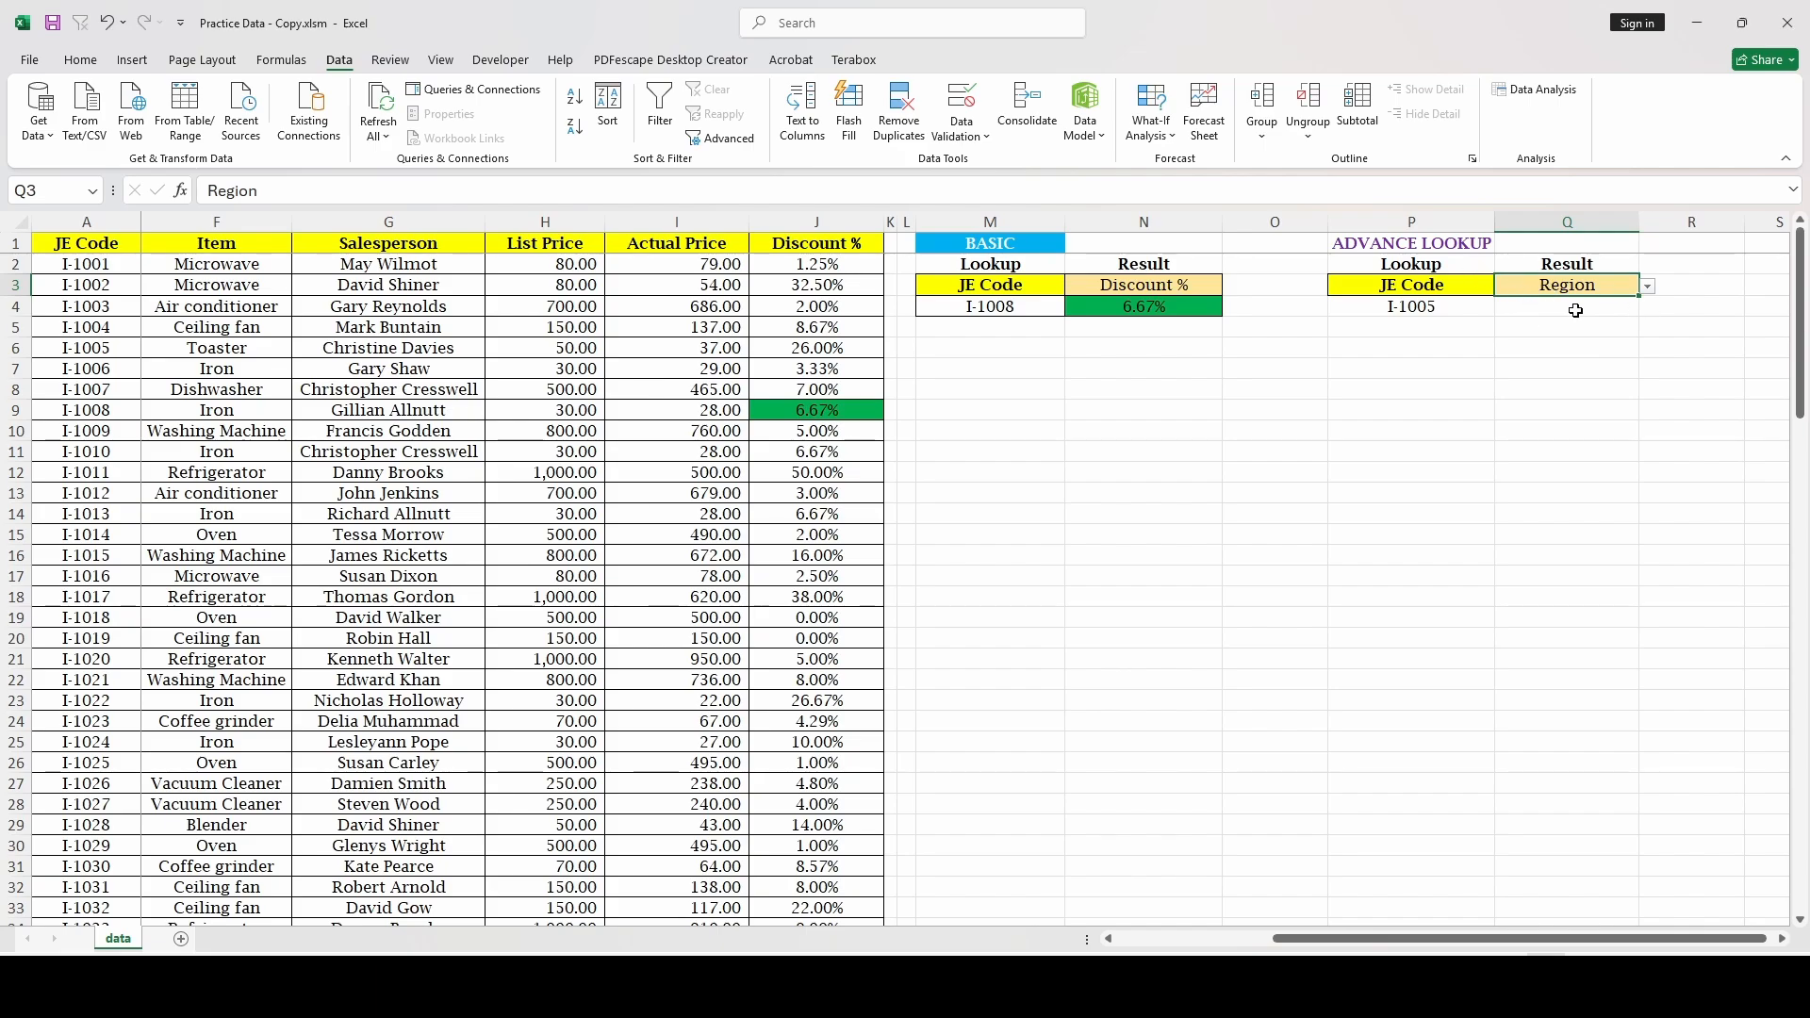
Step: Choose Item from the dropdown list of the result header cell Q3
{"action": "left_click", "coordinate": [1573, 310]}
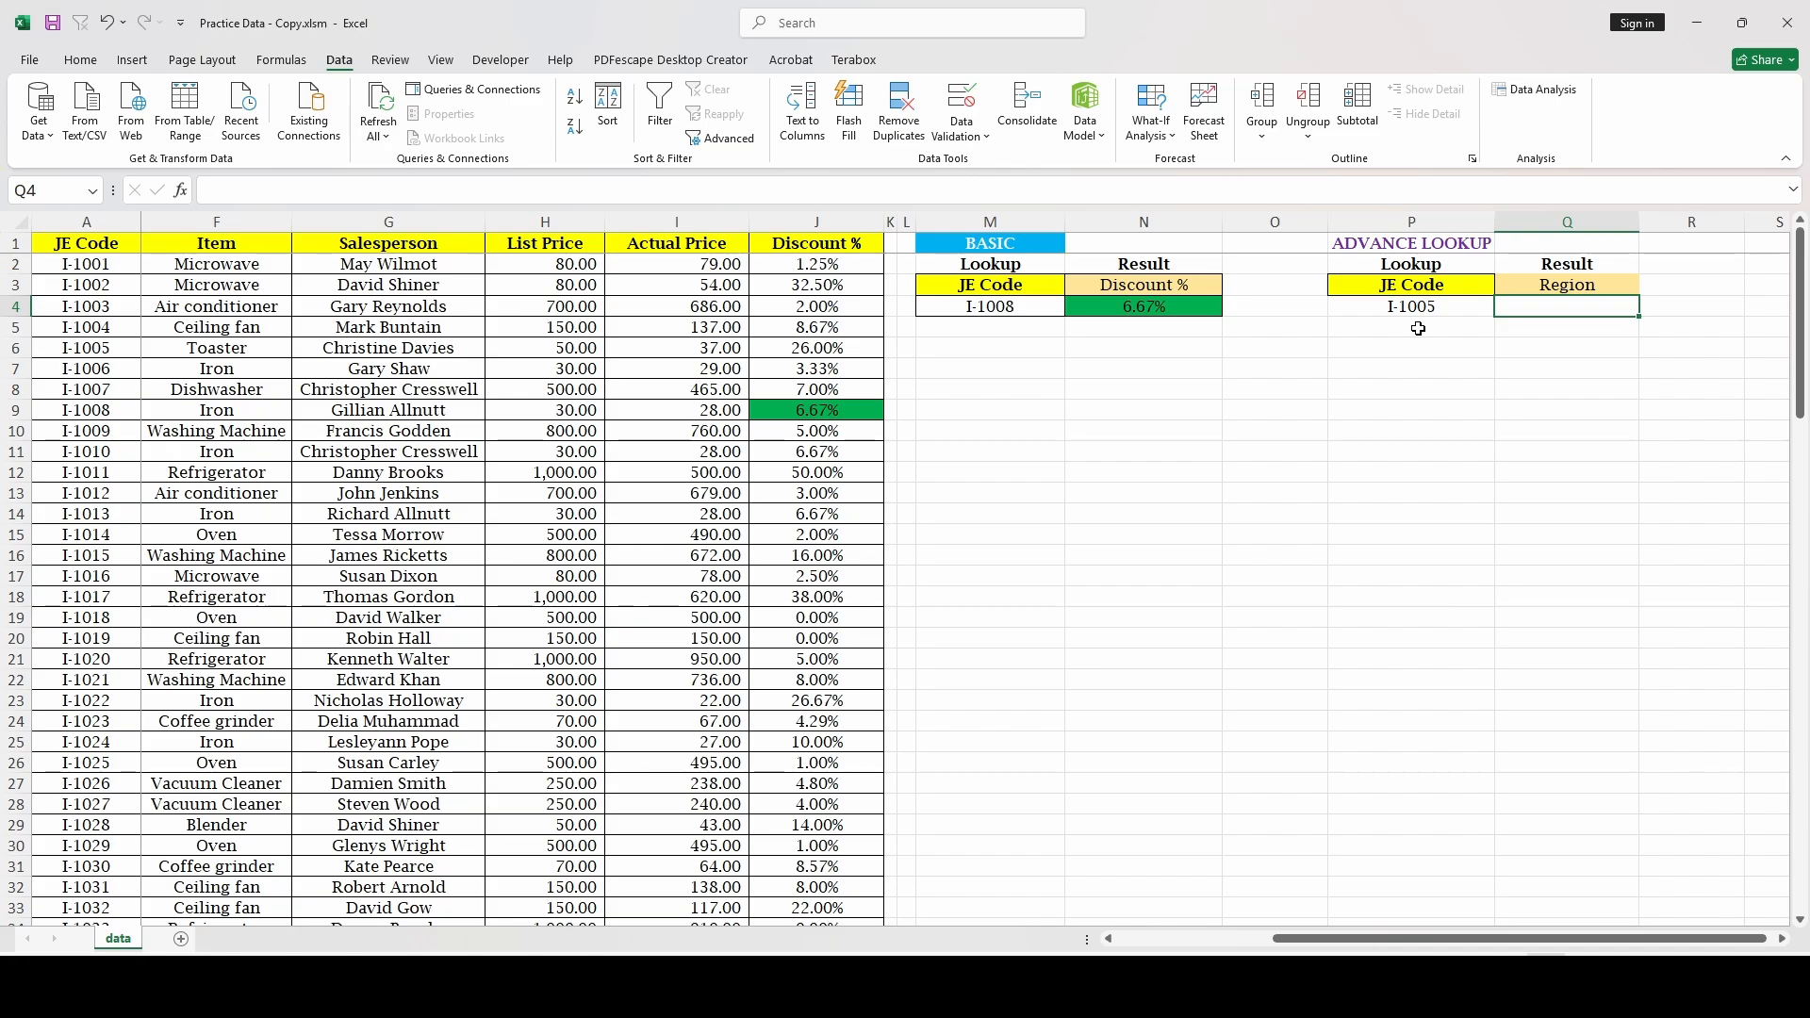
{"action": "key", "text": "Up"}
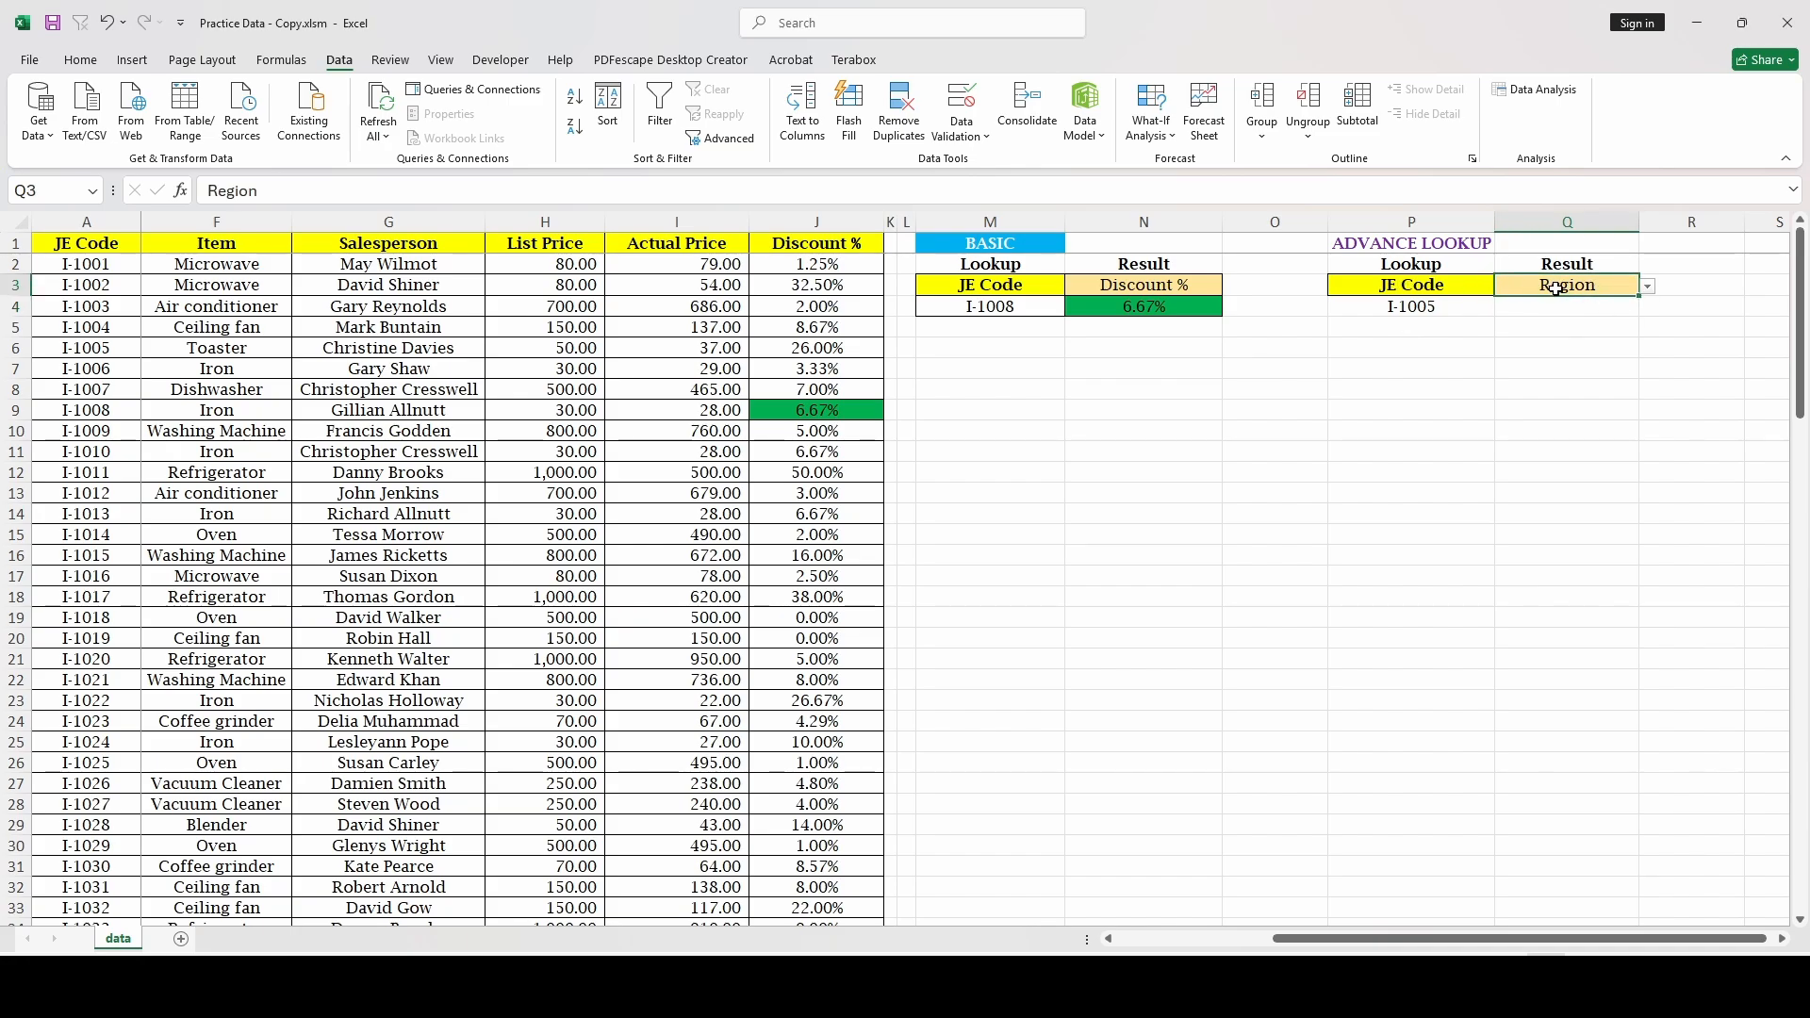
{"action": "left_click", "coordinate": [1649, 290]}
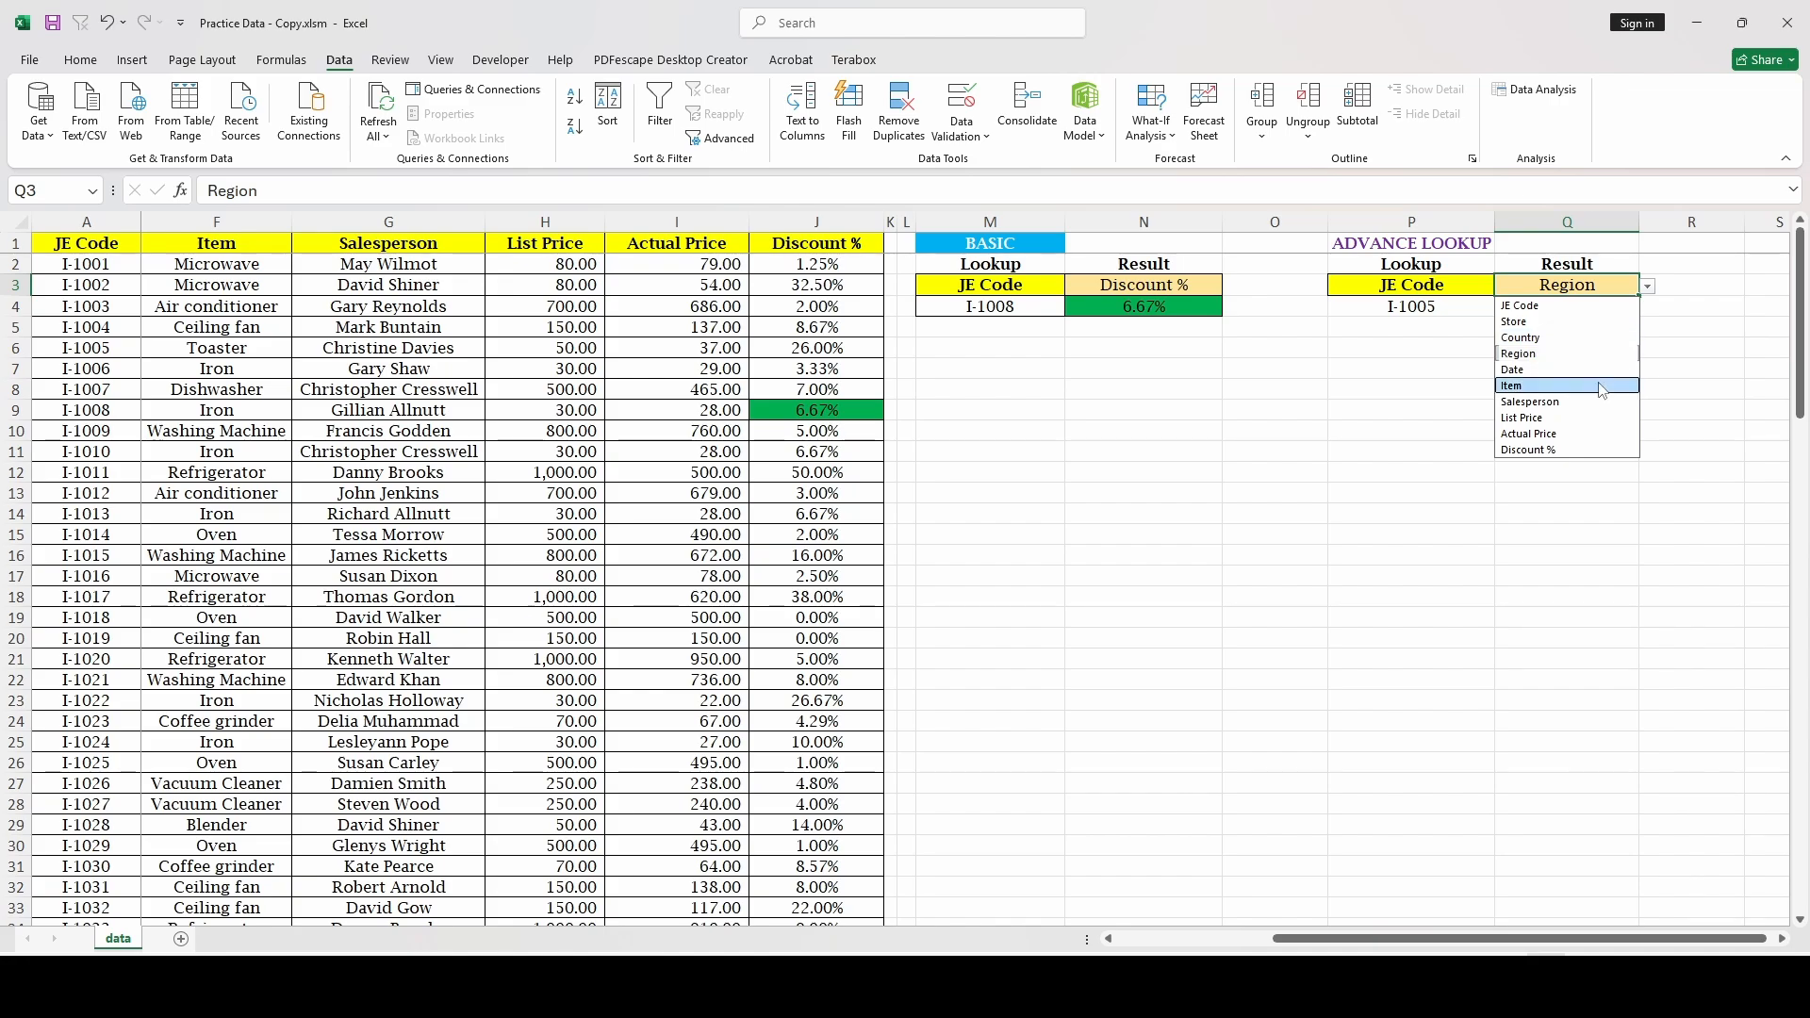
{"action": "left_click", "coordinate": [1565, 385]}
Step: Start a VLOOKUP formula in Q4 with P4 as the lookup value and columns A:J as the table array
{"action": "left_click", "coordinate": [1593, 309]}
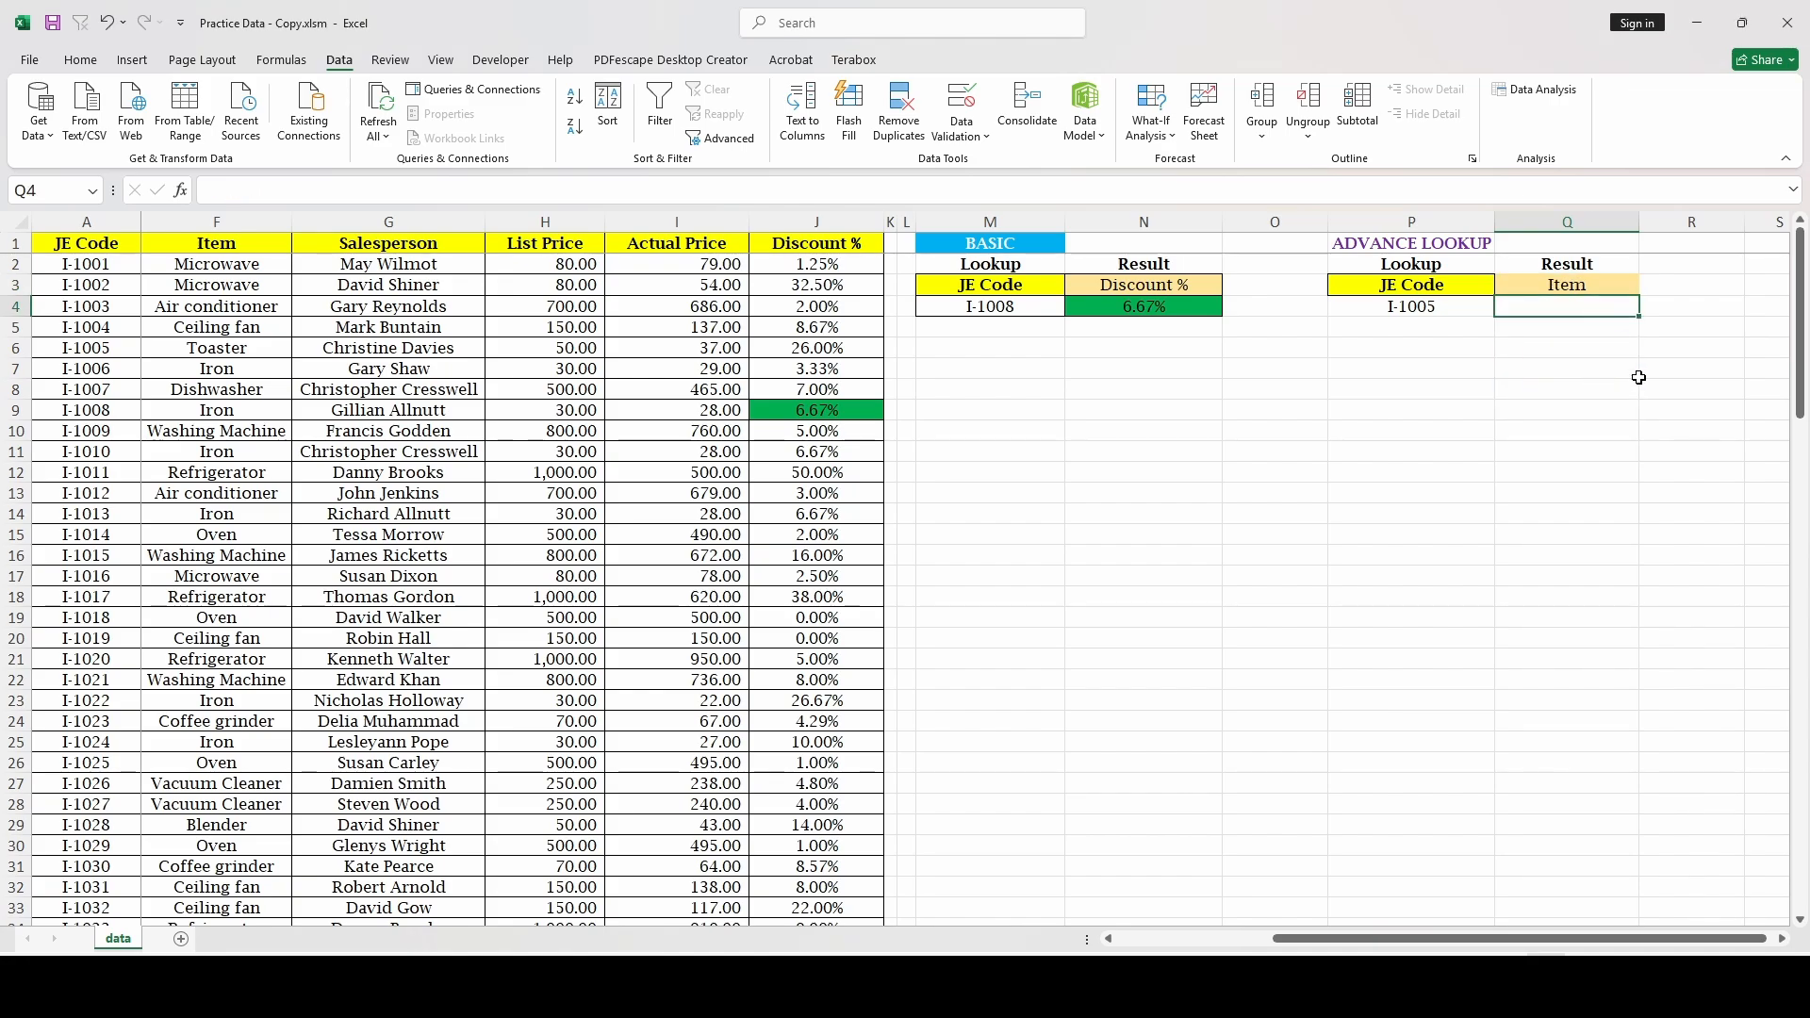
{"action": "type", "text": "=vl"}
{"action": "key", "text": "Tab"}
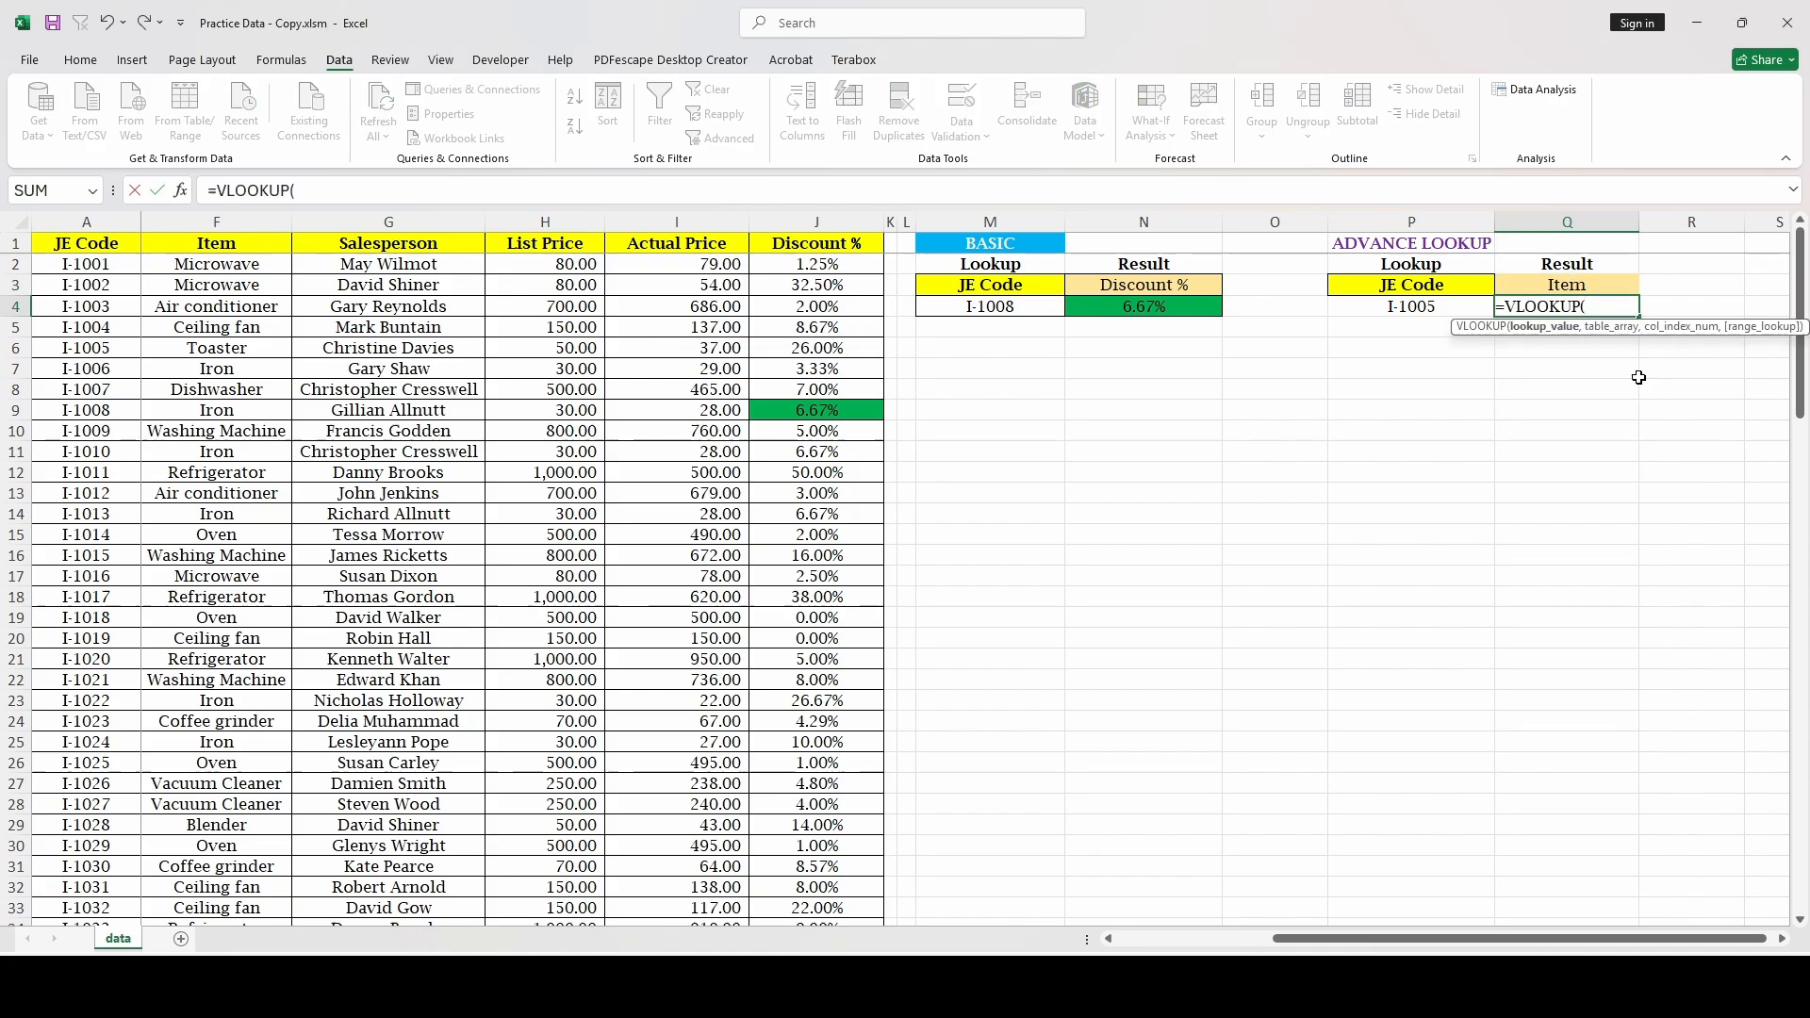
{"action": "key", "text": "Left"}
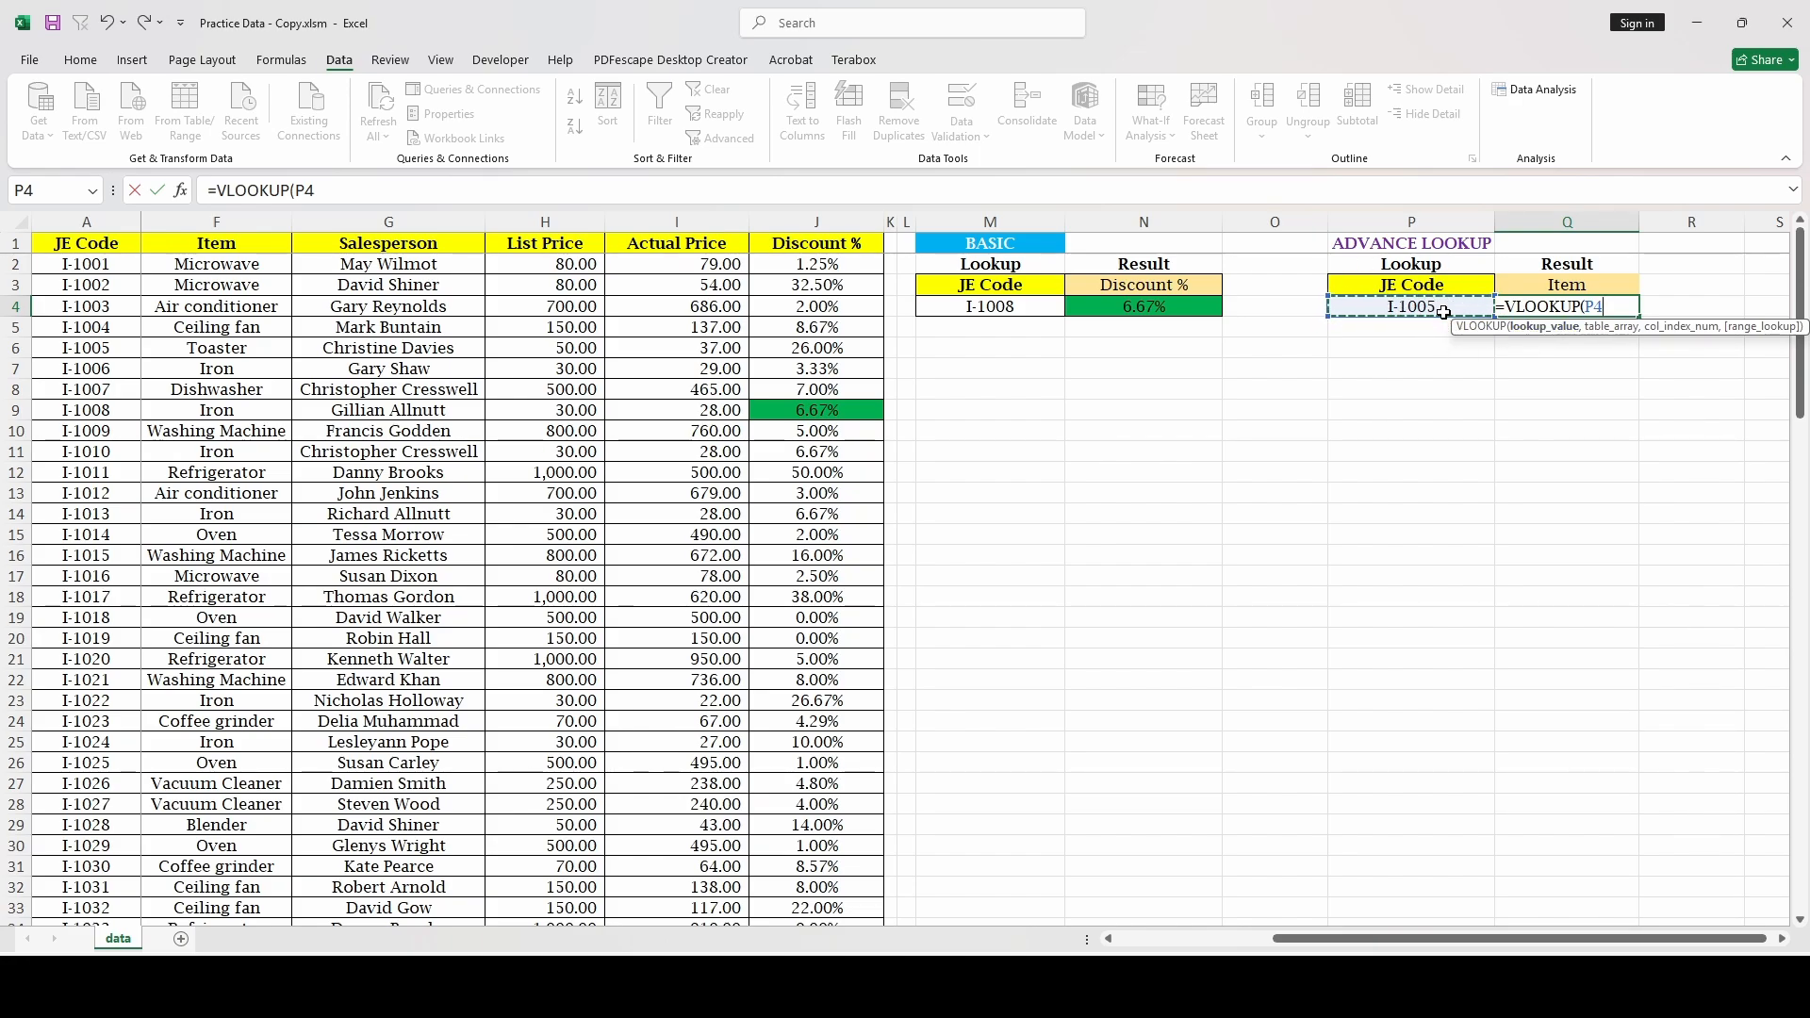
{"action": "type", "text": ","}
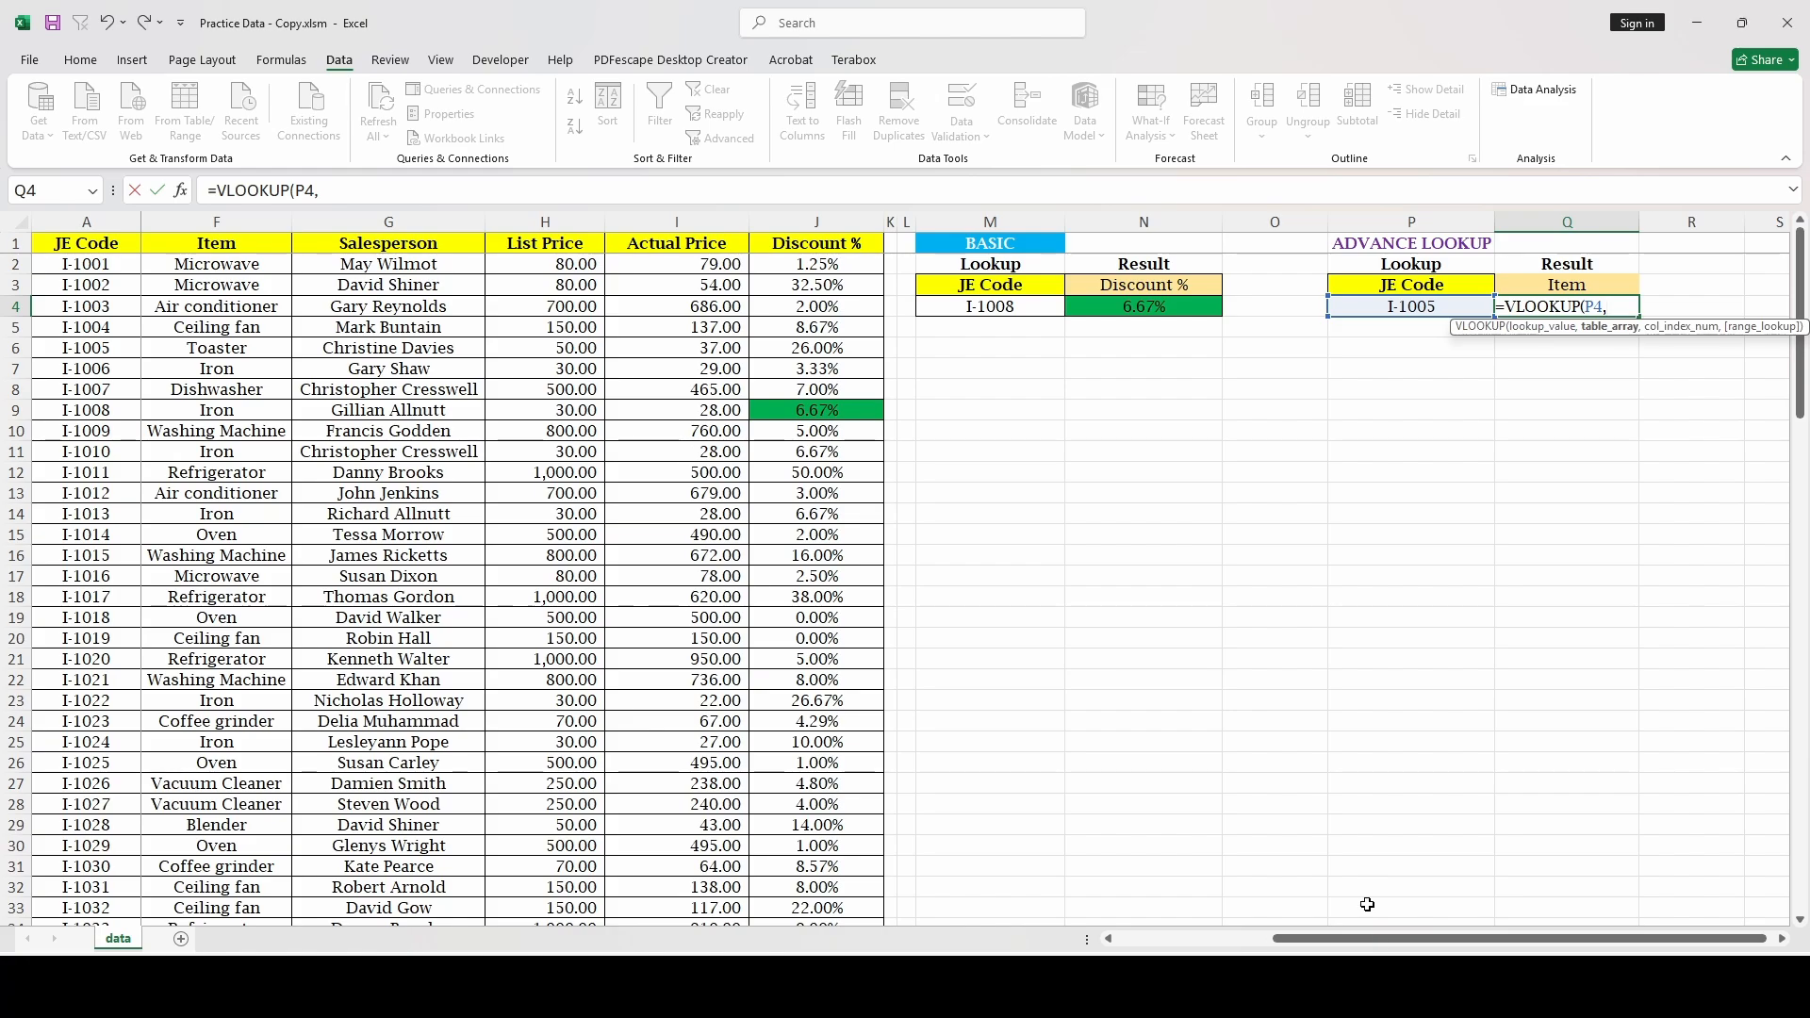
{"action": "left_click_drag", "start_coordinate": [1423, 947], "coordinate": [1099, 945]}
{"action": "left_click_drag", "start_coordinate": [85, 222], "coordinate": [1306, 225]}
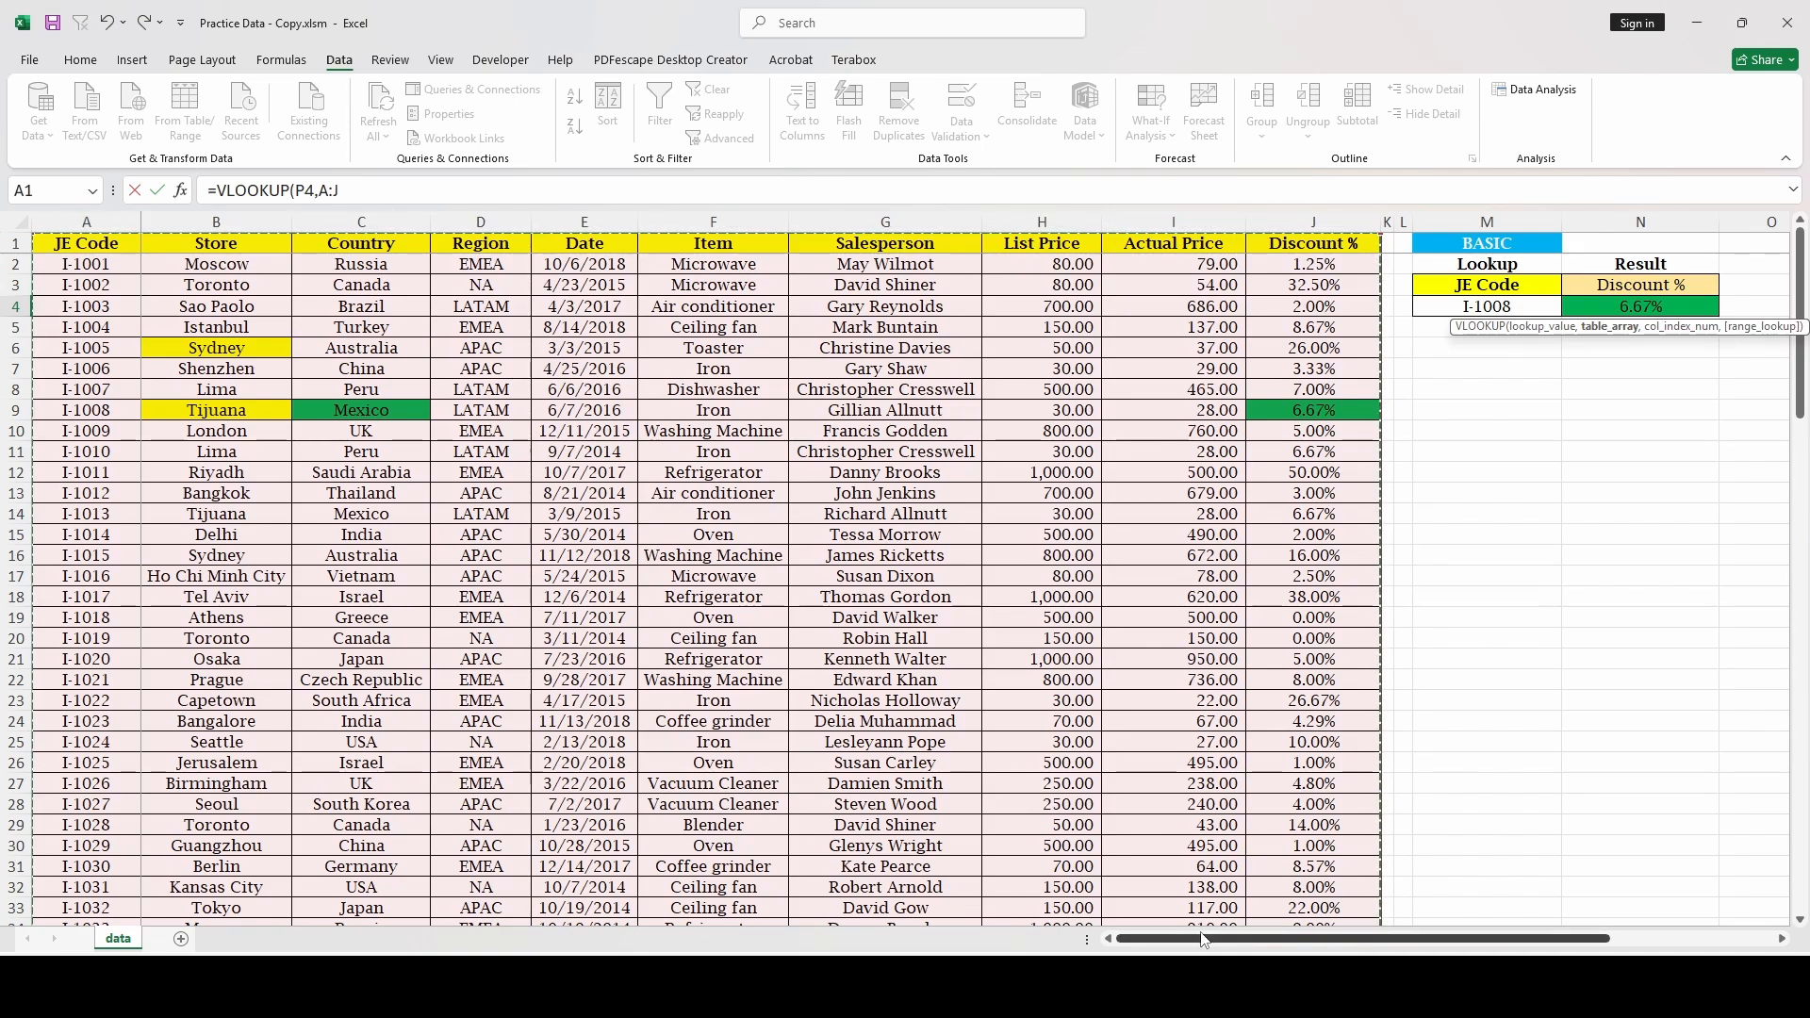
{"action": "left_click_drag", "start_coordinate": [1182, 936], "coordinate": [1441, 945]}
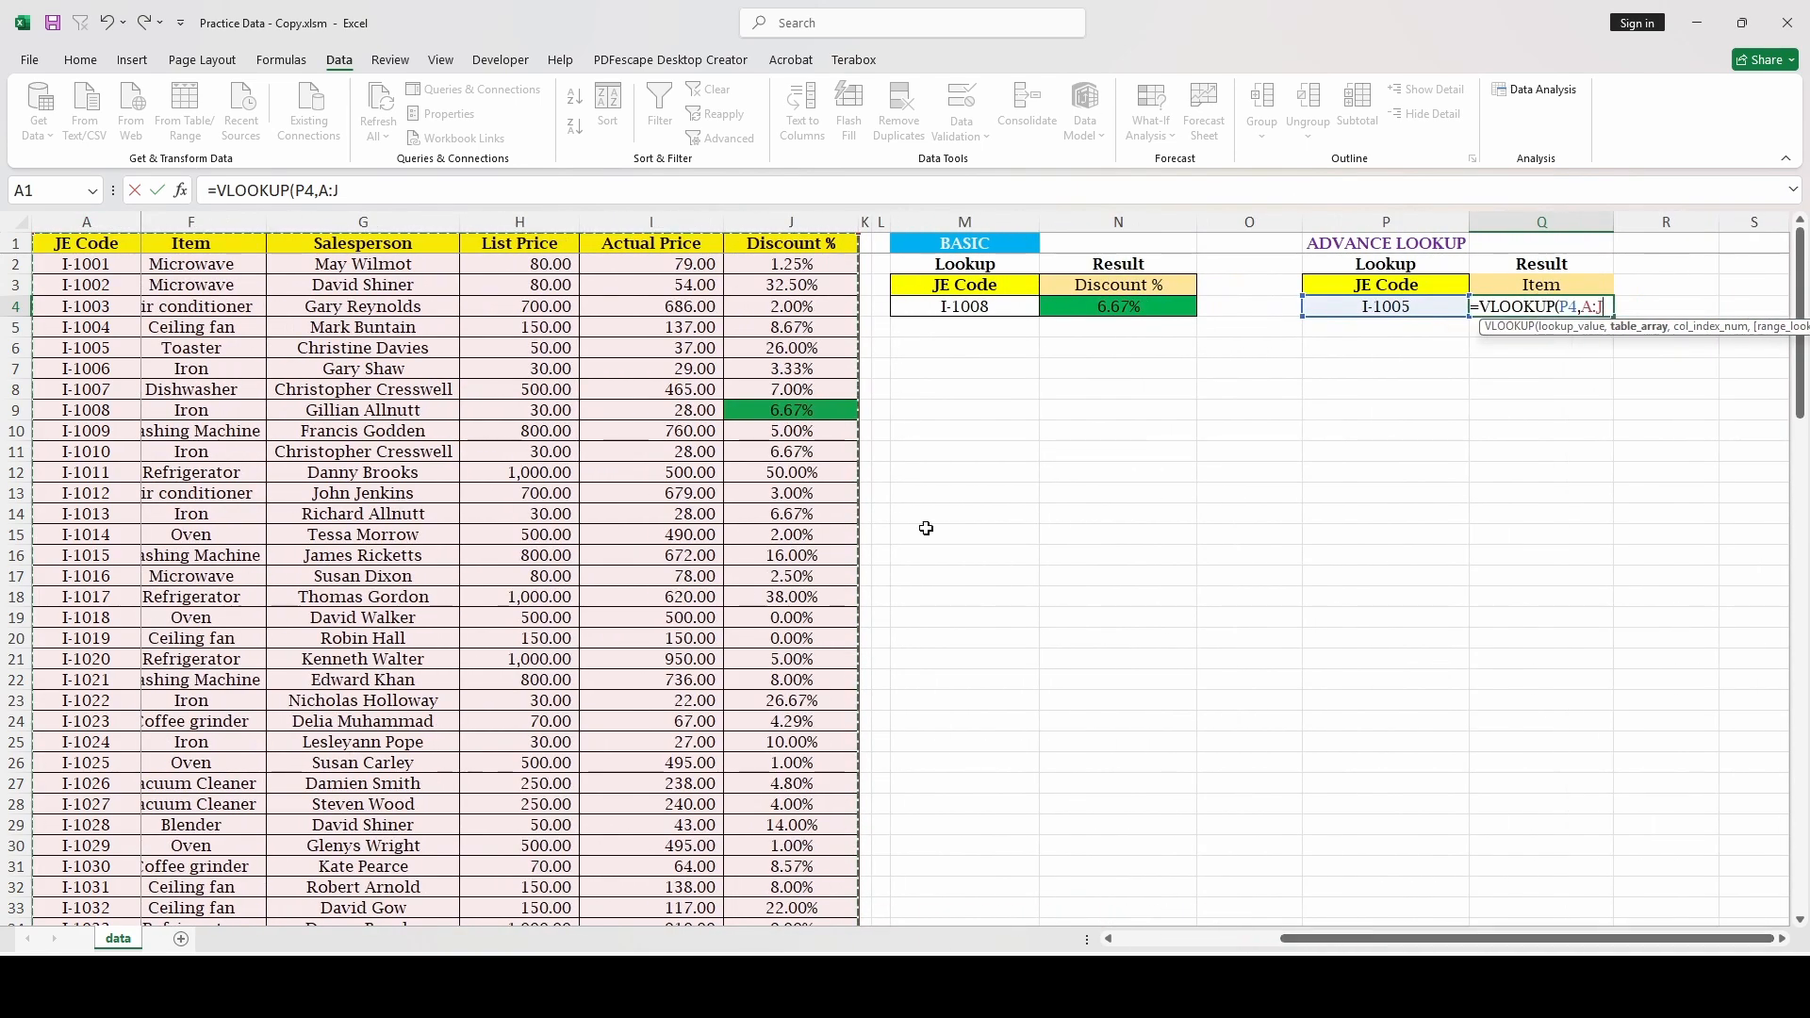
{"action": "left_click", "coordinate": [430, 193]}
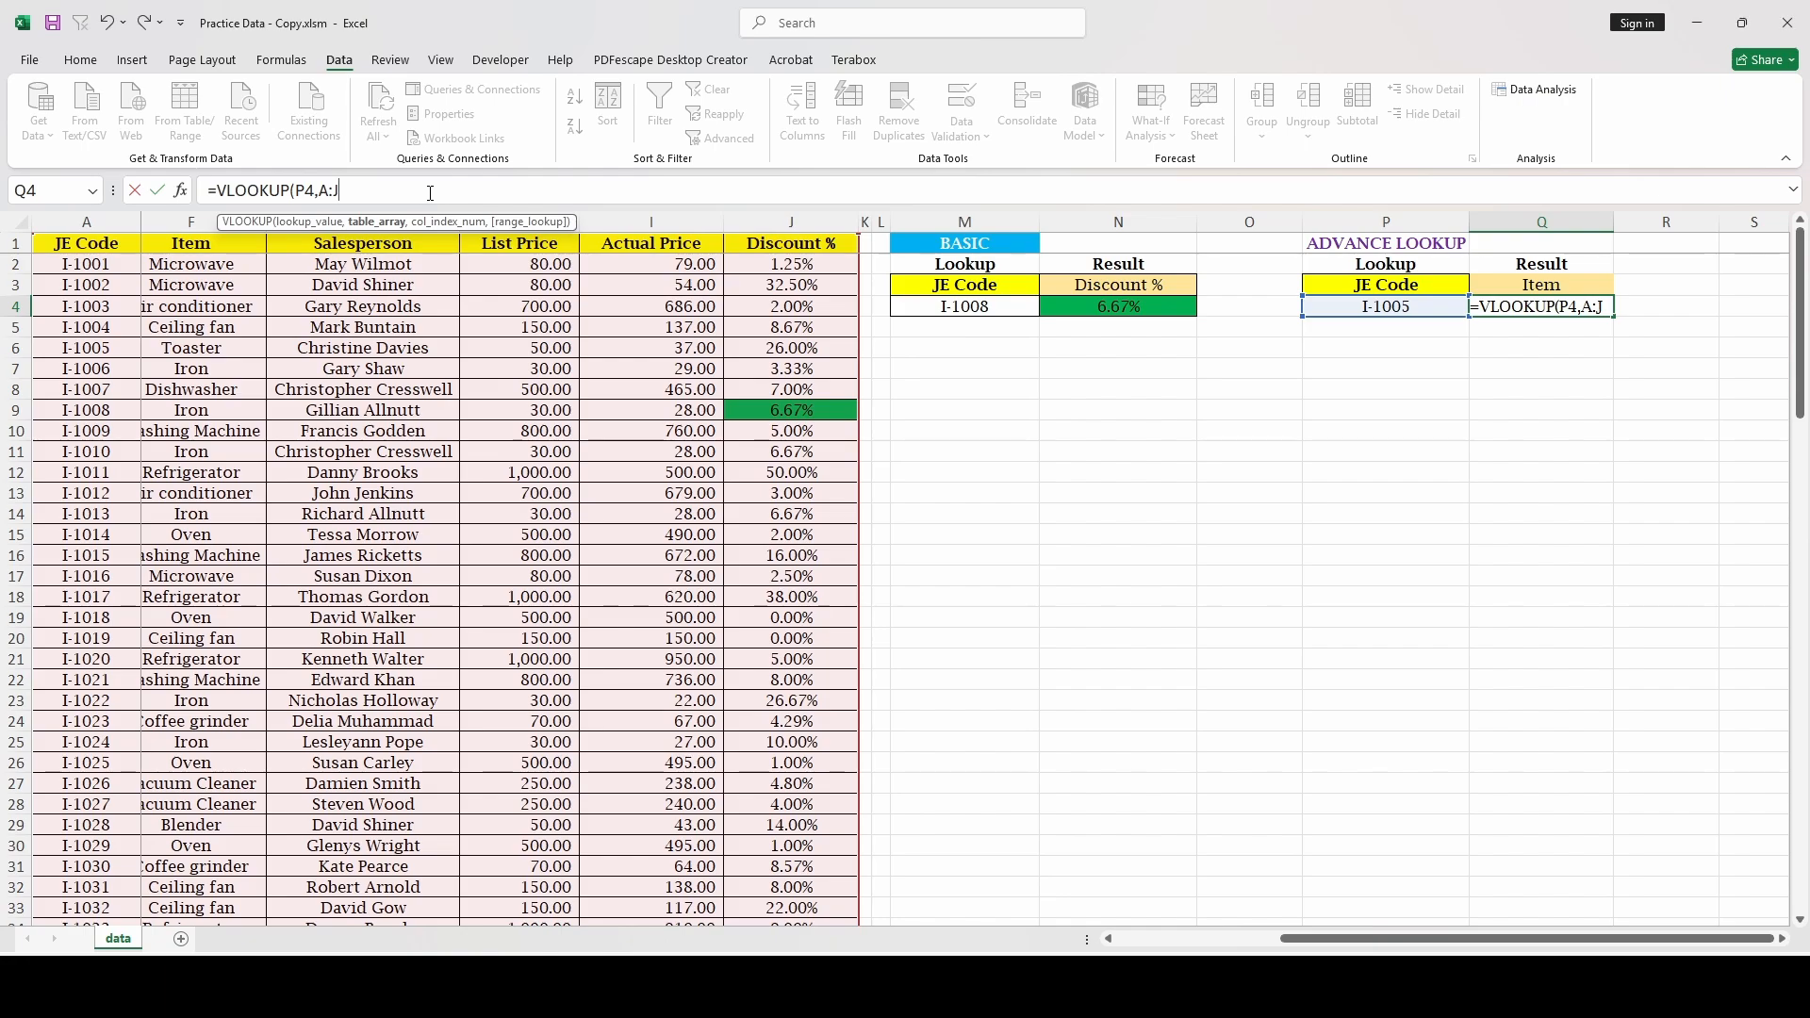
Step: Add MATCH(Q3,A1:J1,0) as the column index argument of the VLOOKUP formula in Q4
{"action": "type", "text": ","}
{"action": "type", "text": "match("}
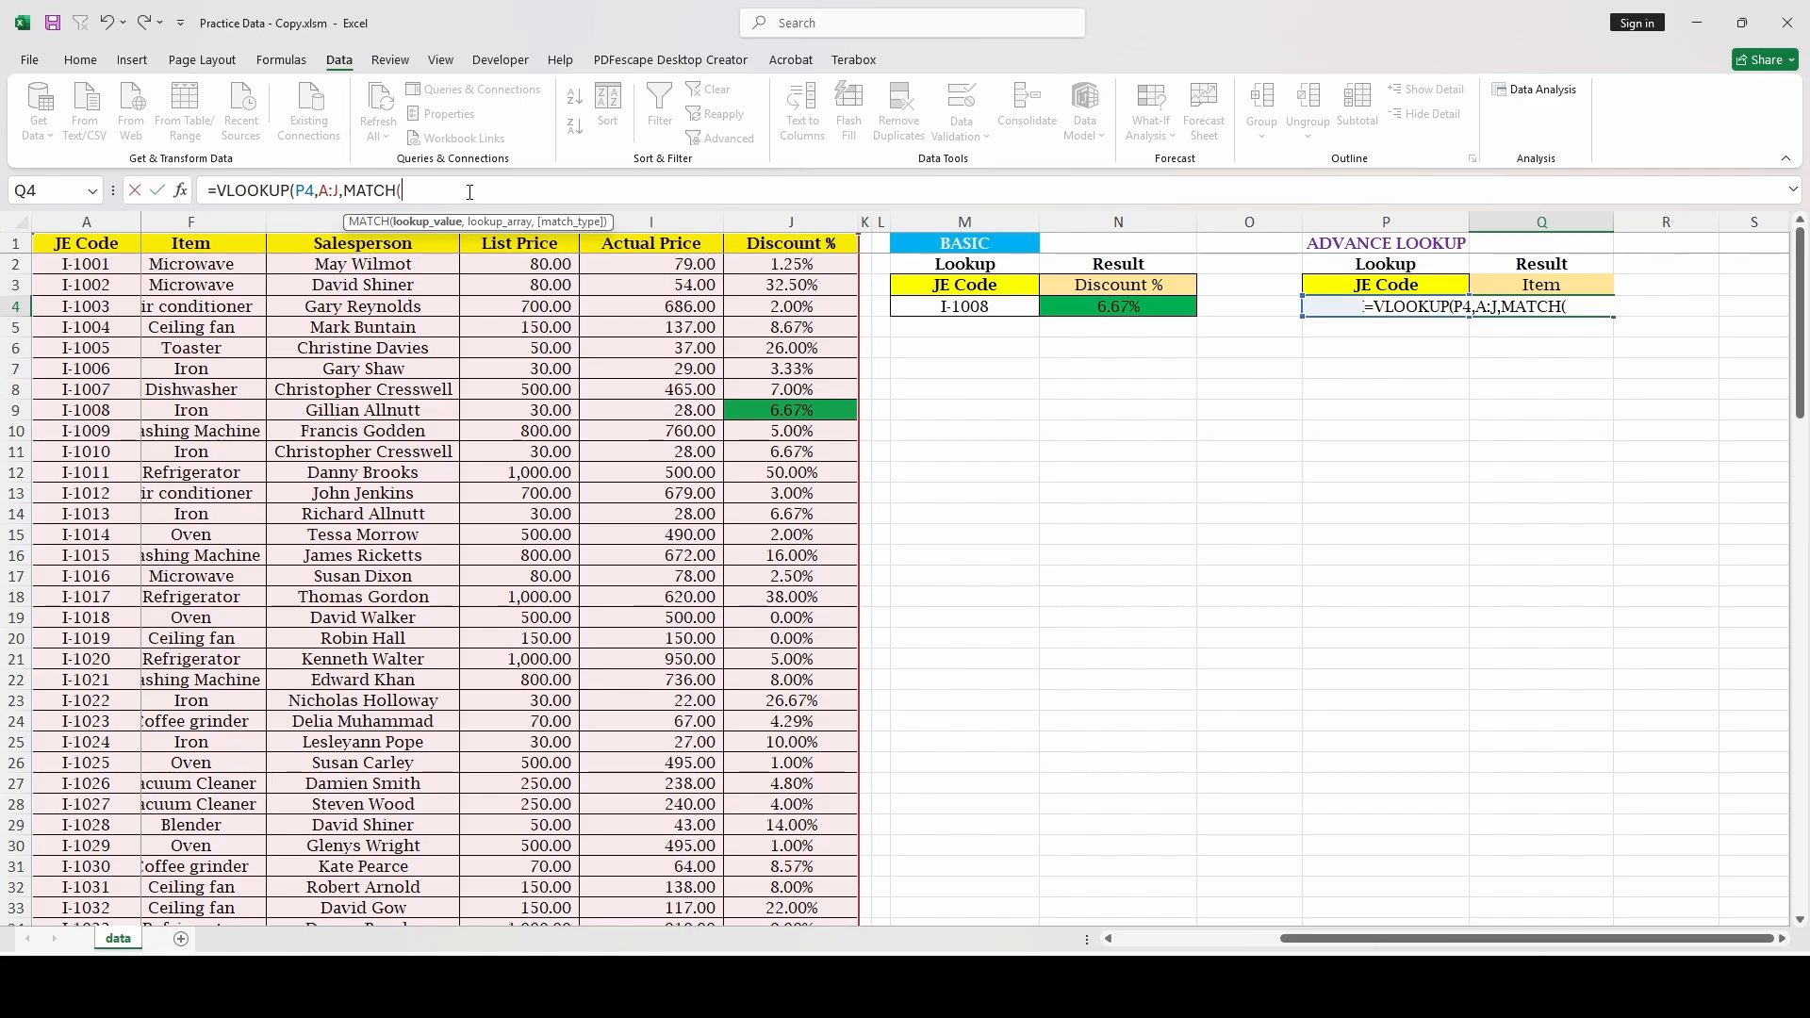
{"action": "left_click", "coordinate": [1584, 281]}
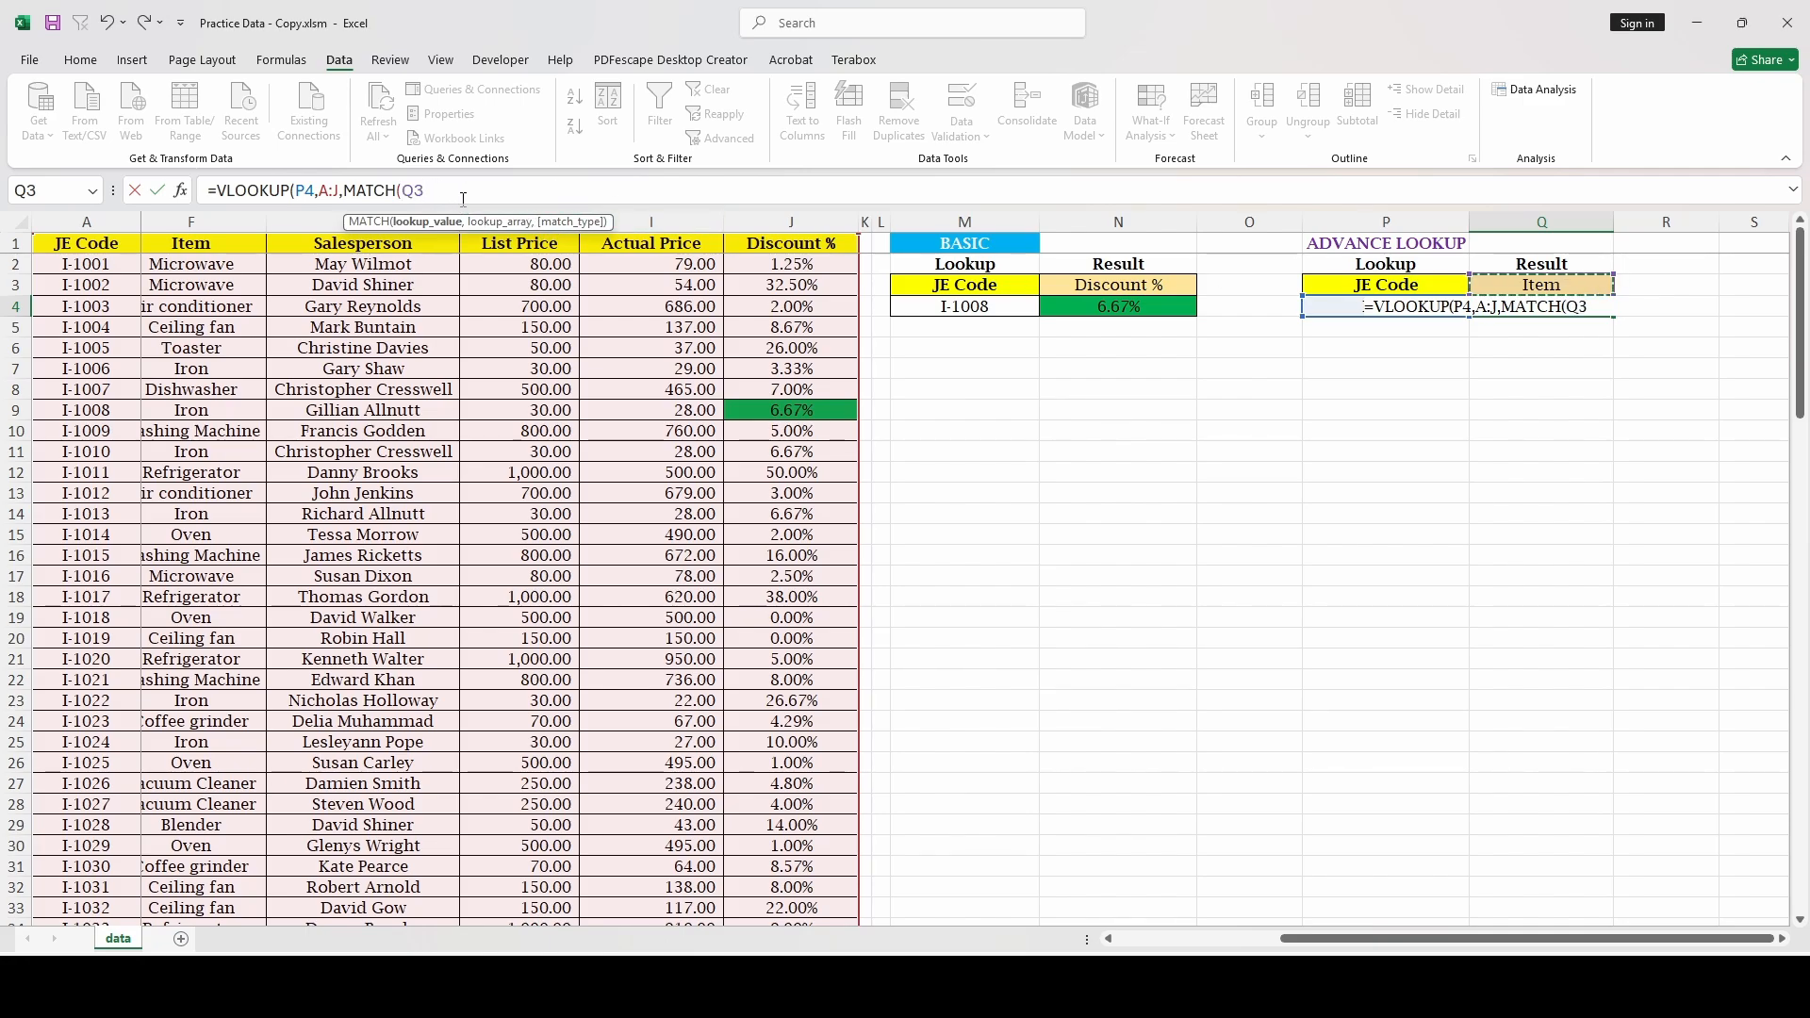
{"action": "type", "text": ","}
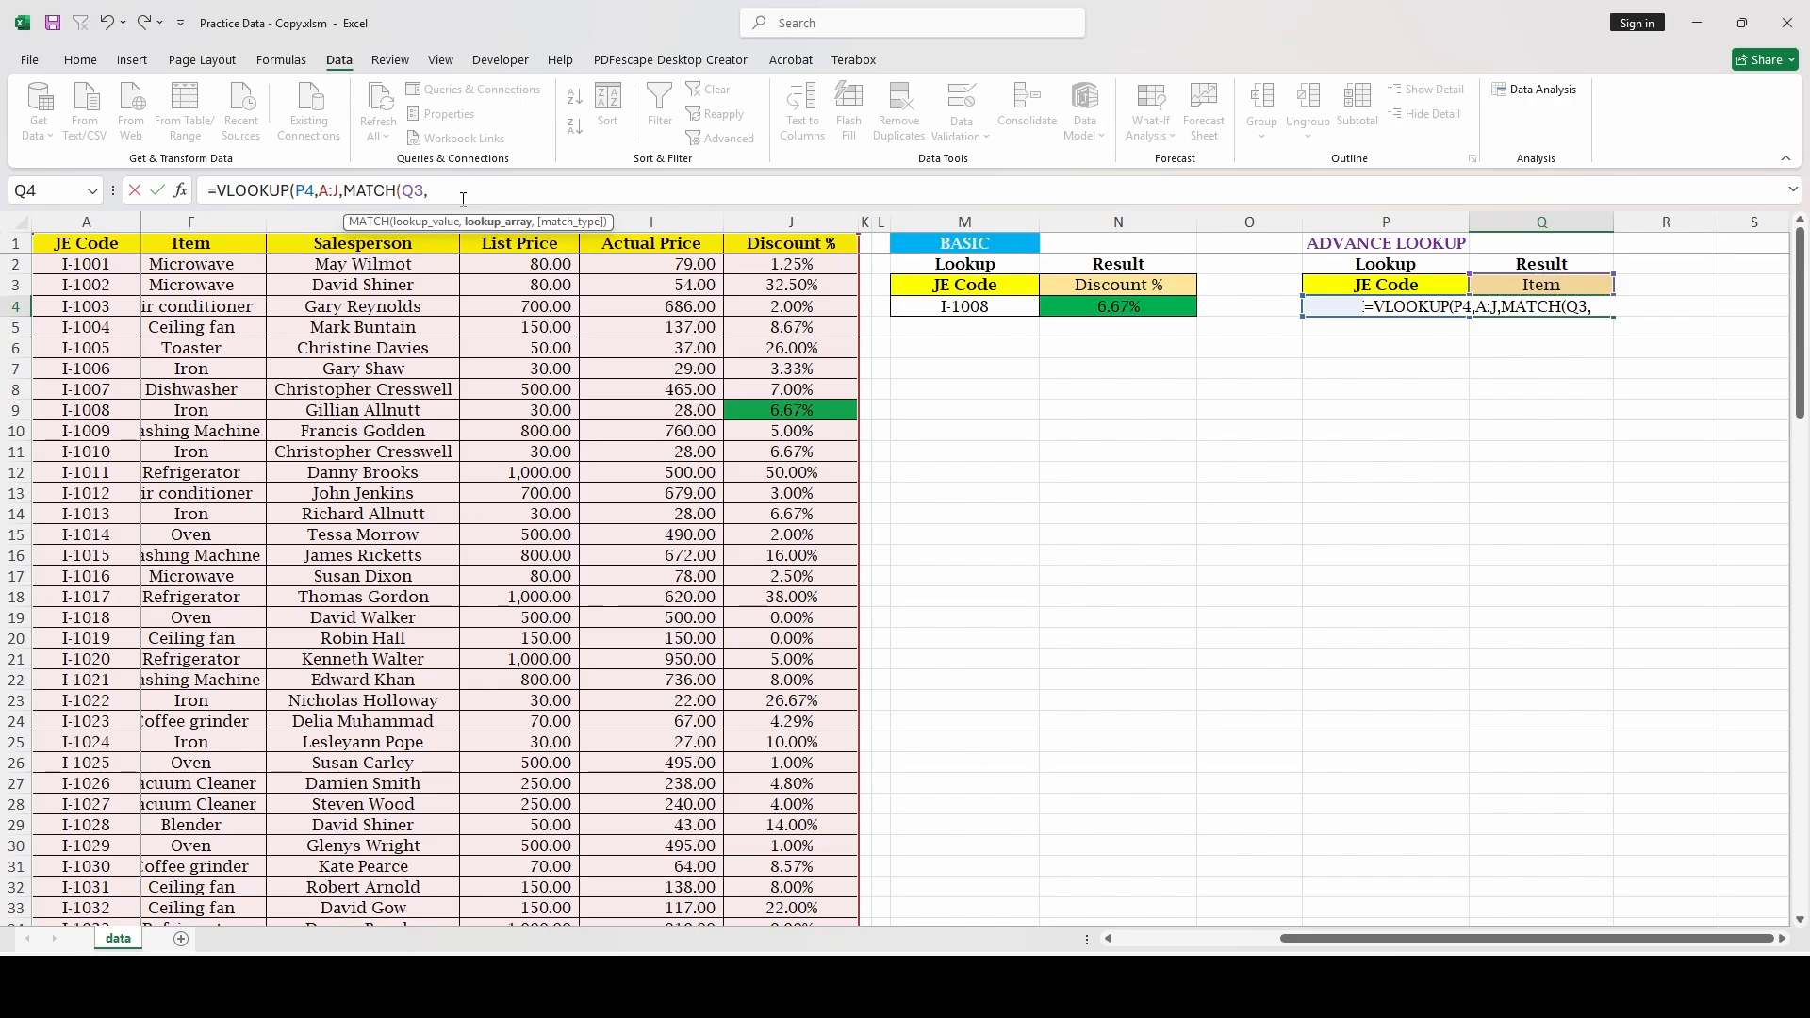
{"action": "left_click_drag", "start_coordinate": [1316, 944], "coordinate": [1154, 944]}
{"action": "left_click", "coordinate": [61, 244]}
{"action": "left_click_drag", "start_coordinate": [60, 243], "coordinate": [1358, 213]}
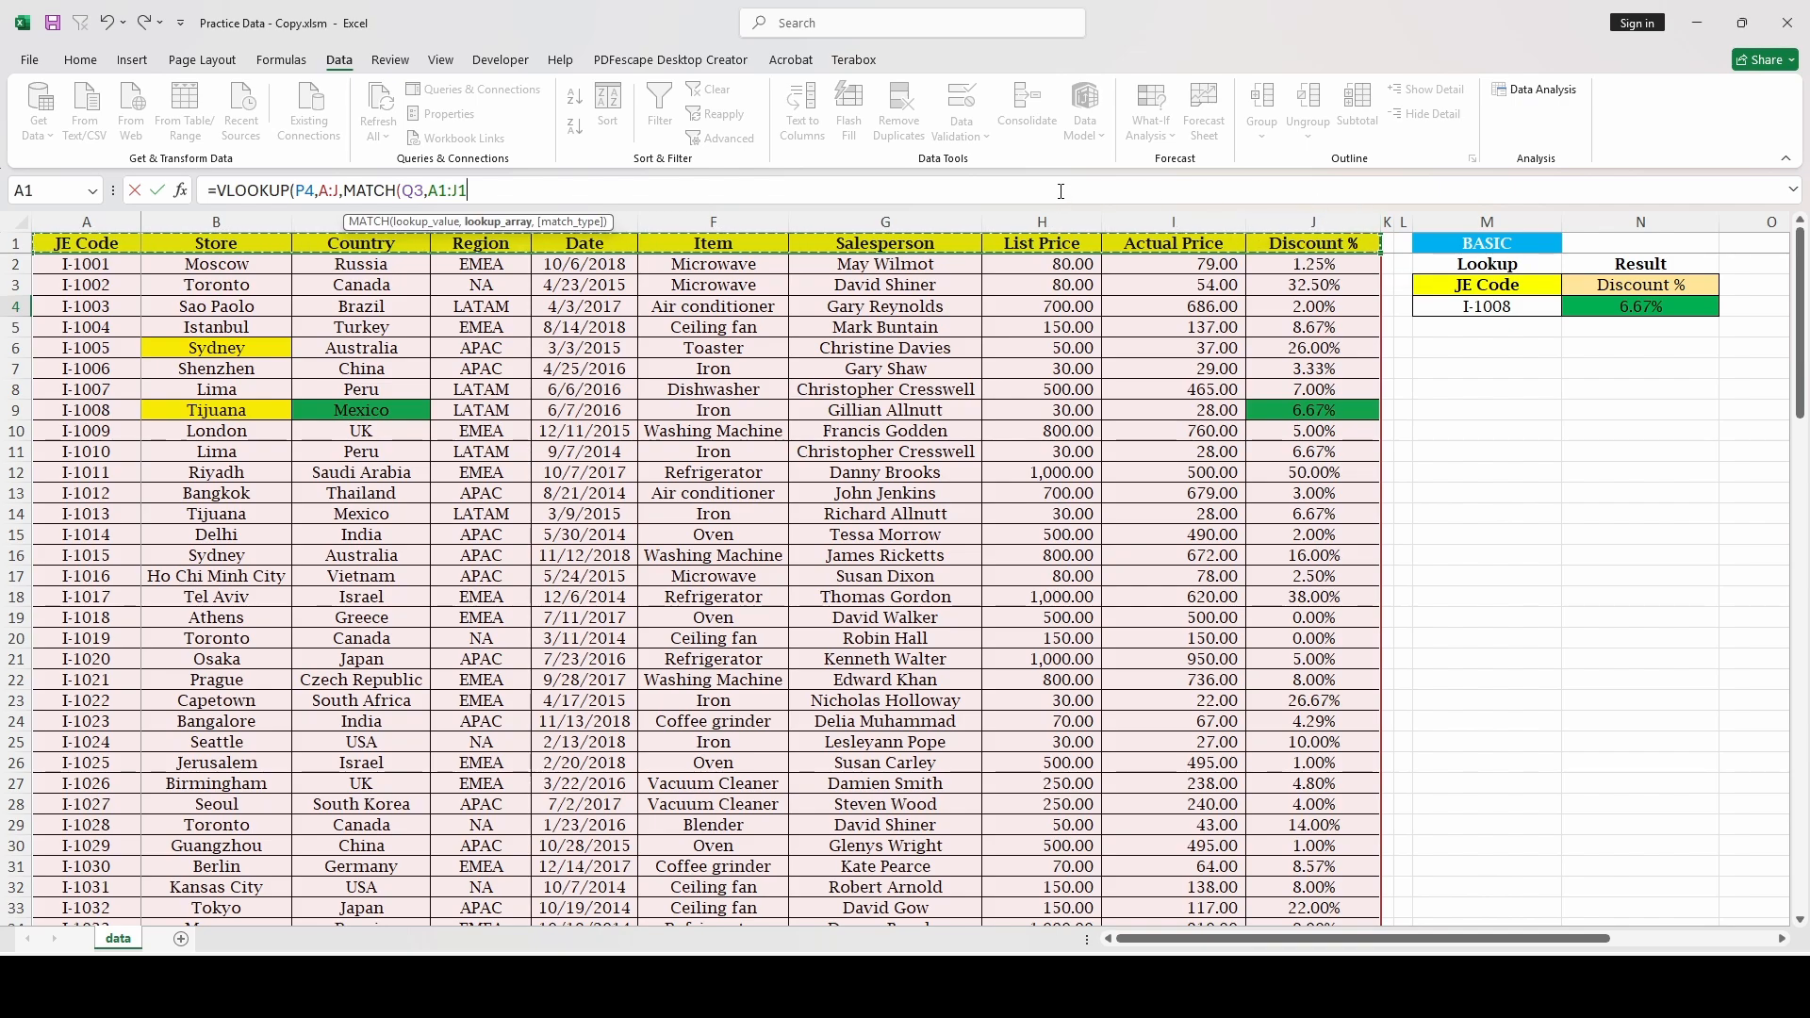
{"action": "type", "text": ","}
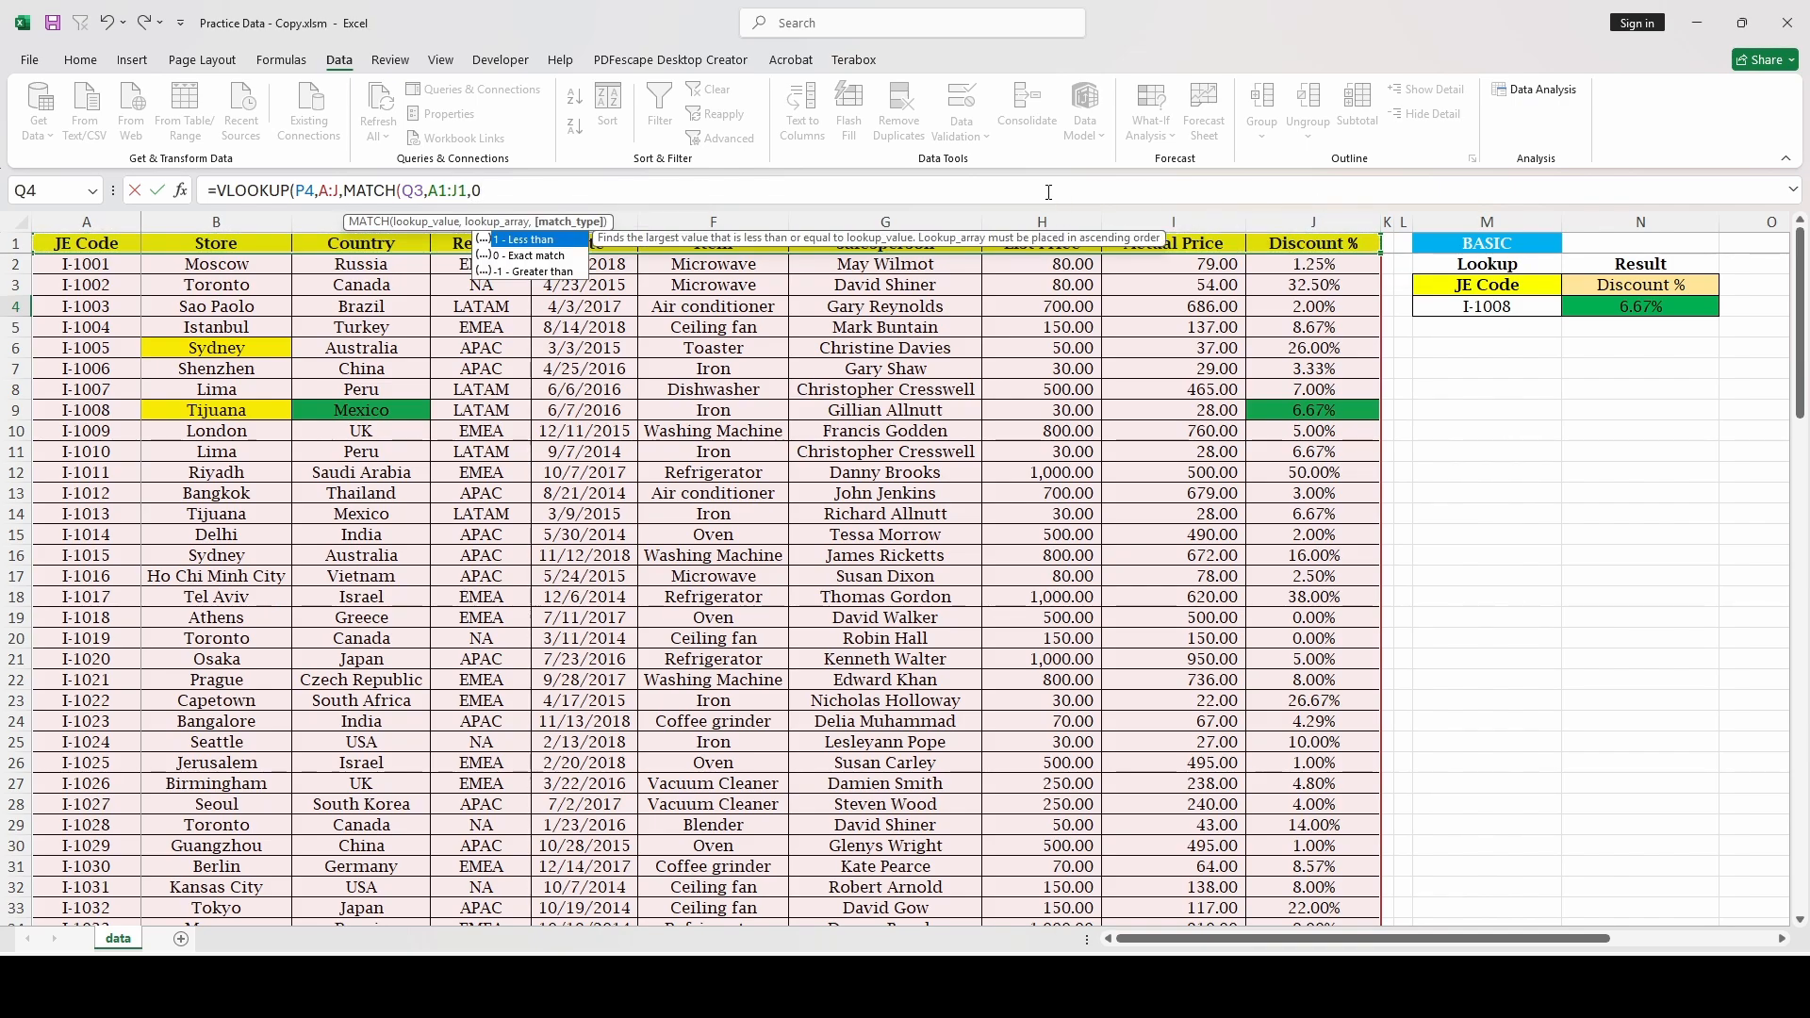
{"action": "type", "text": "0)"}
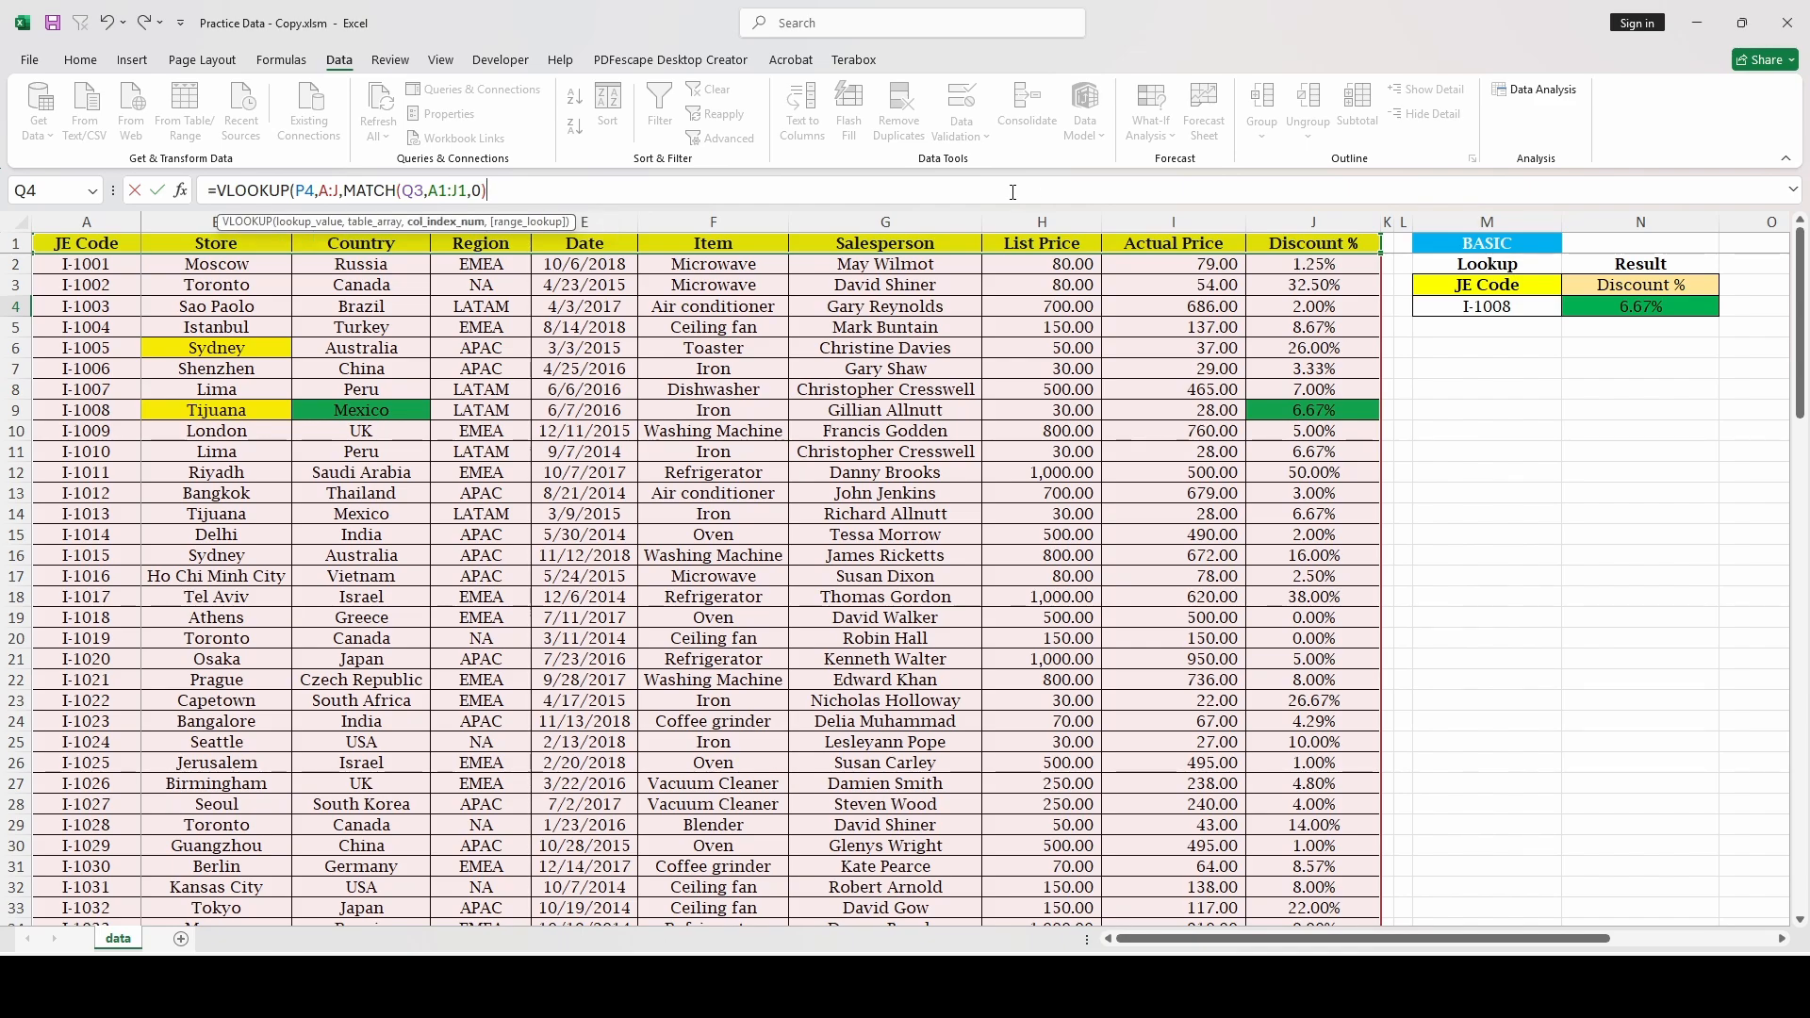
Step: Complete Q4's VLOOKUP formula with FALSE as the range lookup argument and enter it
{"action": "type", "text": ",fal"}
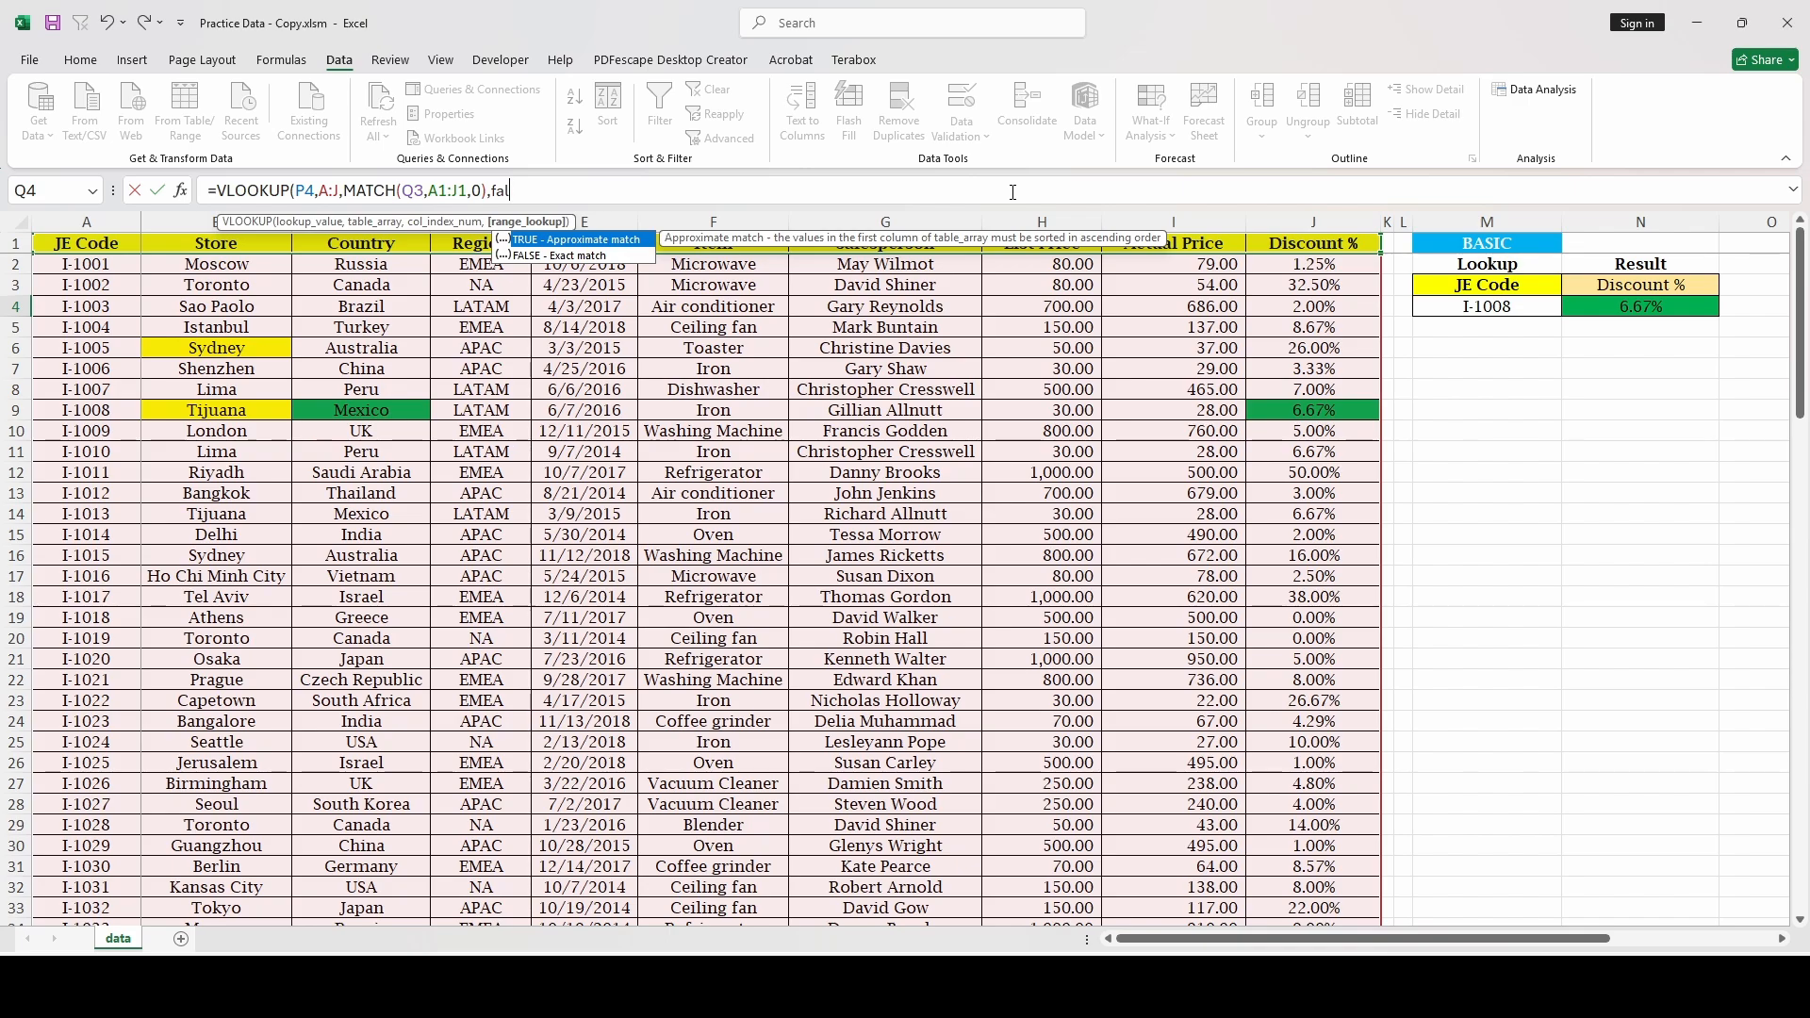
{"action": "type", "text": "se)"}
{"action": "key", "text": "Return"}
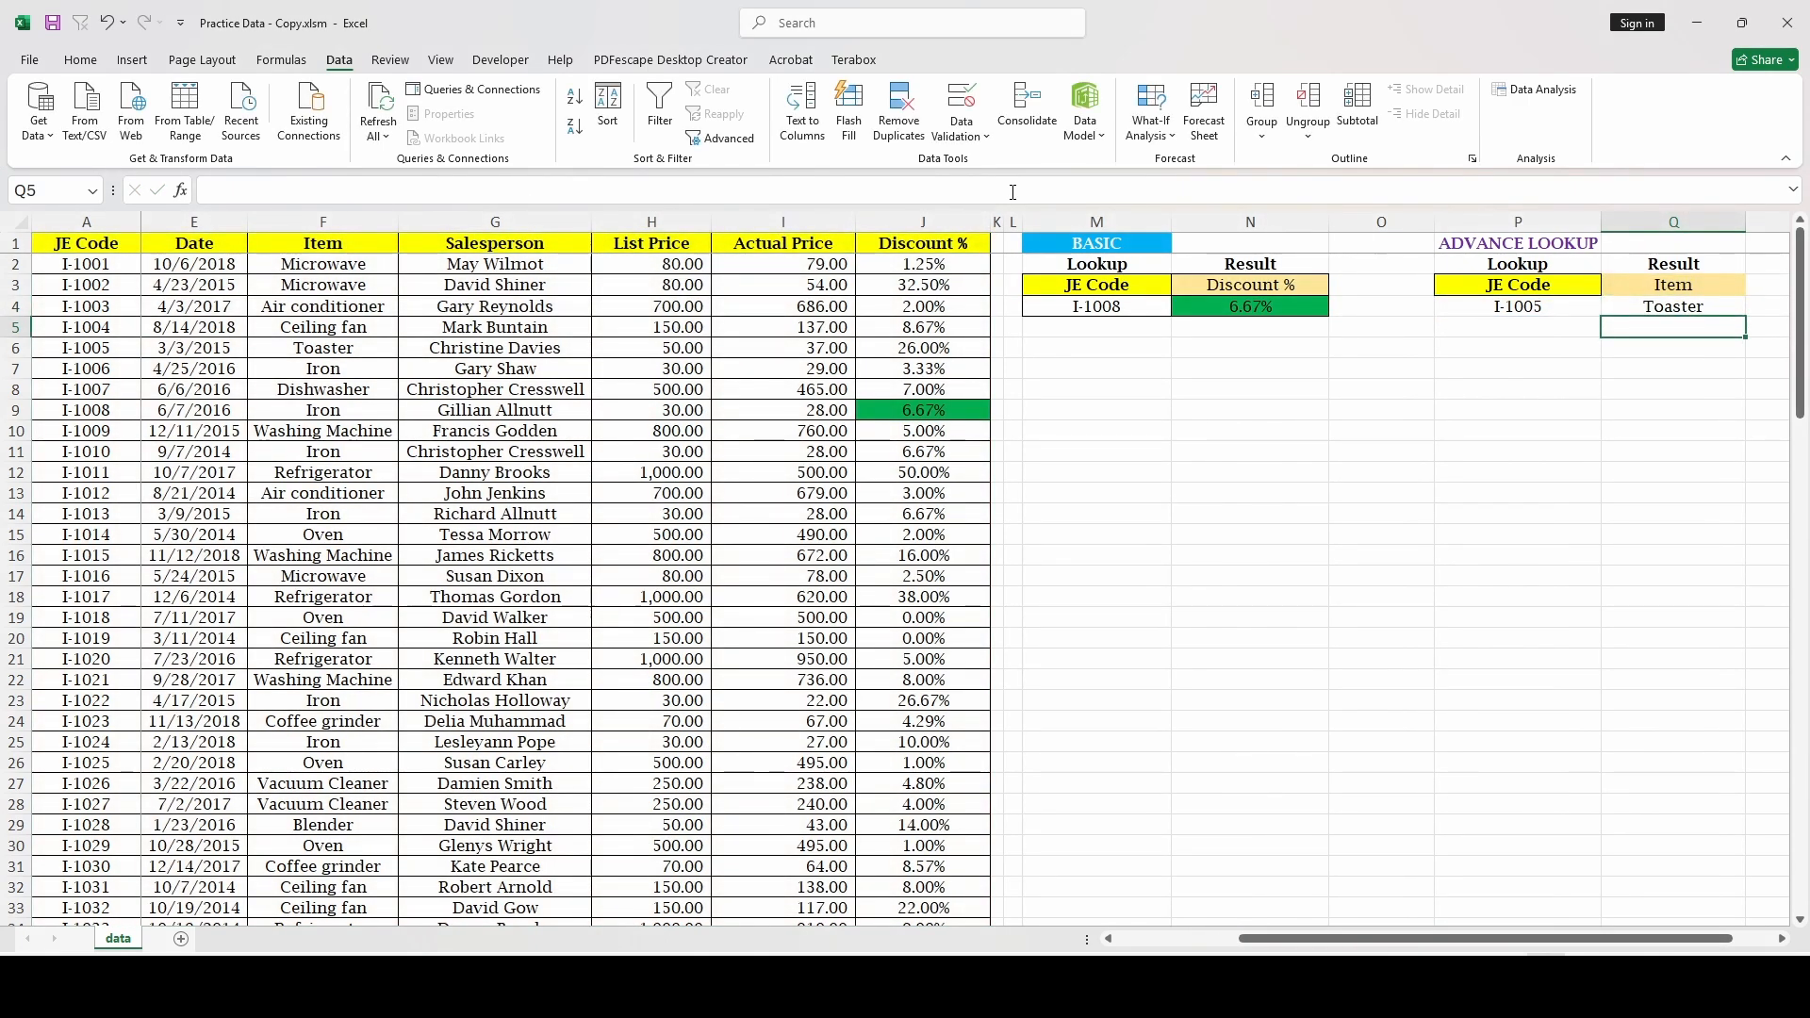
{"action": "key", "text": "Up"}
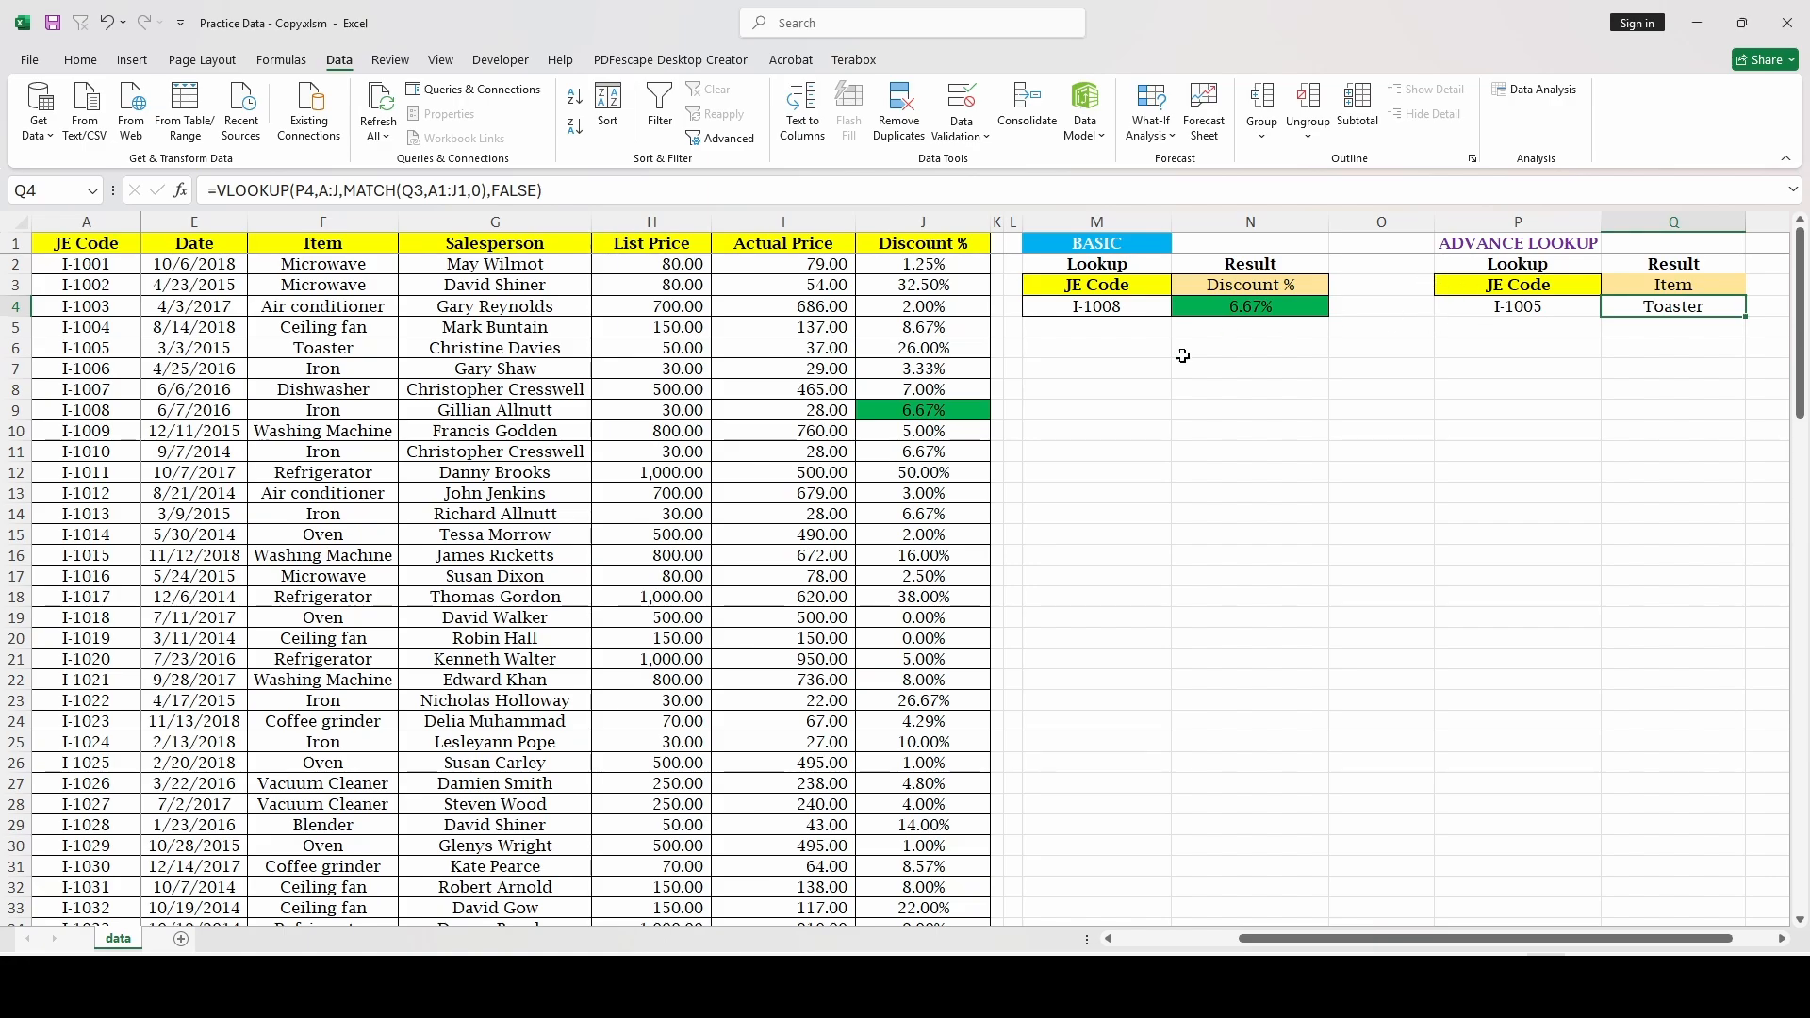
Step: Highlight the Item cell of JE code I-1005 (F6) with a yellow fill
{"action": "left_click", "coordinate": [283, 351]}
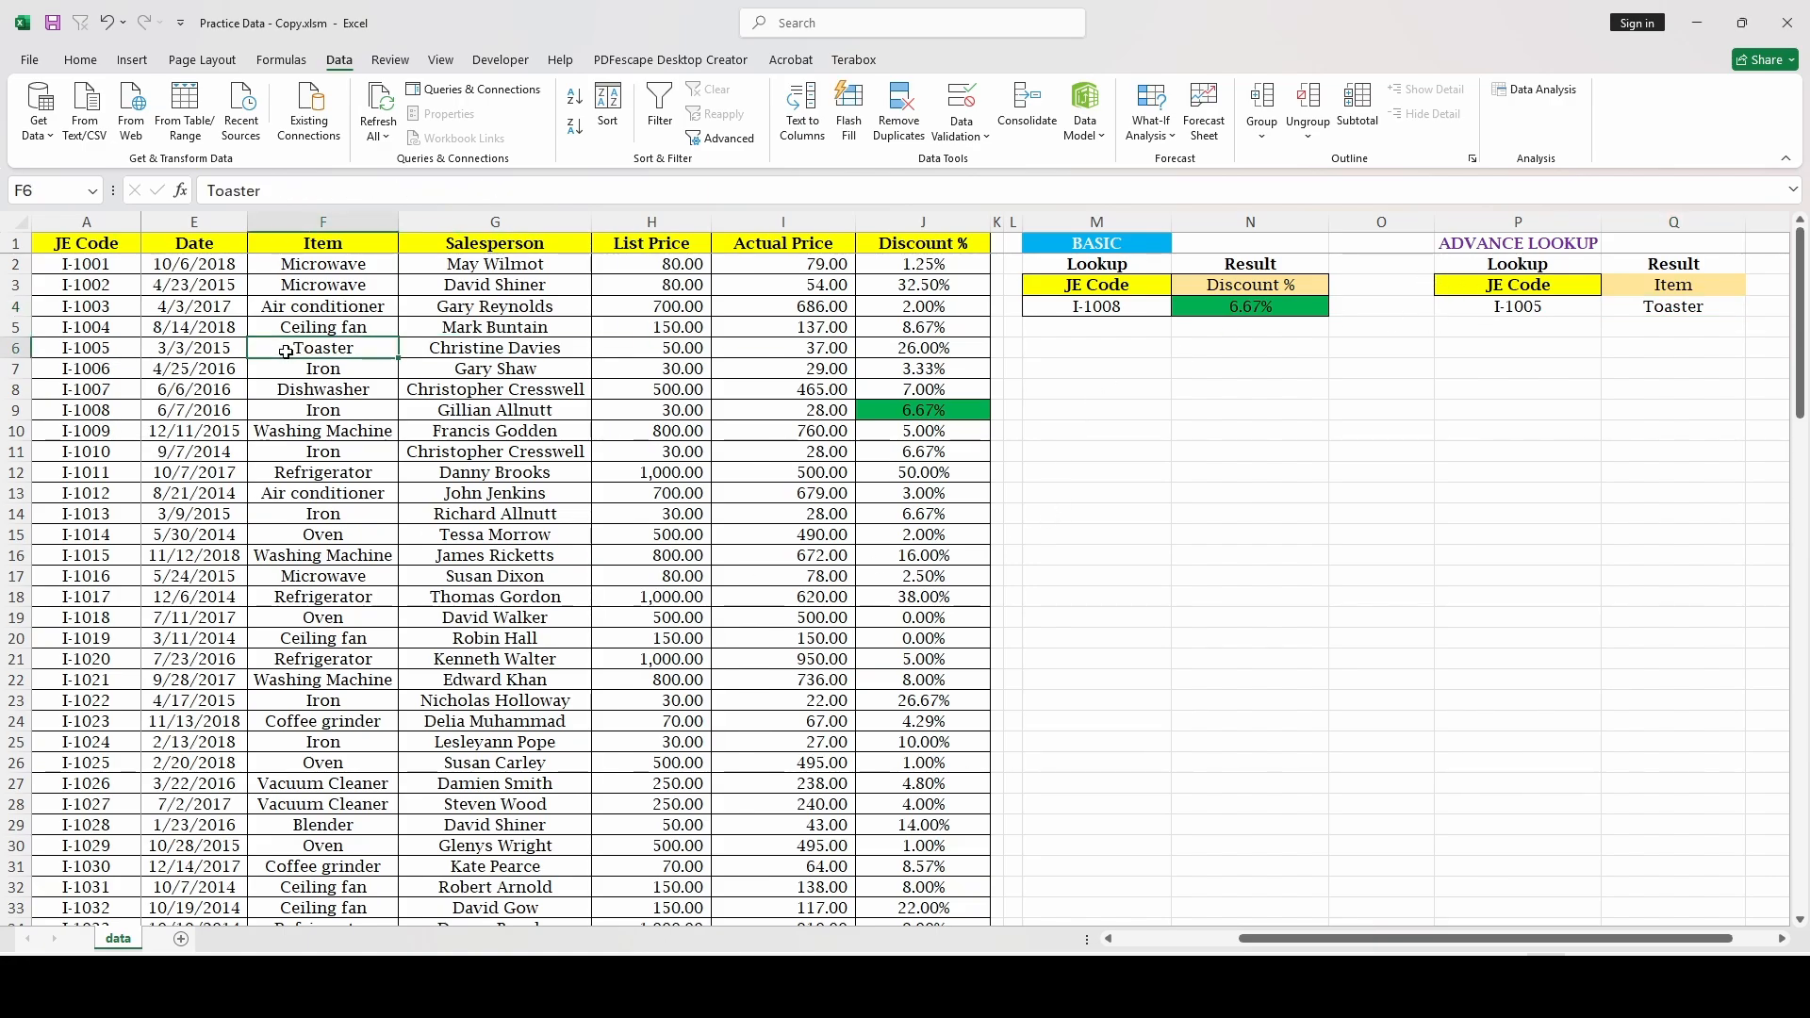
{"action": "left_click", "coordinate": [76, 62]}
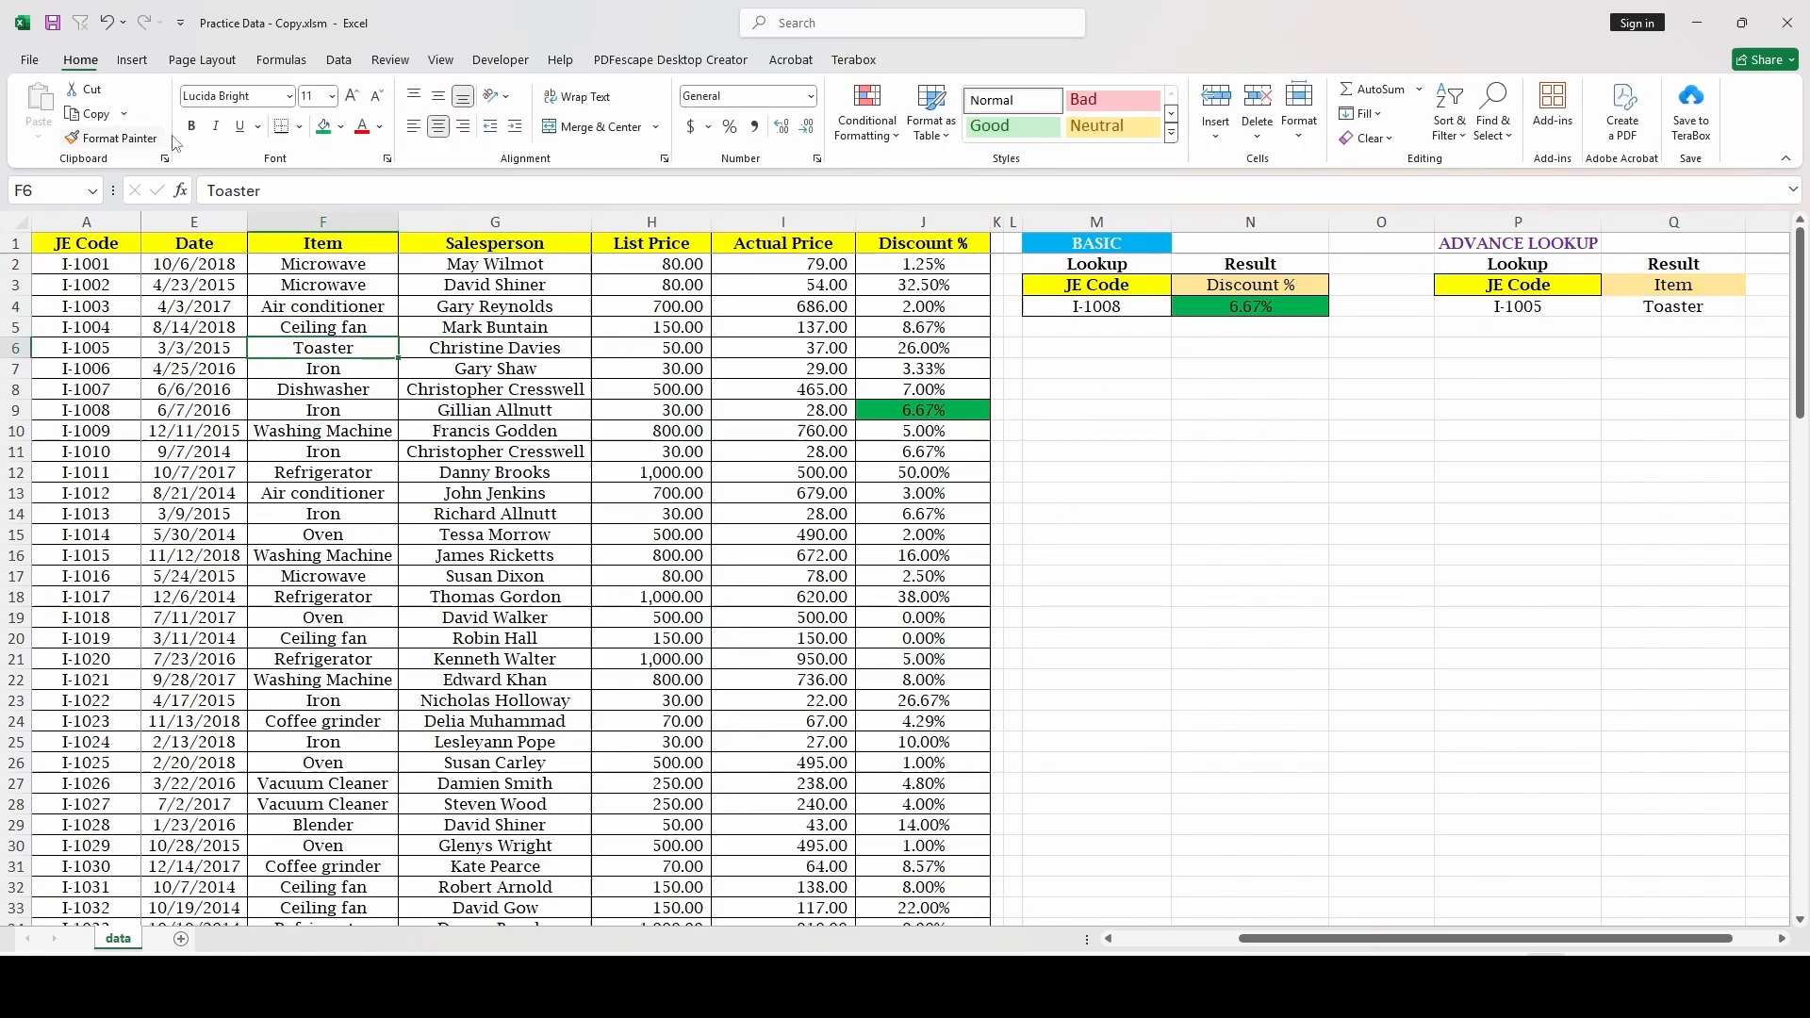
{"action": "left_click", "coordinate": [340, 126]}
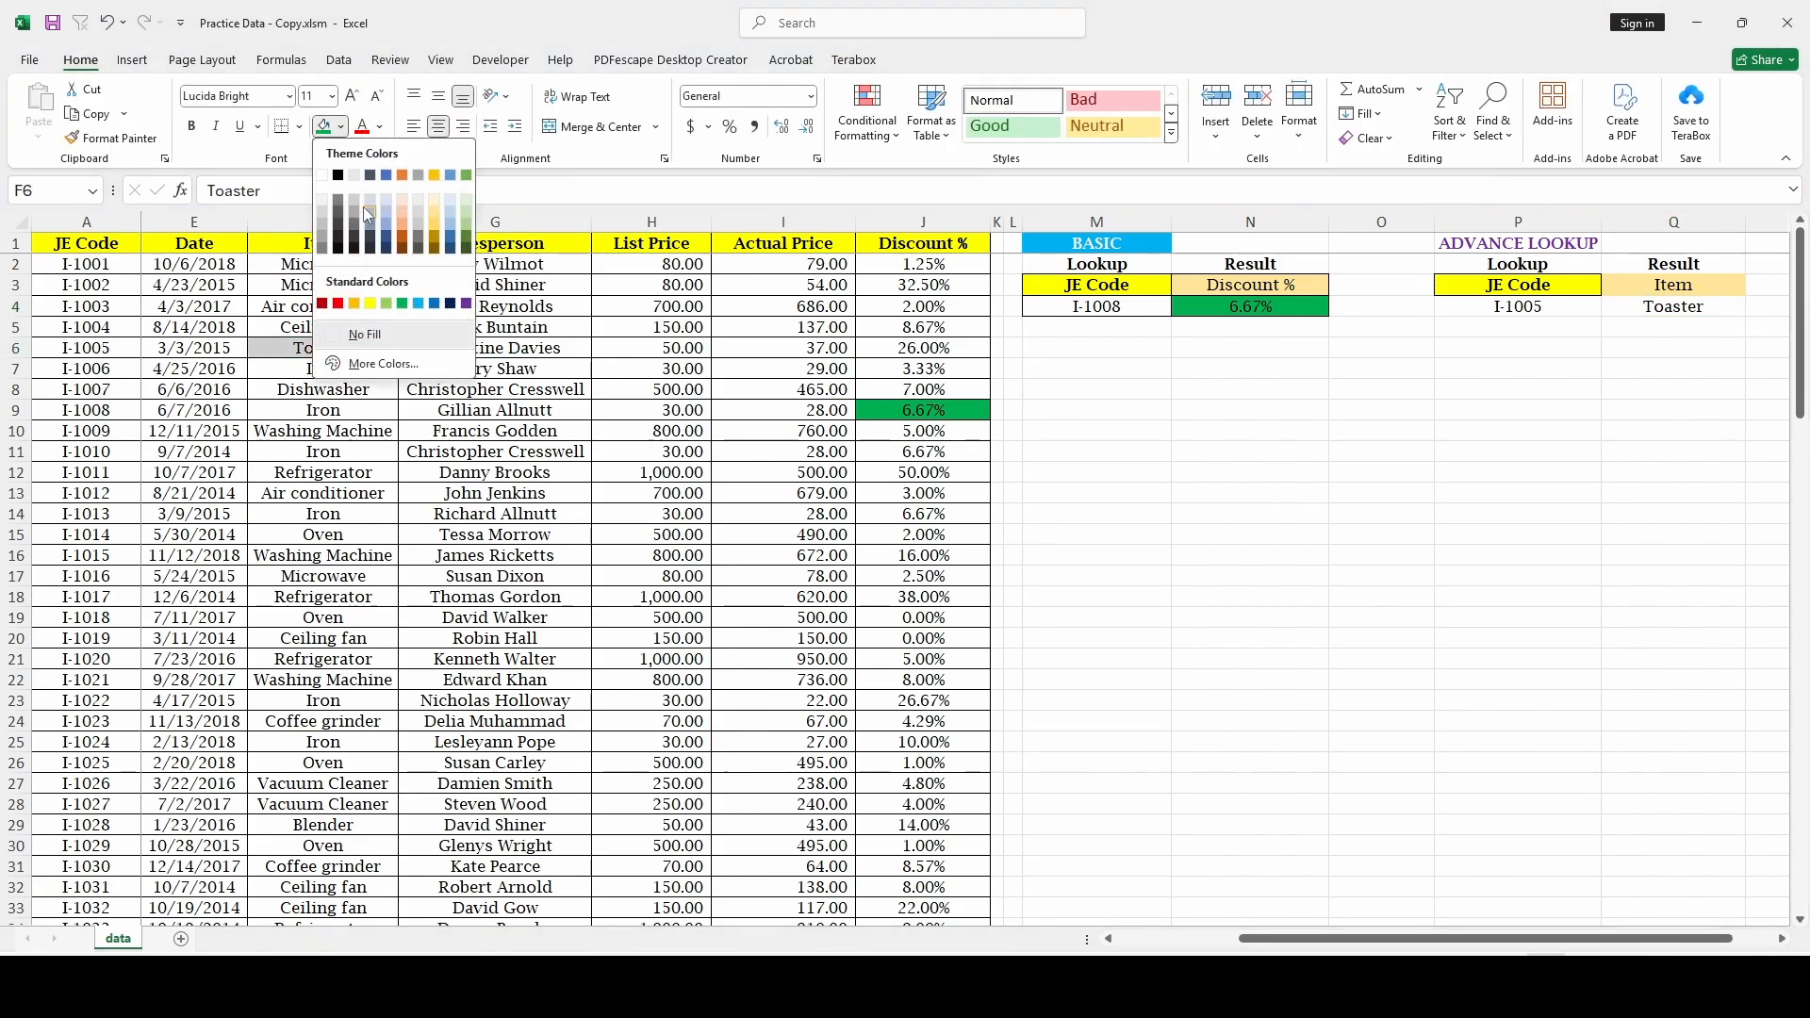
{"action": "left_click", "coordinate": [370, 303]}
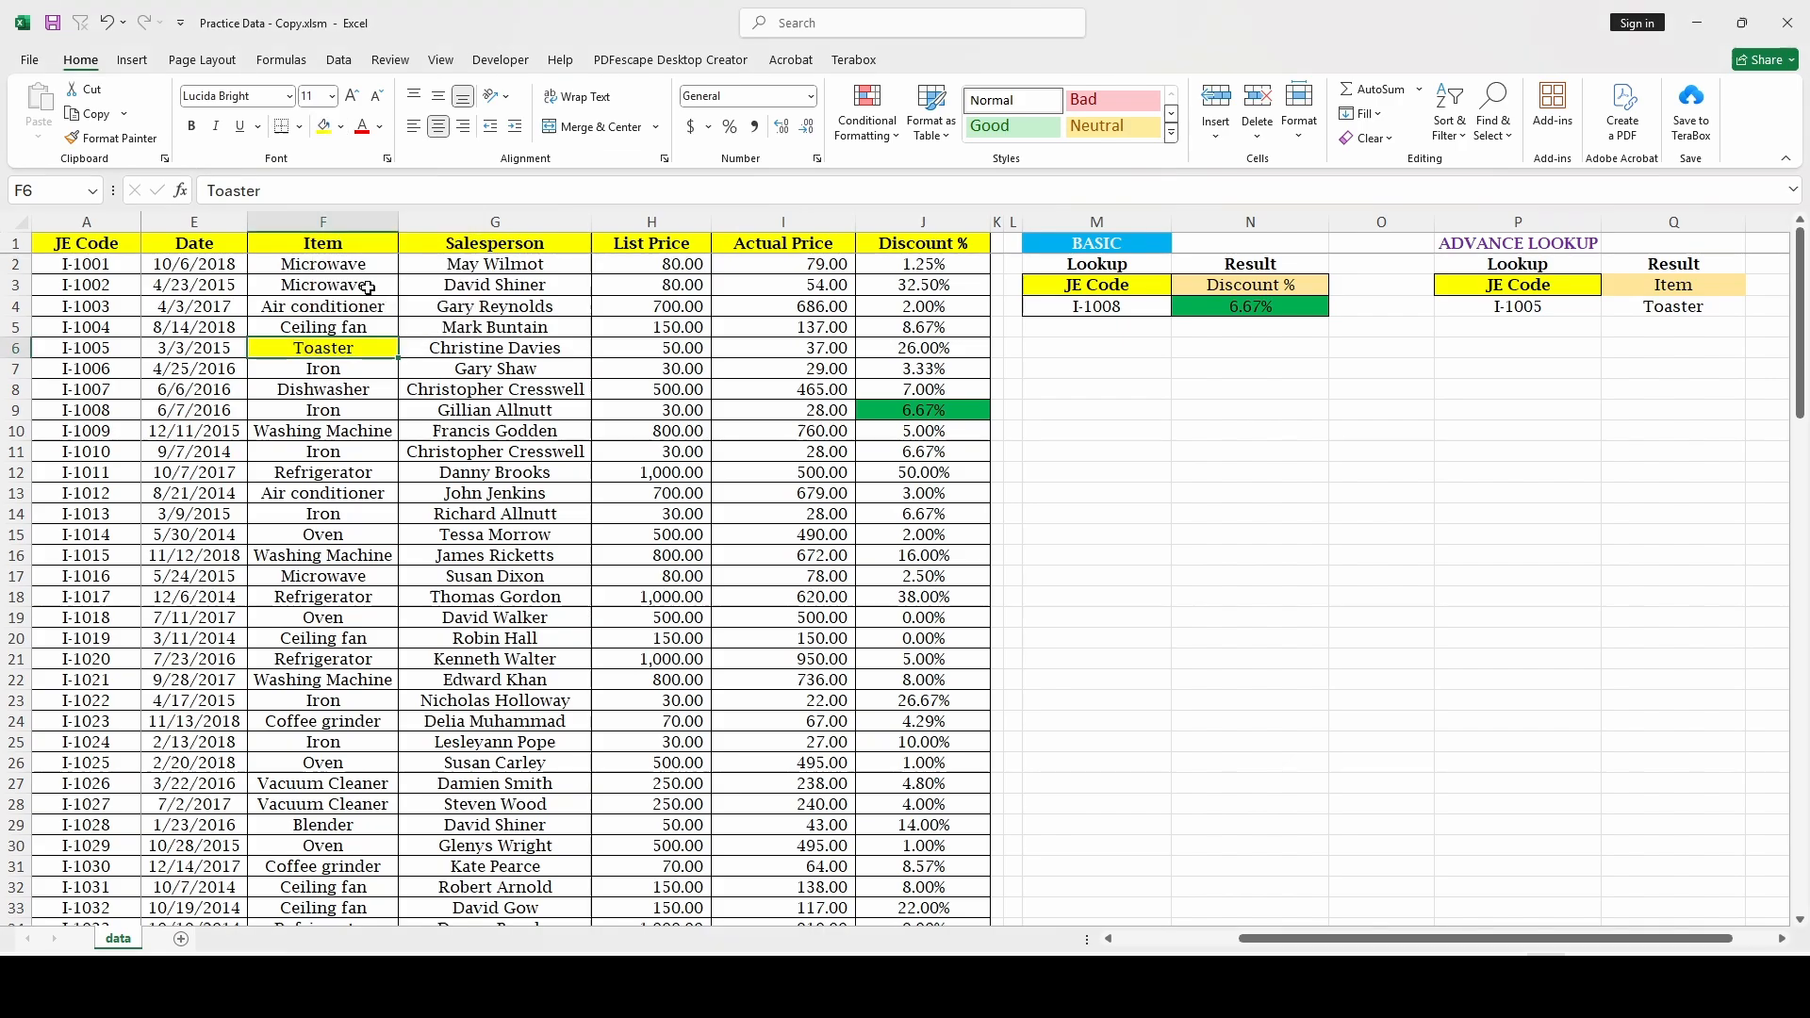
{"action": "left_click", "coordinate": [14, 348]}
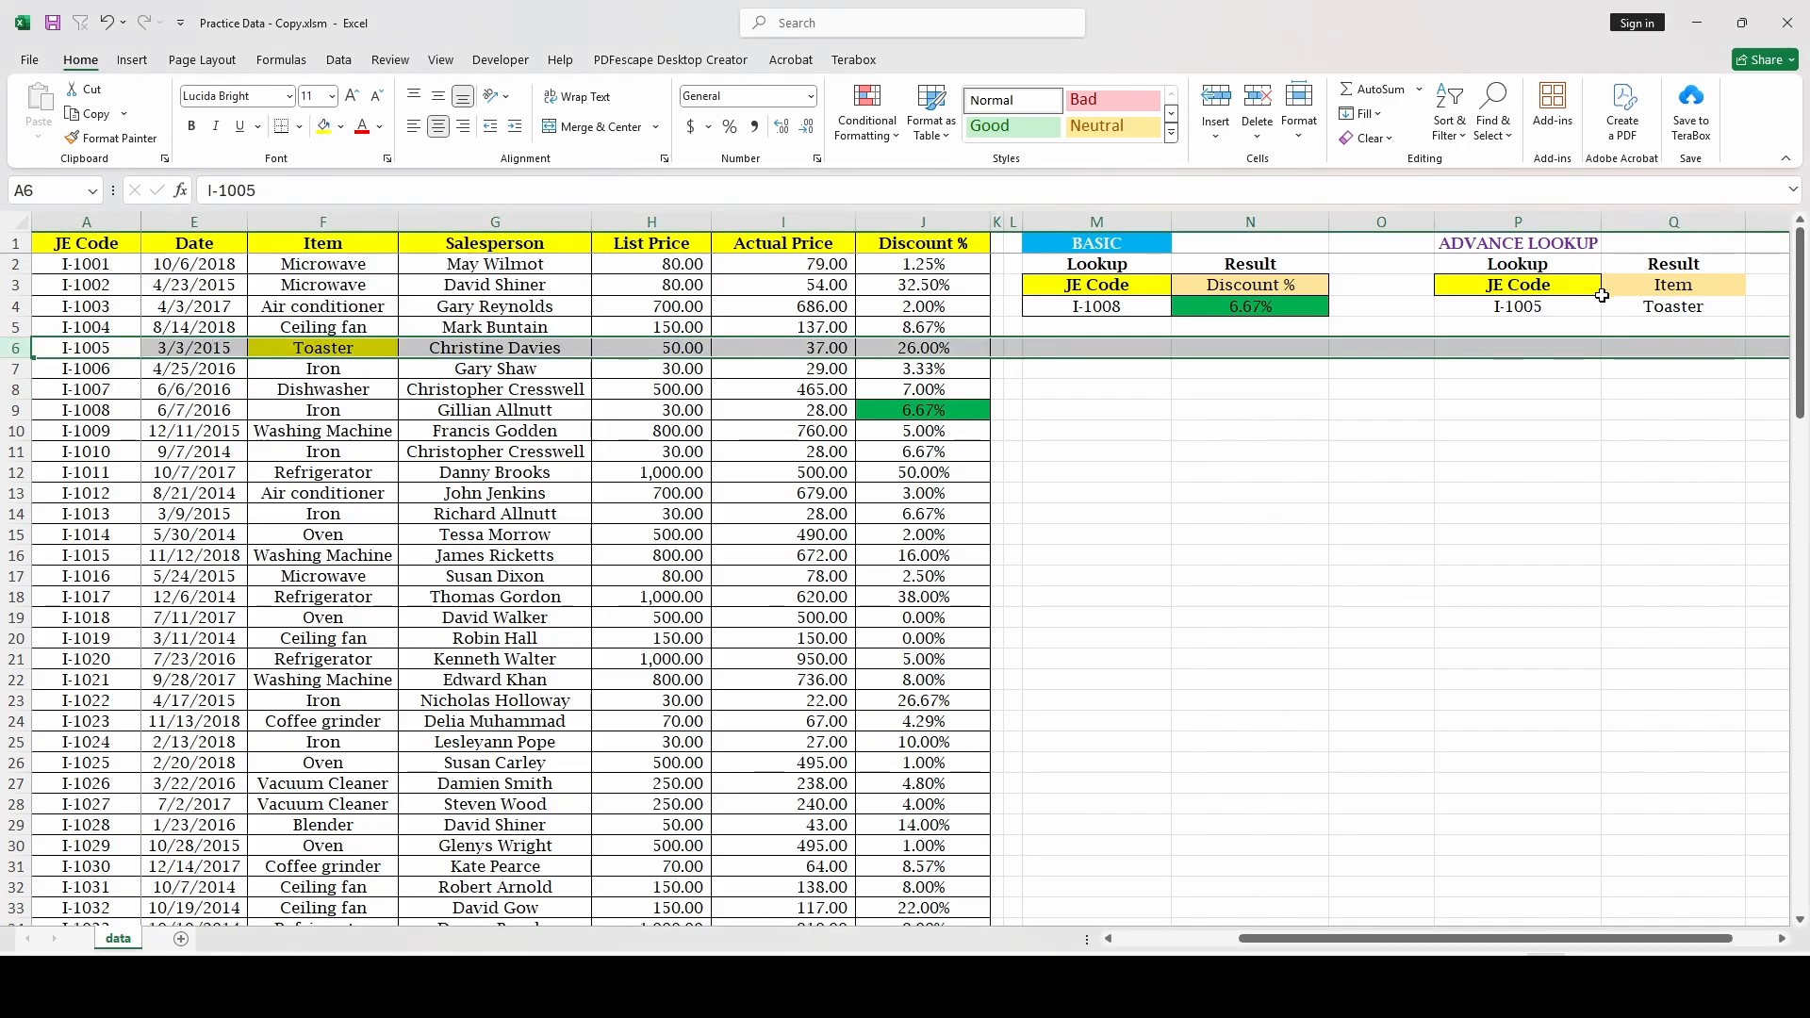
Step: Choose Country from the dropdown list of the result header cell Q3
{"action": "left_click", "coordinate": [1546, 304]}
{"action": "left_click", "coordinate": [1635, 289]}
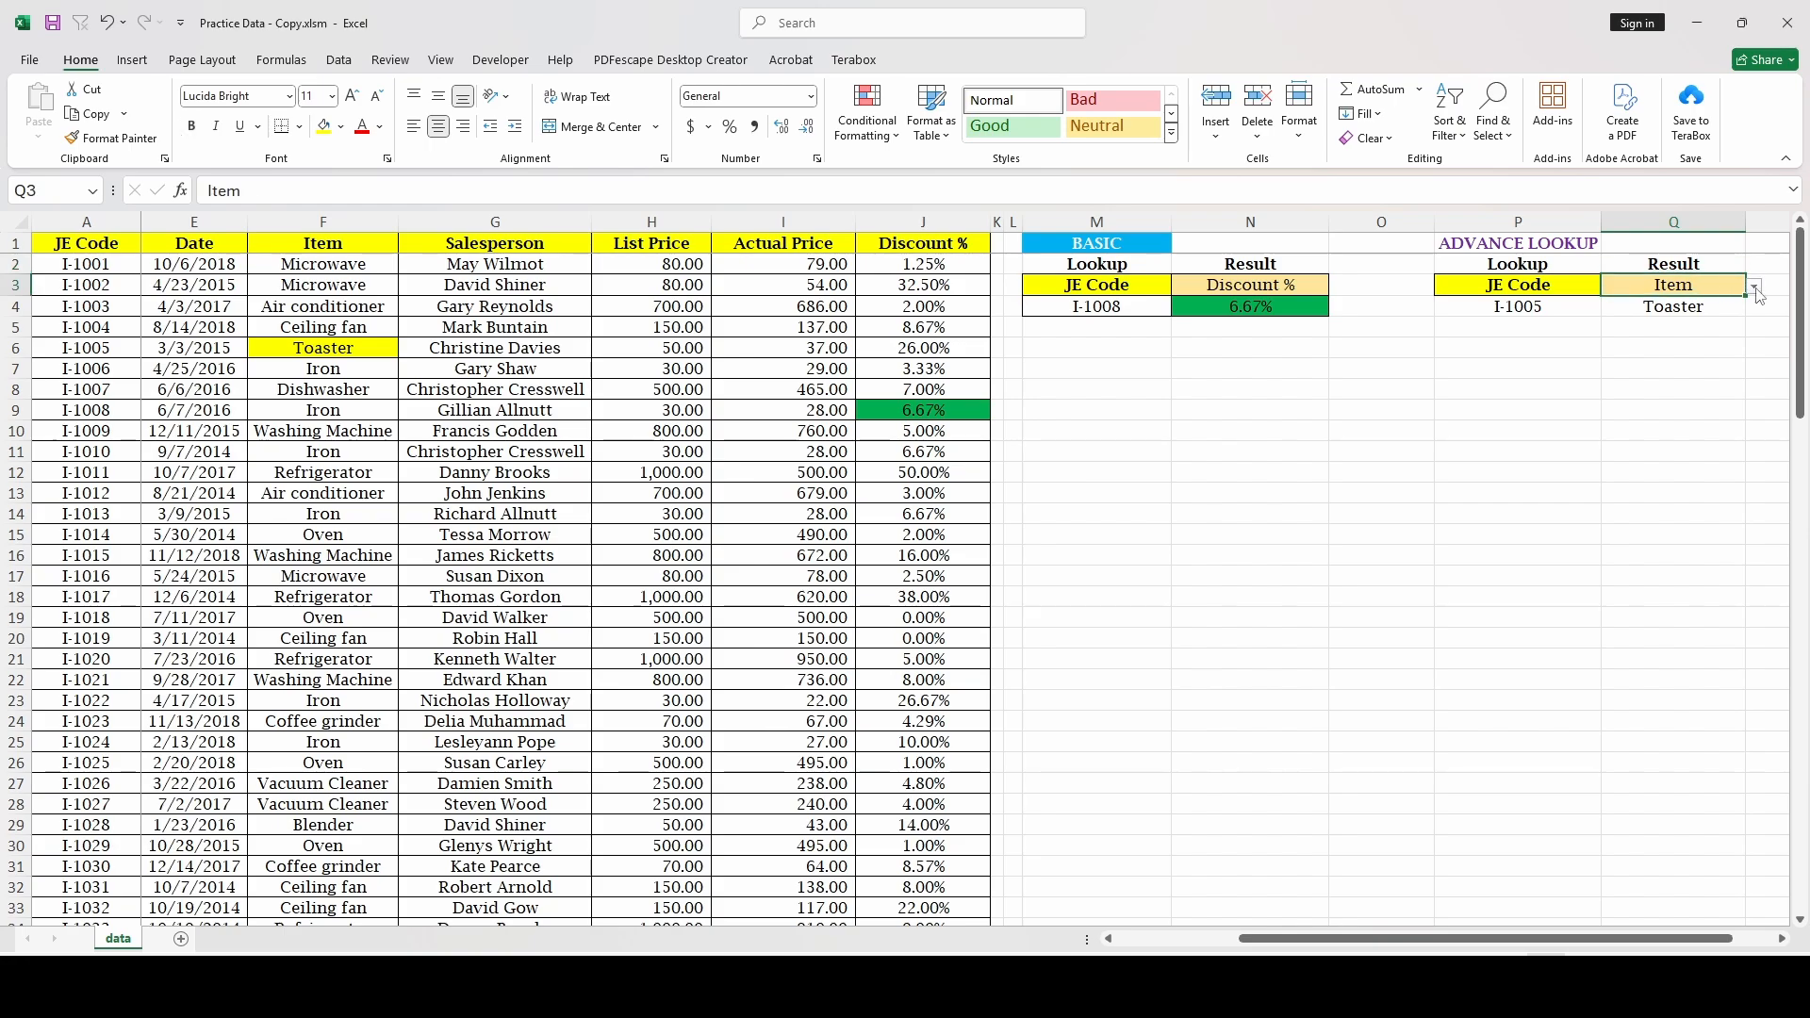
{"action": "left_click", "coordinate": [1753, 287]}
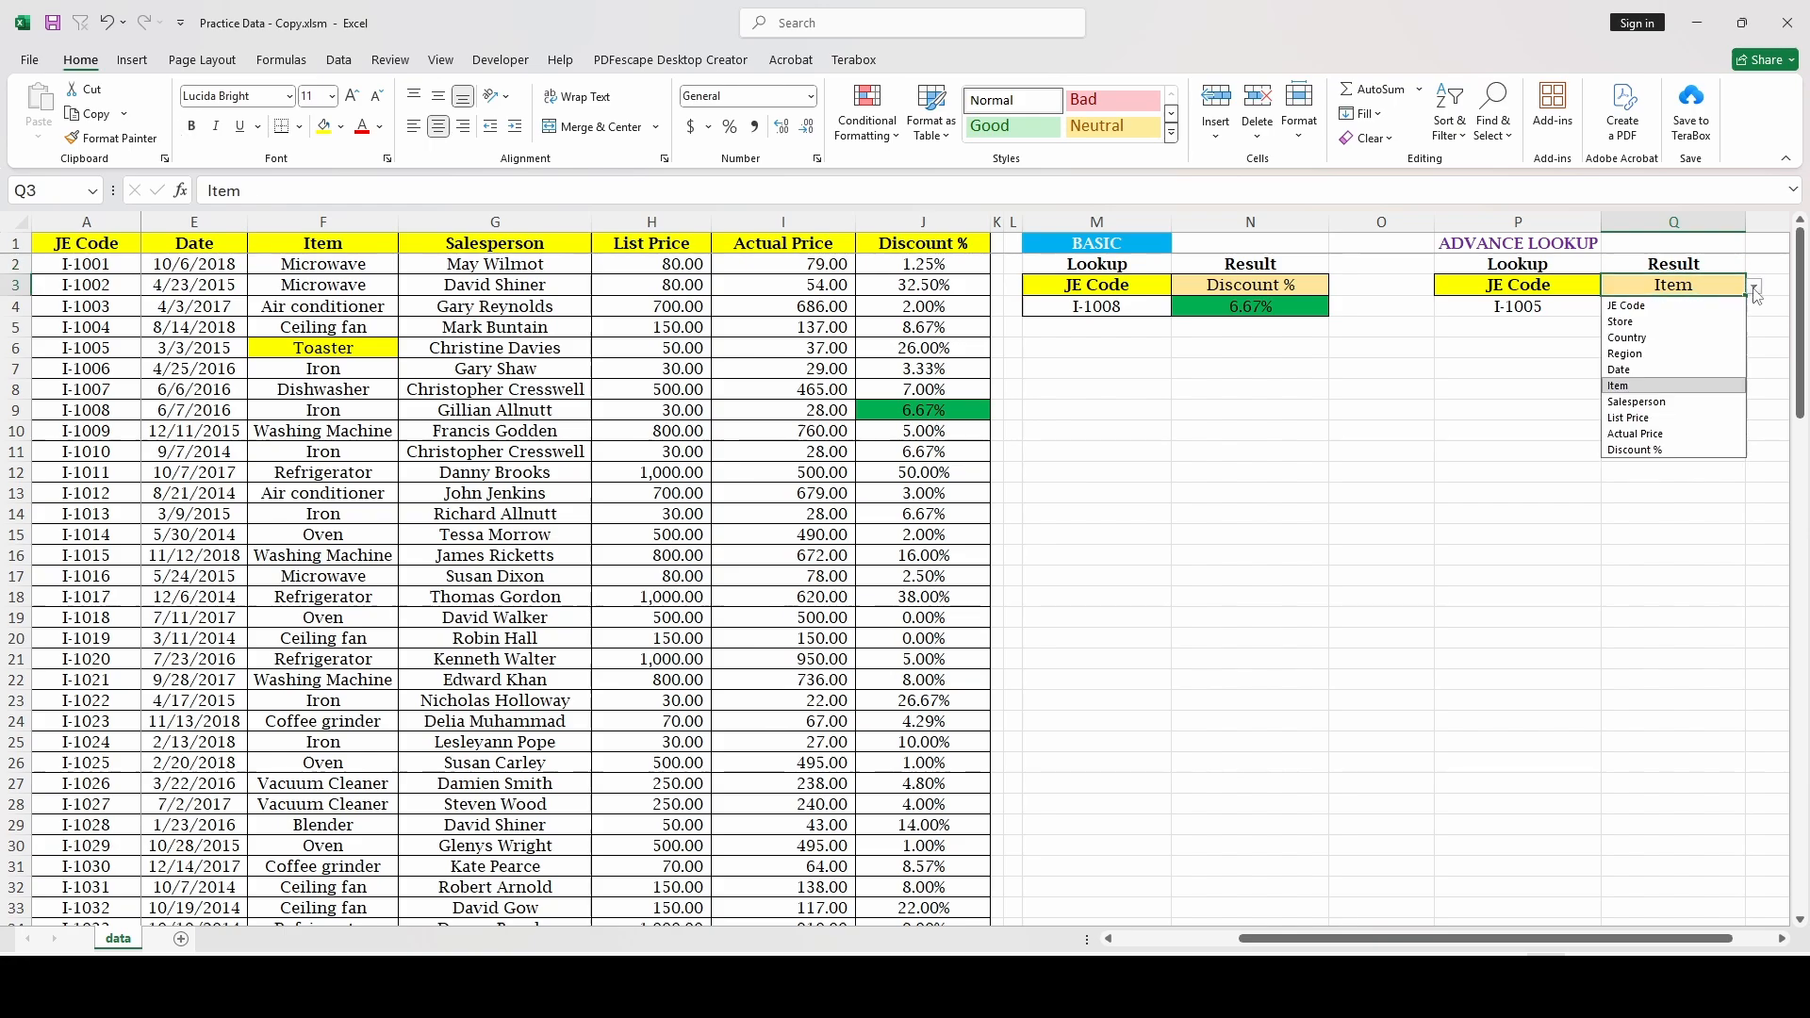
{"action": "left_click", "coordinate": [1697, 339]}
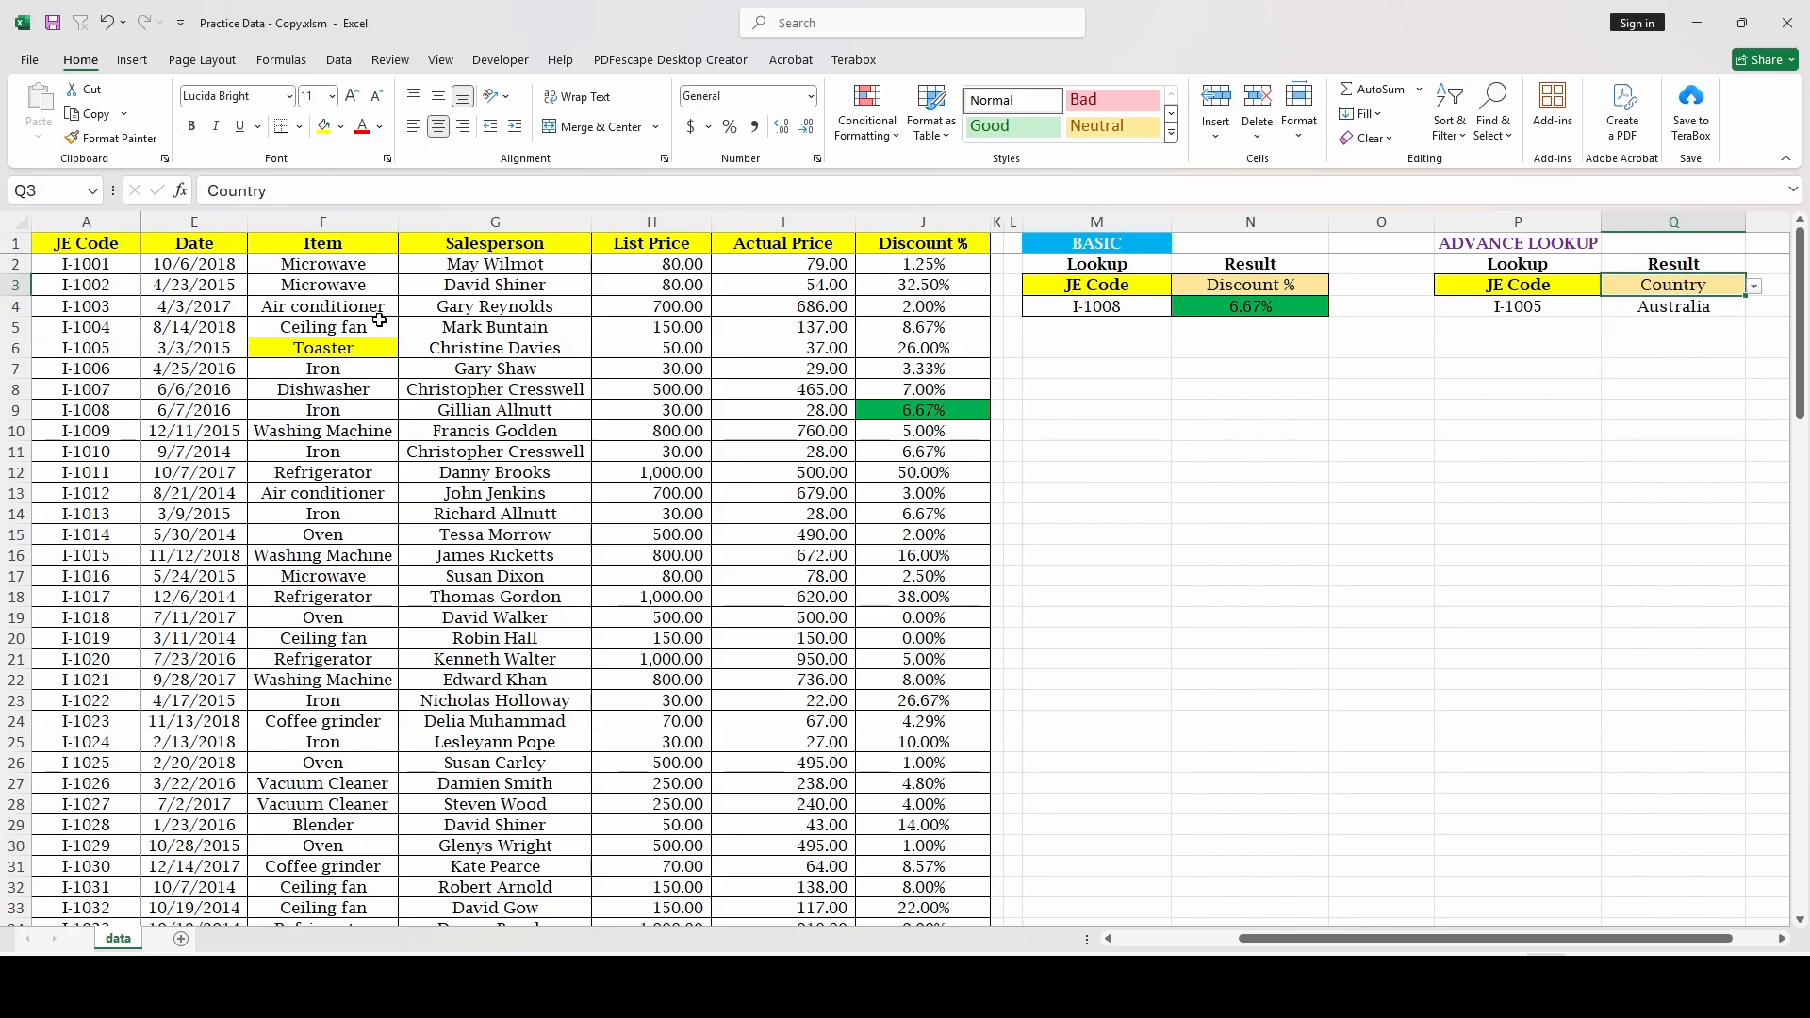
Step: Highlight the Country cell of JE code I-1005 (C6) with a yellow fill
{"action": "left_click", "coordinate": [326, 347]}
{"action": "key", "text": "ctrl+z"}
{"action": "key", "text": "ctrl+z"}
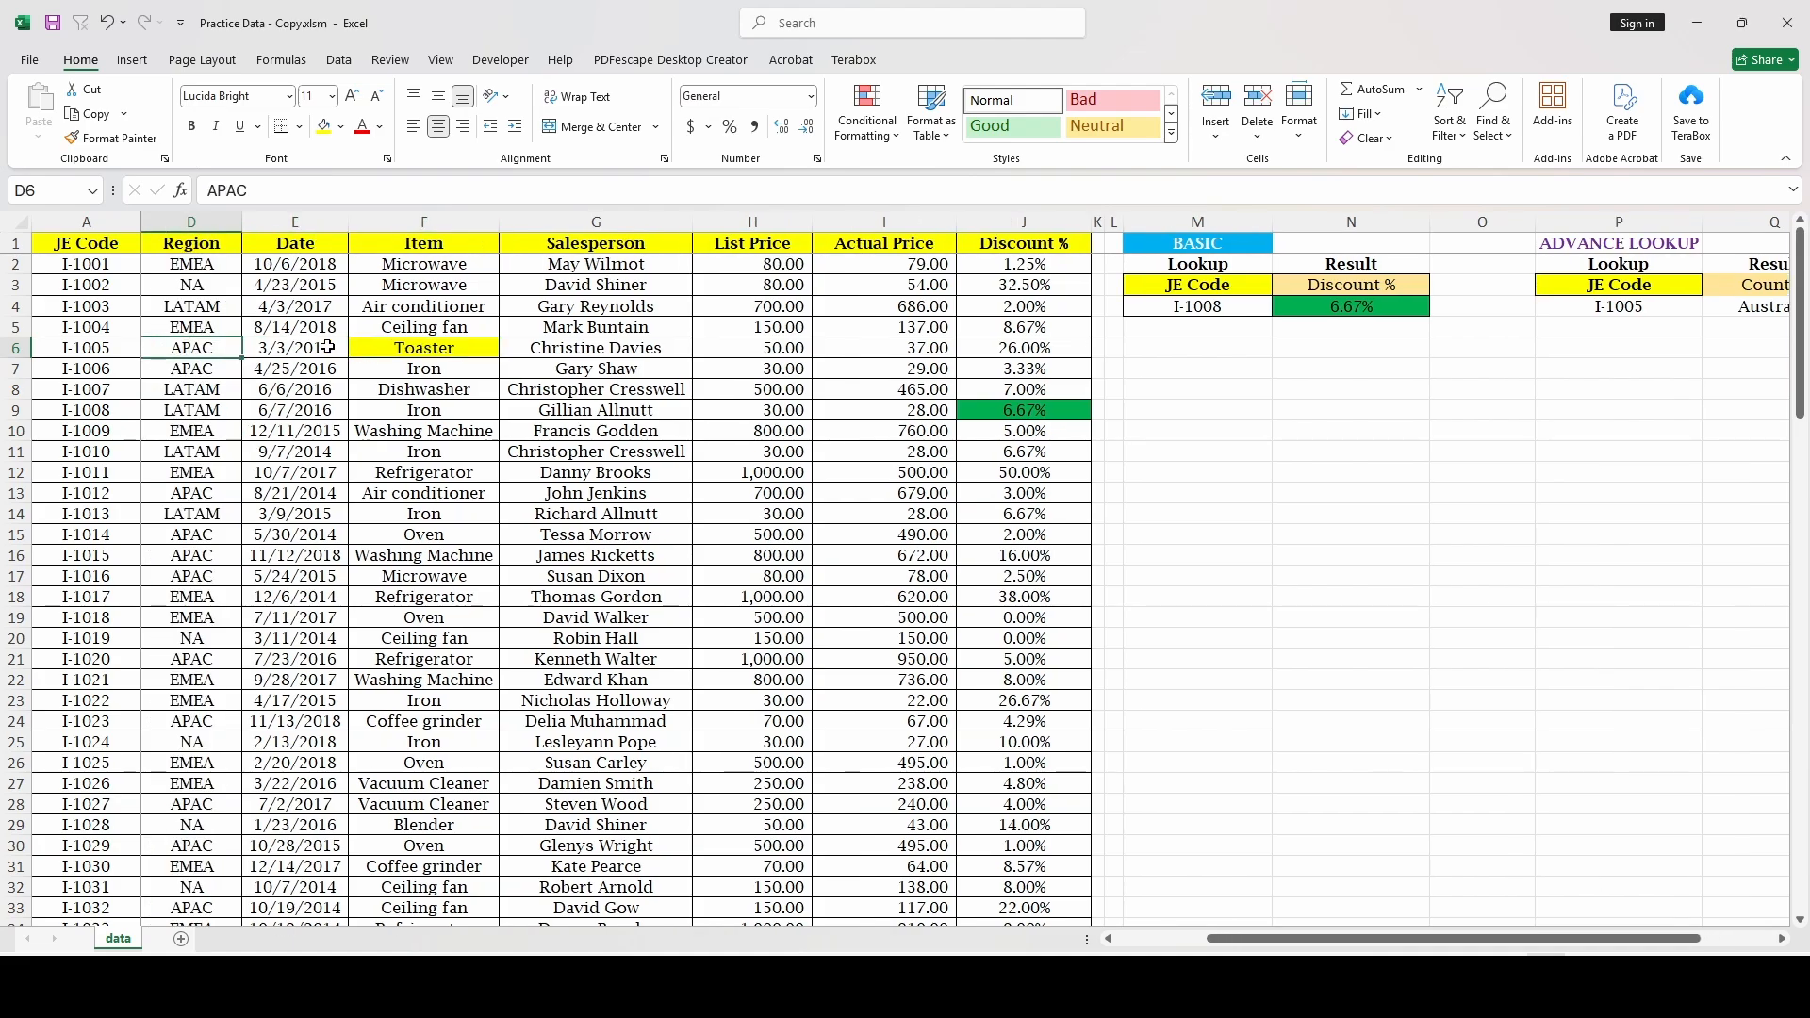
{"action": "key", "text": "ctrl+z"}
{"action": "key", "text": "Left"}
{"action": "key", "text": "Right"}
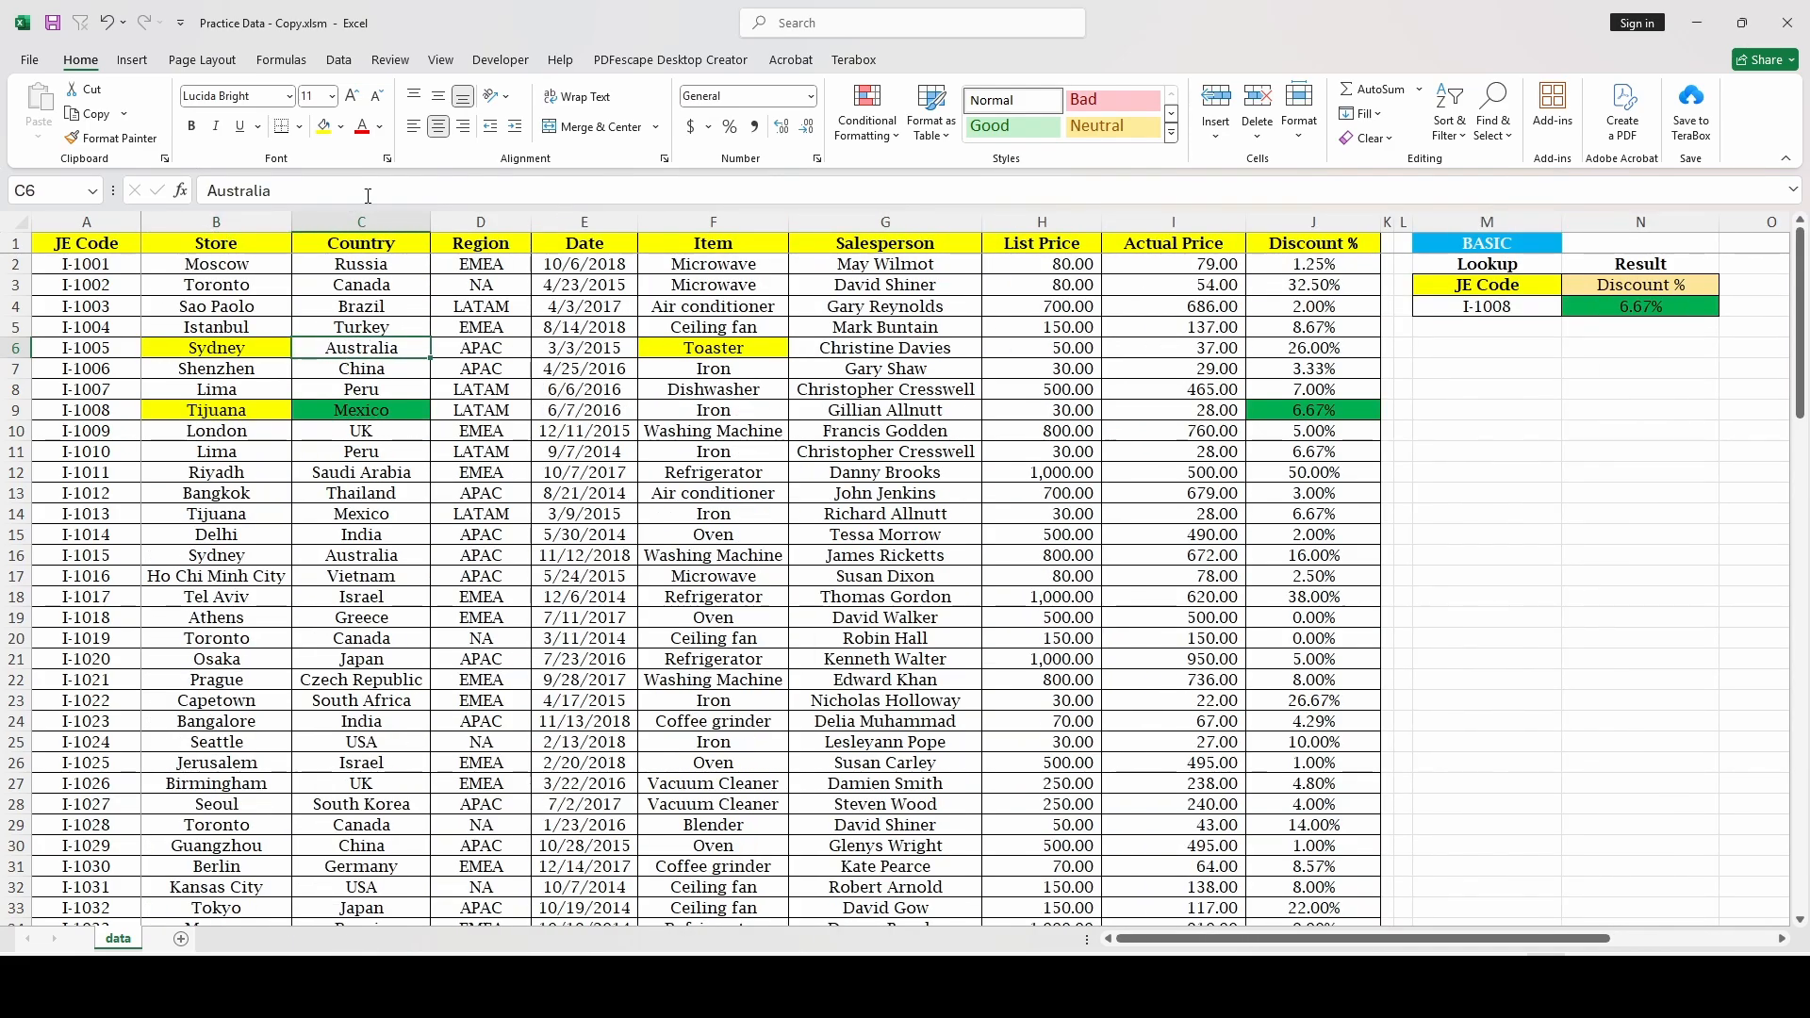
{"action": "left_click", "coordinate": [324, 128]}
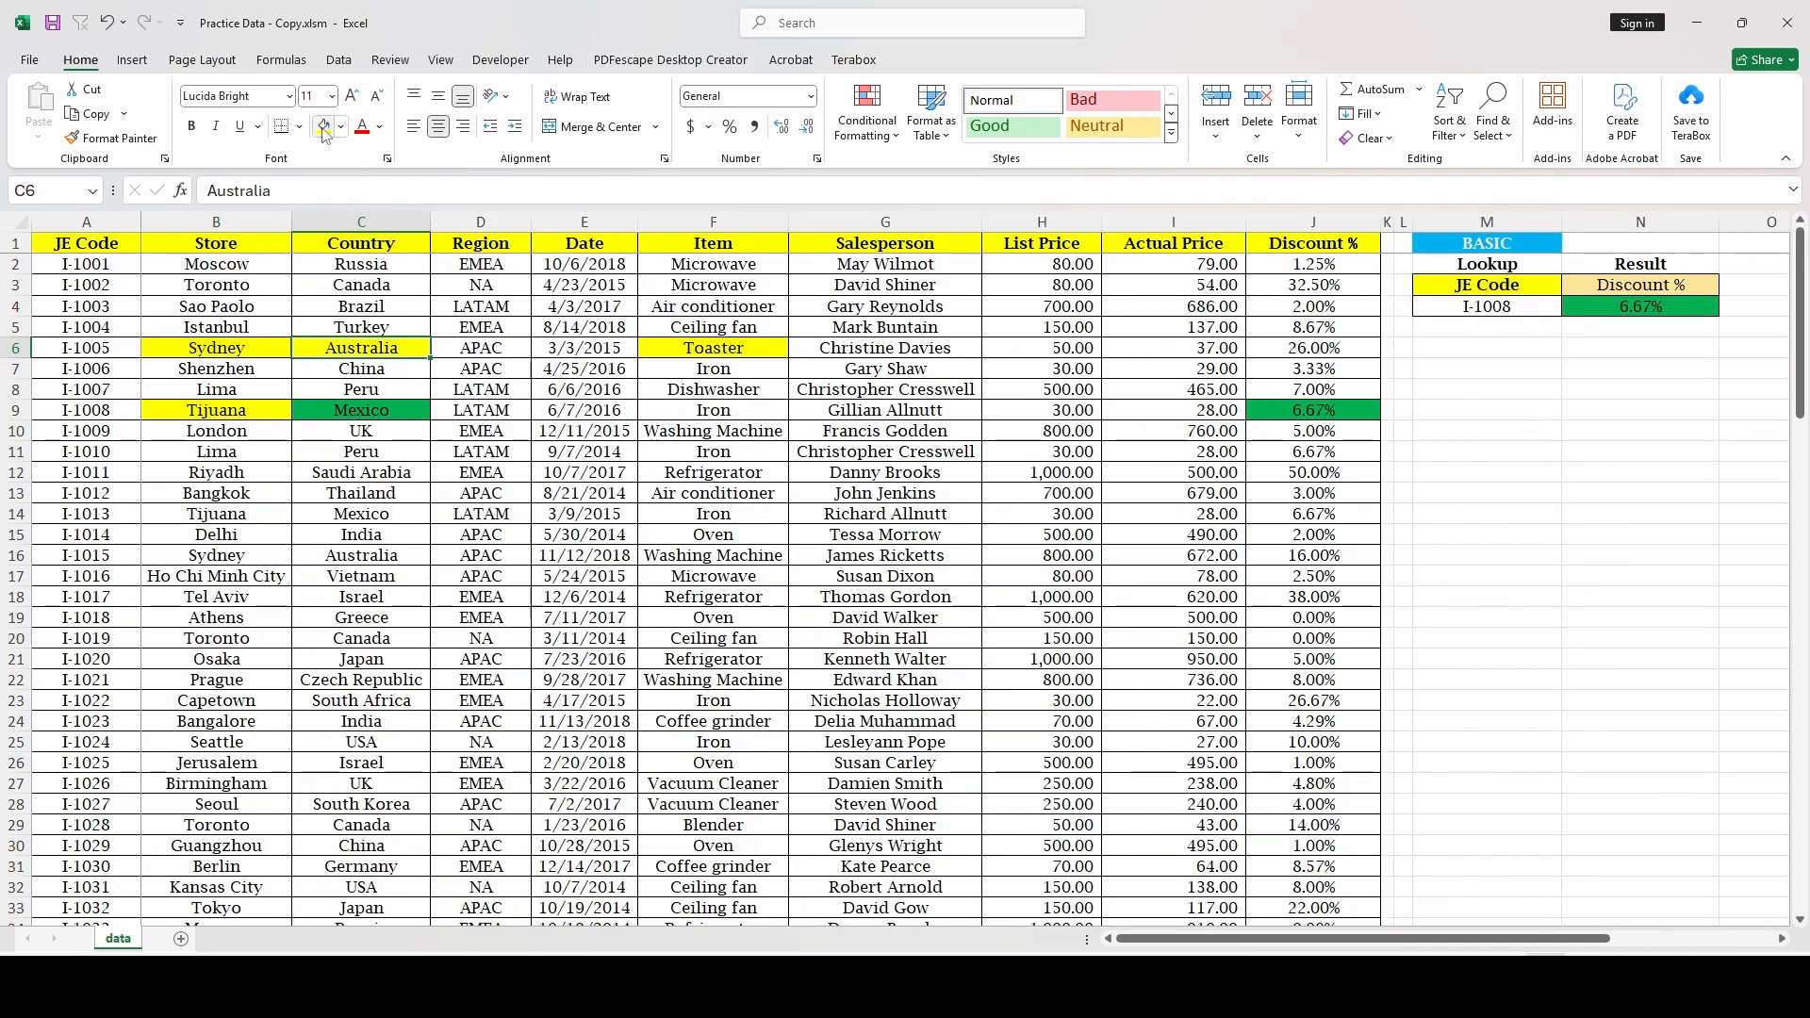
Step: Choose Region from the dropdown list of the result header cell Q3
{"action": "left_click", "coordinate": [494, 347]}
{"action": "key", "text": "Right"}
{"action": "key", "text": "Right"}
{"action": "key", "text": "Right"}
{"action": "key", "text": "Right"}
{"action": "key", "text": "Right"}
{"action": "key", "text": "Right"}
{"action": "key", "text": "Right"}
{"action": "key", "text": "Right"}
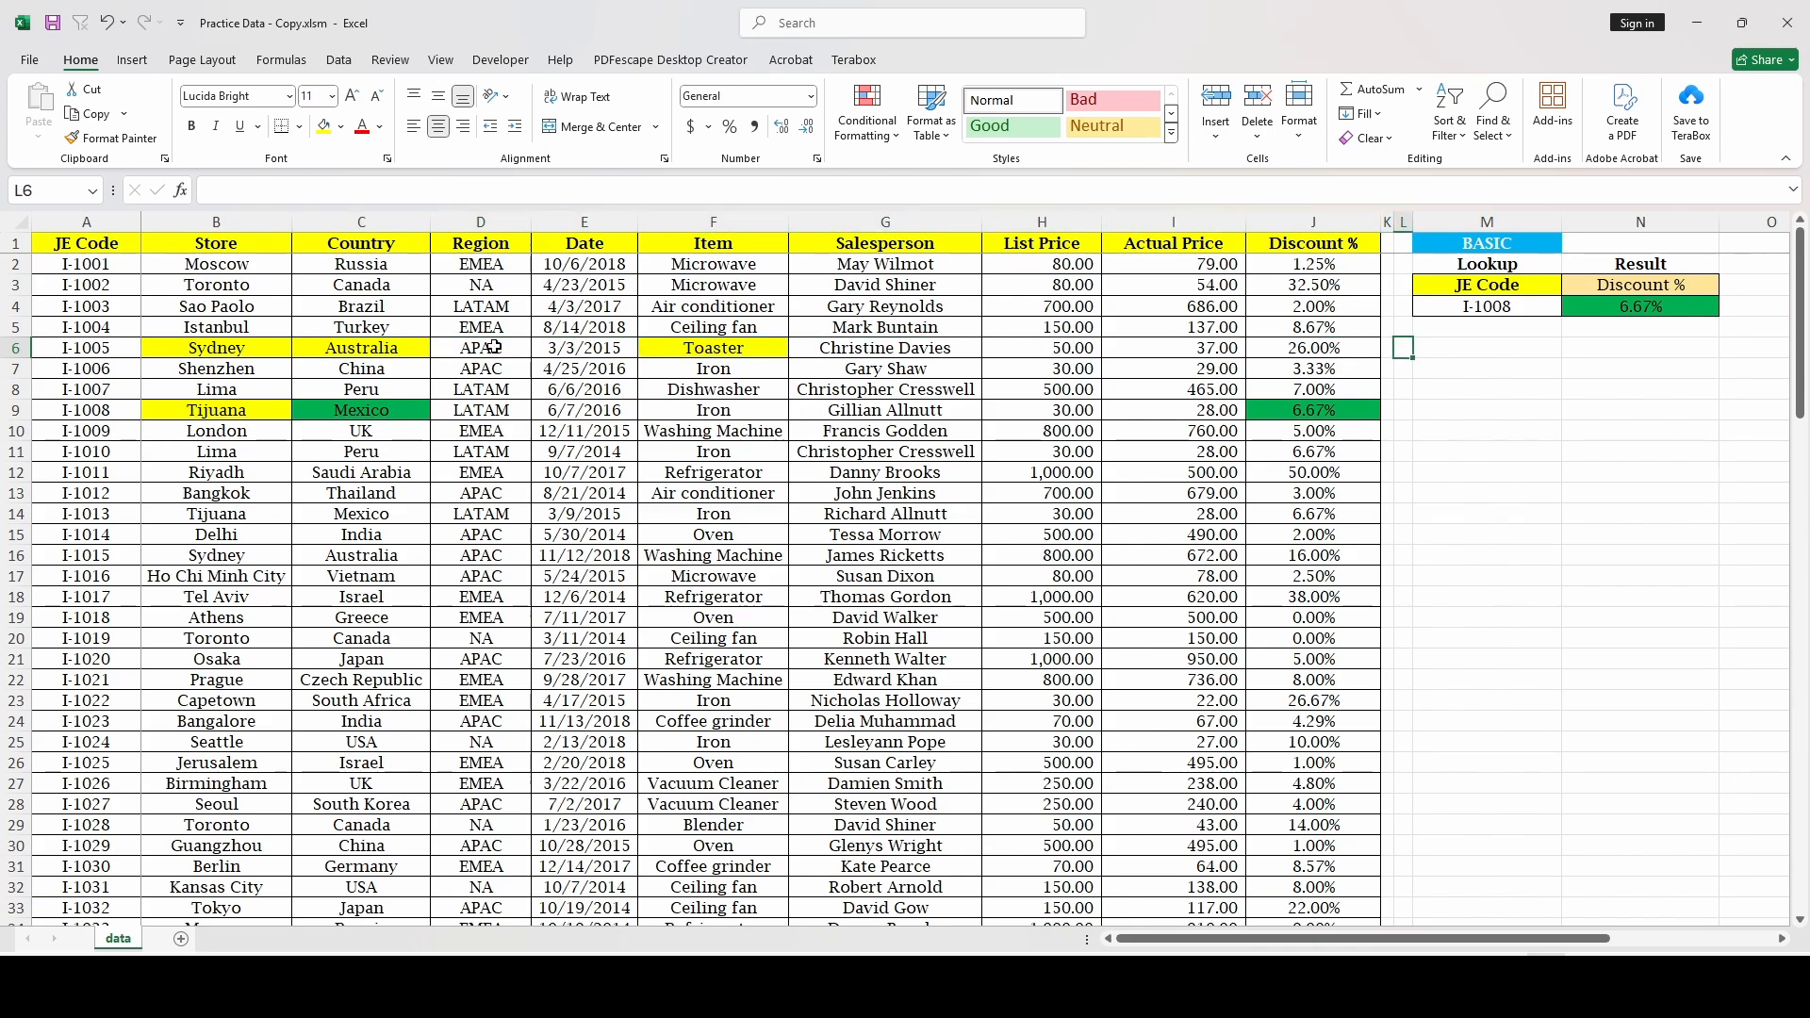
{"action": "key", "text": "Right"}
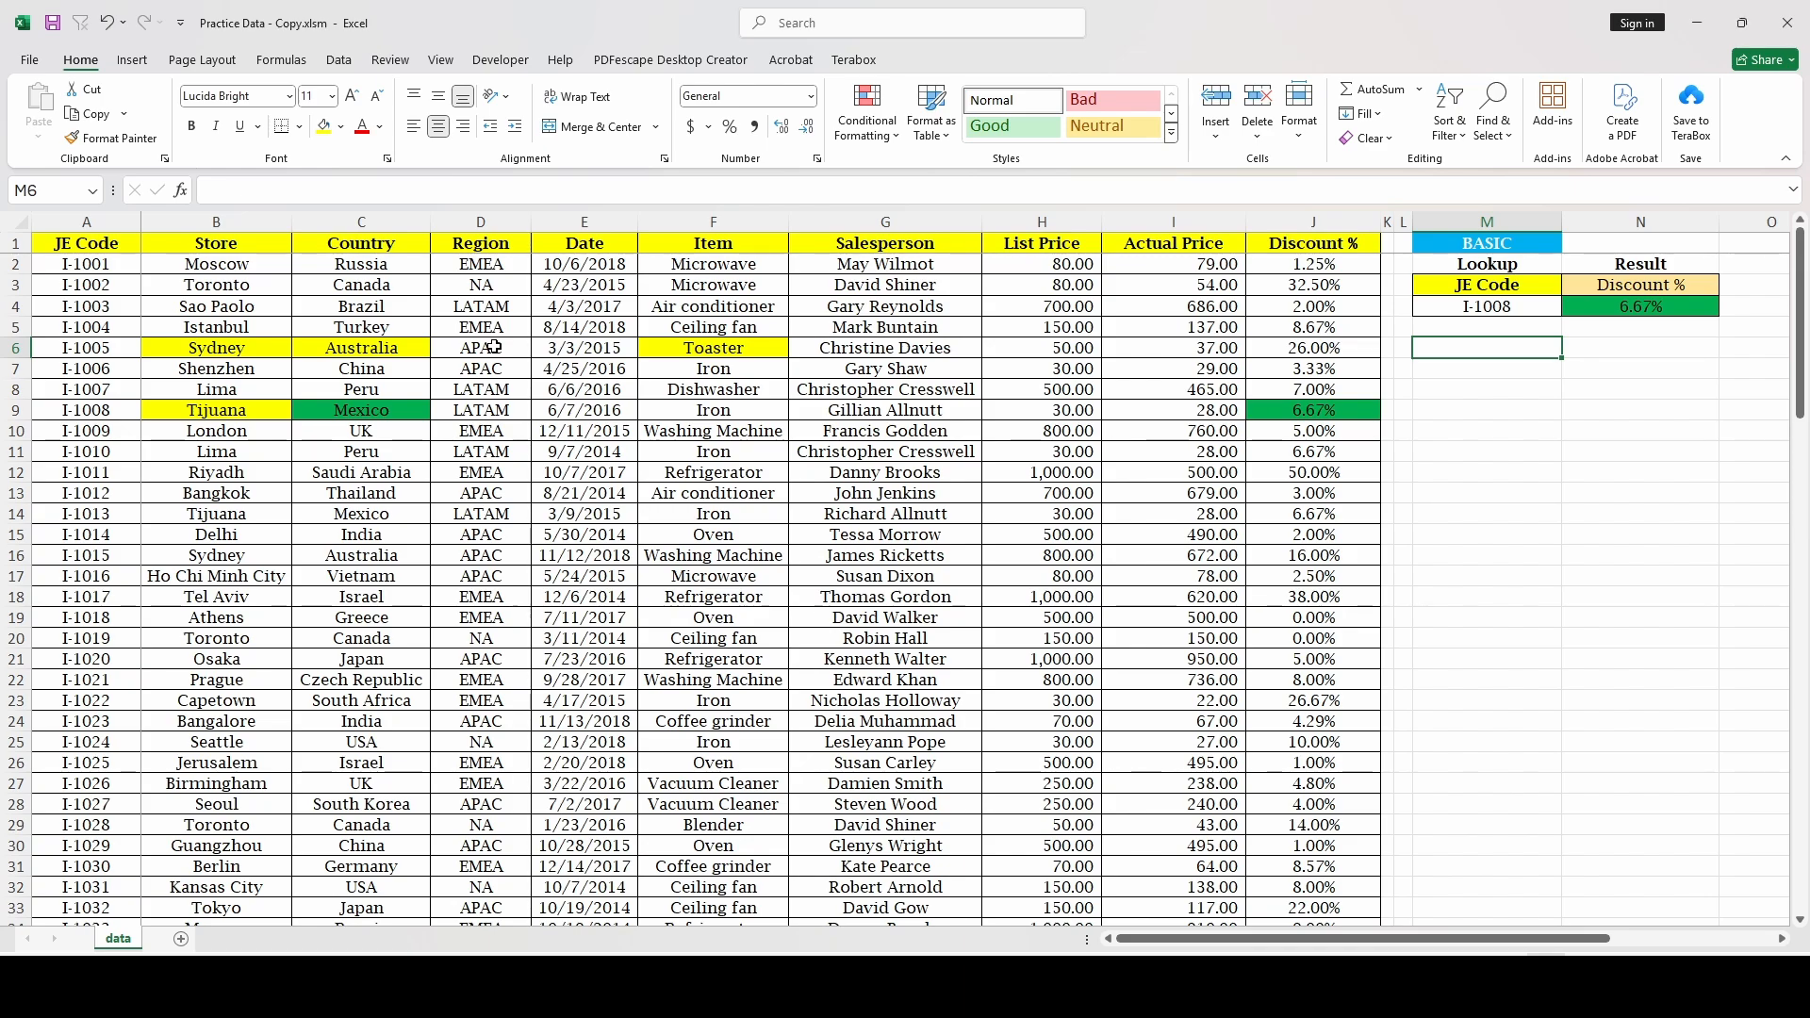
{"action": "key", "text": "Right"}
{"action": "key", "text": "Right"}
{"action": "key", "text": "Right"}
{"action": "key", "text": "Right"}
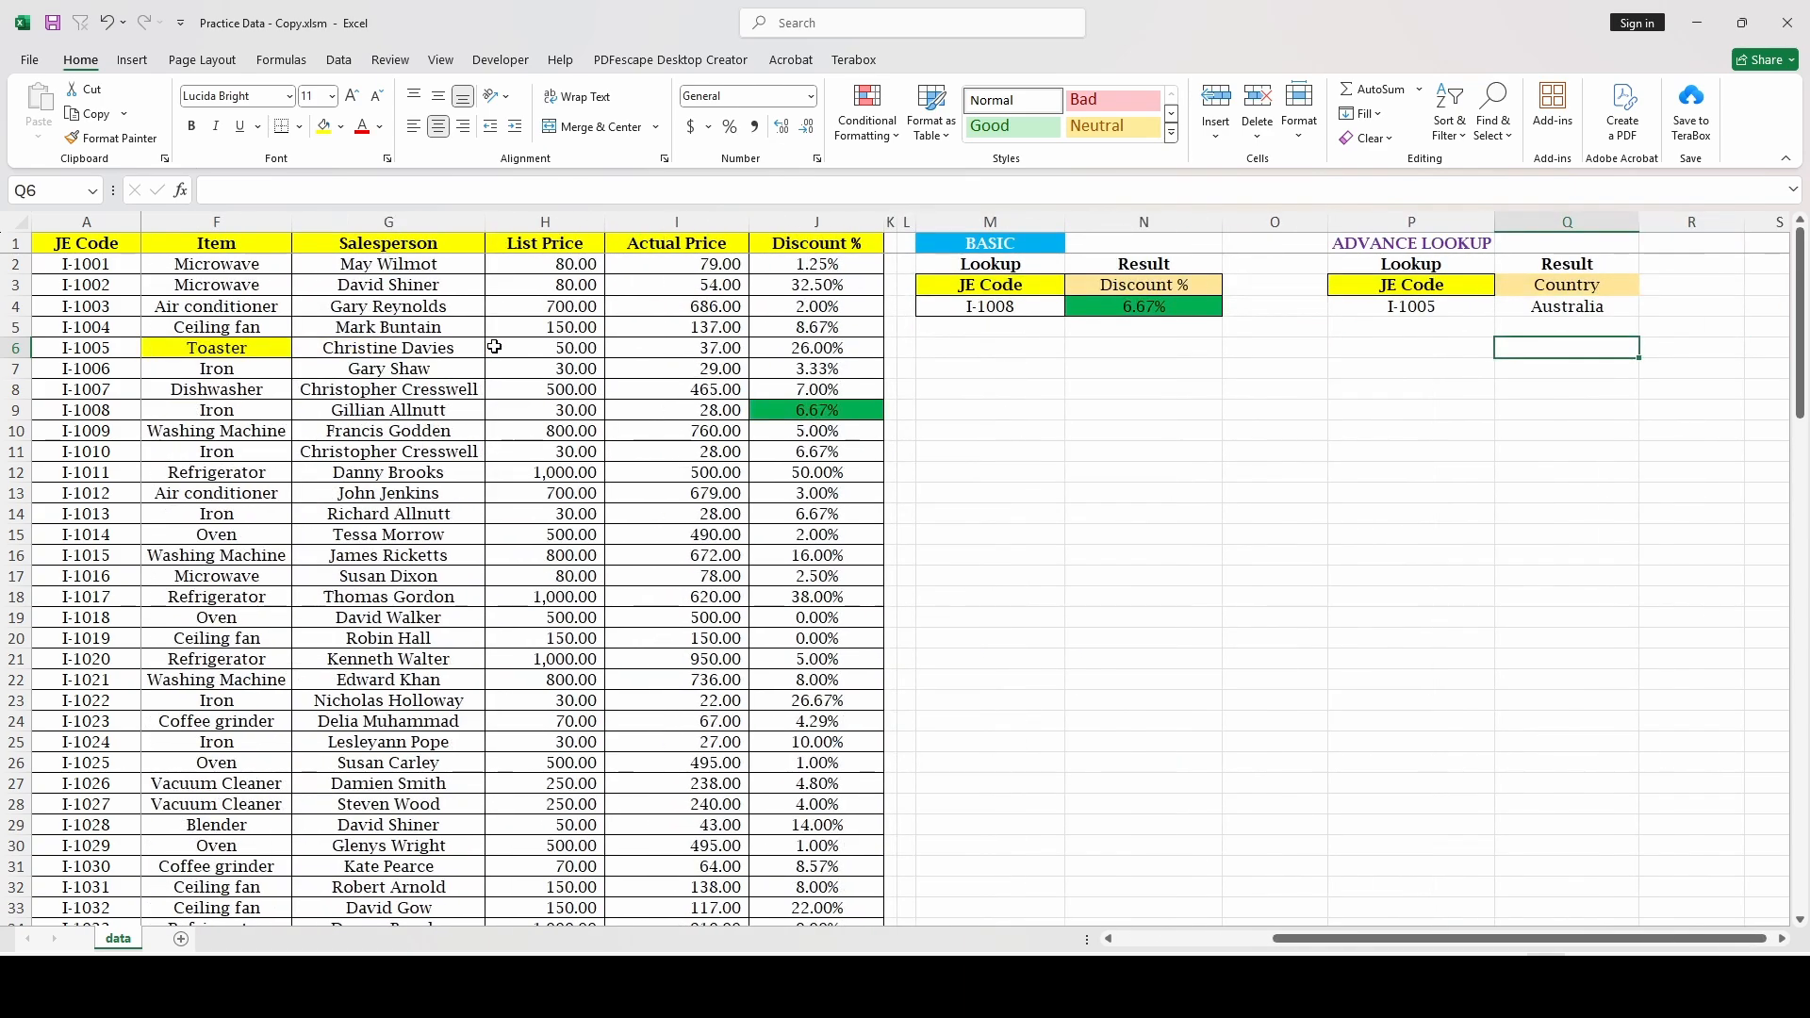
{"action": "left_click", "coordinate": [1608, 285]}
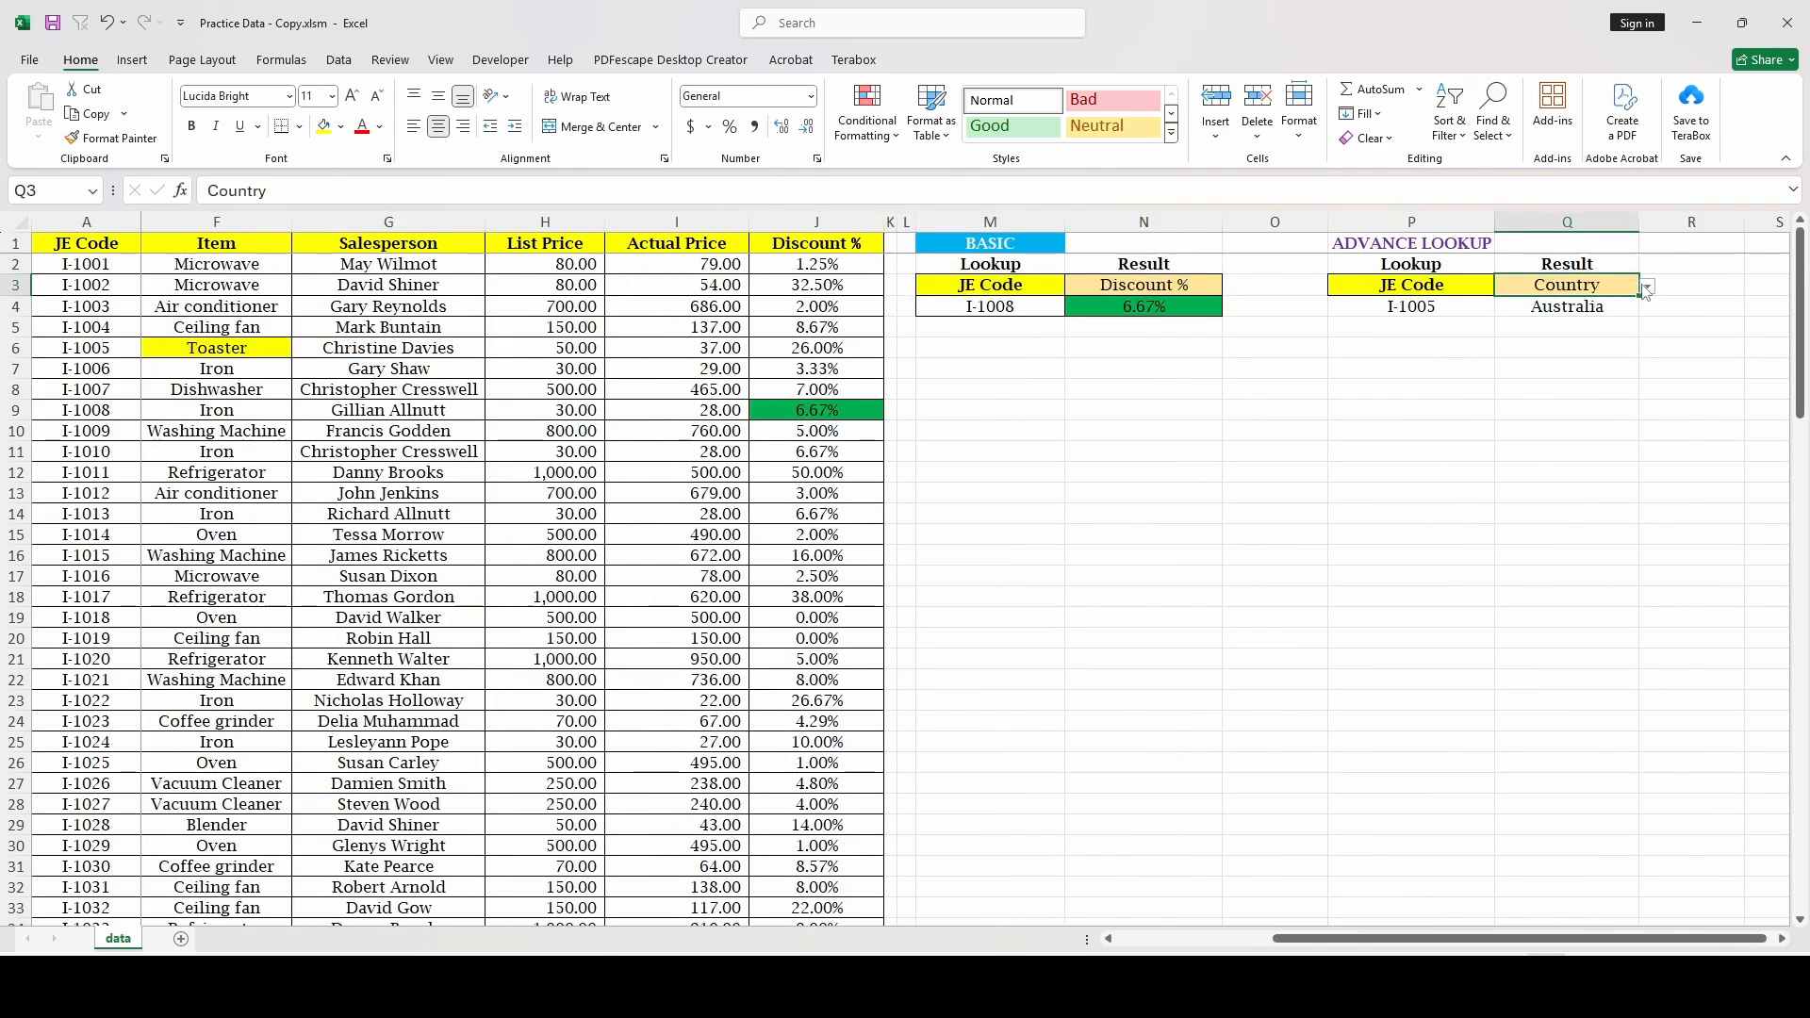
{"action": "left_click", "coordinate": [1645, 287]}
{"action": "left_click", "coordinate": [1593, 349]}
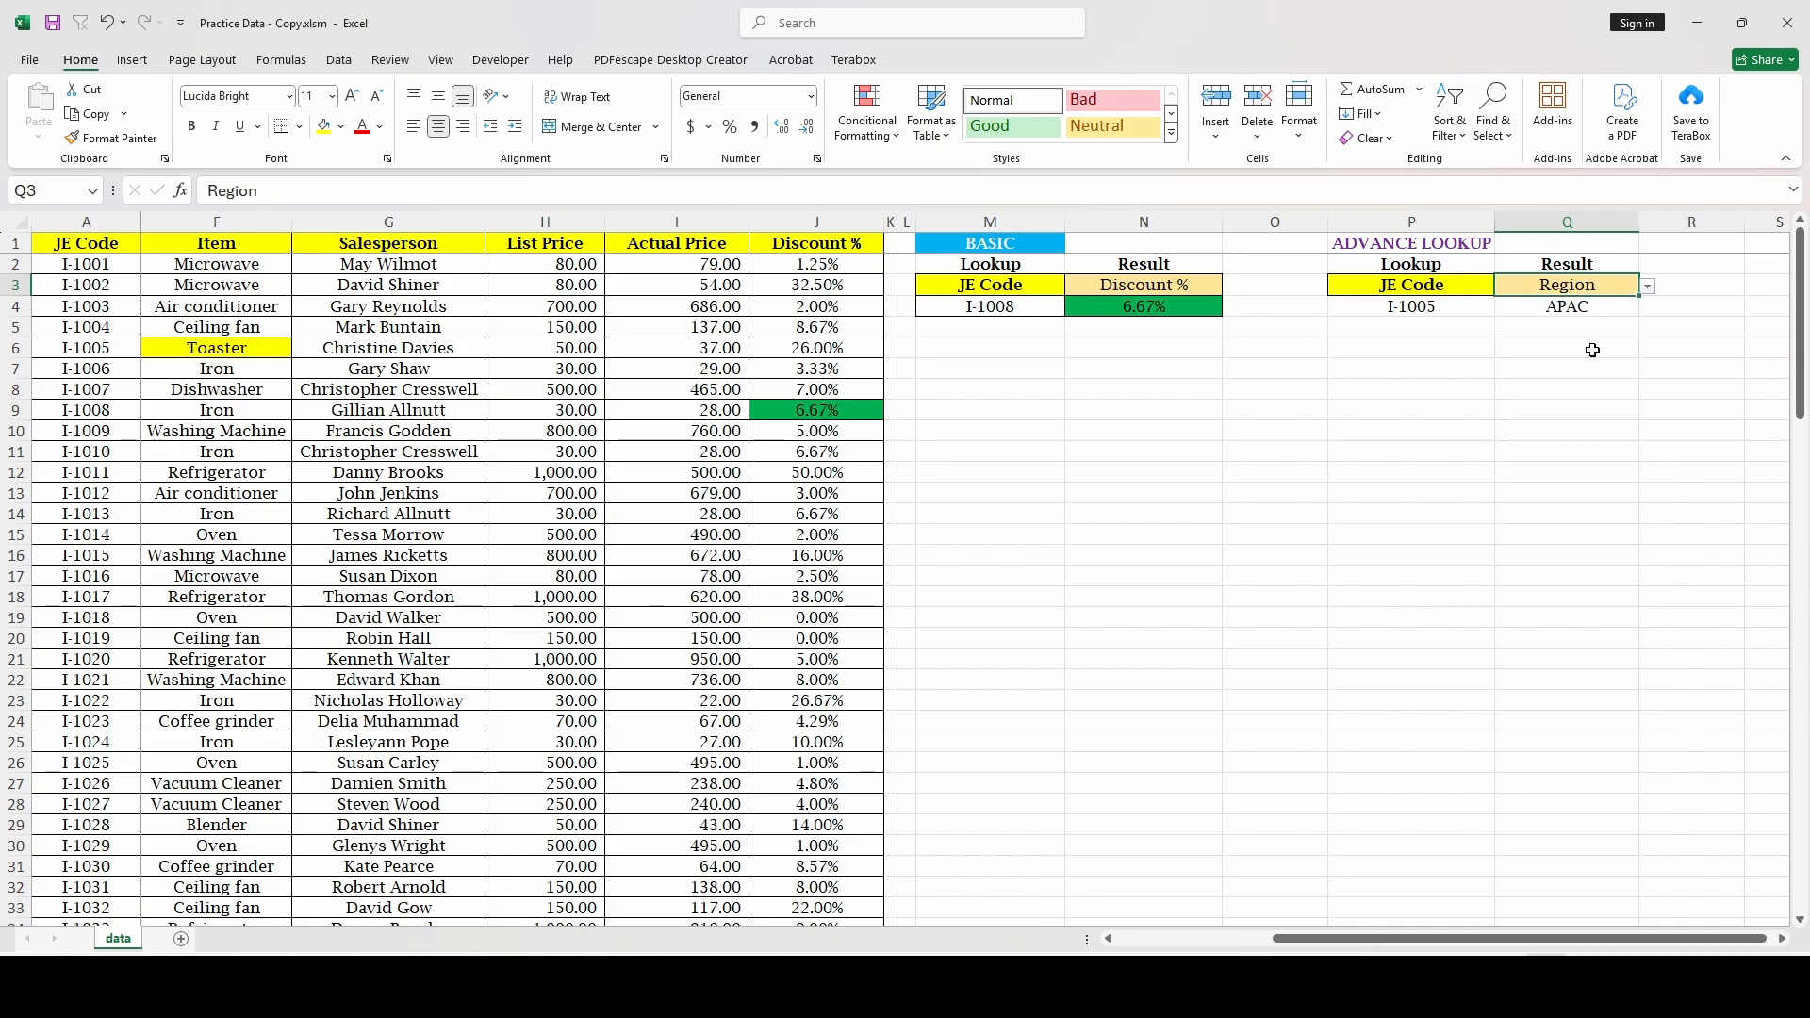
Step: Highlight the Region cell of JE code I-1005 (D6) with a yellow fill
{"action": "left_click", "coordinate": [1477, 369]}
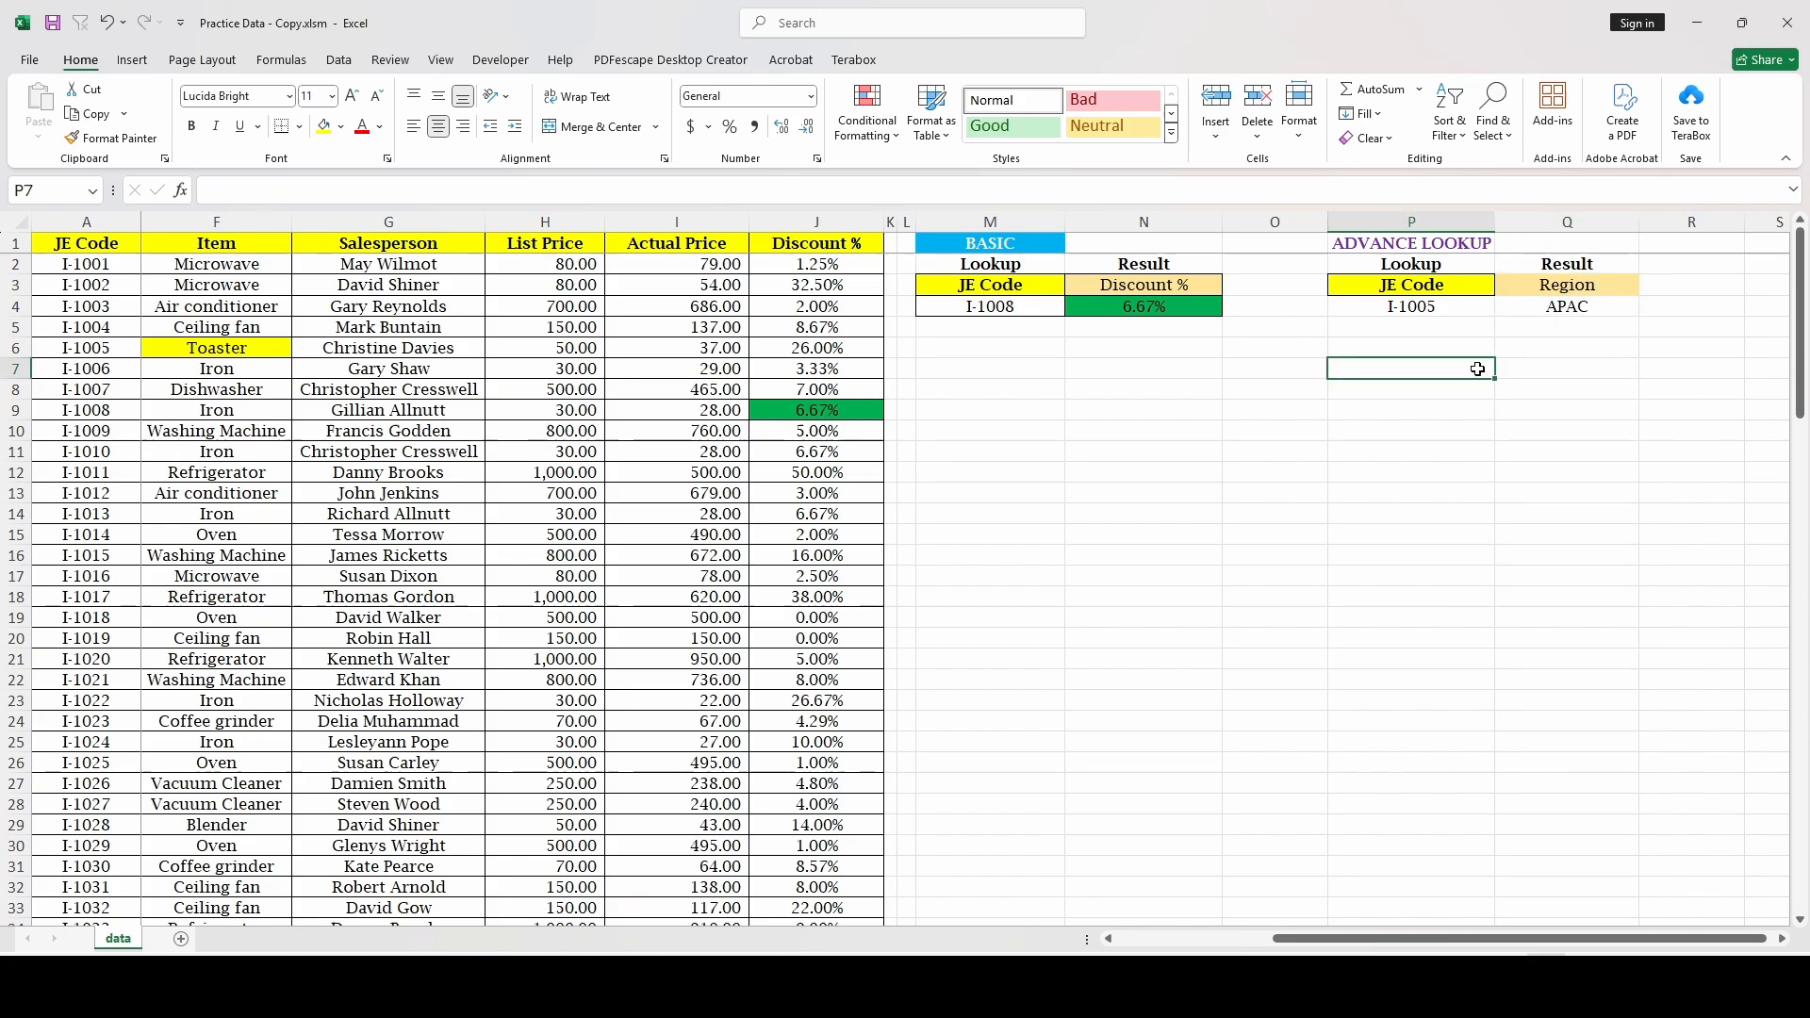
{"action": "key", "text": "ctrl+z"}
{"action": "key", "text": "ctrl+z"}
{"action": "key", "text": "ctrl+z"}
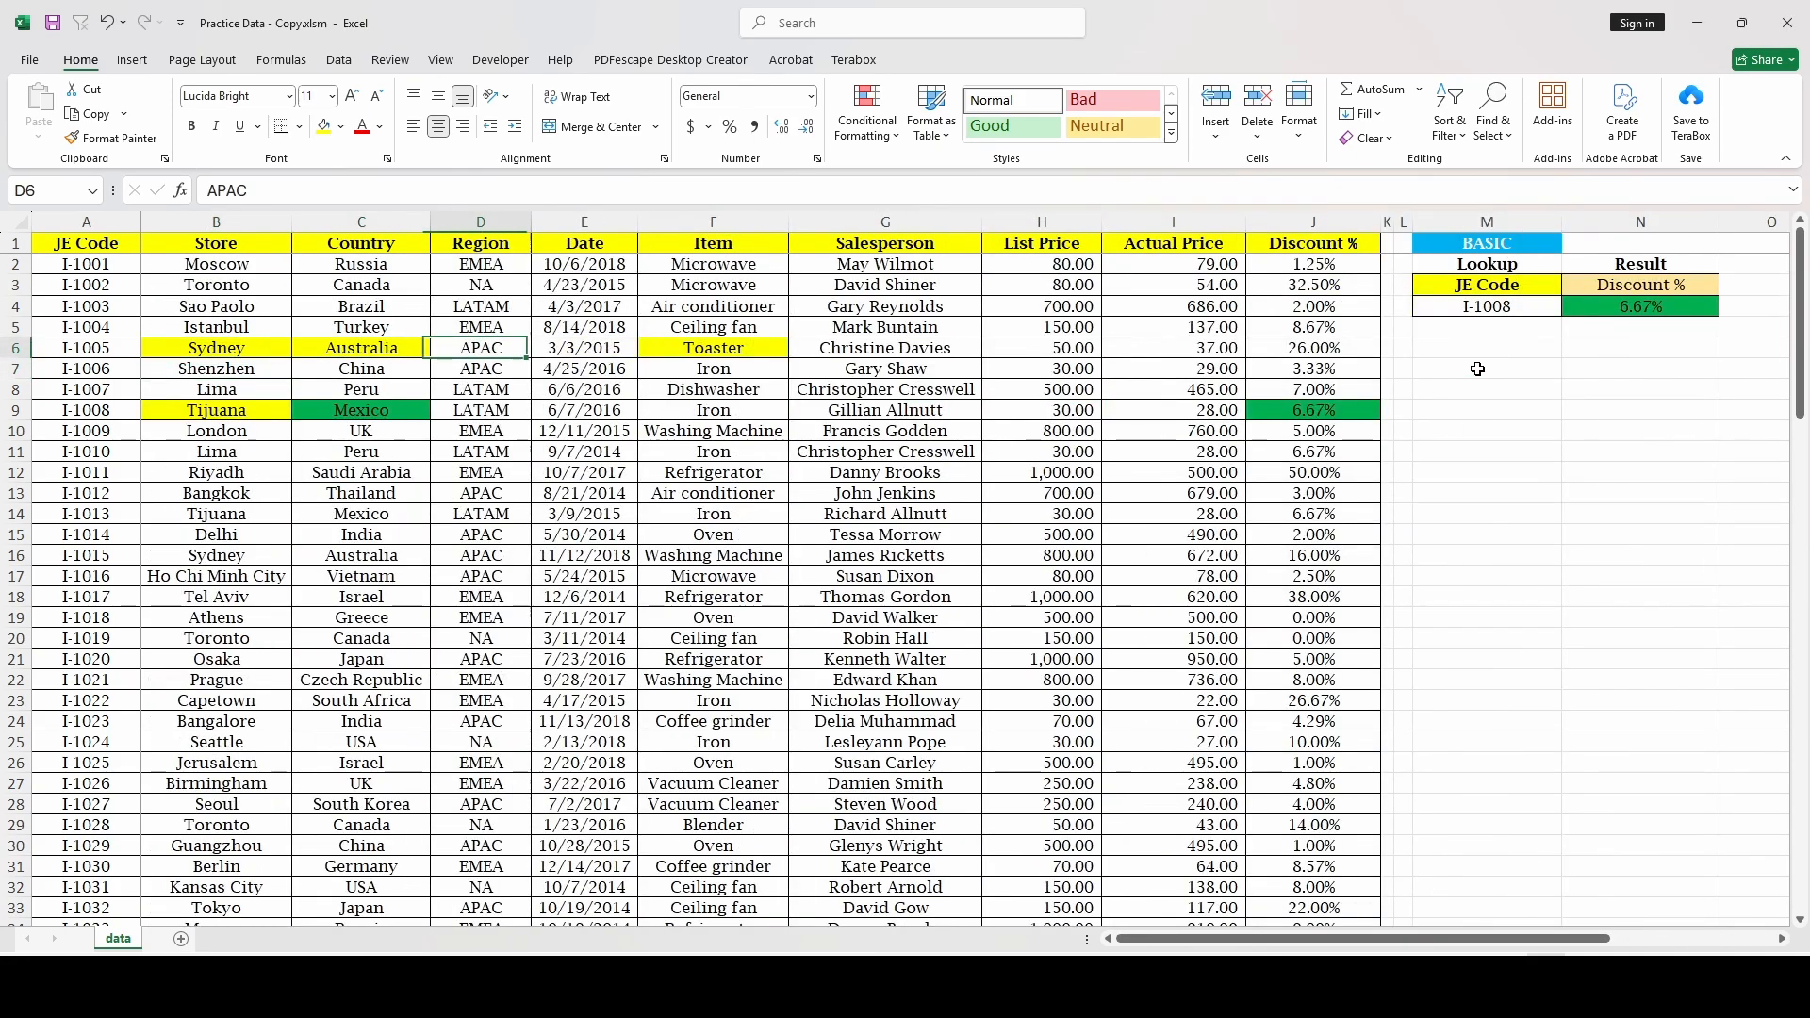
{"action": "left_click", "coordinate": [339, 137]}
Step: Choose I-1007 from the JE code dropdown list in the advanced lookup's cell P4
{"action": "key", "text": "Right"}
{"action": "key", "text": "Right"}
{"action": "key", "text": "Right"}
{"action": "key", "text": "Right"}
{"action": "key", "text": "Right"}
{"action": "key", "text": "Right"}
{"action": "key", "text": "Right"}
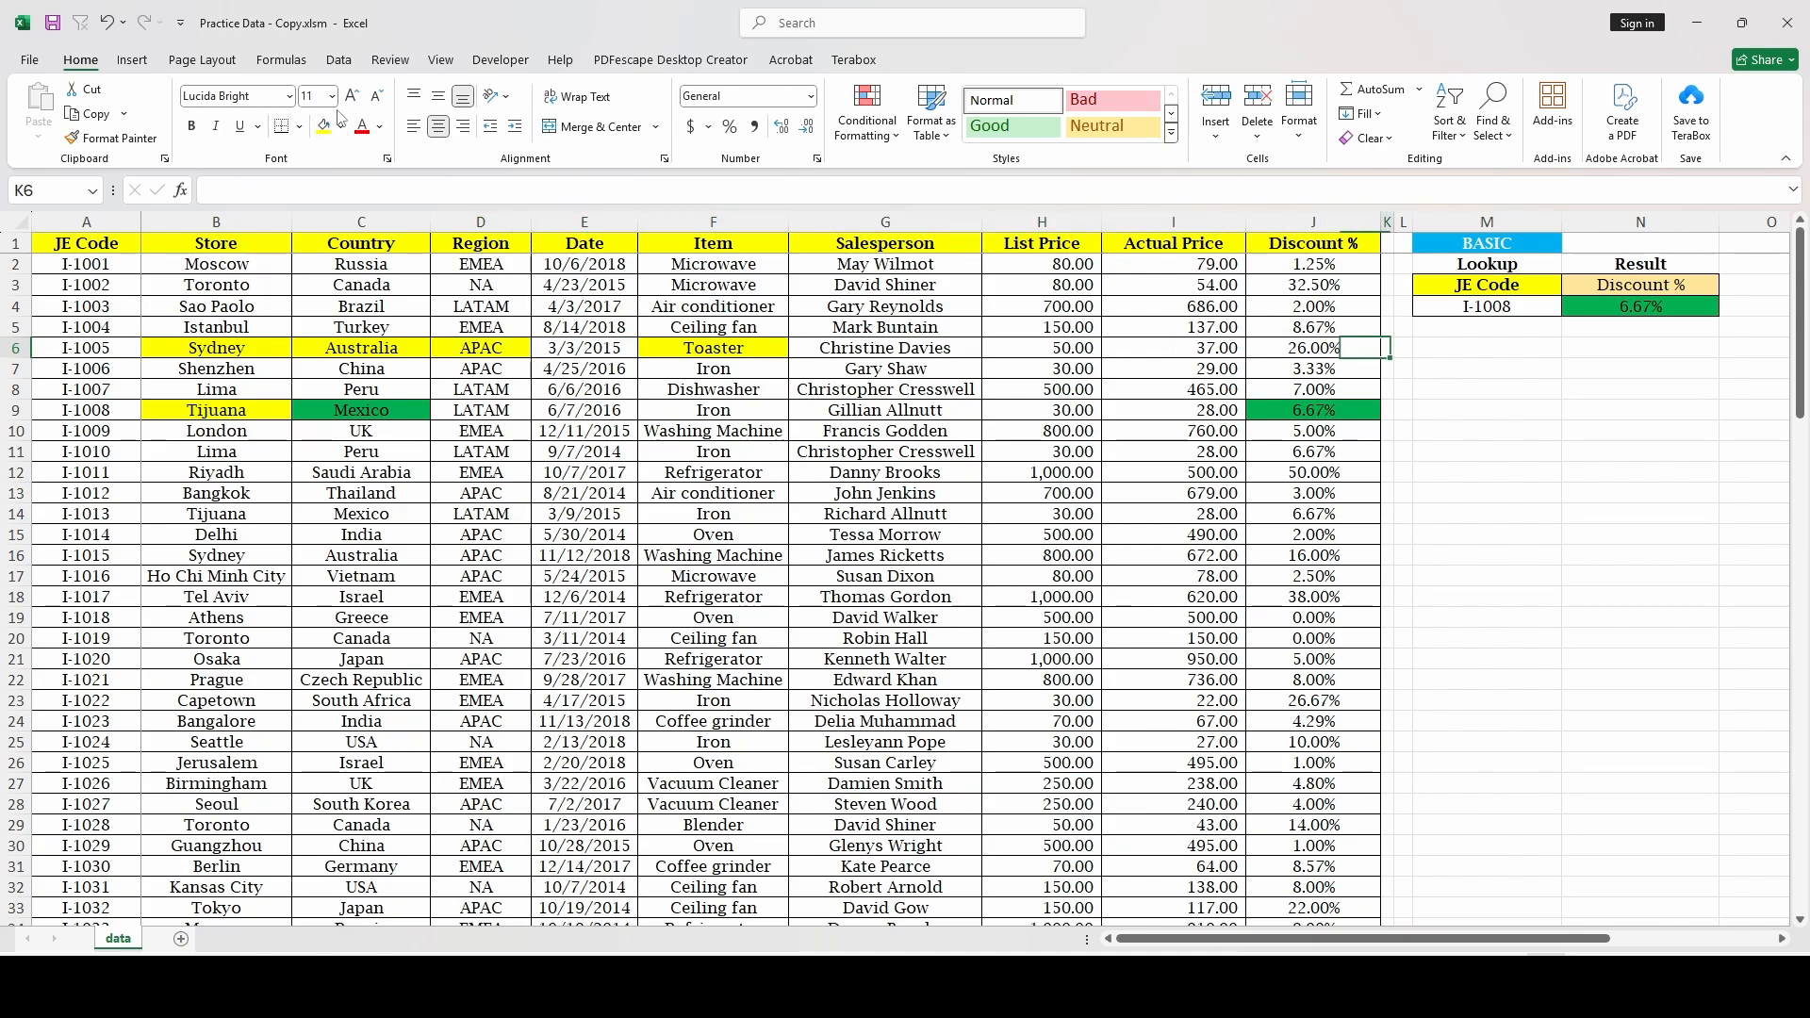
{"action": "key", "text": "Right"}
{"action": "key", "text": "Right"}
{"action": "key", "text": "Right"}
{"action": "key", "text": "Right"}
{"action": "key", "text": "Right"}
{"action": "key", "text": "Right"}
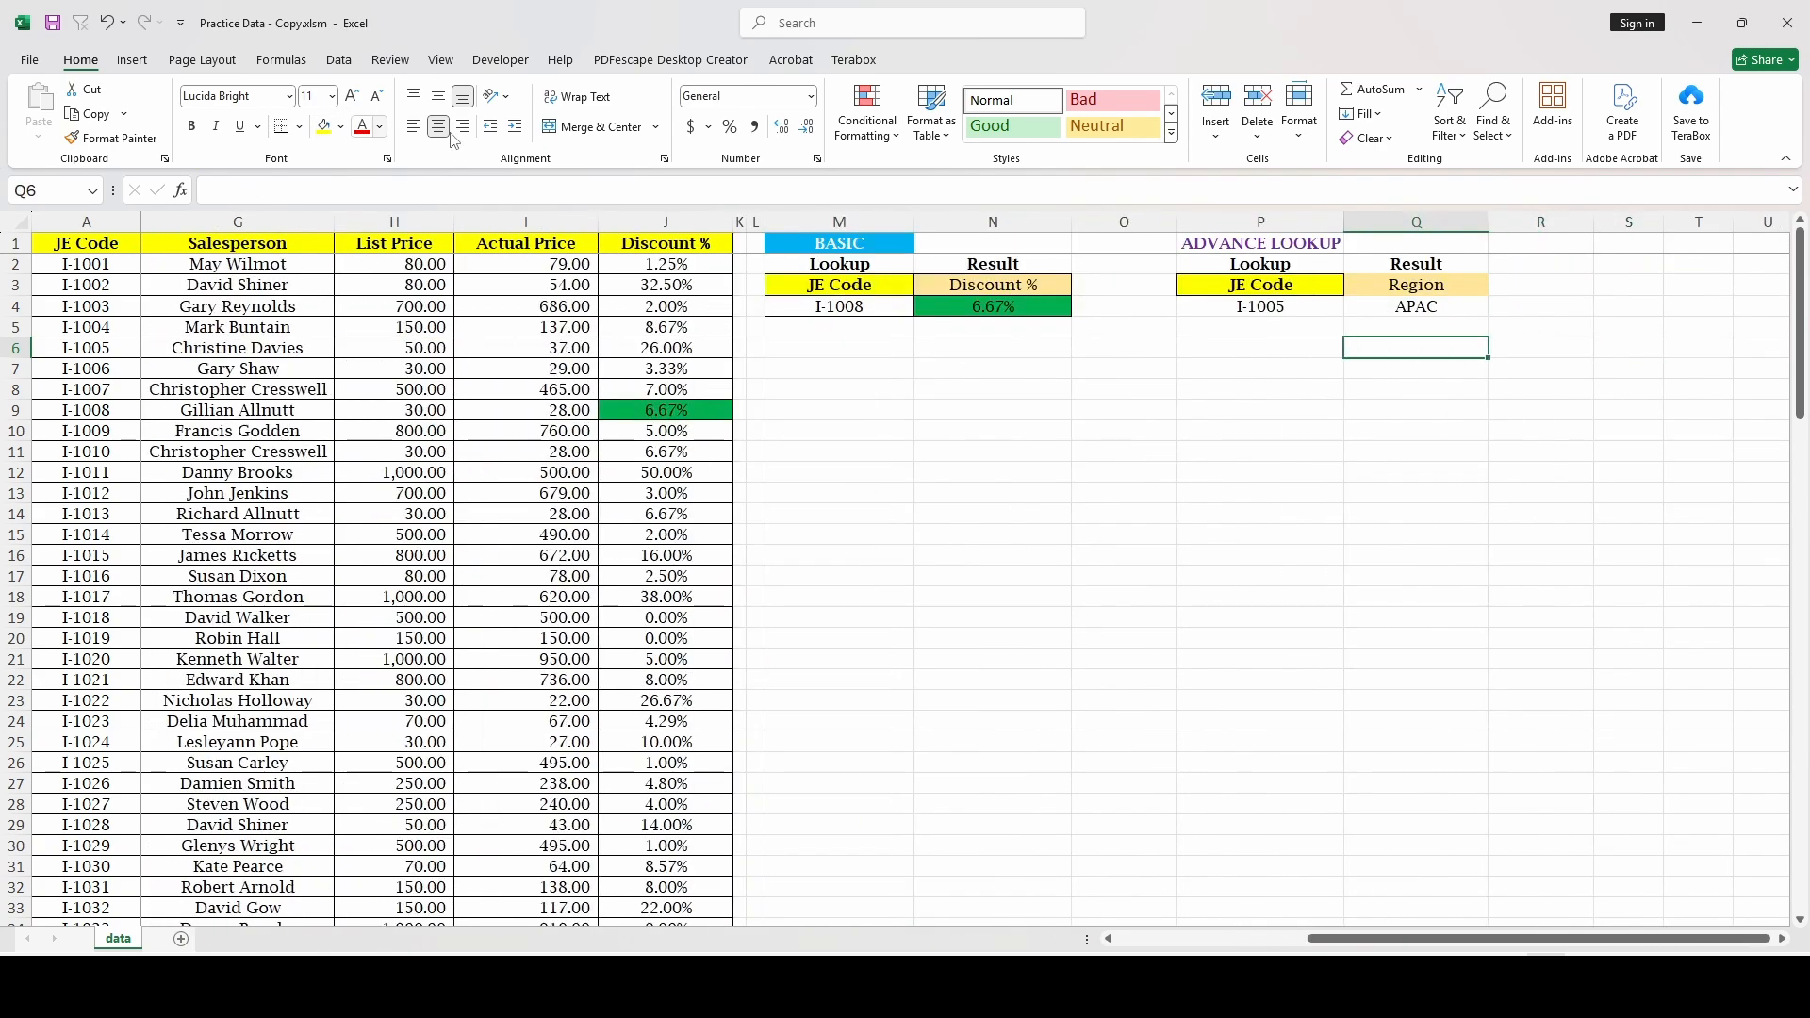
{"action": "left_click", "coordinate": [1301, 307]}
{"action": "left_click", "coordinate": [1353, 307]}
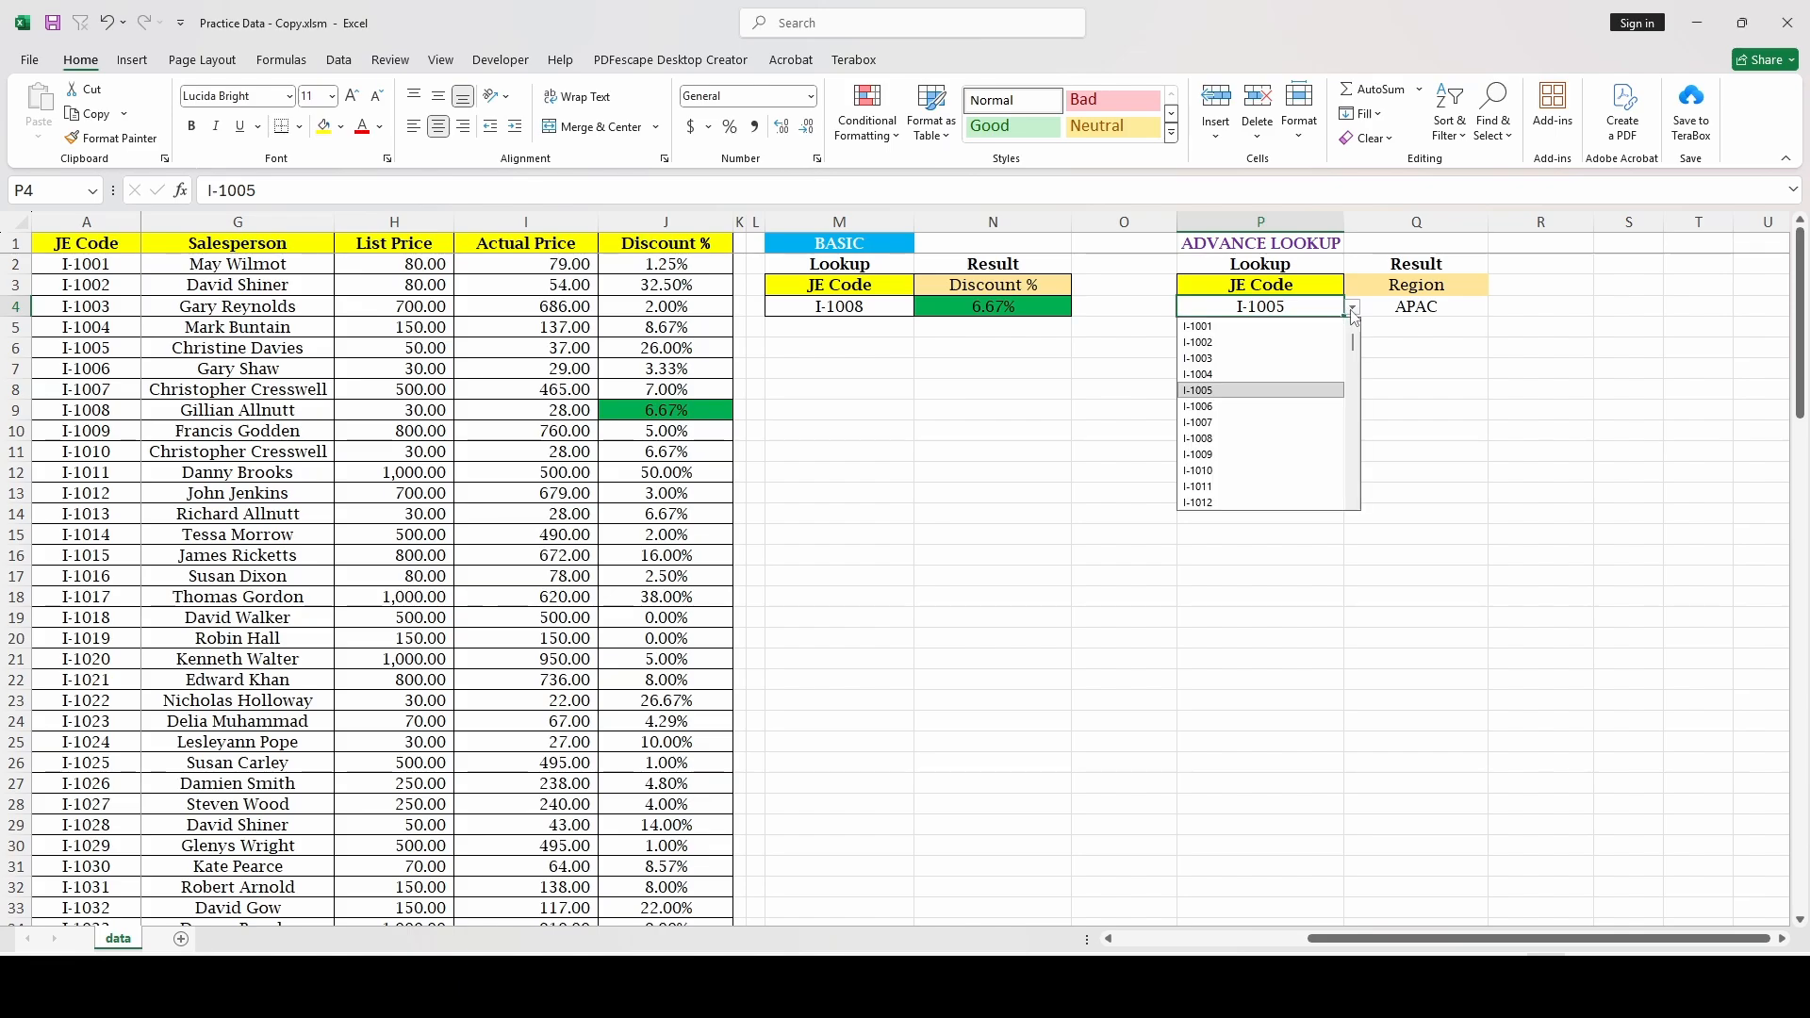
{"action": "left_click", "coordinate": [1293, 423]}
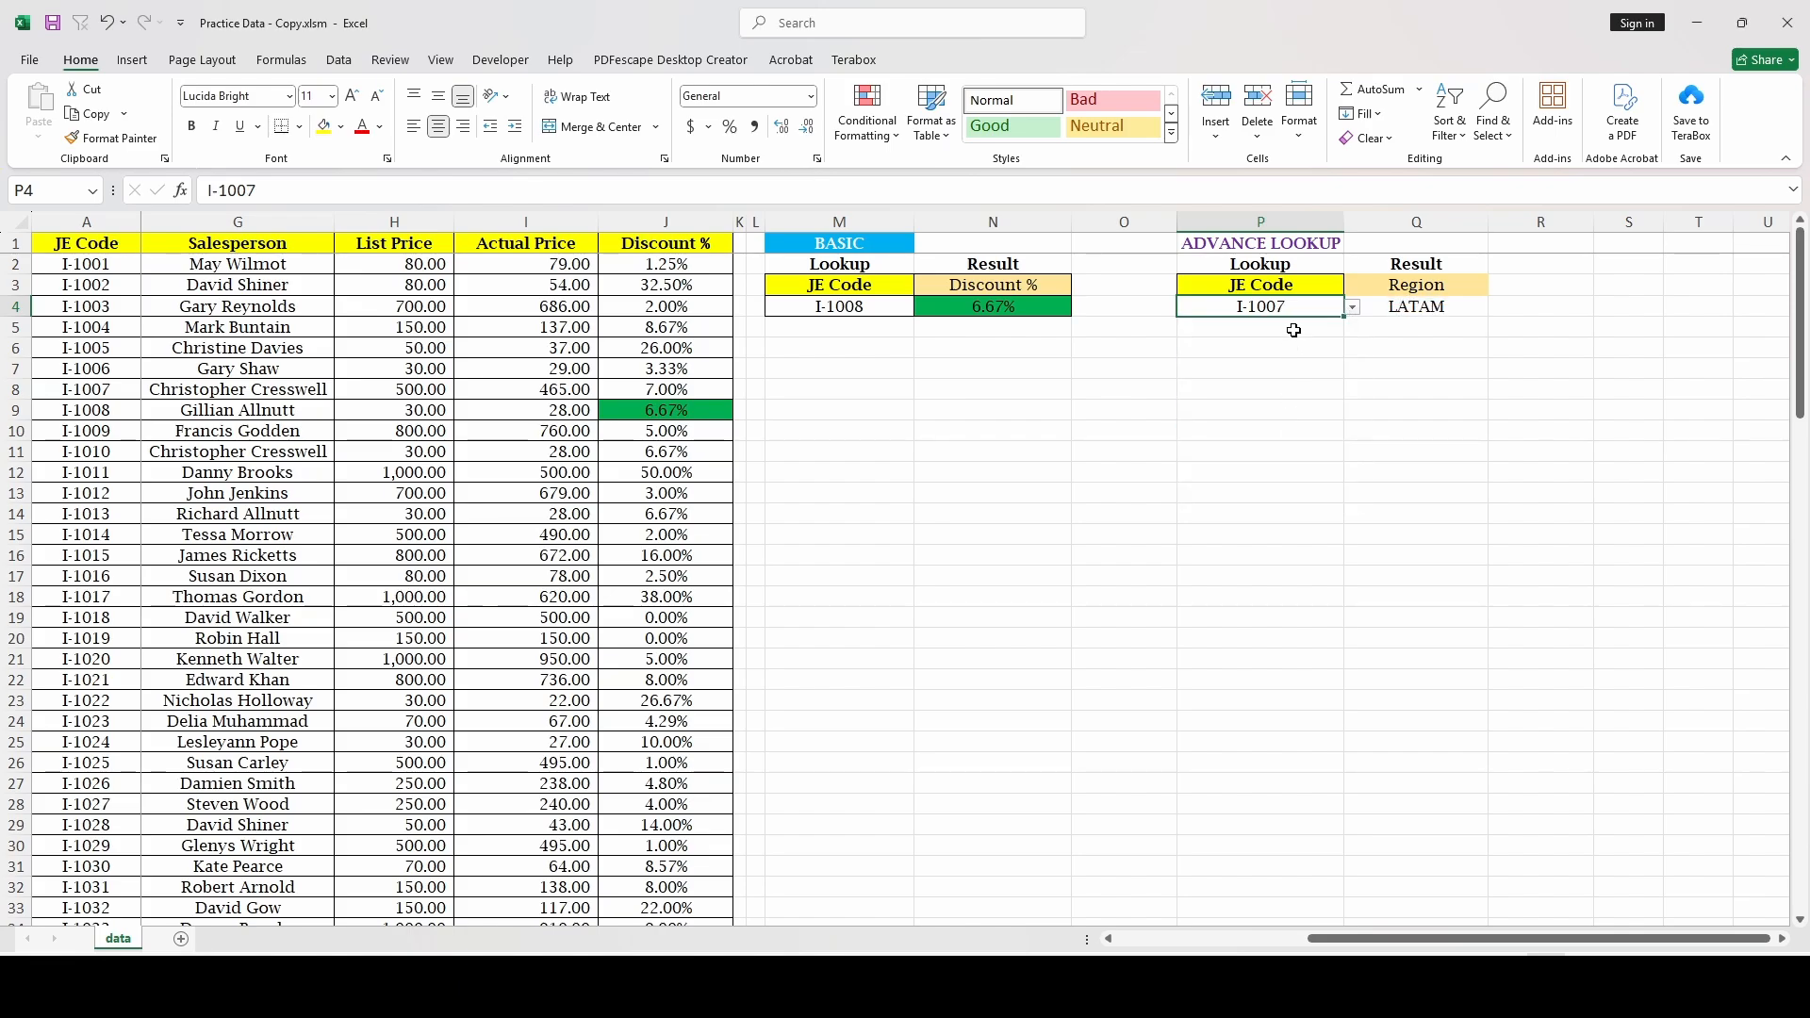
Step: Choose I-1021 from the JE code dropdown list in the advanced lookup's cell P4
{"action": "left_click", "coordinate": [1361, 309]}
{"action": "left_click", "coordinate": [1321, 304]}
{"action": "left_click", "coordinate": [1353, 308]}
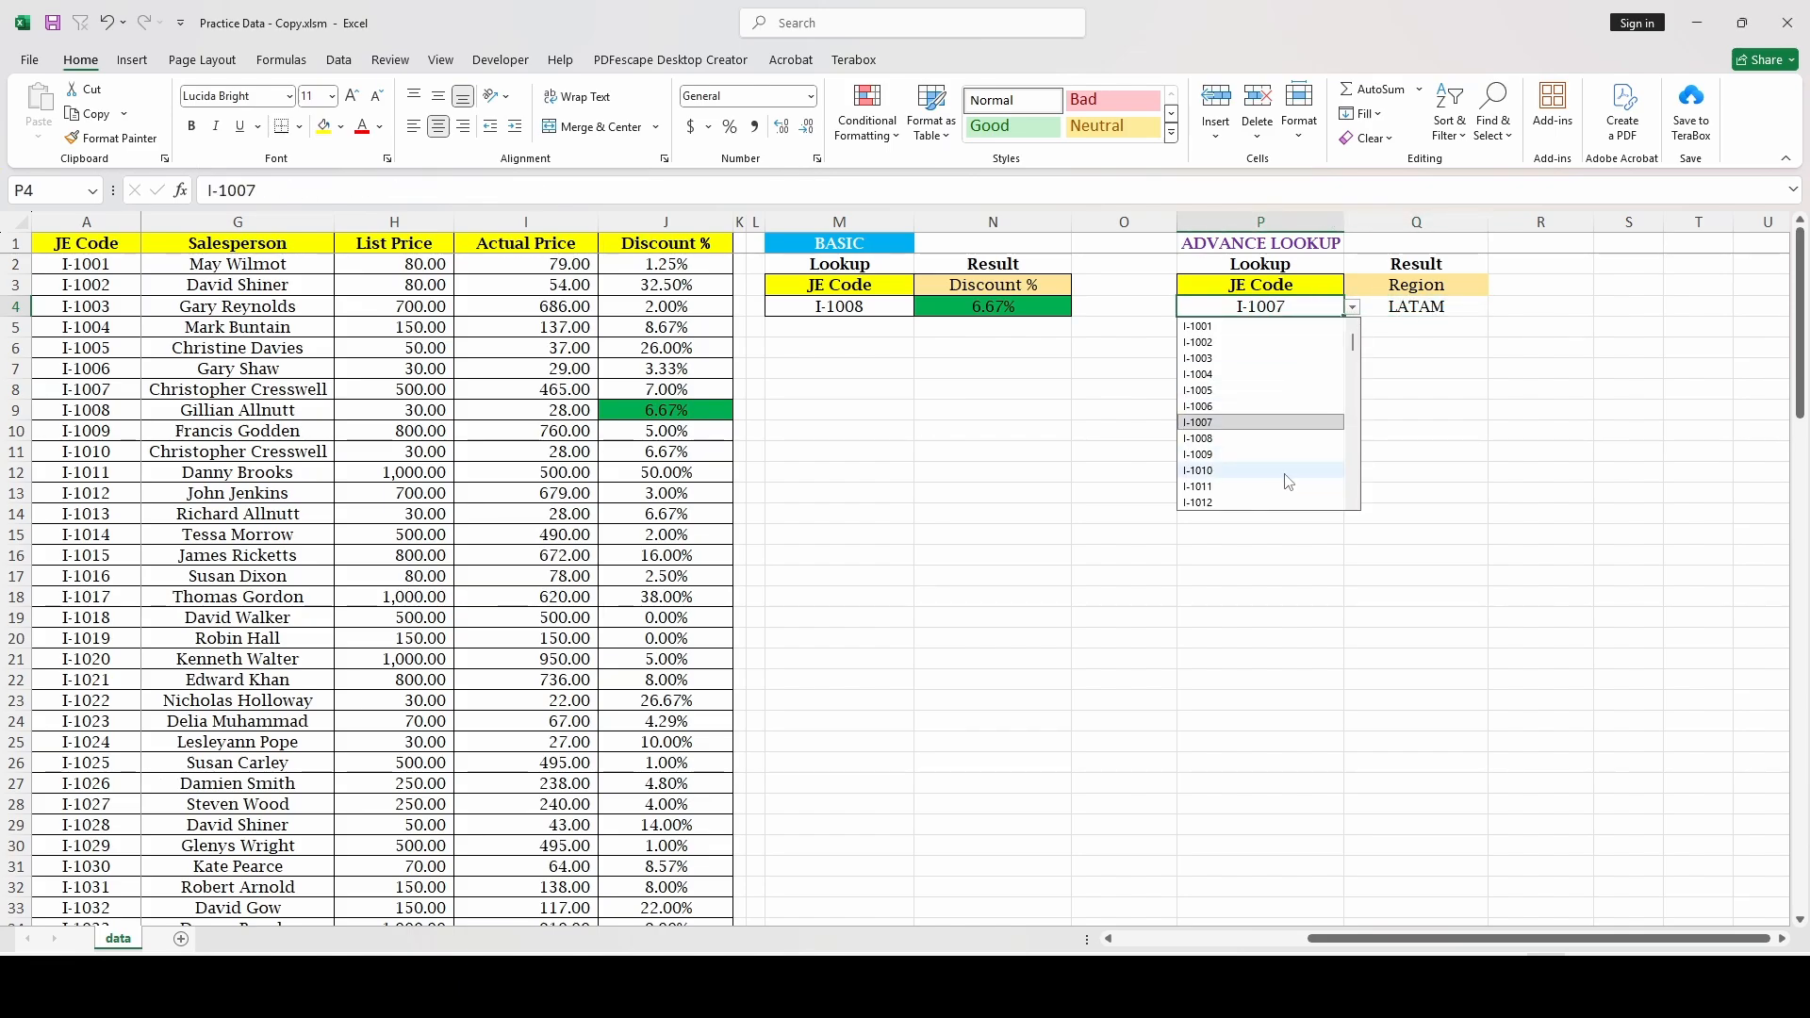
{"action": "scroll", "coordinate": [1288, 482], "scroll_direction": "down", "scroll_amount": 5}
{"action": "left_click", "coordinate": [1264, 407]}
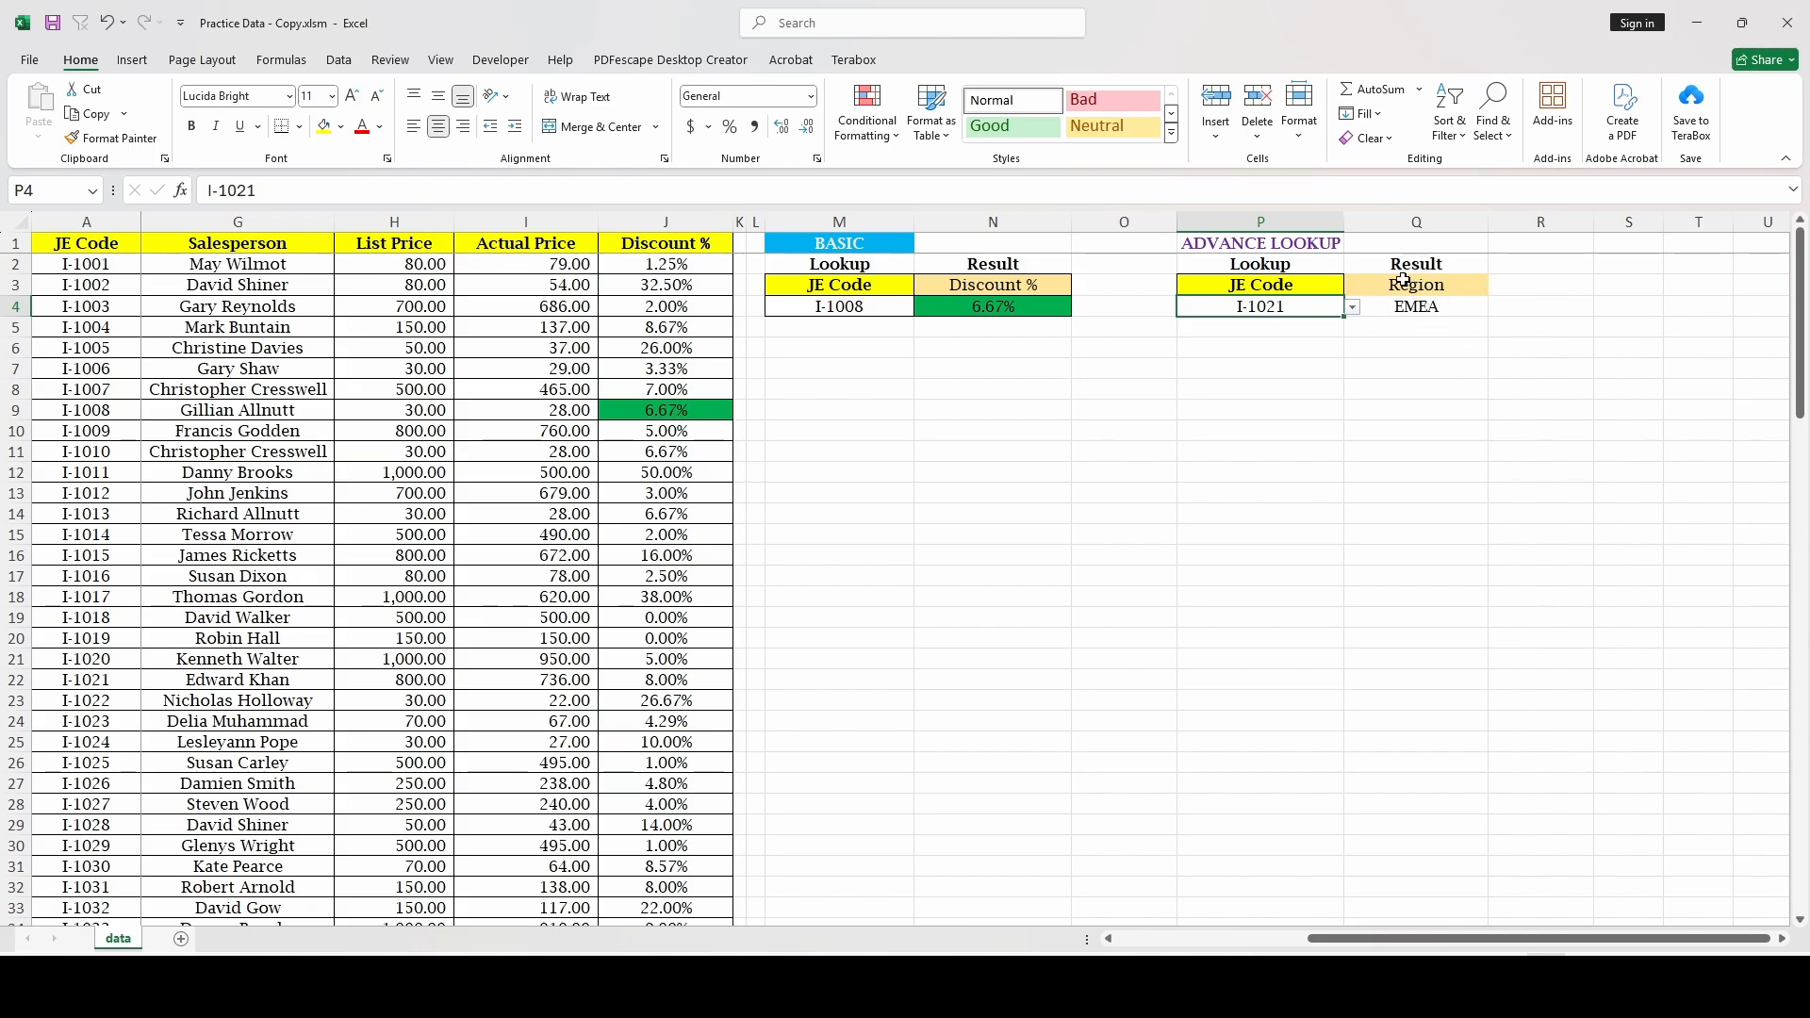
Step: Examine the data table's columns A to J and the advanced lookup's result column Q
{"action": "key", "text": "ctrl+z"}
{"action": "key", "text": "ctrl+z"}
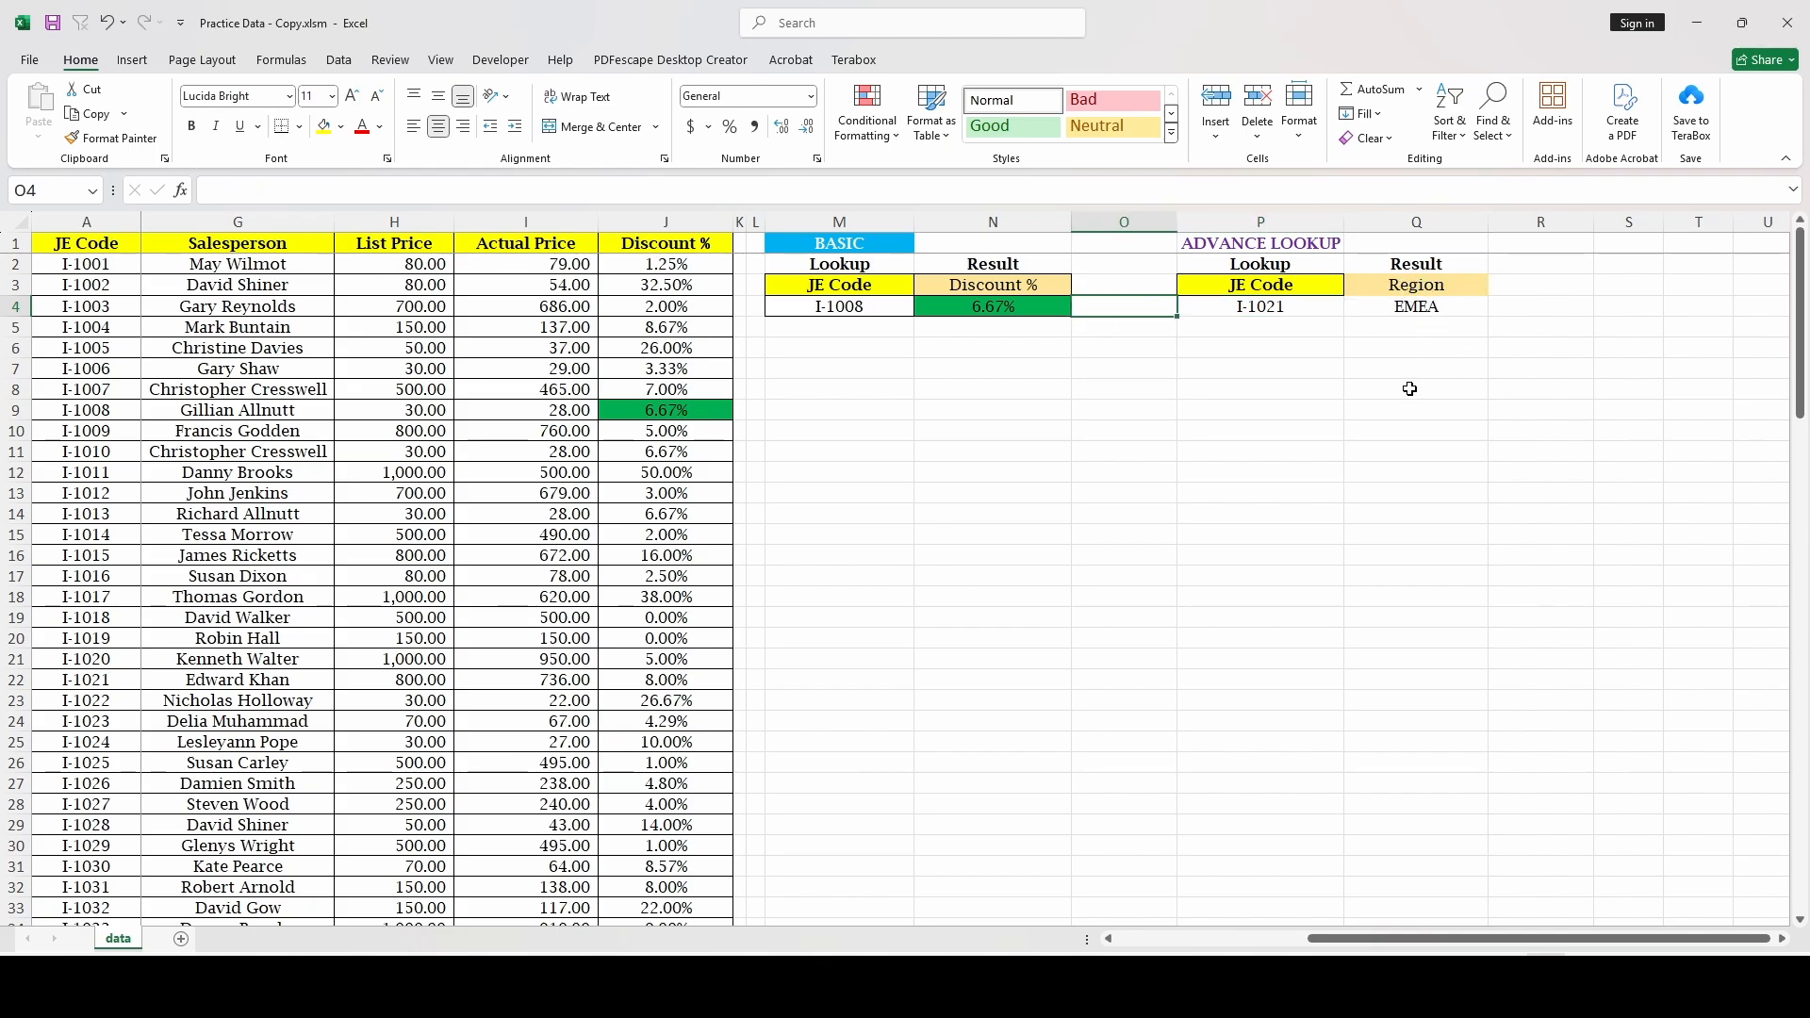
{"action": "key", "text": "Left"}
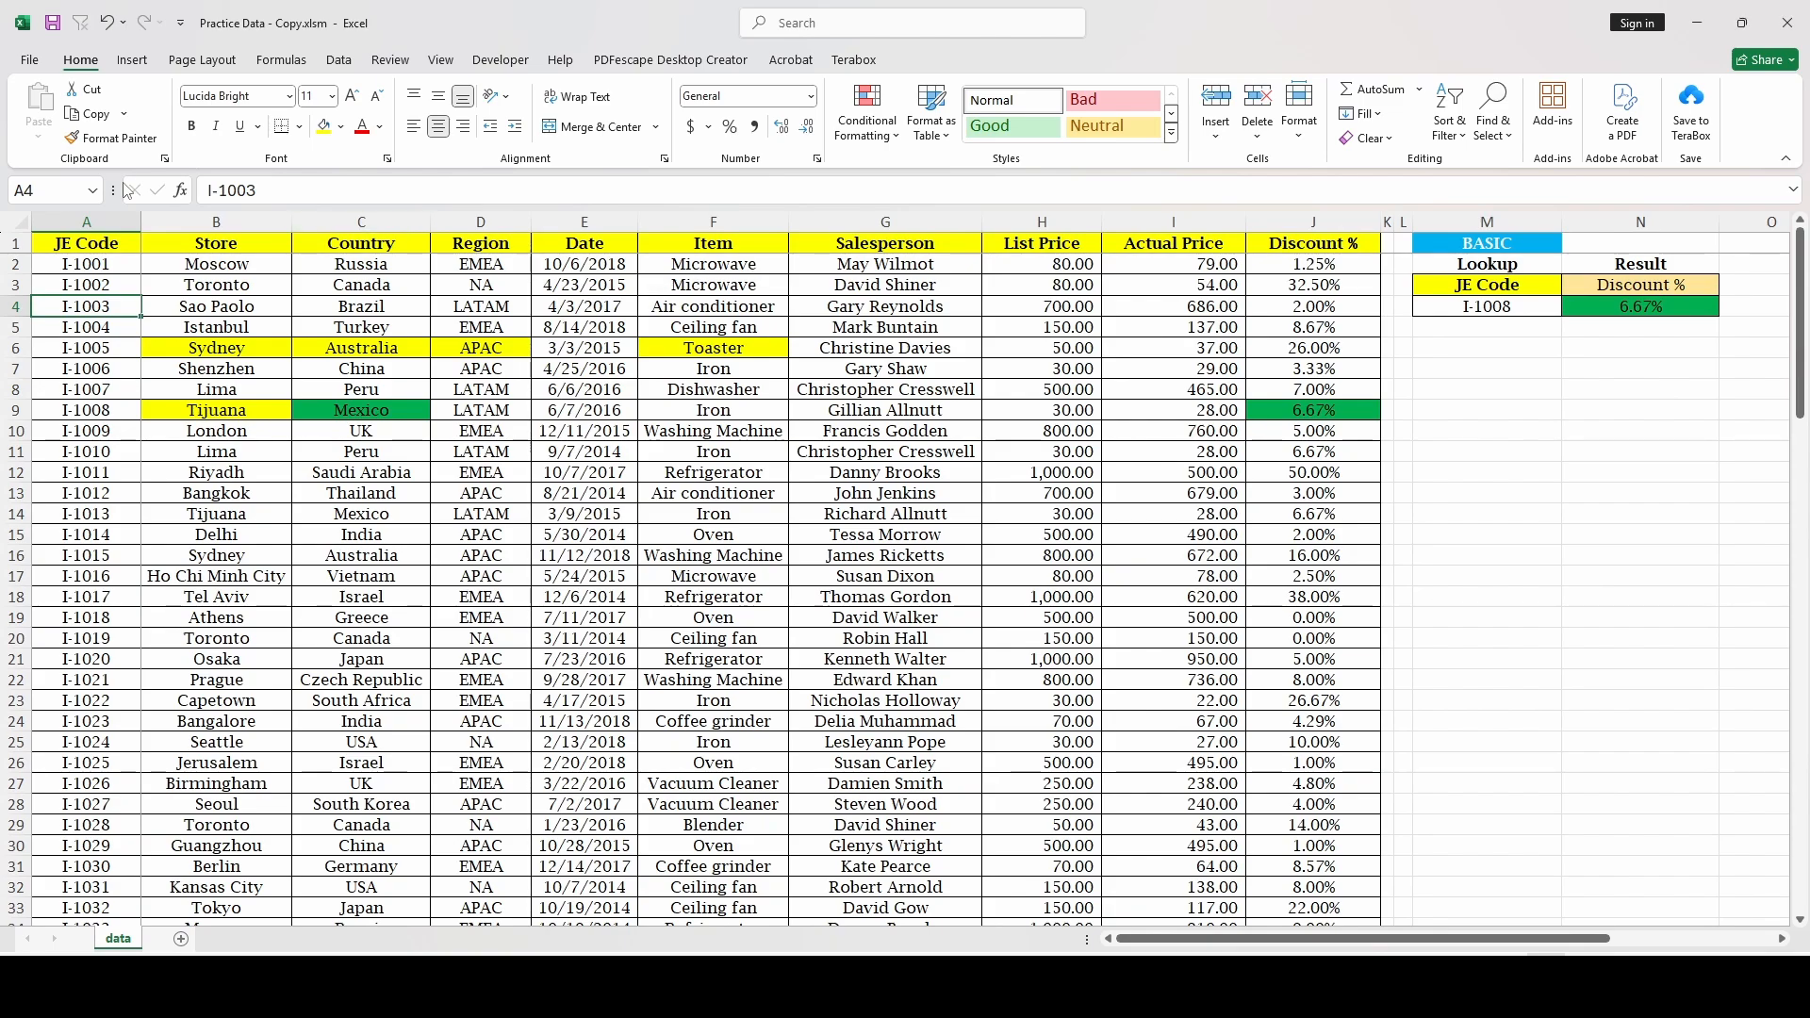
{"action": "left_click_drag", "start_coordinate": [87, 222], "coordinate": [1314, 224]}
{"action": "key", "text": "ctrl+y"}
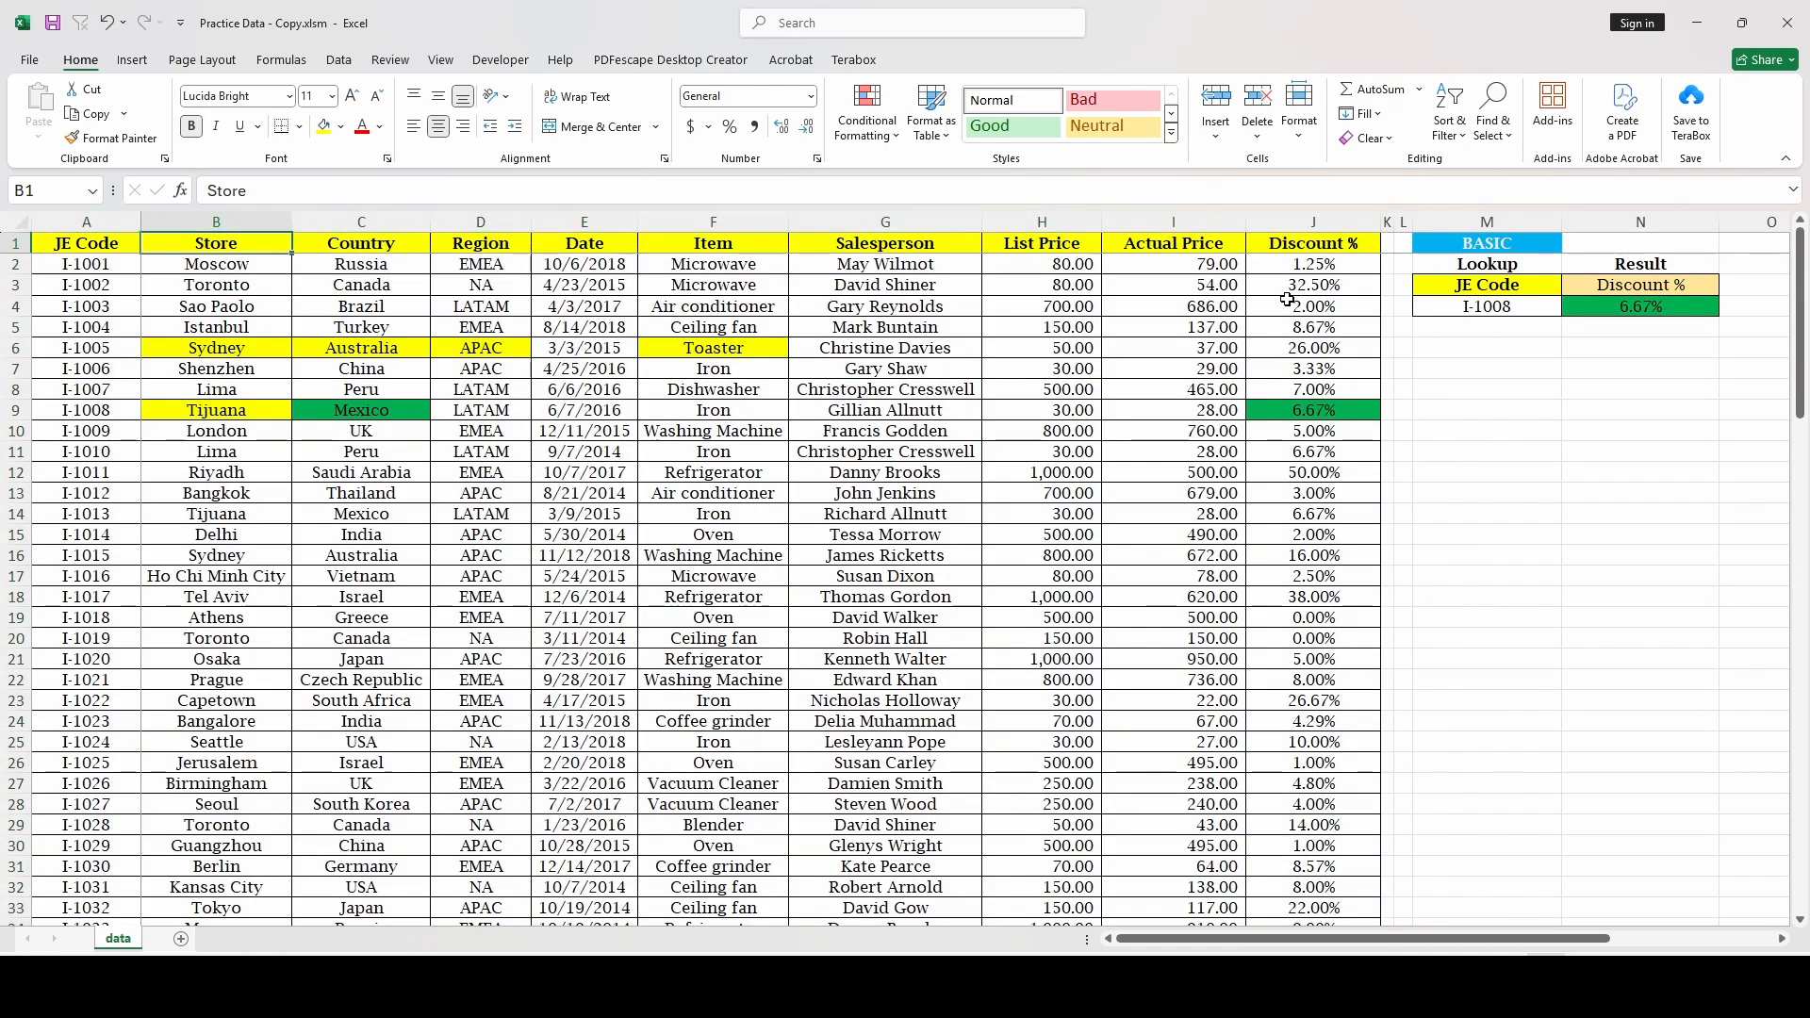
{"action": "key", "text": "ctrl+y"}
{"action": "key", "text": "Left"}
{"action": "key", "text": "Left"}
{"action": "key", "text": "Down"}
{"action": "key", "text": "Down"}
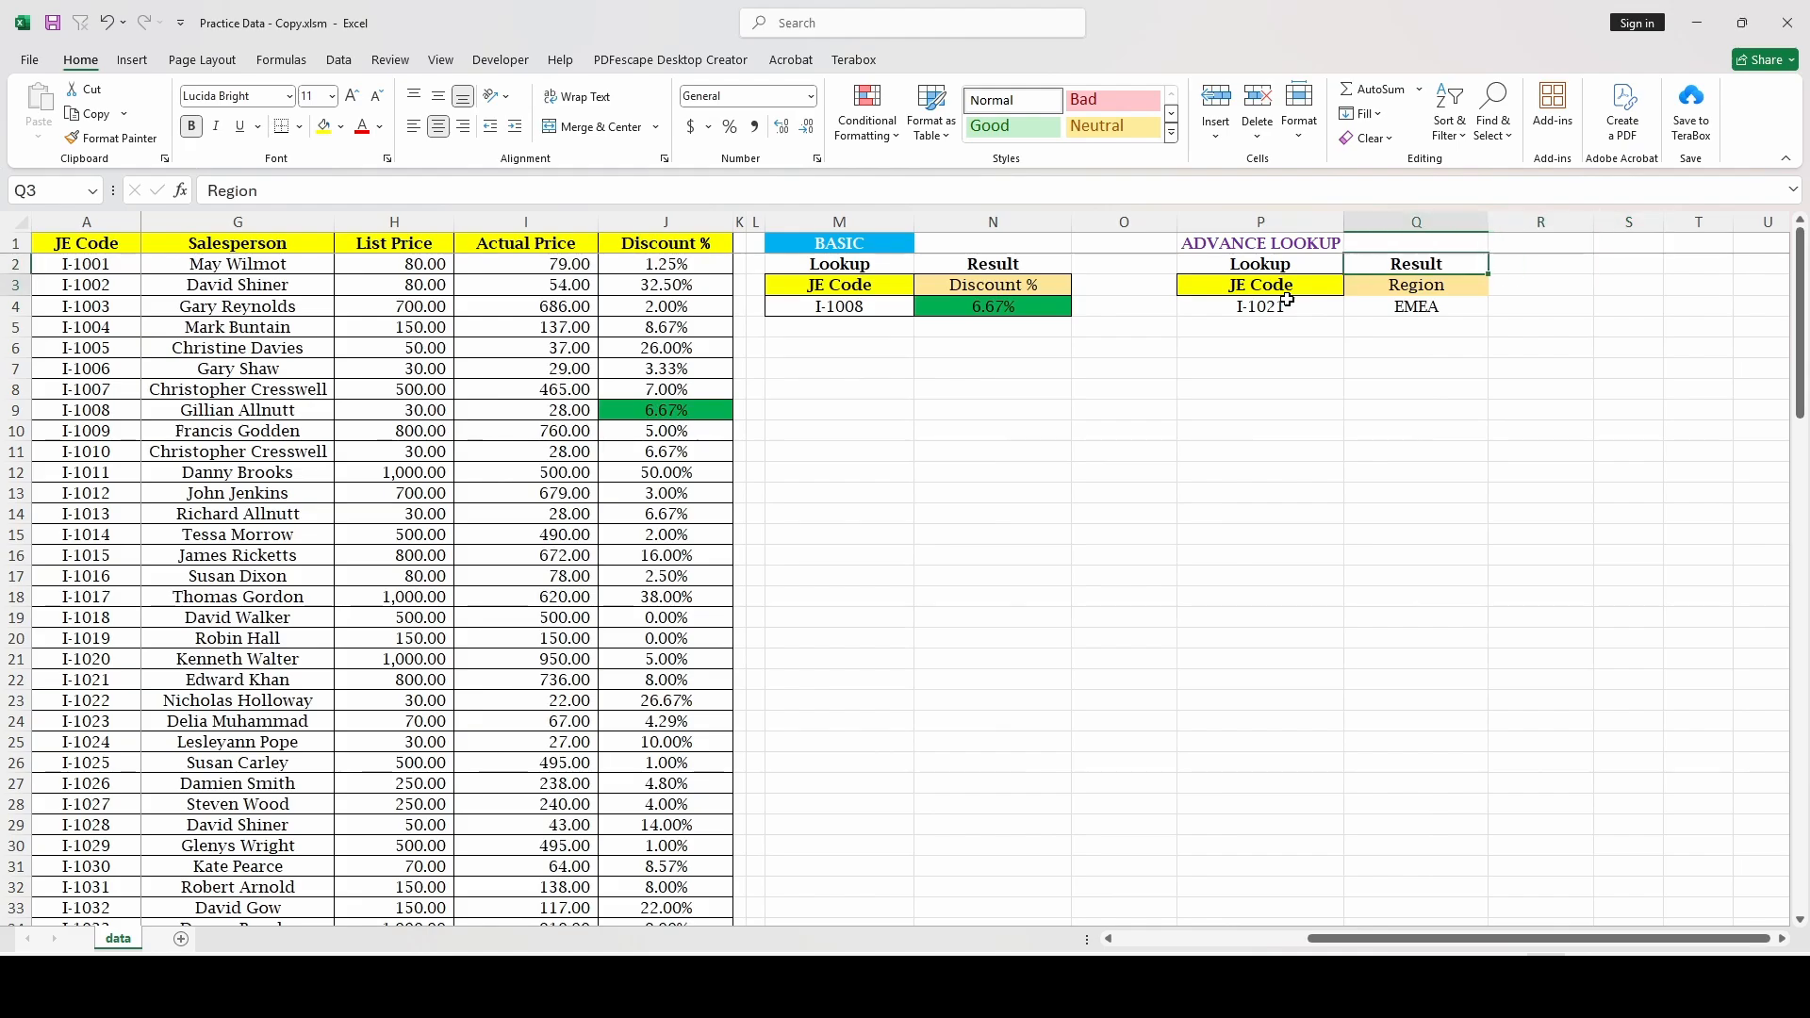
{"action": "key", "text": "Down"}
{"action": "left_click", "coordinate": [1428, 245]}
{"action": "key", "text": "ctrl+space"}
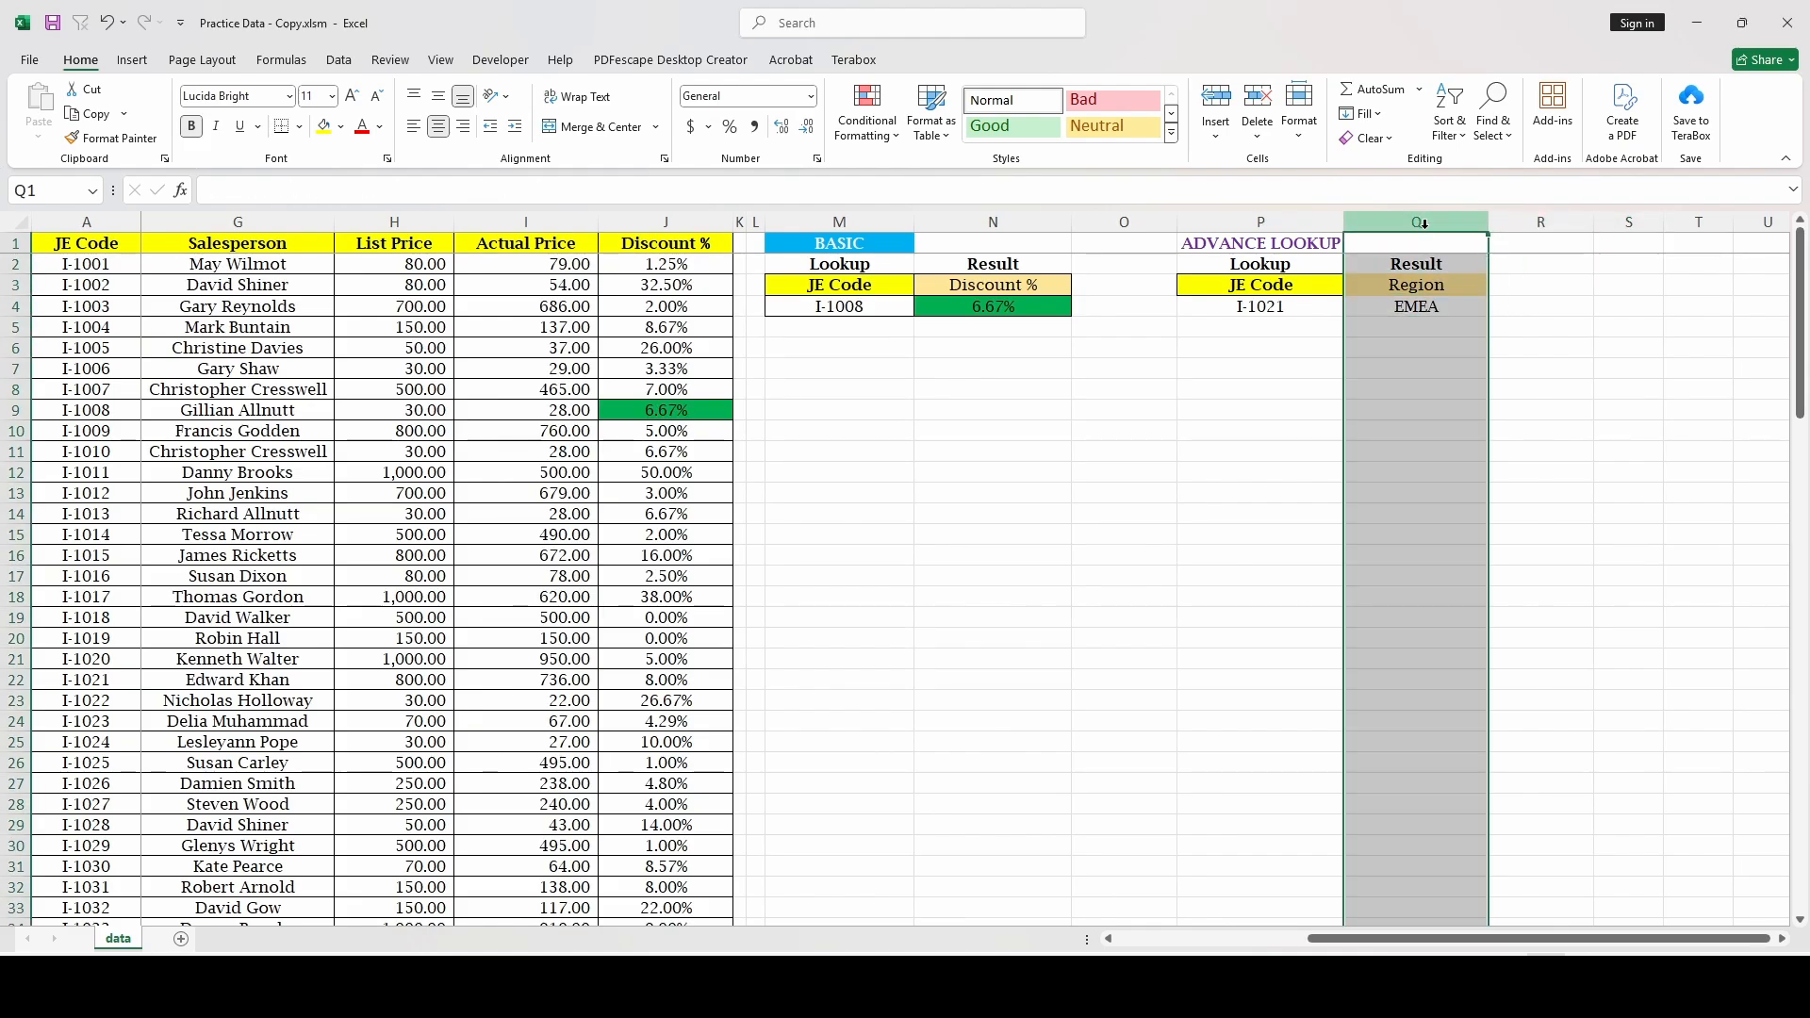
Step: Copy the nested MATCH(Q3,A1:J1,0) part of Q4's VLOOKUP formula without editing the cell
{"action": "left_click", "coordinate": [1388, 310]}
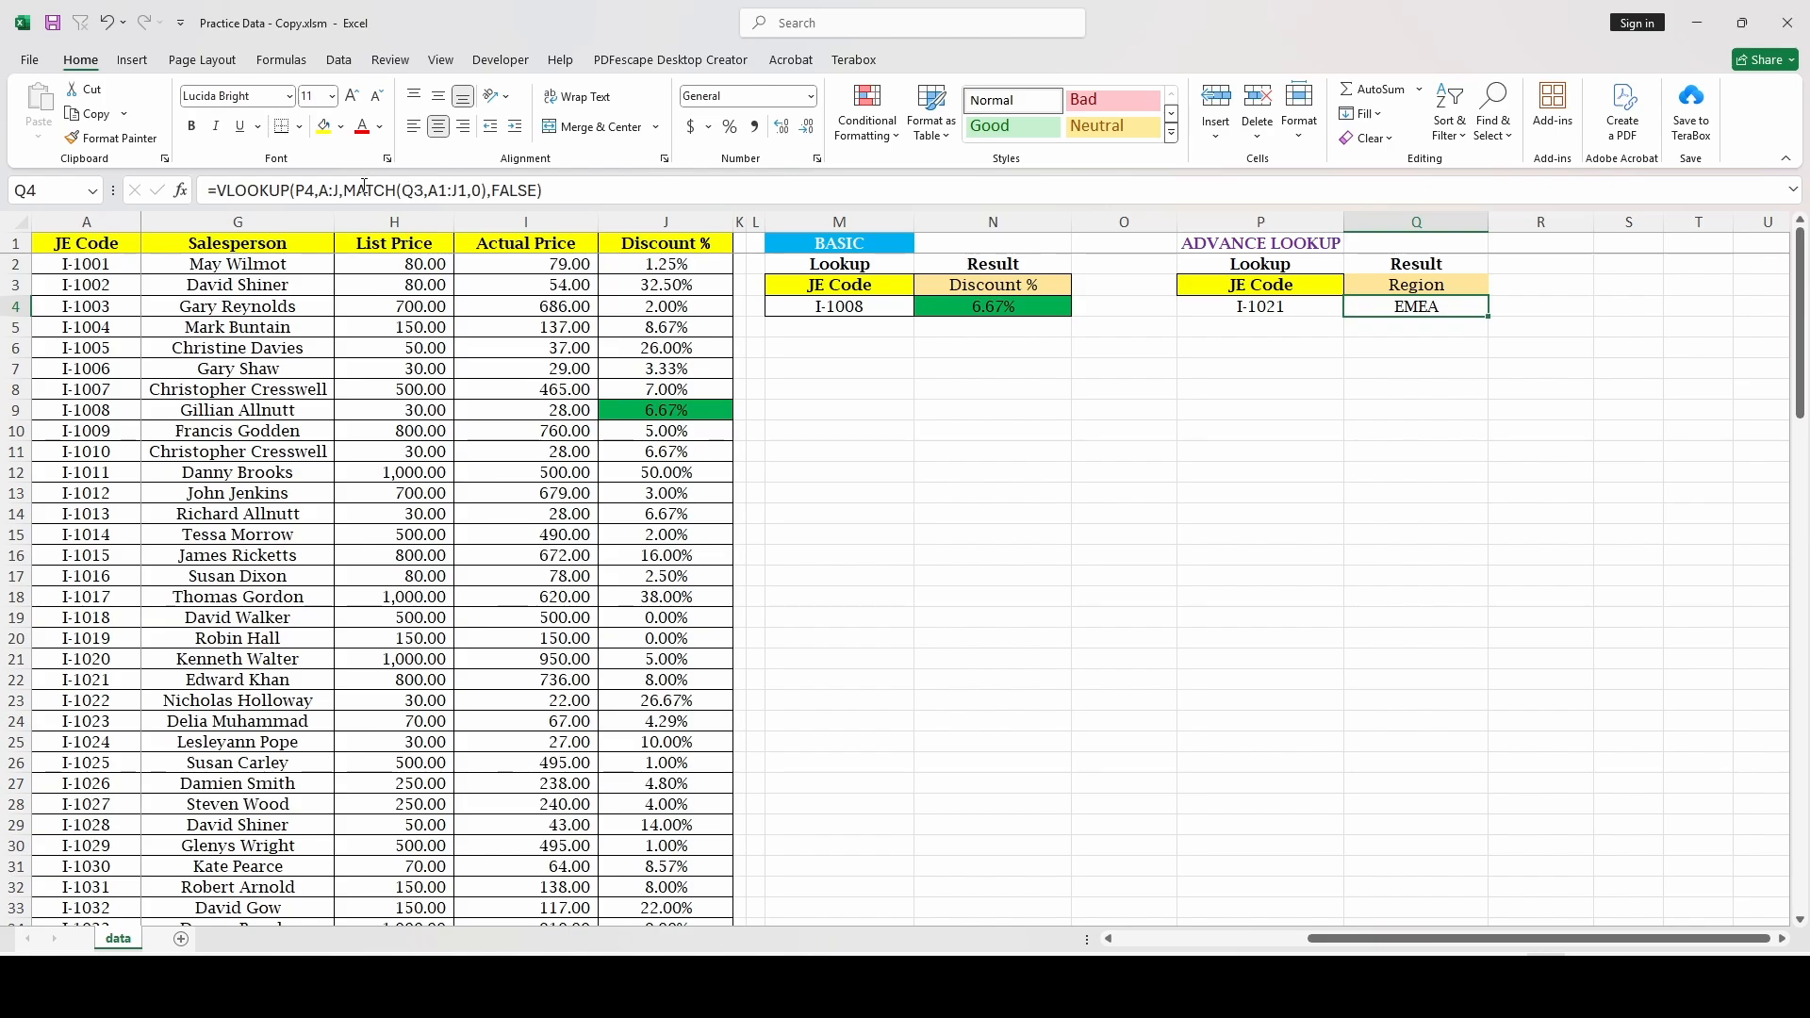
{"action": "left_click_drag", "start_coordinate": [344, 190], "coordinate": [491, 193]}
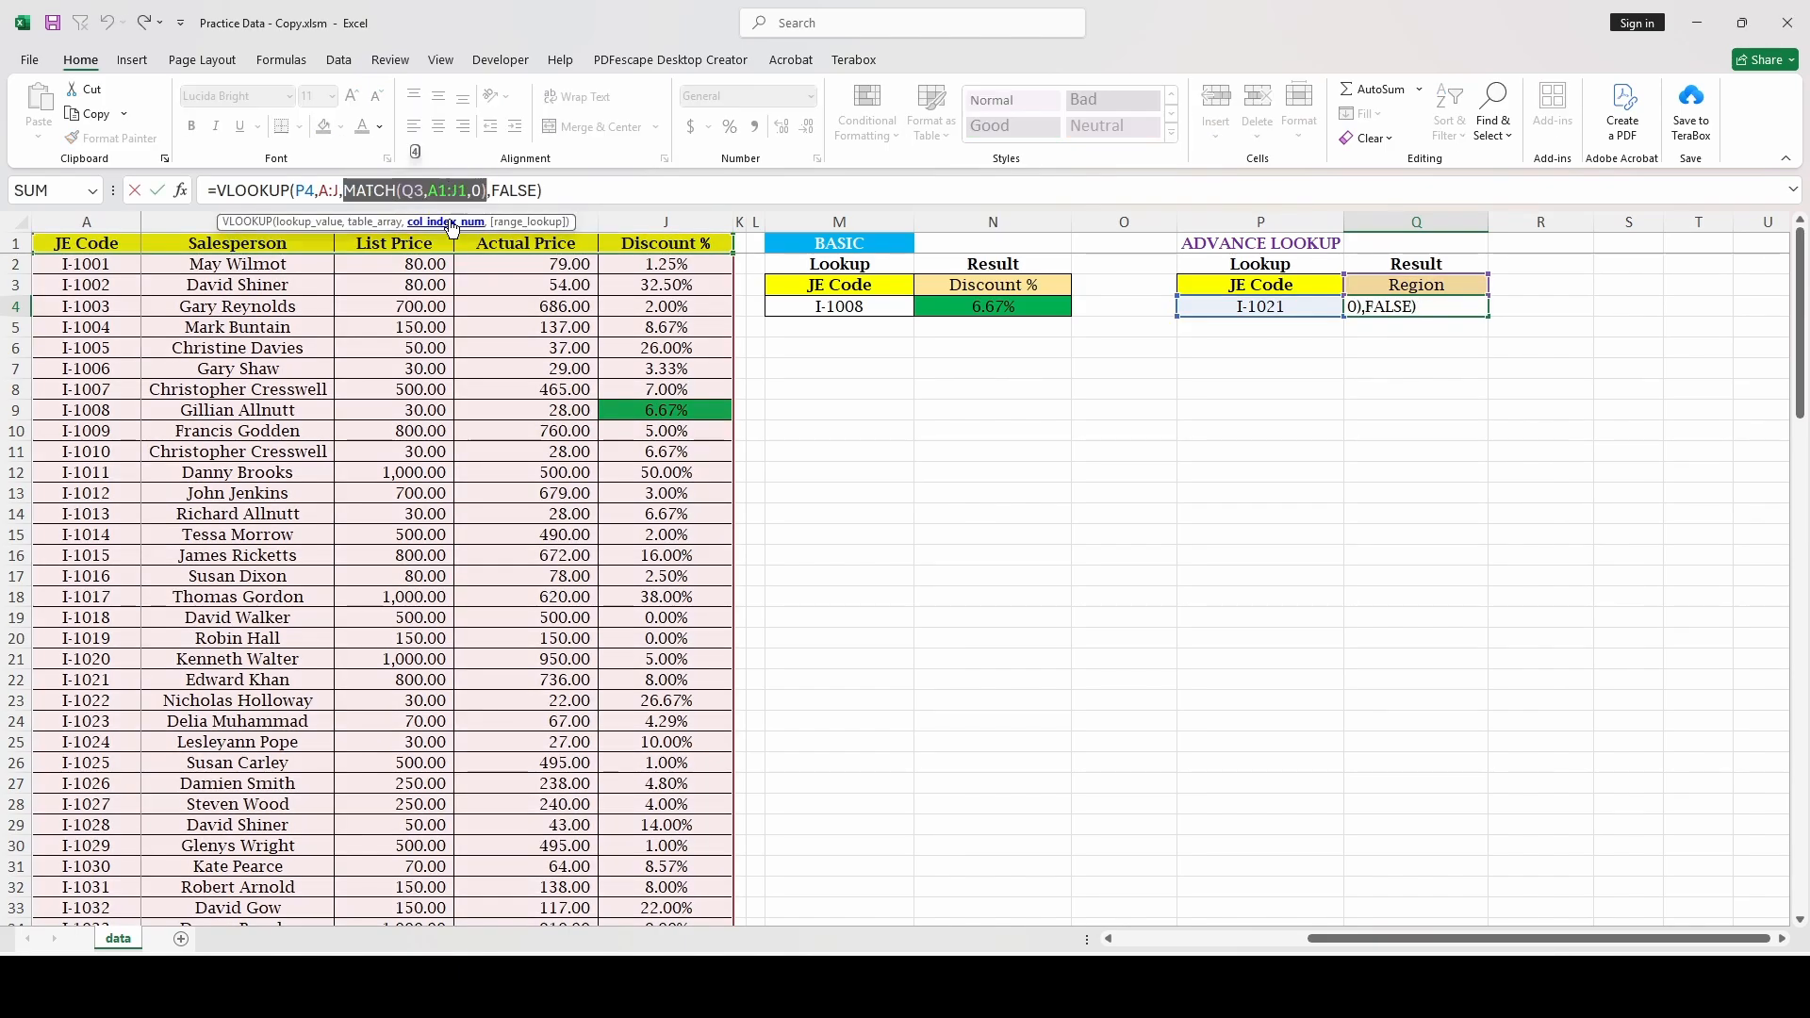
{"action": "key", "text": "ctrl+c"}
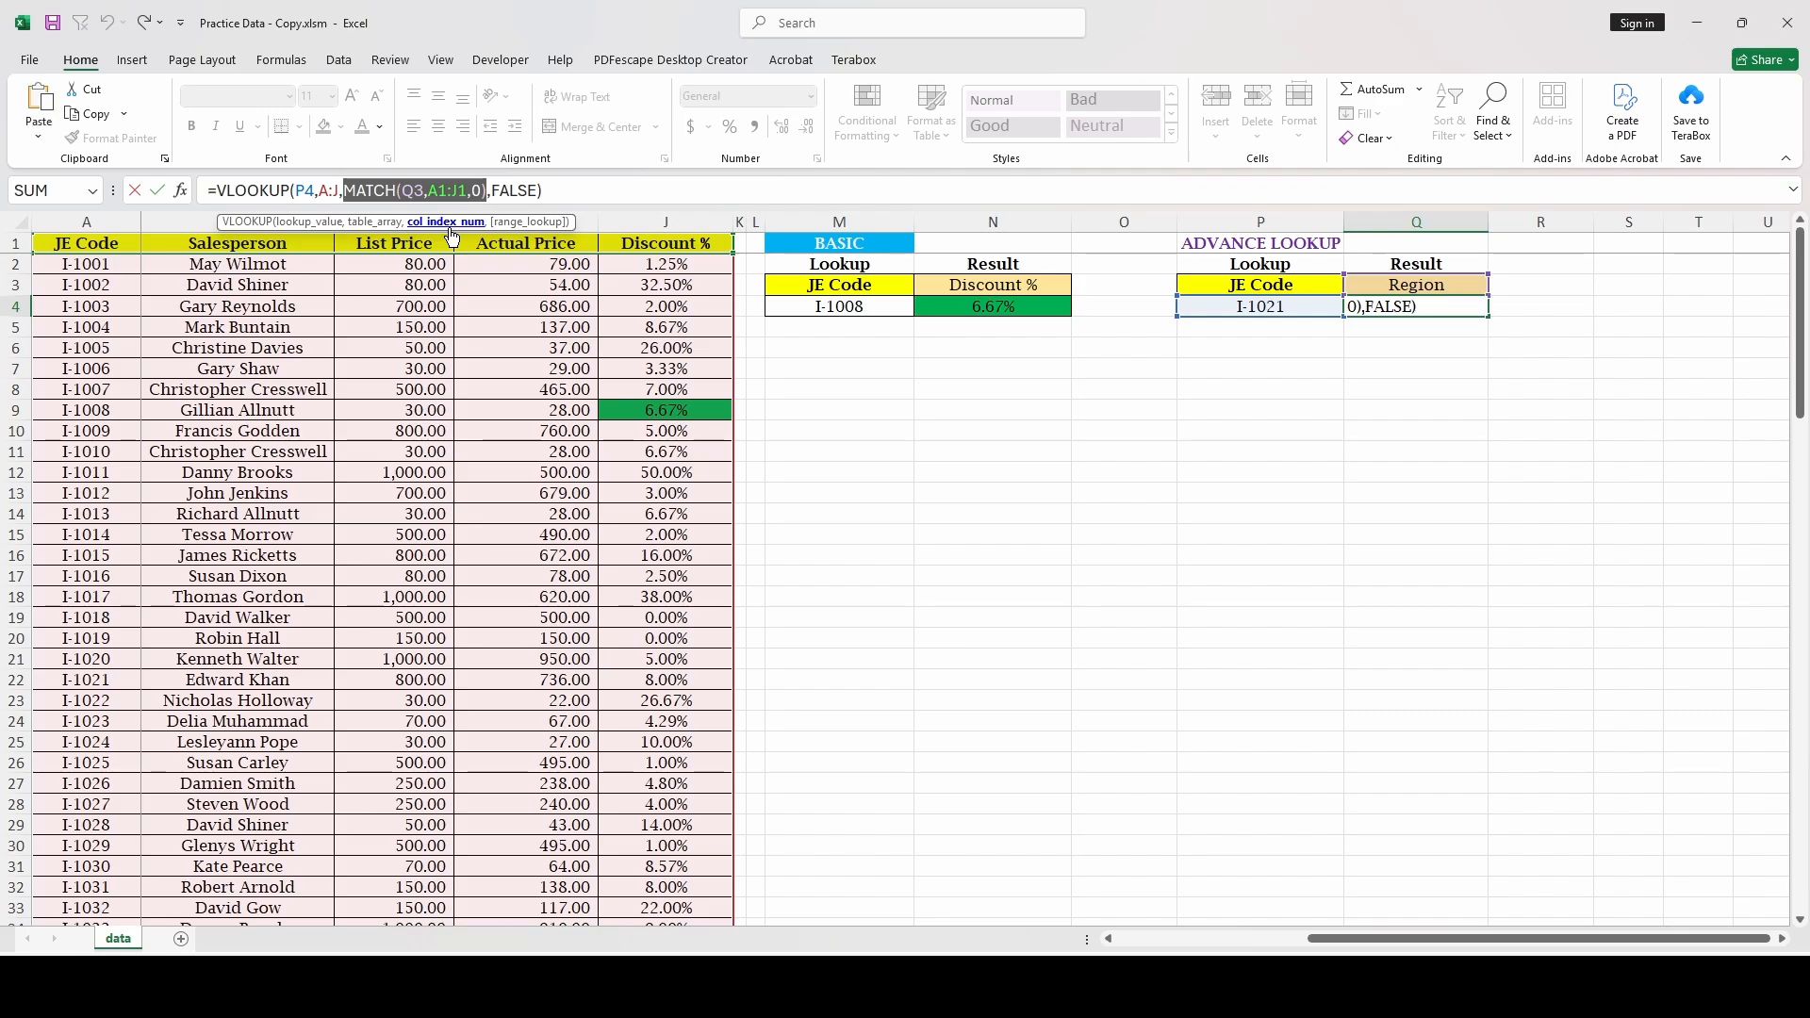
{"action": "key", "text": "Escape"}
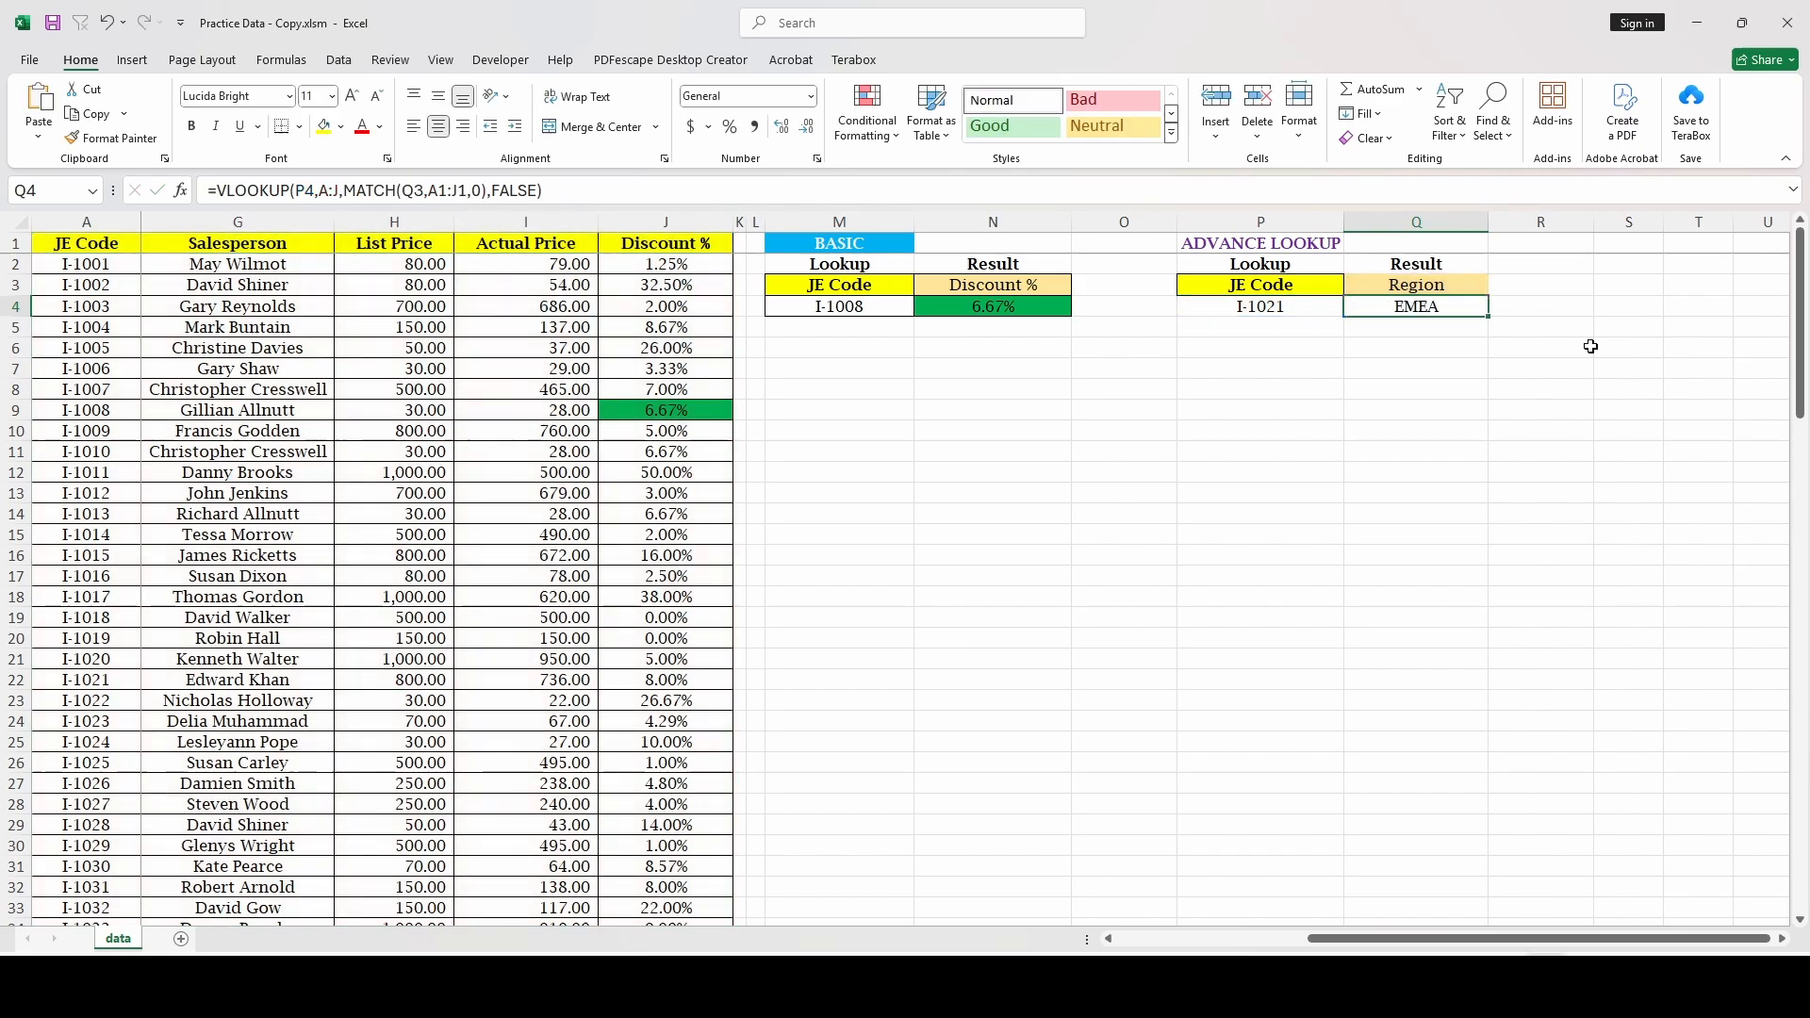
Step: Enter the copied formula =MATCH(Q3,A1:J1,0) on its own in cell Q7, below the advanced lookup
{"action": "left_click", "coordinate": [1382, 369]}
{"action": "type", "text": "="}
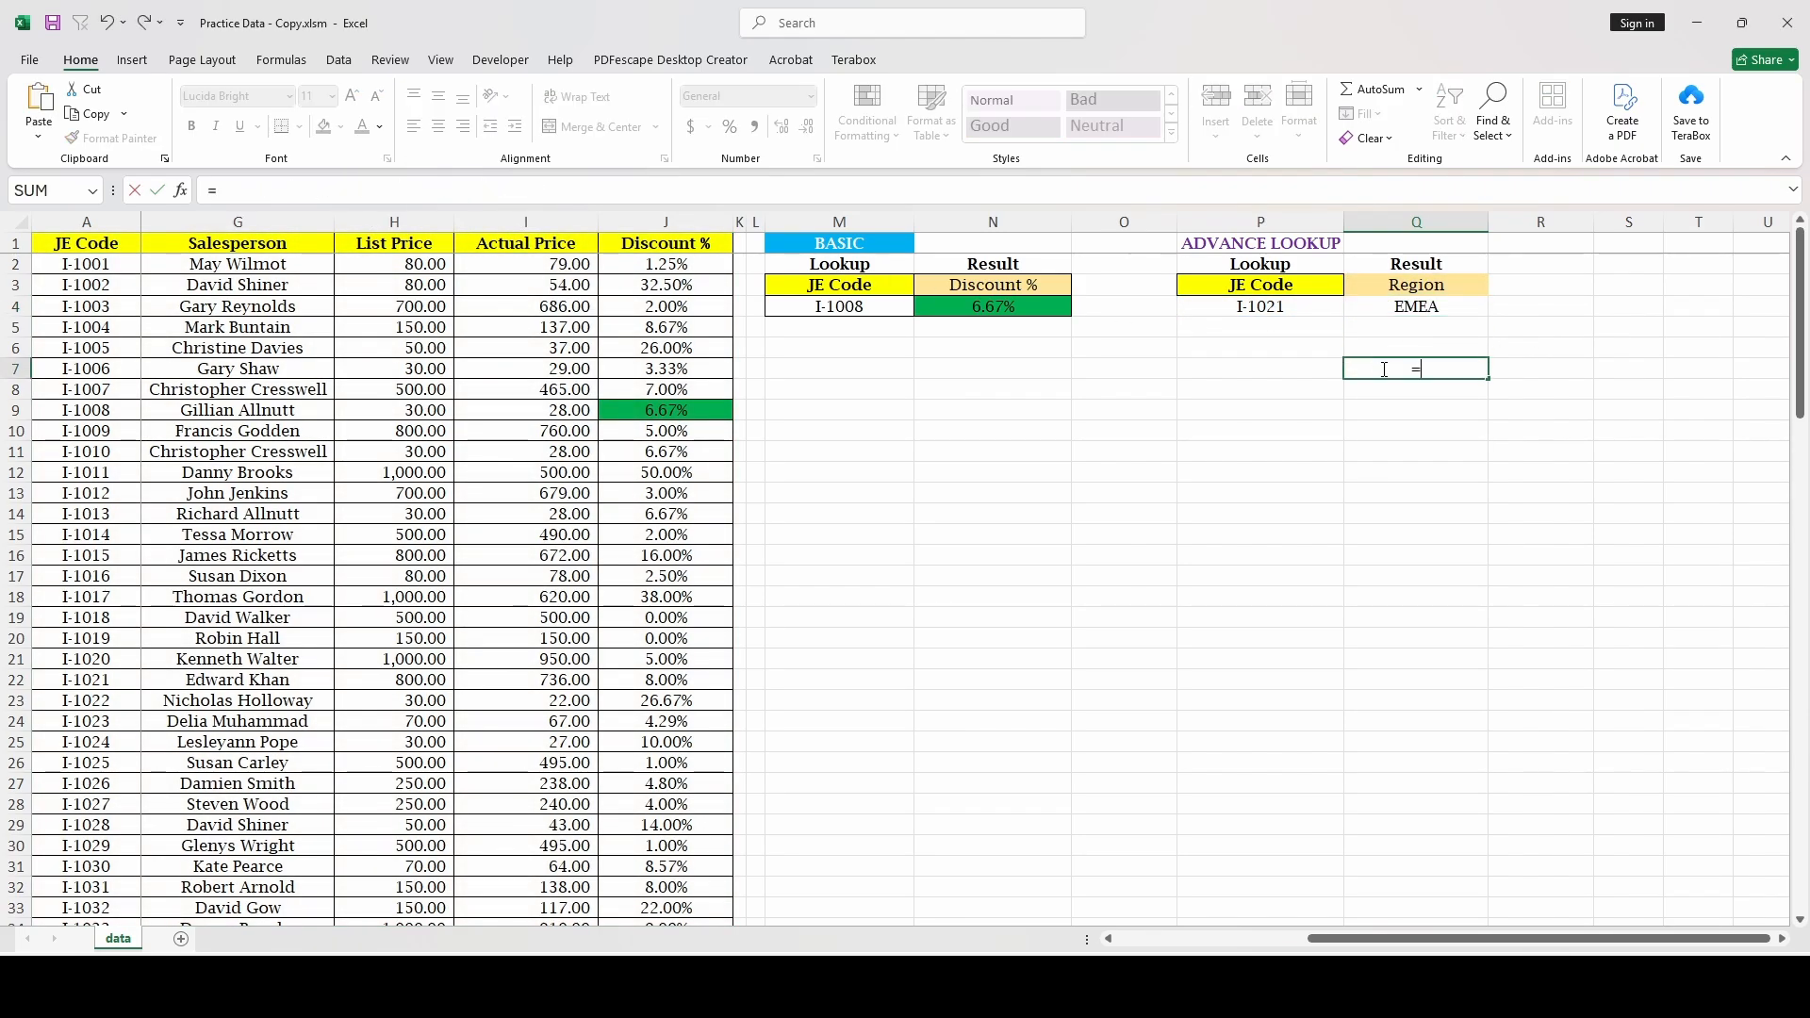
{"action": "key", "text": "ctrl+v"}
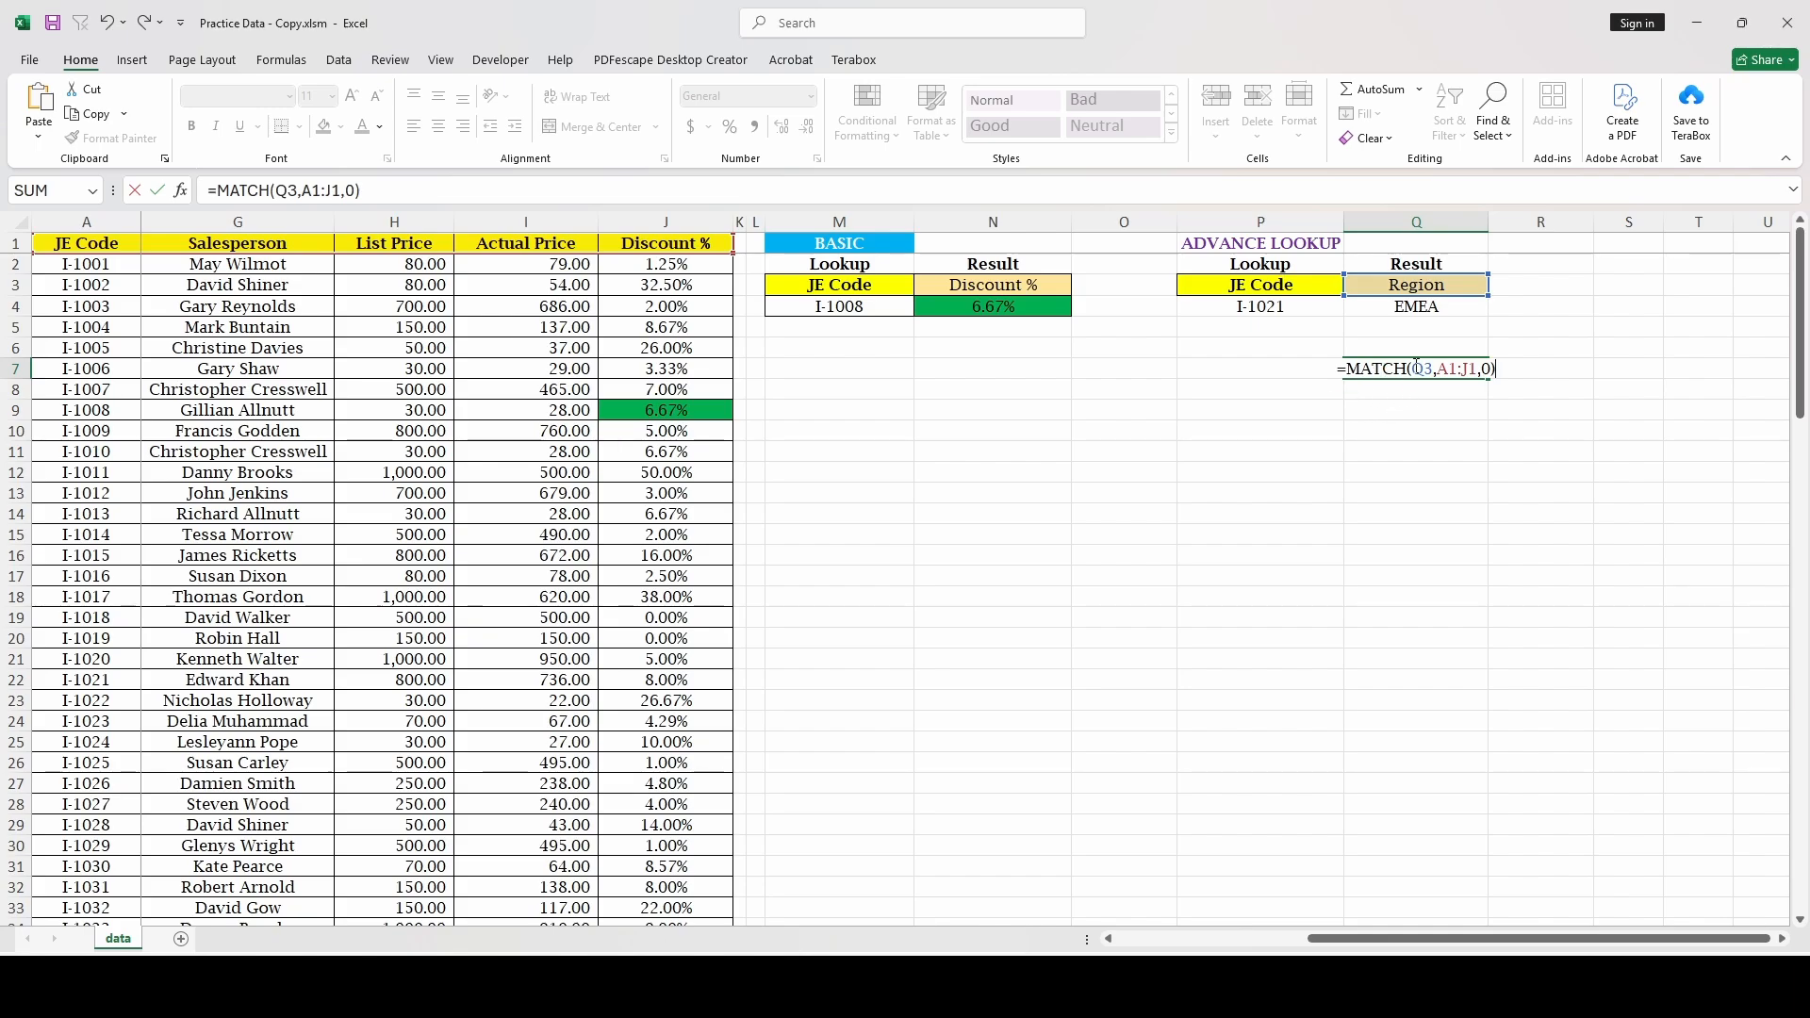
{"action": "key", "text": "Return"}
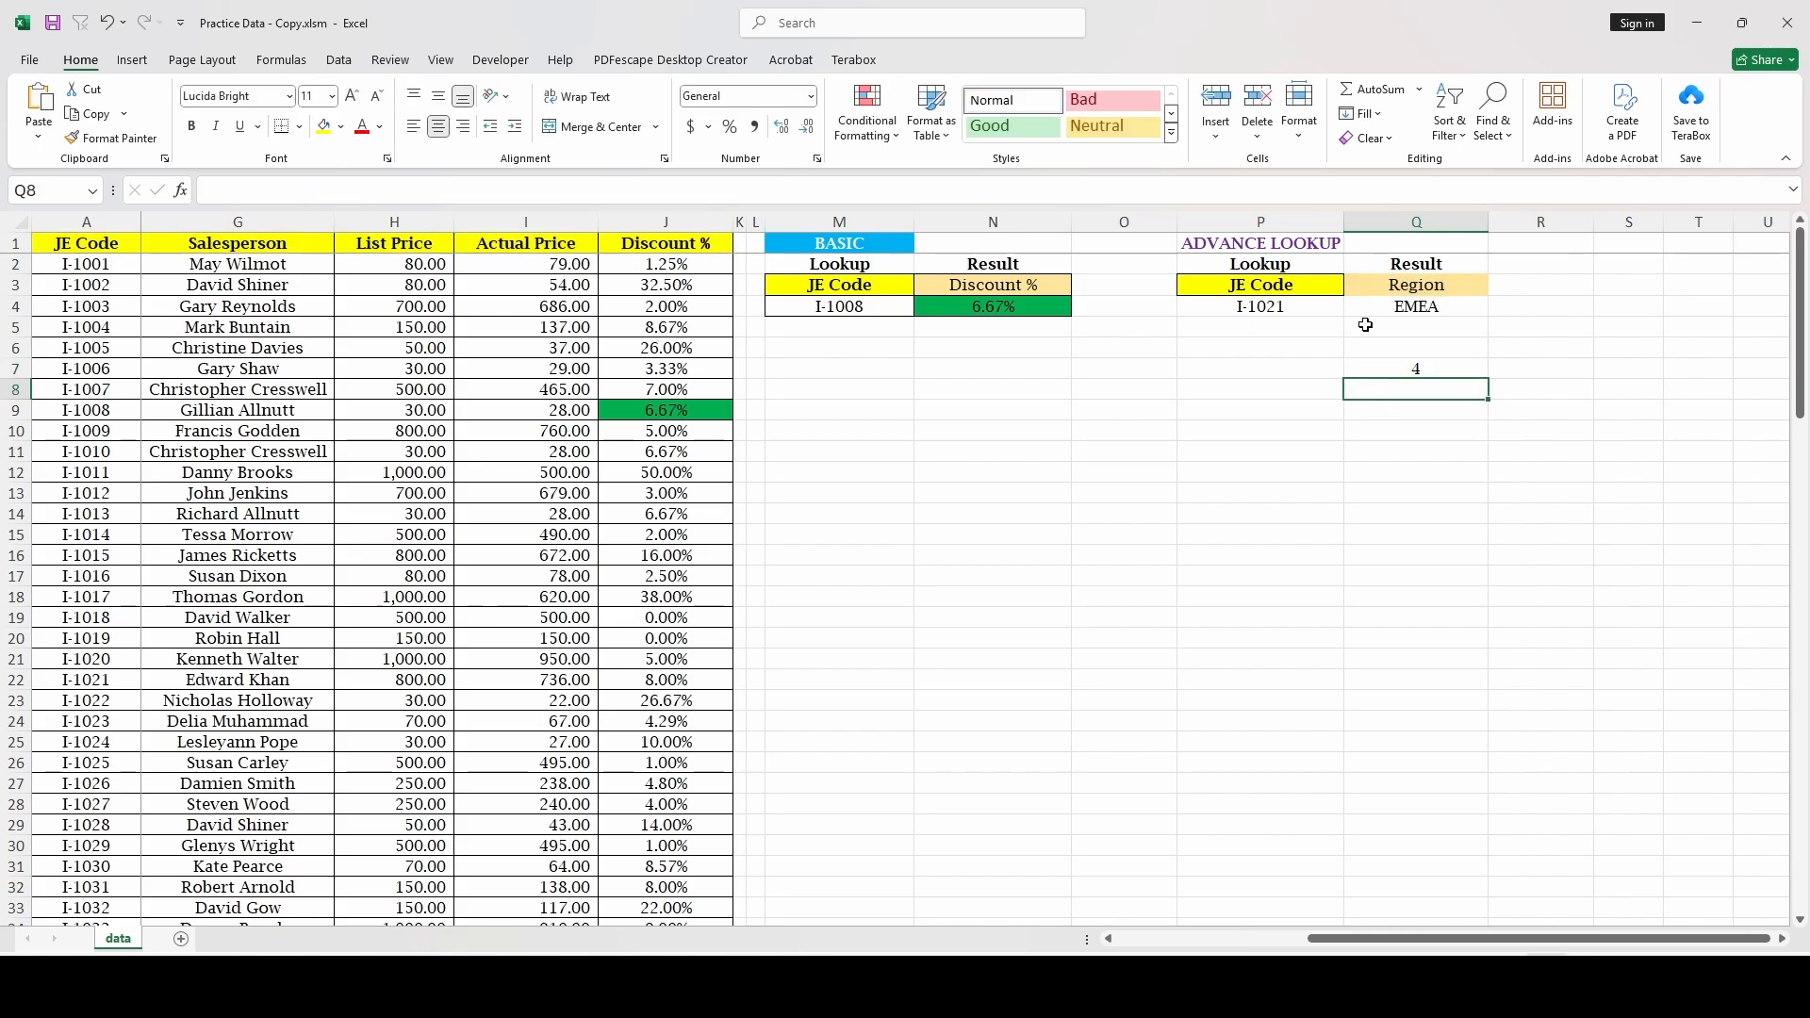
Step: Compare Q7's MATCH formula with the VLOOKUP in Q4, and count the data table's columns from JE Code to Region
{"action": "left_click", "coordinate": [1413, 364]}
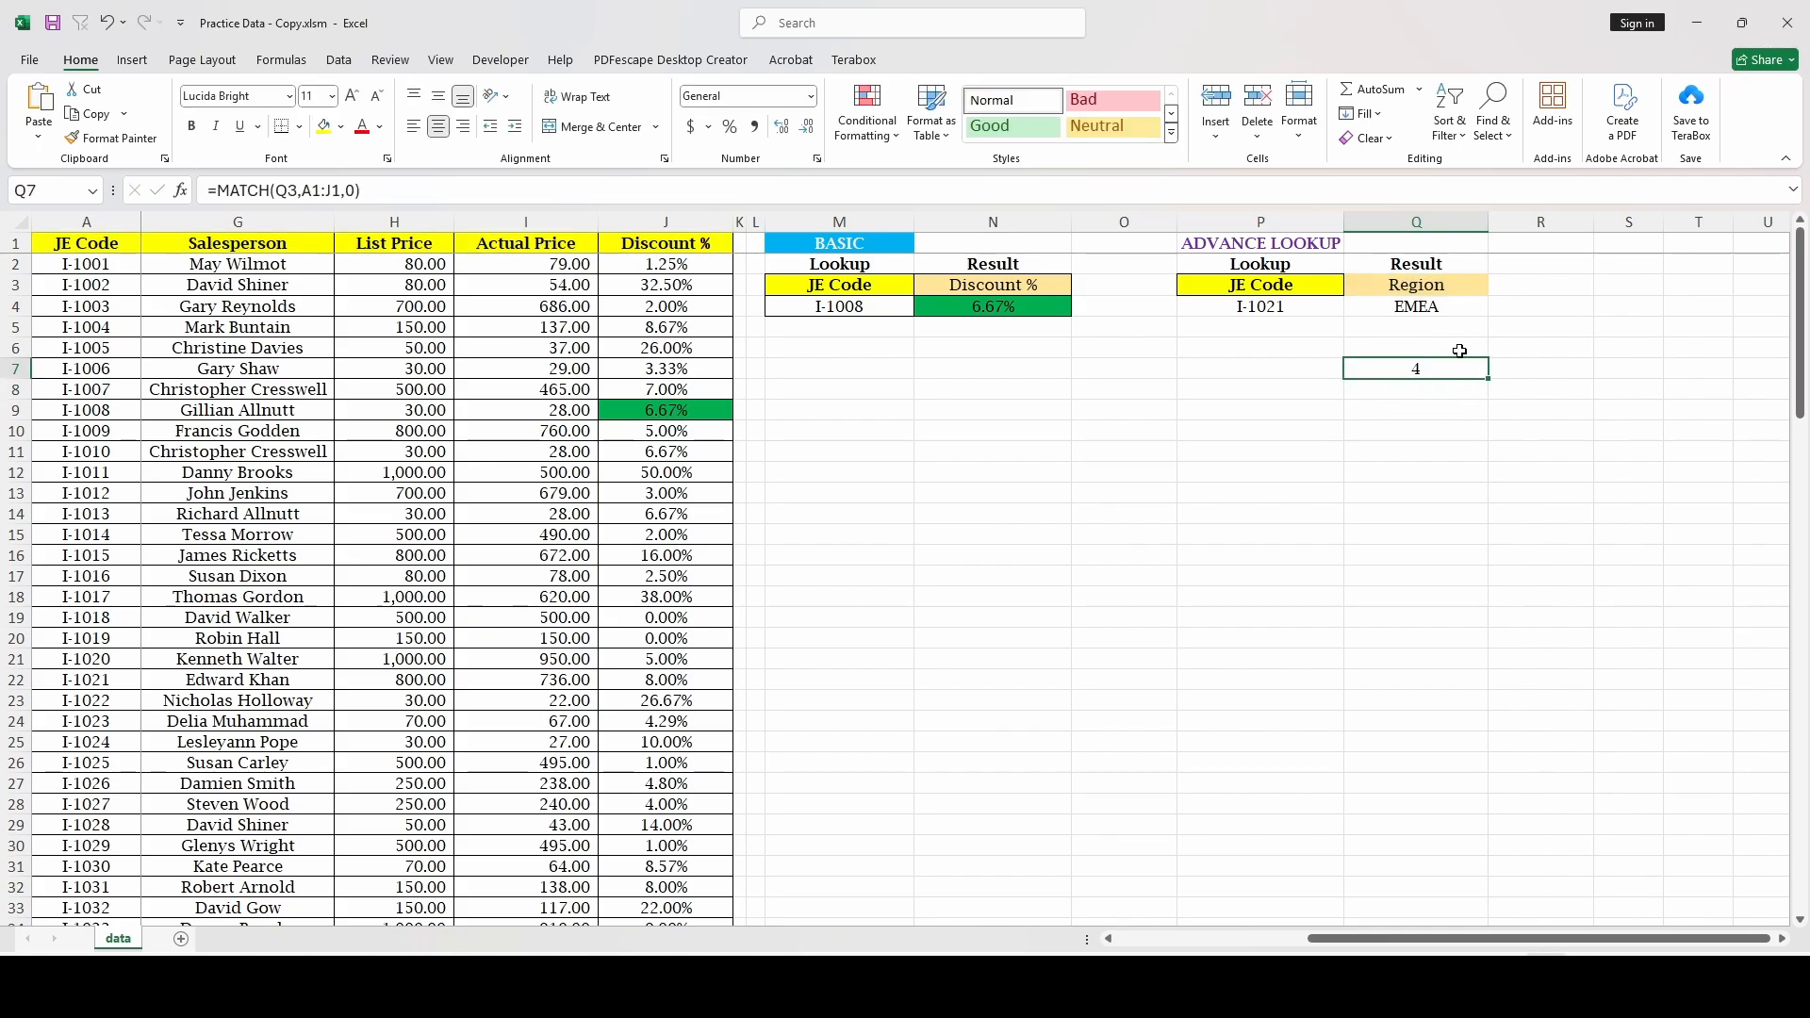
{"action": "left_click", "coordinate": [1437, 306]}
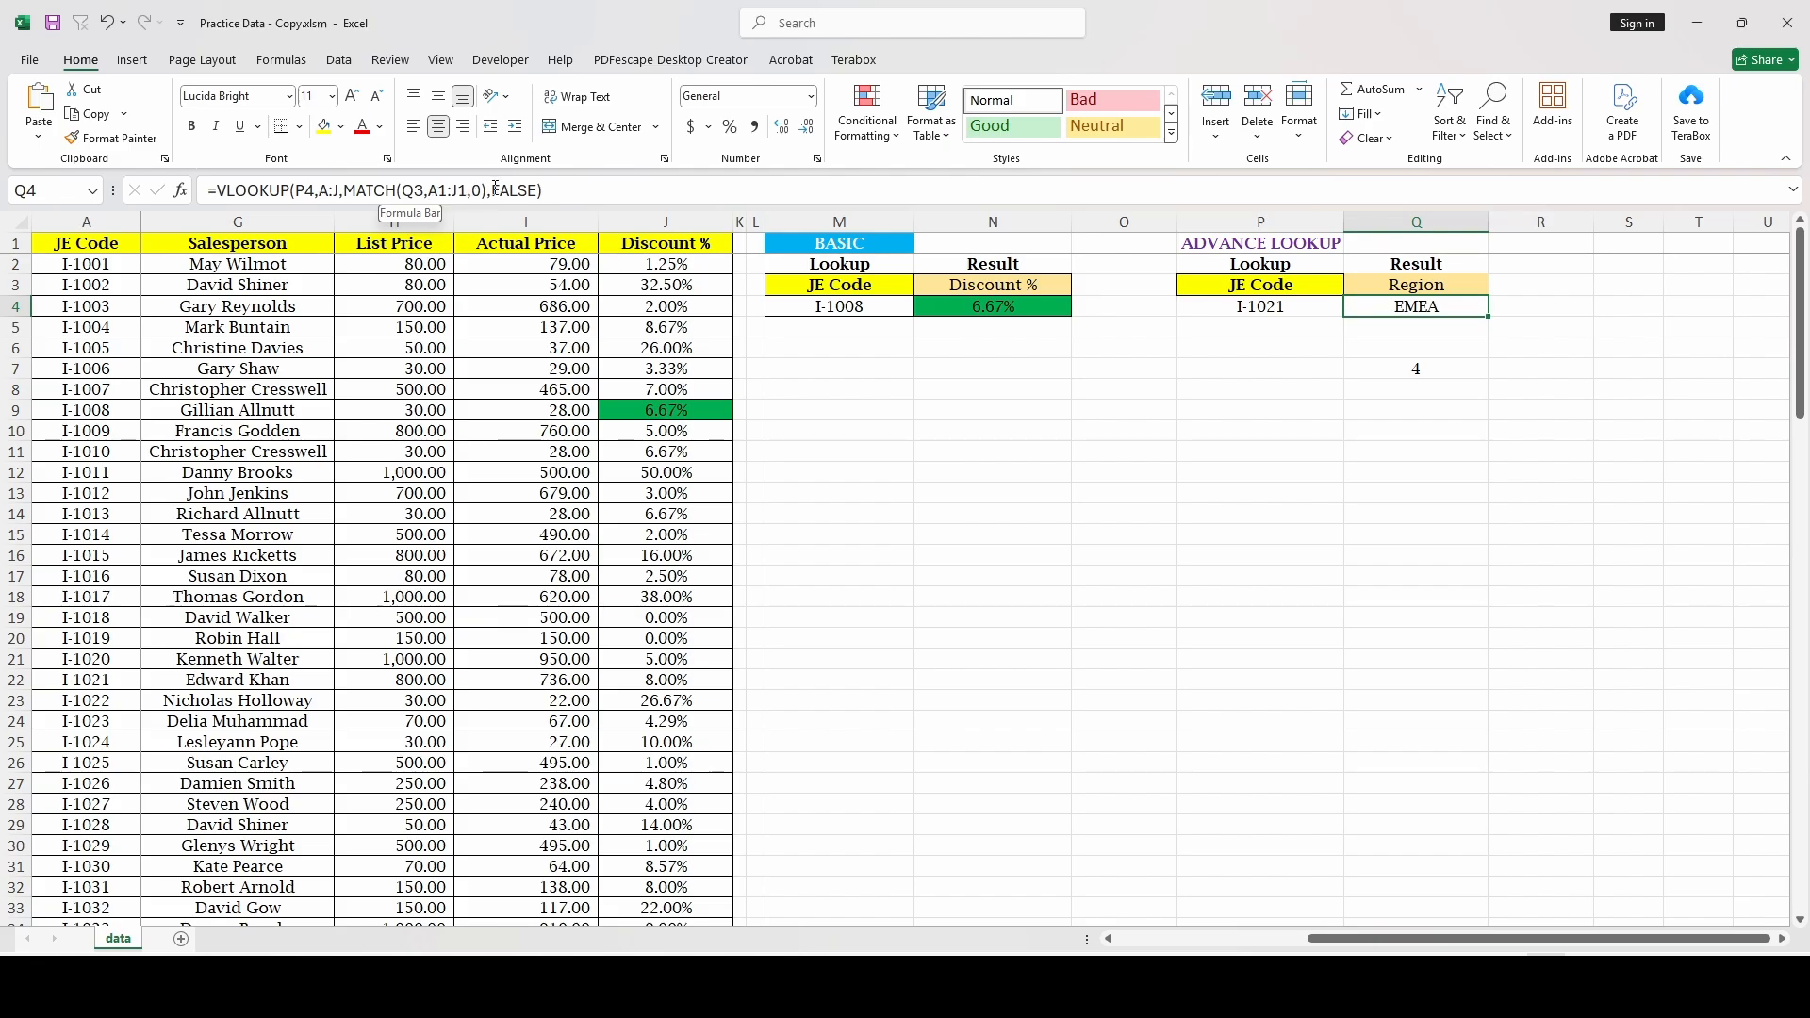
{"action": "left_click", "coordinate": [1419, 367]}
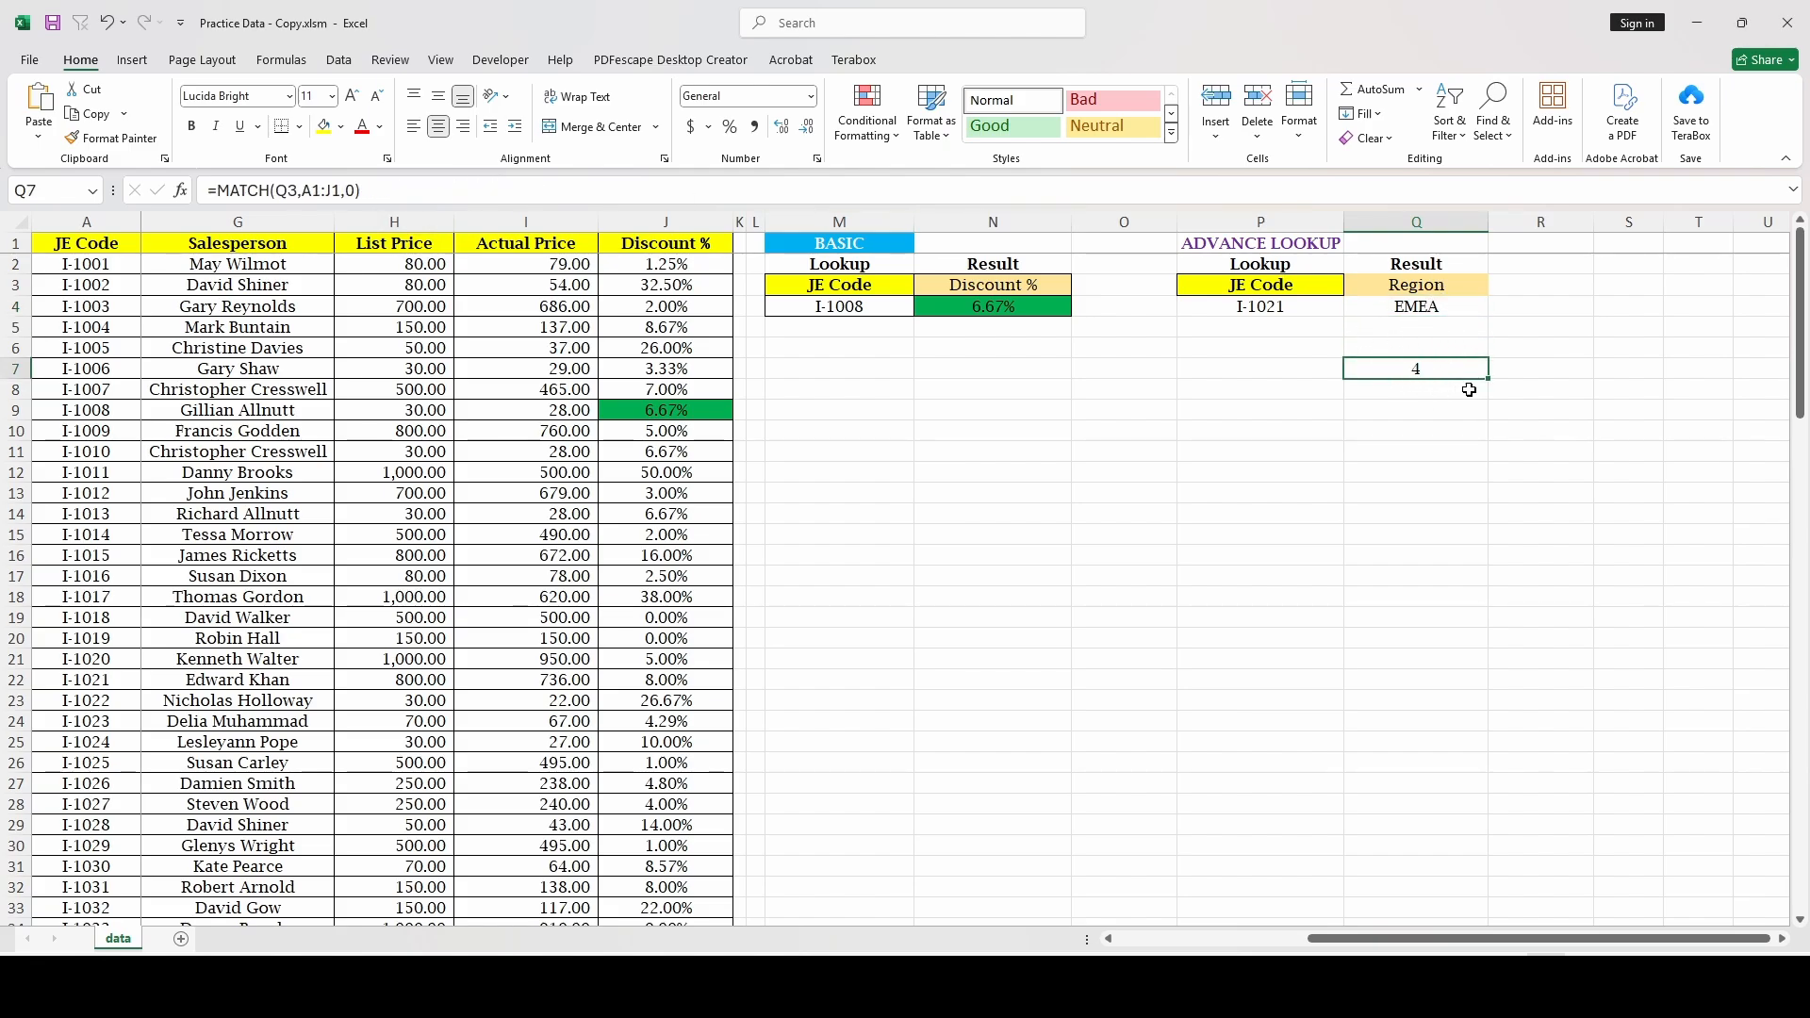
{"action": "scroll", "coordinate": [824, 637], "scroll_direction": "left", "scroll_amount": 5}
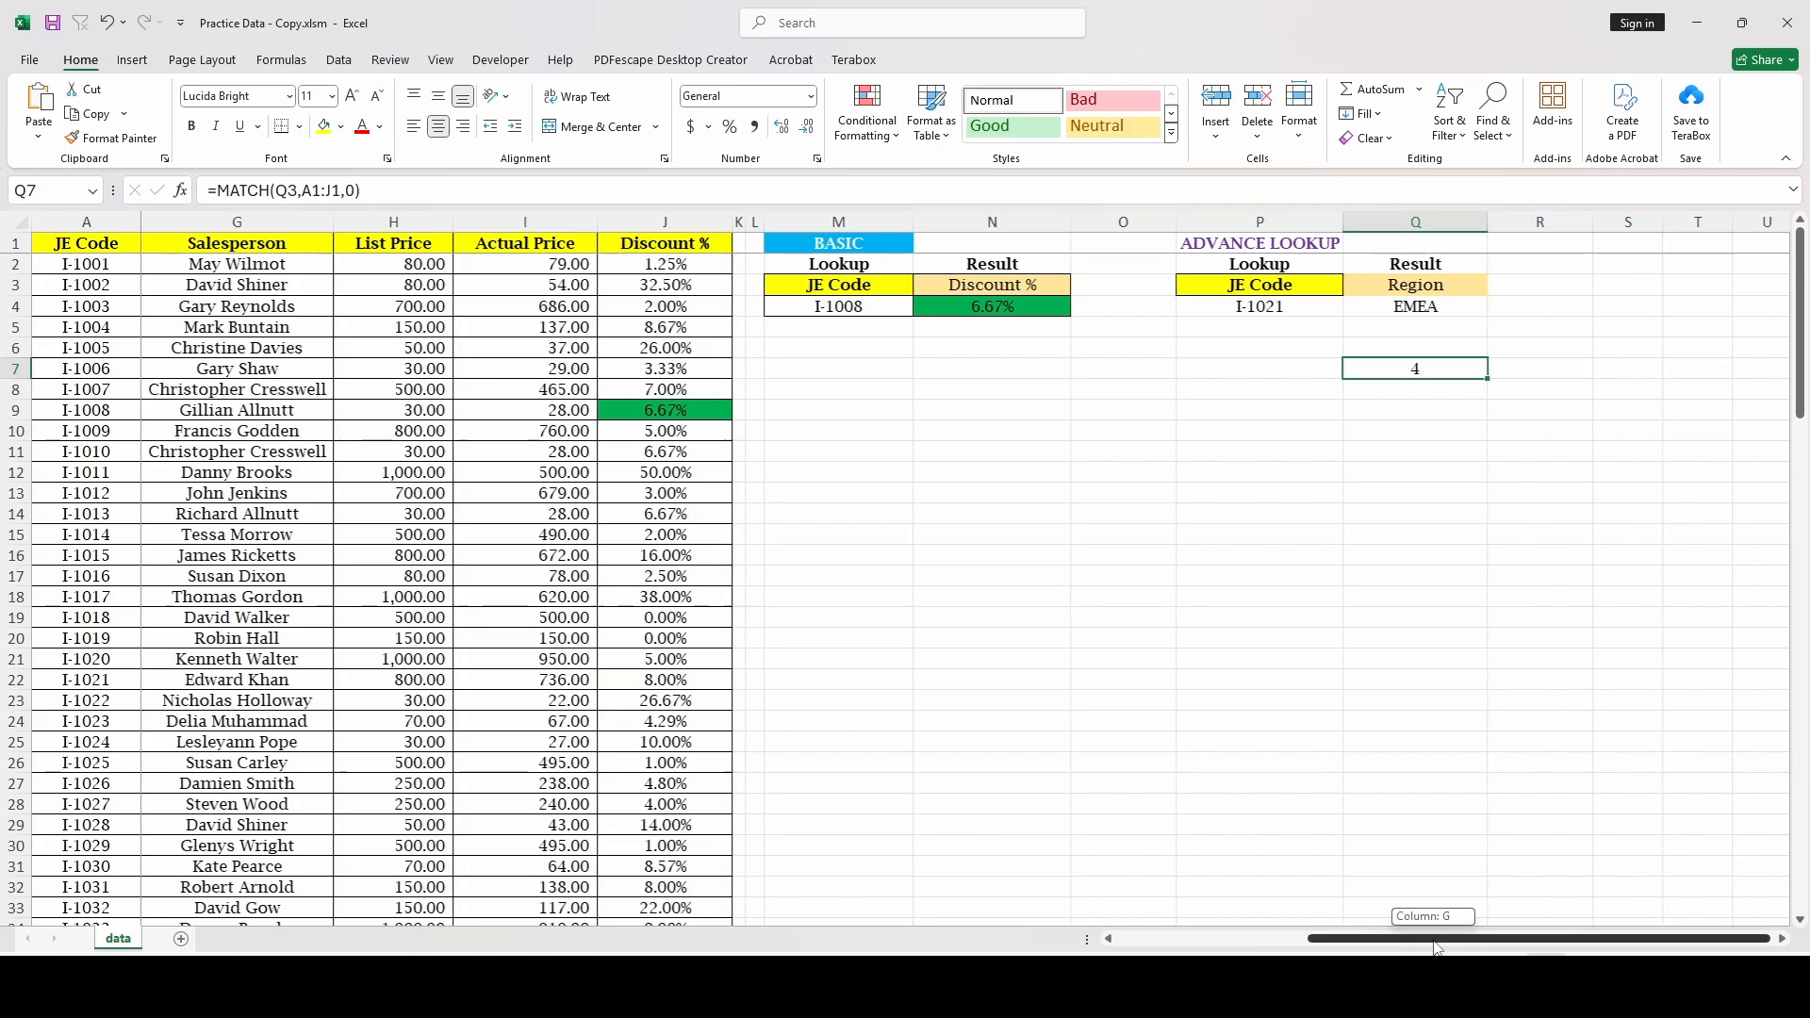
{"action": "left_click", "coordinate": [86, 220]}
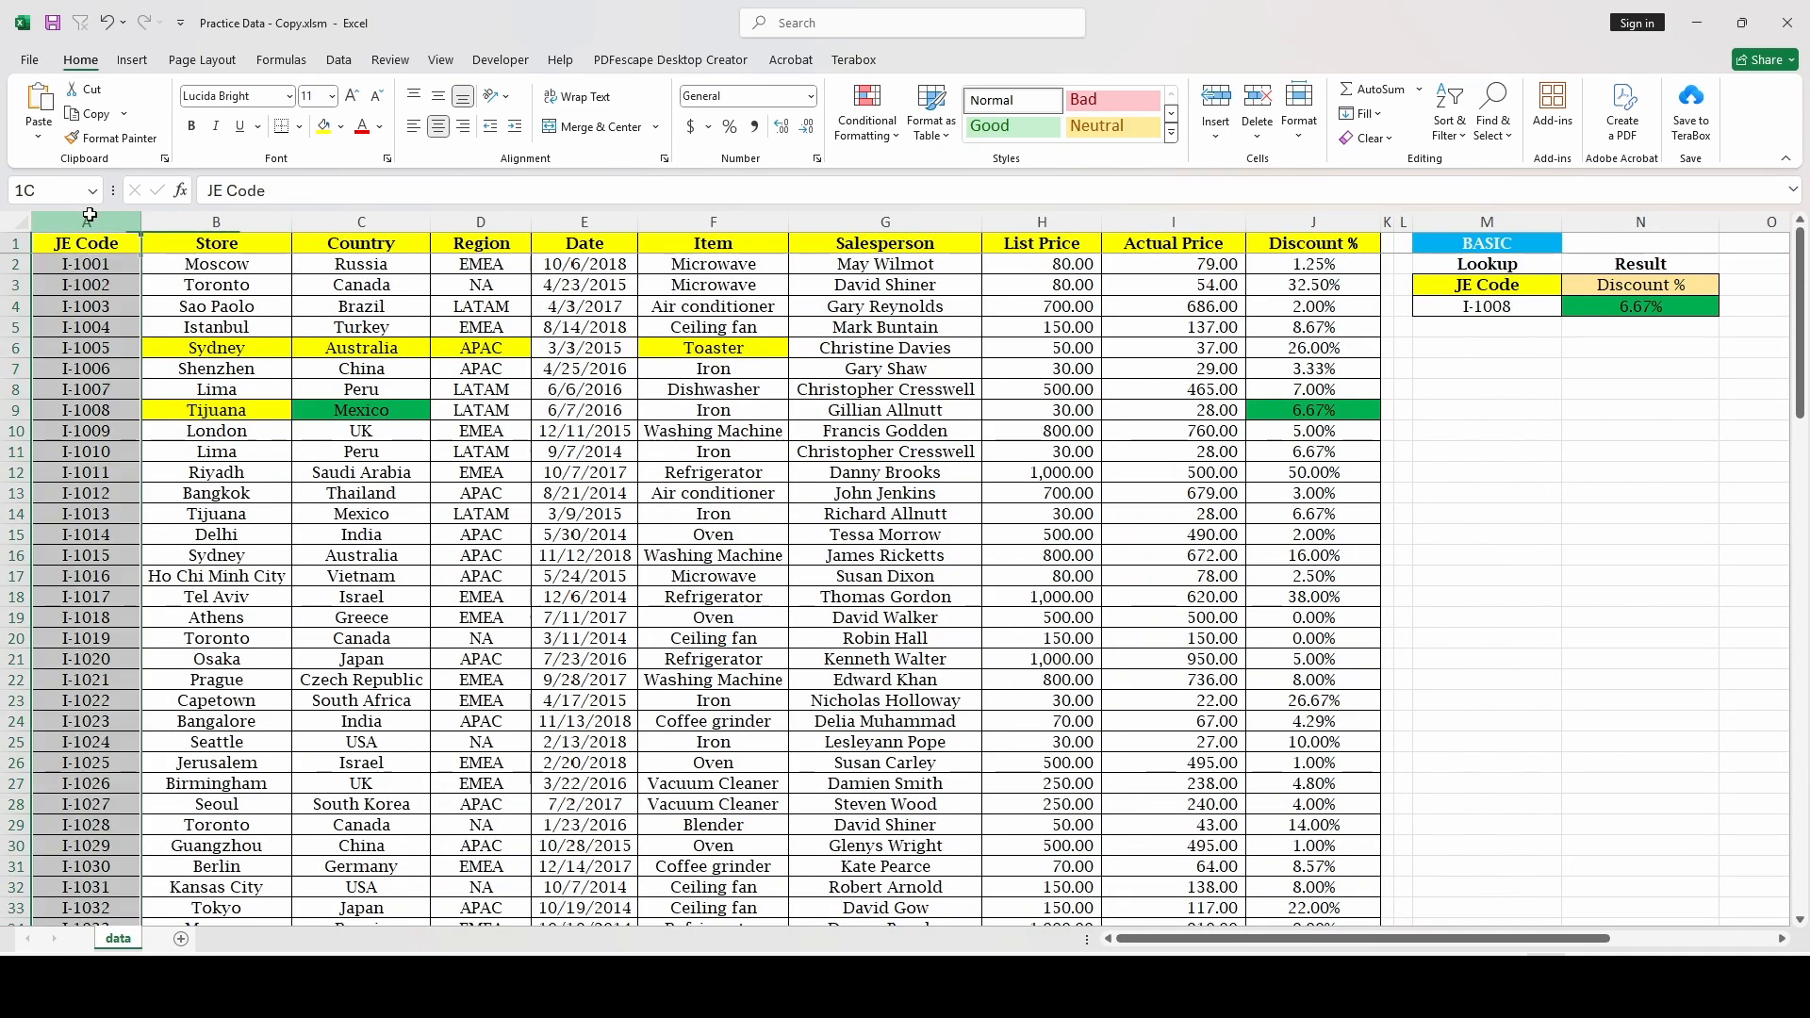
{"action": "left_click", "coordinate": [273, 220]}
{"action": "left_click", "coordinate": [315, 220]}
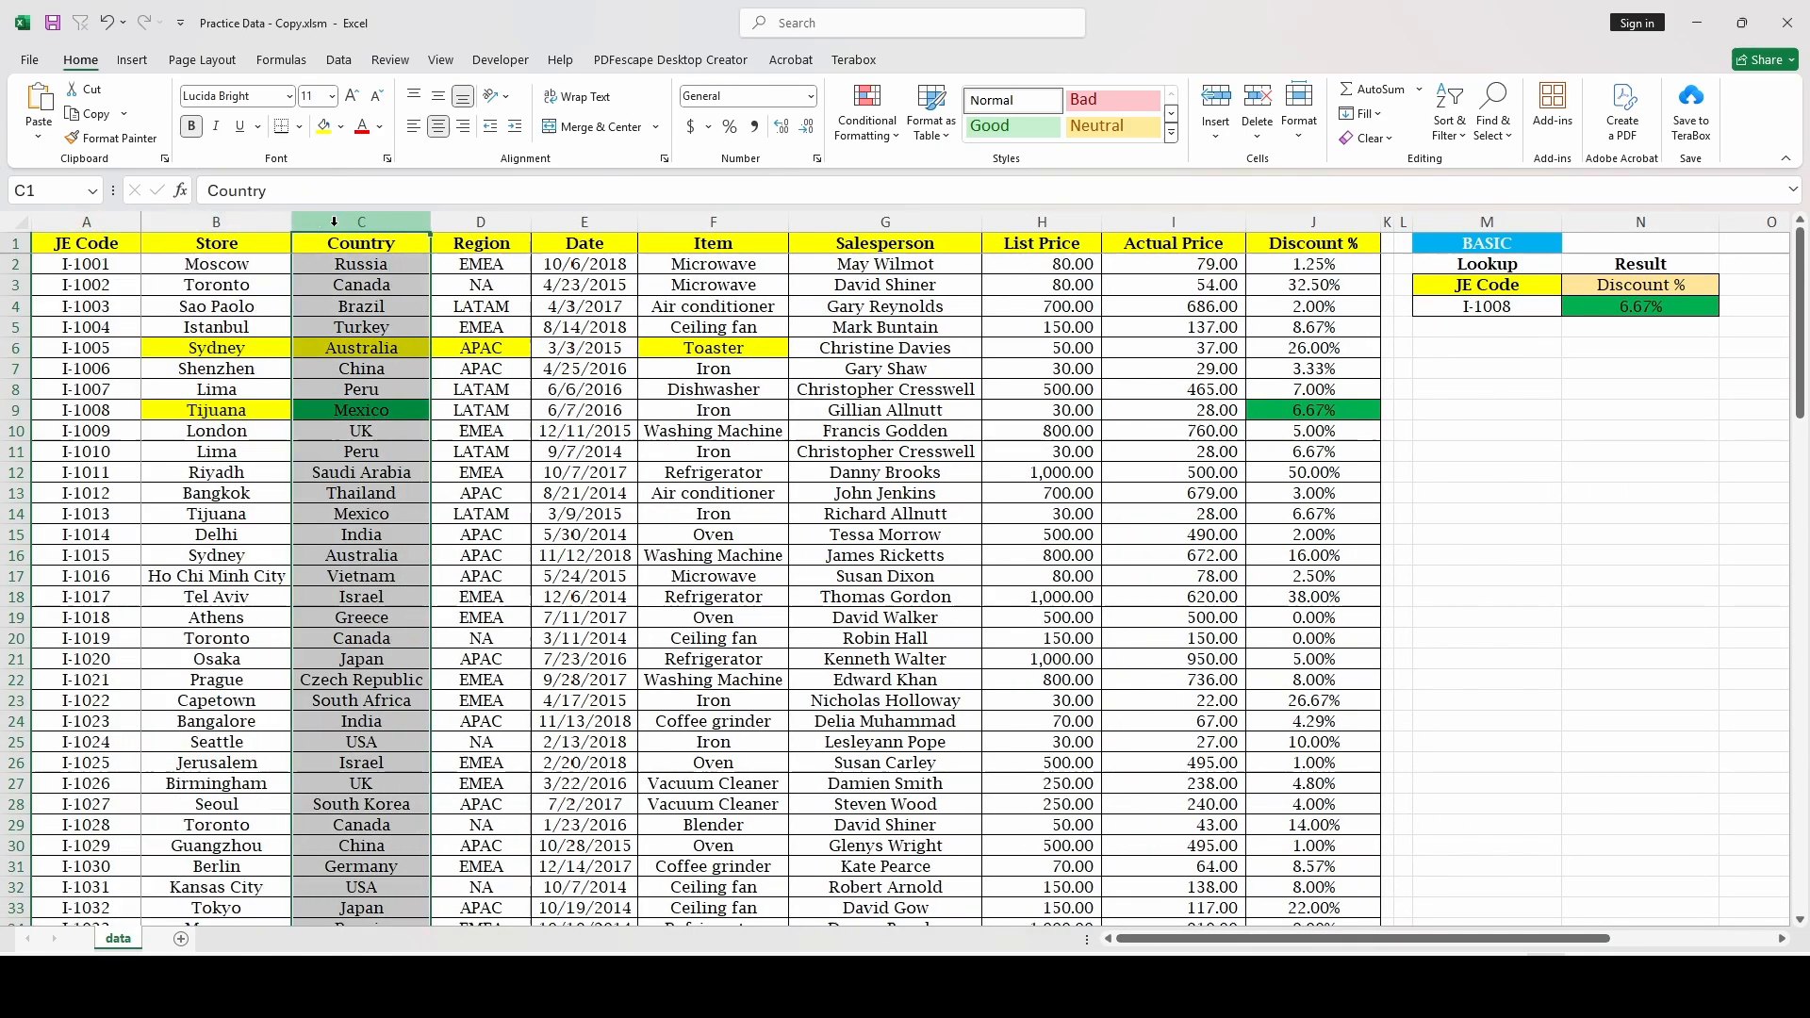
{"action": "left_click", "coordinate": [476, 220]}
{"action": "left_click", "coordinate": [1699, 348]}
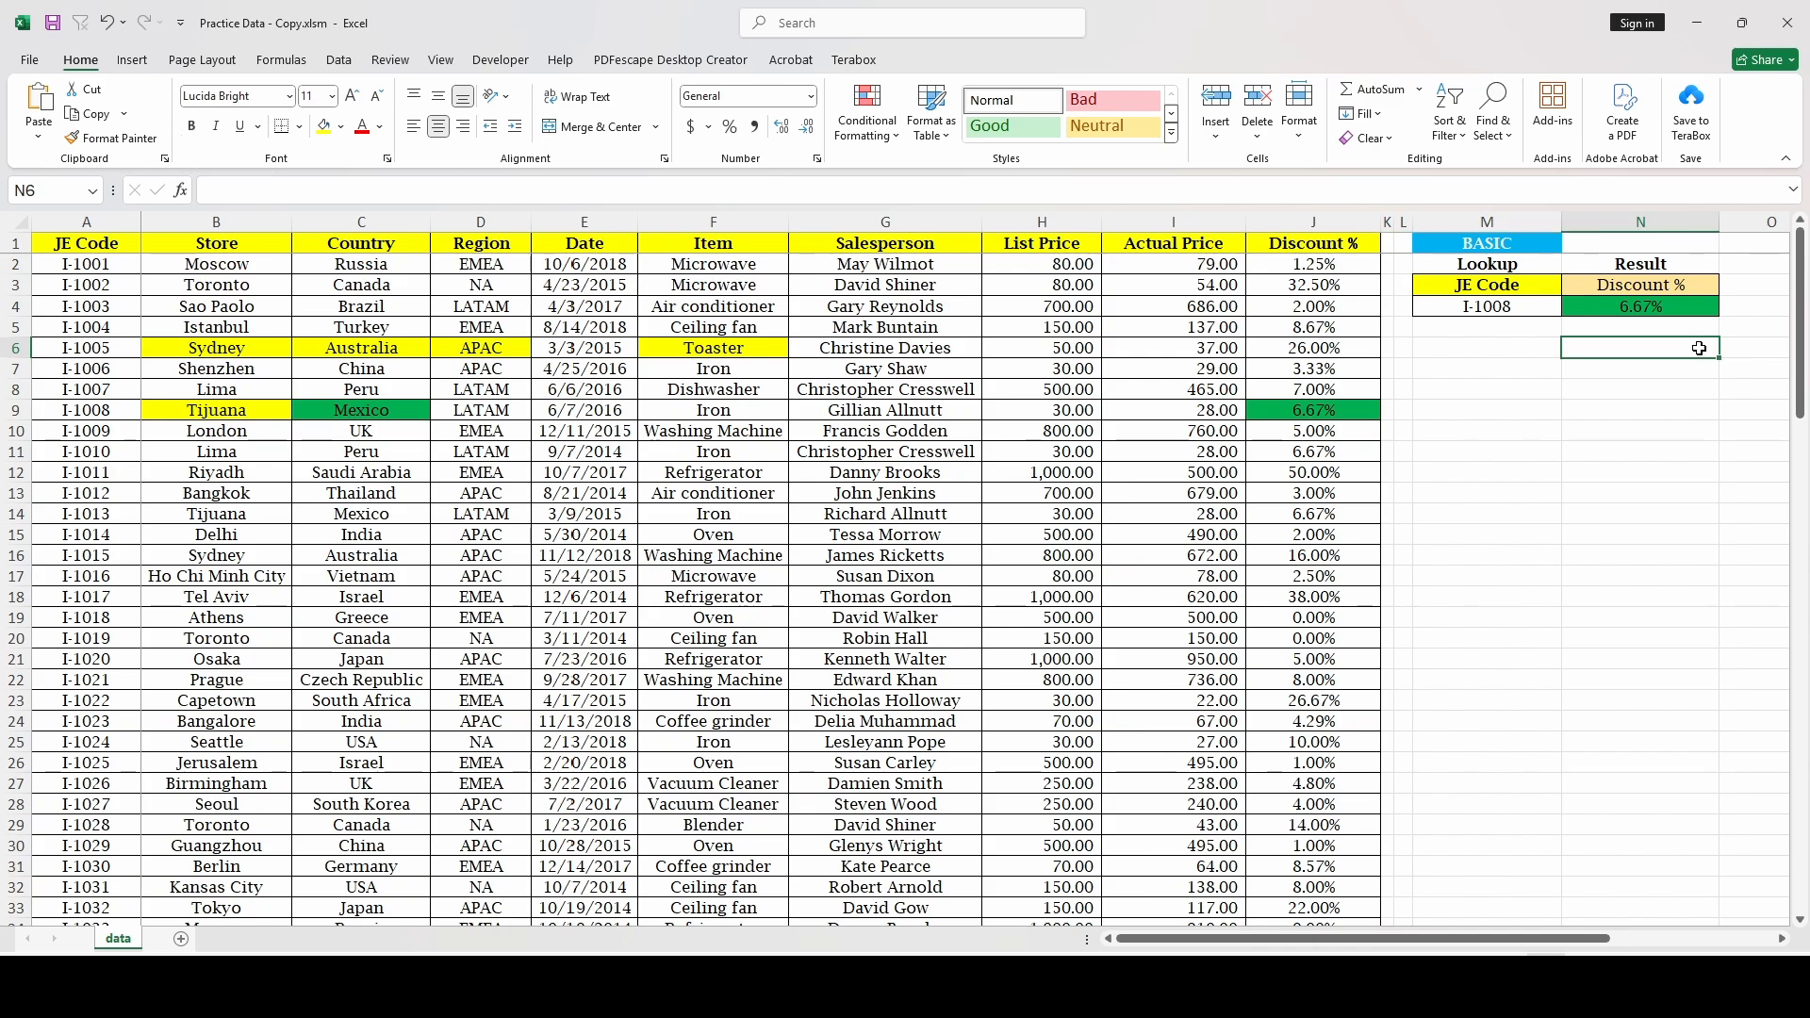
Step: Delete the standalone MATCH formula from cell Q7 and select cell R4 beside the advanced lookup's result
{"action": "scroll", "coordinate": [1699, 348], "scroll_direction": "right", "scroll_amount": 4}
{"action": "left_click", "coordinate": [1699, 348]}
{"action": "key", "text": "Down"}
{"action": "key", "text": "Left"}
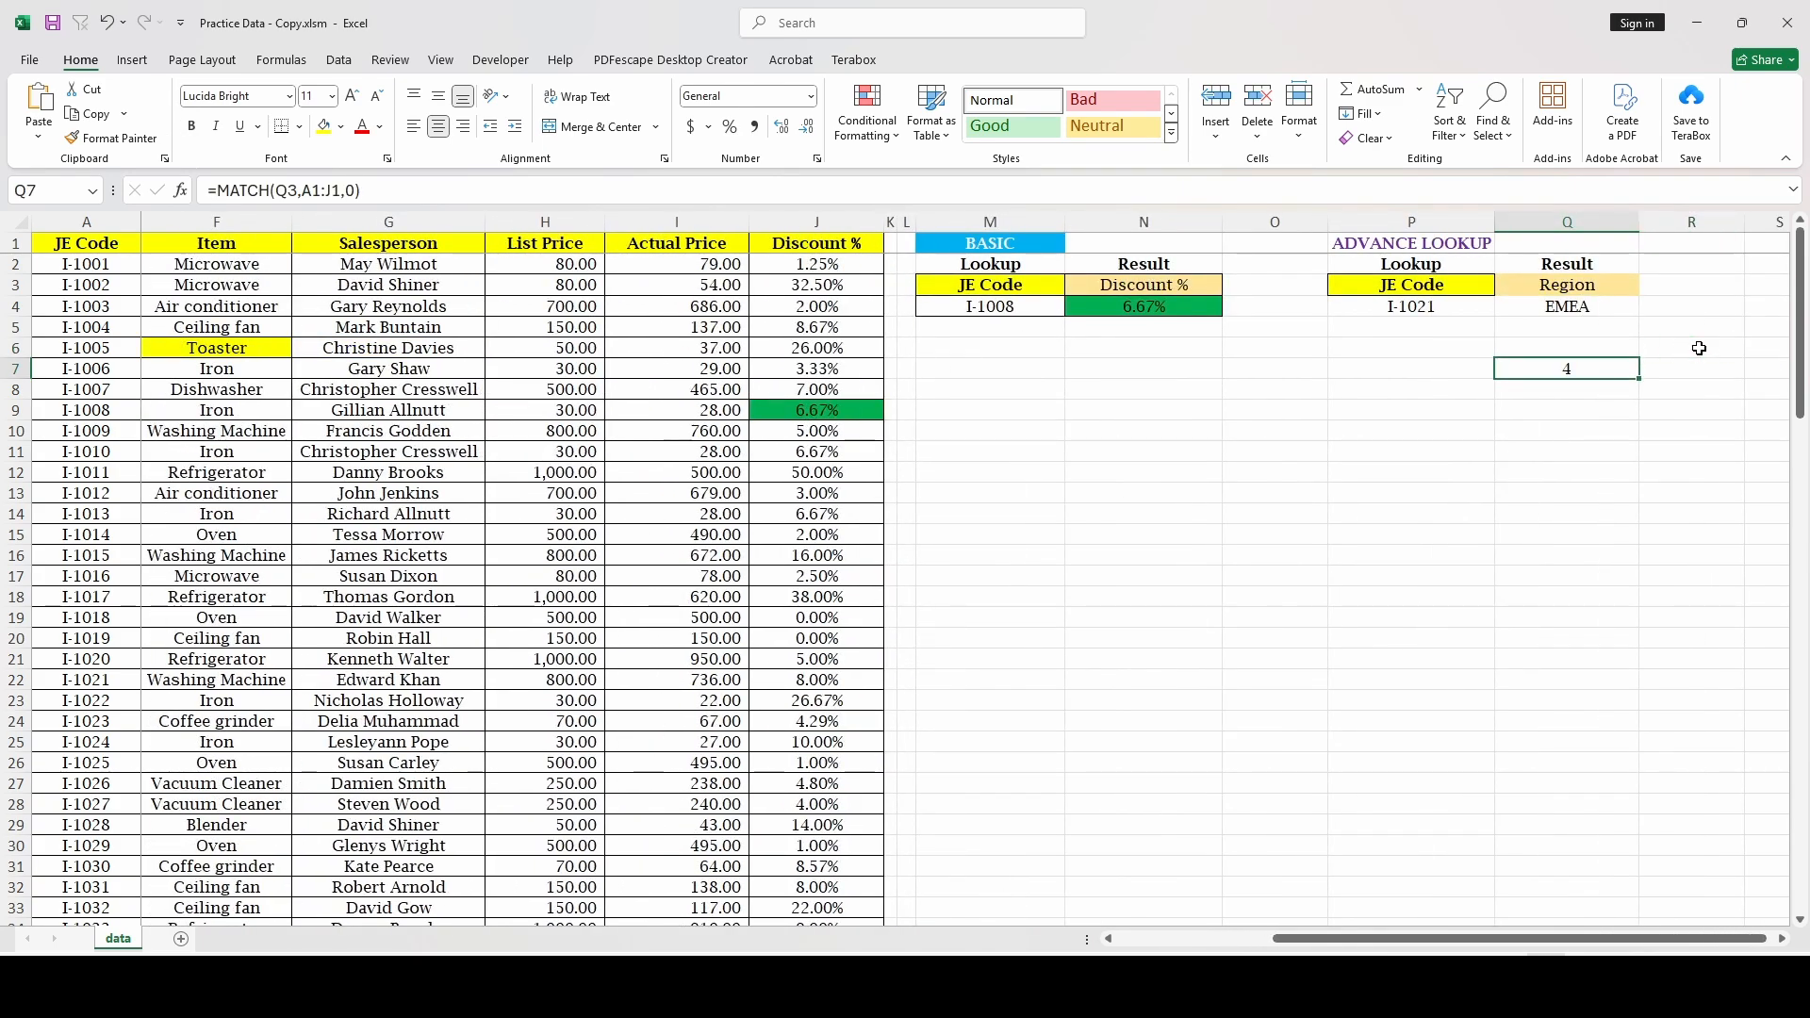
{"action": "key", "text": "Delete"}
{"action": "key", "text": "Up"}
{"action": "key", "text": "Up"}
{"action": "key", "text": "Up"}
{"action": "key", "text": "Right"}
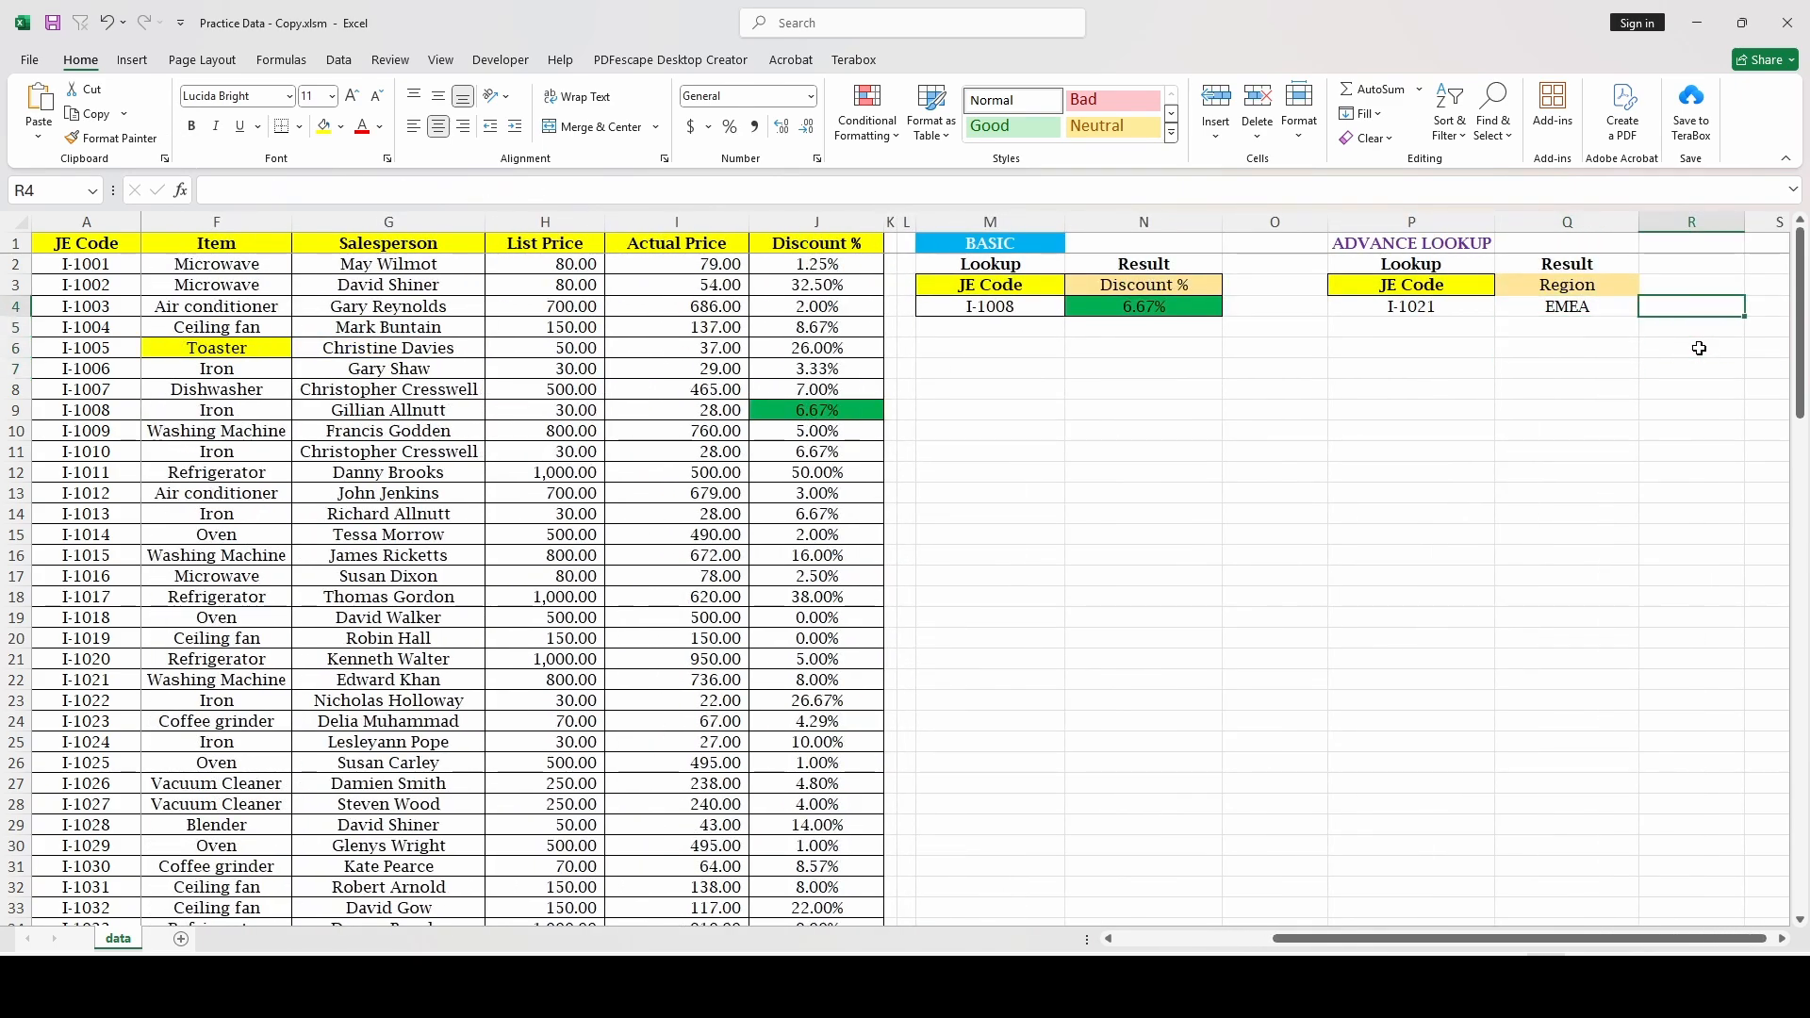